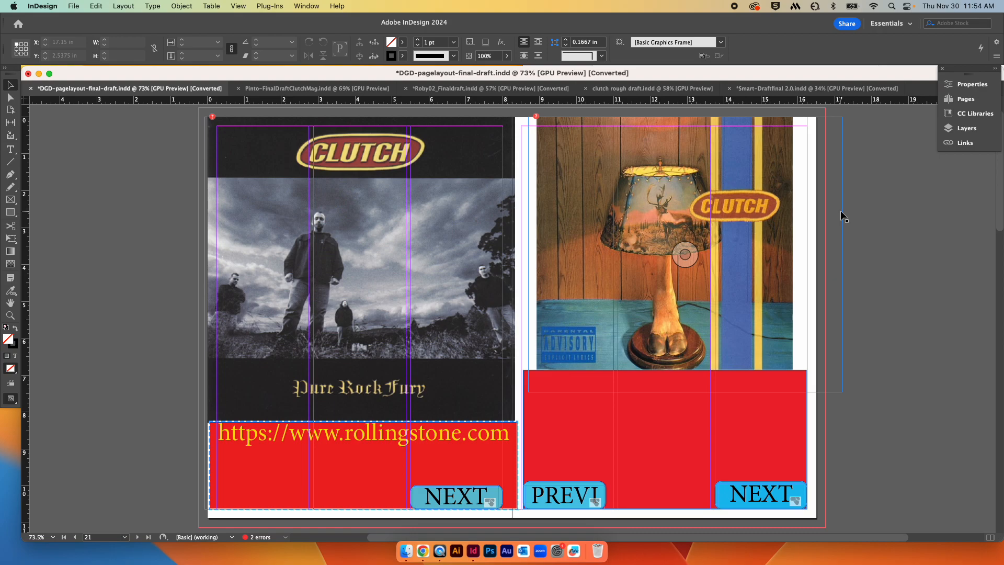
{"action": "left_click_drag", "start_coordinate": [825, 78], "coordinate": [839, 148]}
{"action": "left_click_drag", "start_coordinate": [695, 145], "coordinate": [684, 74]}
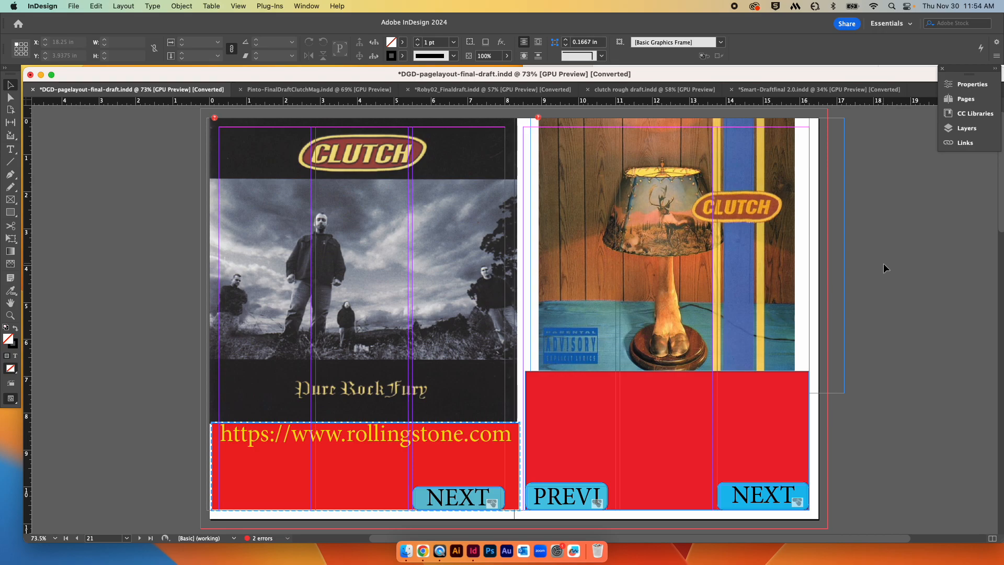
{"action": "scroll", "coordinate": [880, 287], "scroll_direction": "down", "scroll_amount": 10}
{"action": "scroll", "coordinate": [879, 288], "scroll_direction": "up", "scroll_amount": 10}
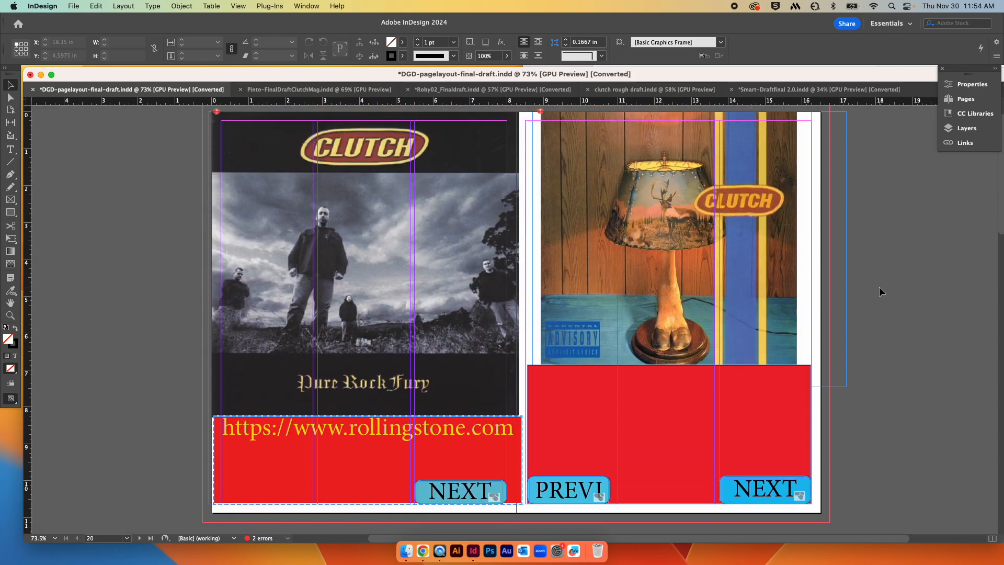
{"action": "scroll", "coordinate": [879, 286], "scroll_direction": "up", "scroll_amount": 3}
{"action": "scroll", "coordinate": [879, 287], "scroll_direction": "down", "scroll_amount": 2}
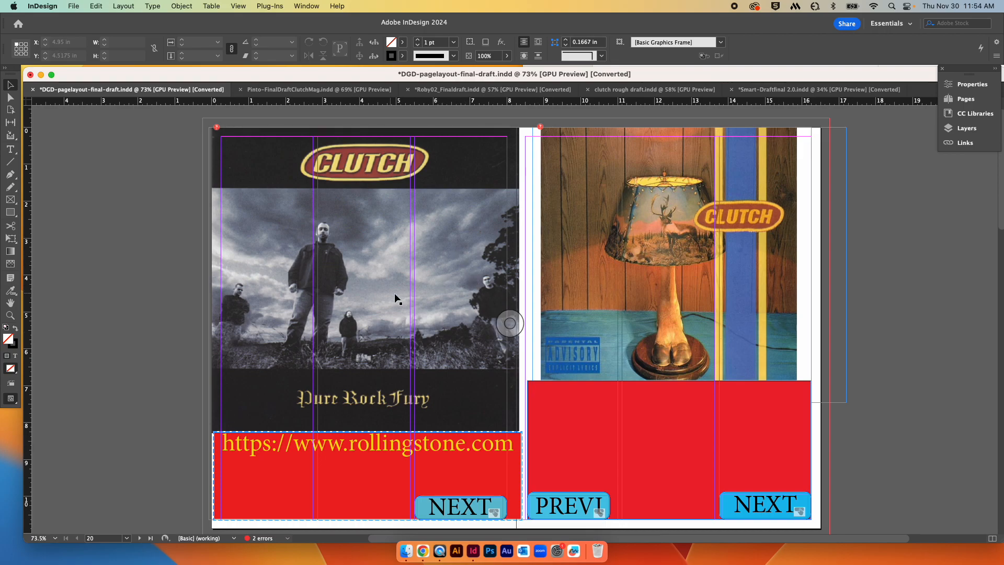
{"action": "scroll", "coordinate": [396, 298], "scroll_direction": "down", "scroll_amount": 1}
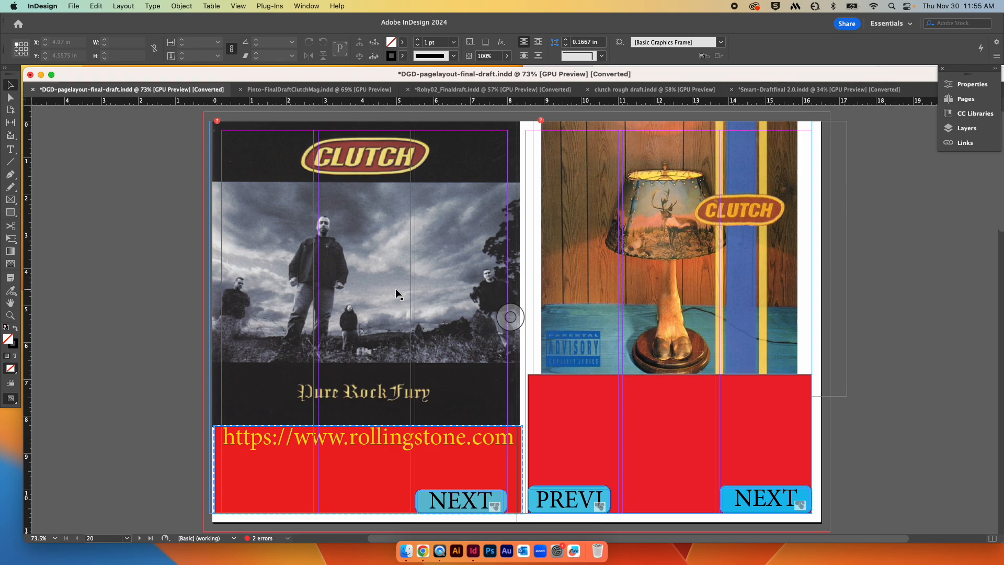
{"action": "key", "text": "super+a"}
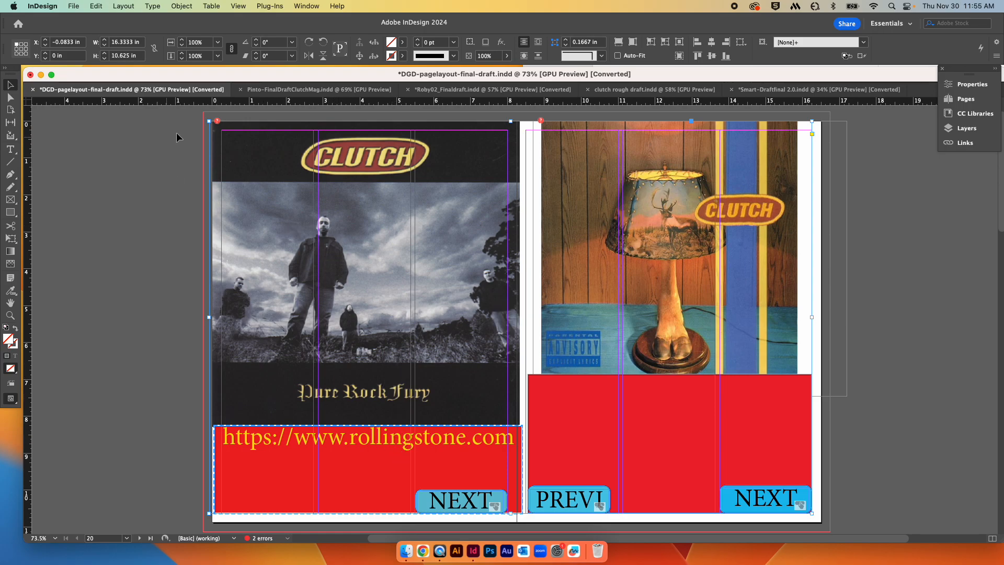
{"action": "left_click_drag", "start_coordinate": [371, 274], "coordinate": [383, 347]}
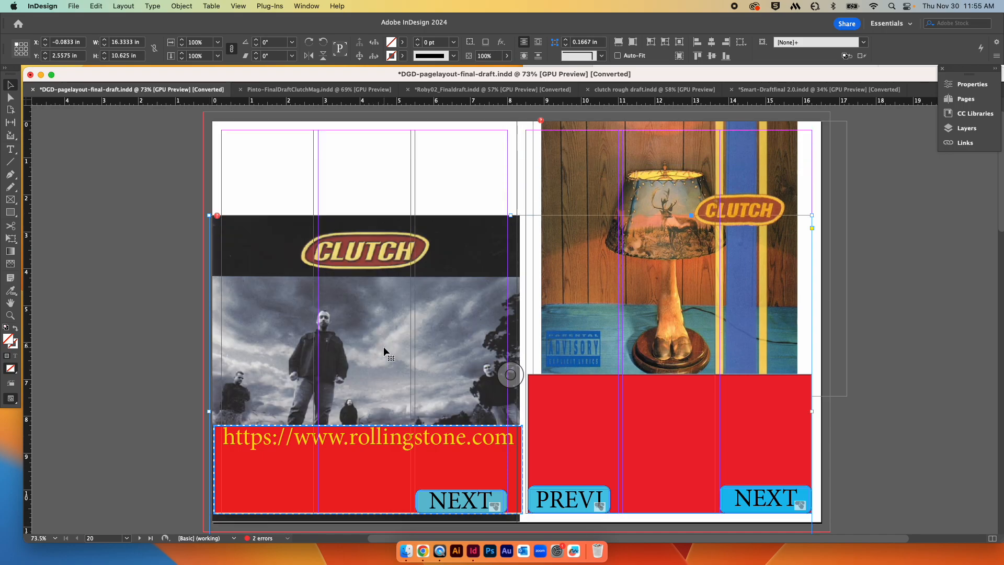
{"action": "key", "text": "super+z"}
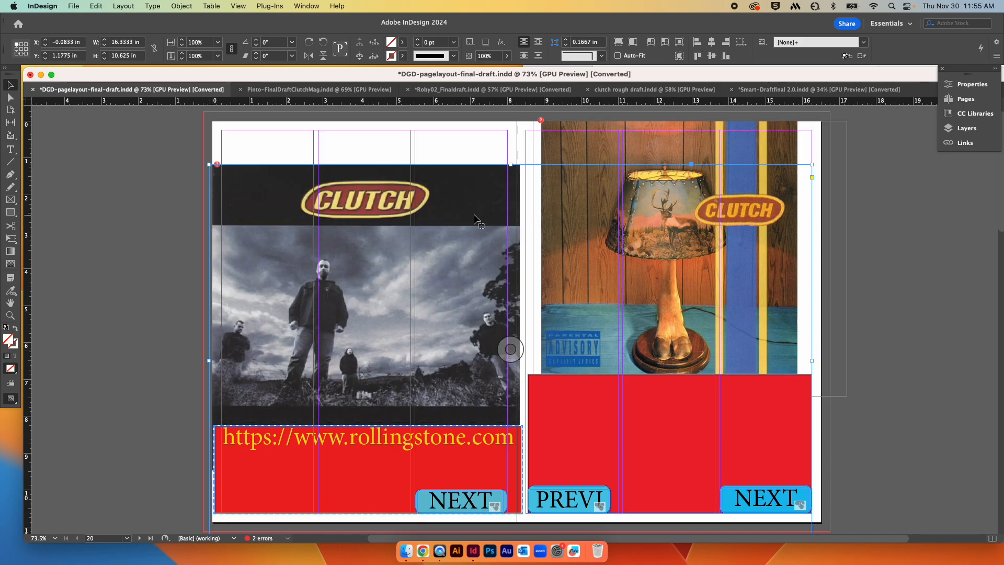
{"action": "key", "text": "super+z"}
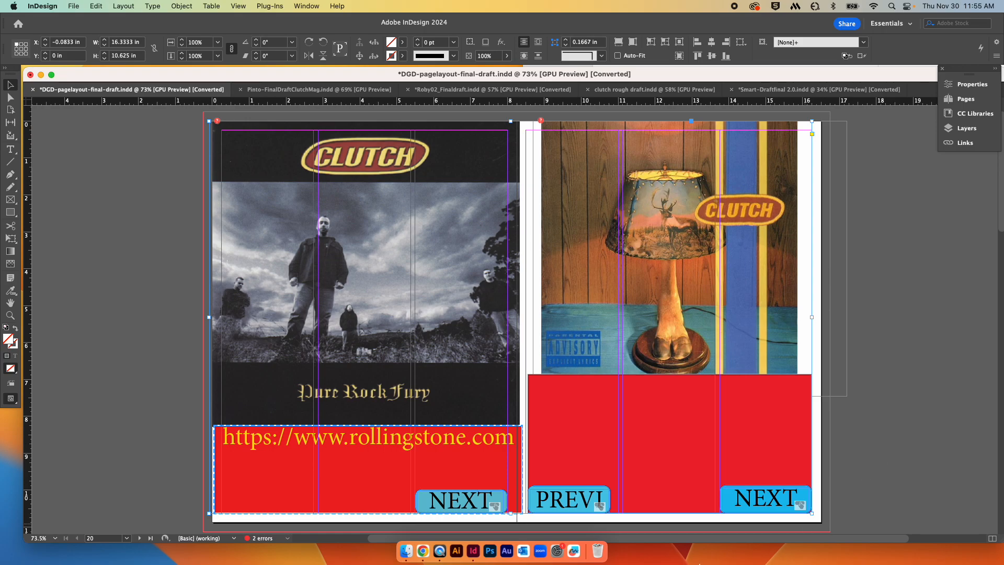
Step: Shrink the left page's NEXT button to about 1.33 × 0.35 in
{"action": "double_click", "coordinate": [478, 501]}
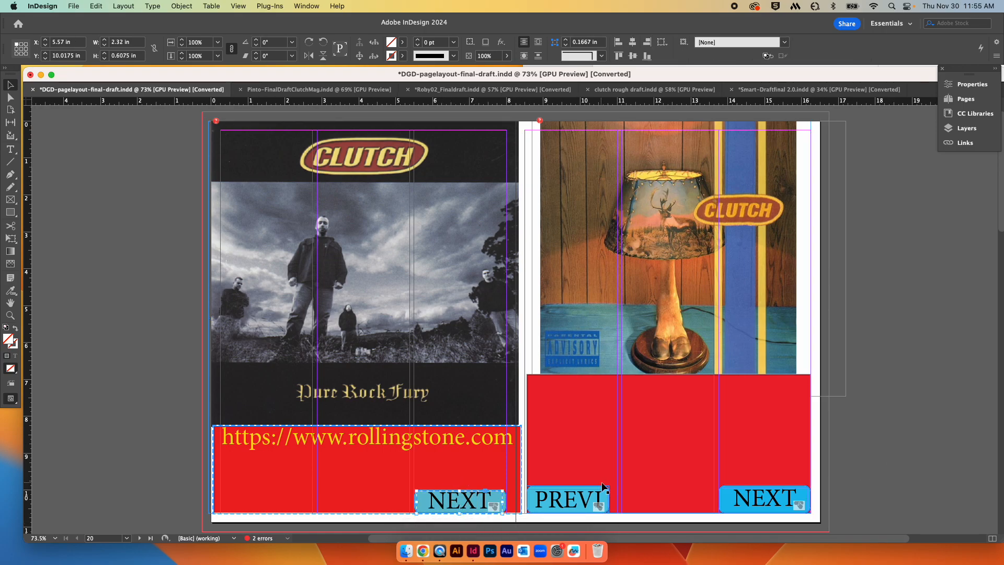
{"action": "scroll", "coordinate": [701, 485], "scroll_direction": "down", "scroll_amount": 3}
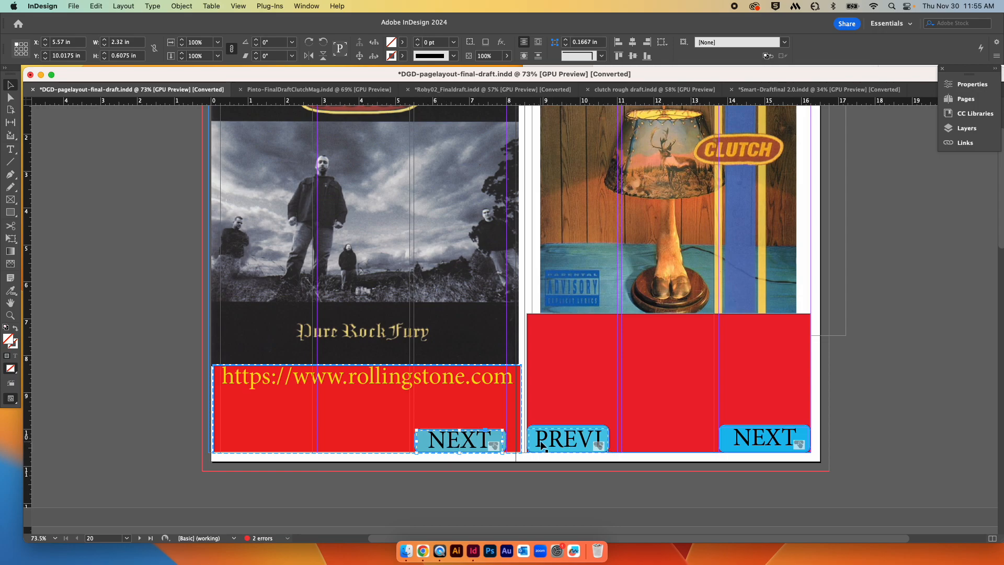
{"action": "left_click", "coordinate": [579, 444]}
{"action": "left_click_drag", "start_coordinate": [474, 448], "coordinate": [380, 435]}
{"action": "key", "text": "super+z"}
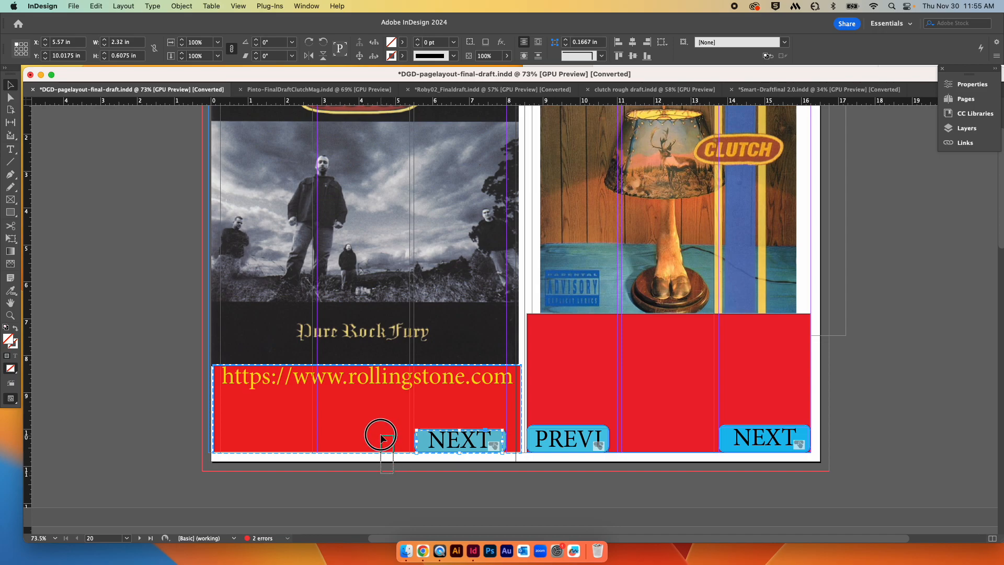
{"action": "left_click_drag", "start_coordinate": [477, 476], "coordinate": [438, 442]}
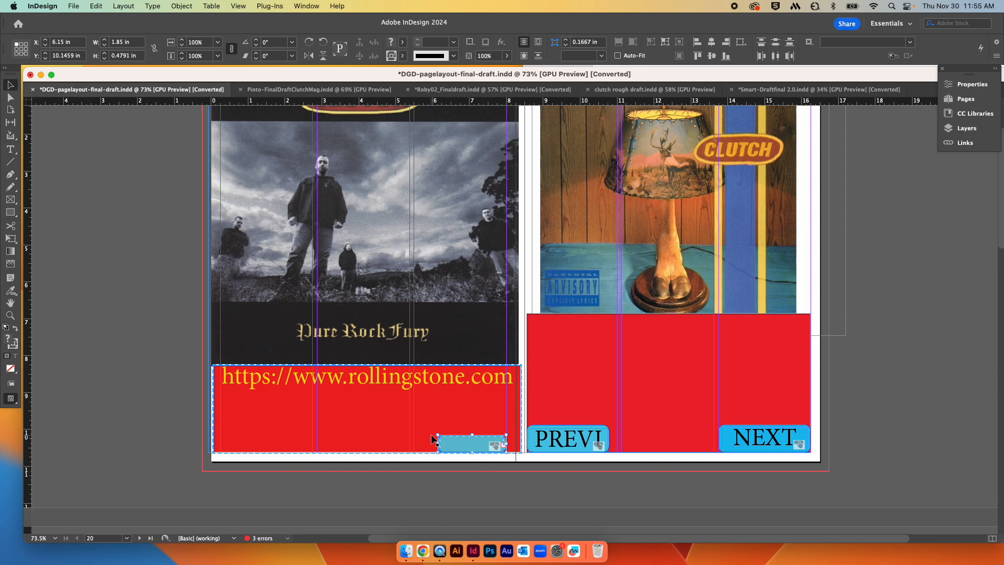
{"action": "left_click_drag", "start_coordinate": [438, 434], "coordinate": [472, 444]}
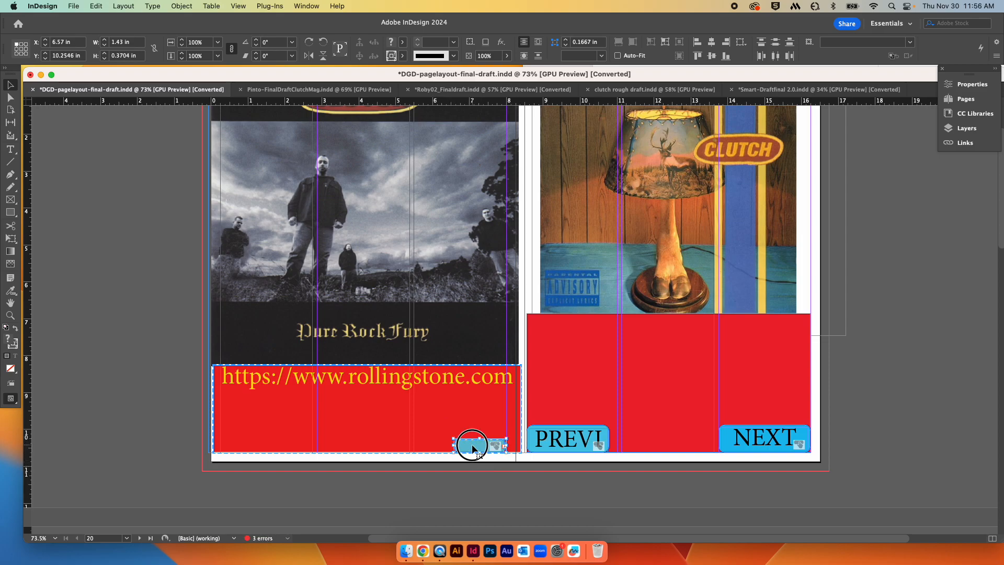
{"action": "left_click", "coordinate": [547, 469]}
{"action": "left_click_drag", "start_coordinate": [479, 444], "coordinate": [481, 446]}
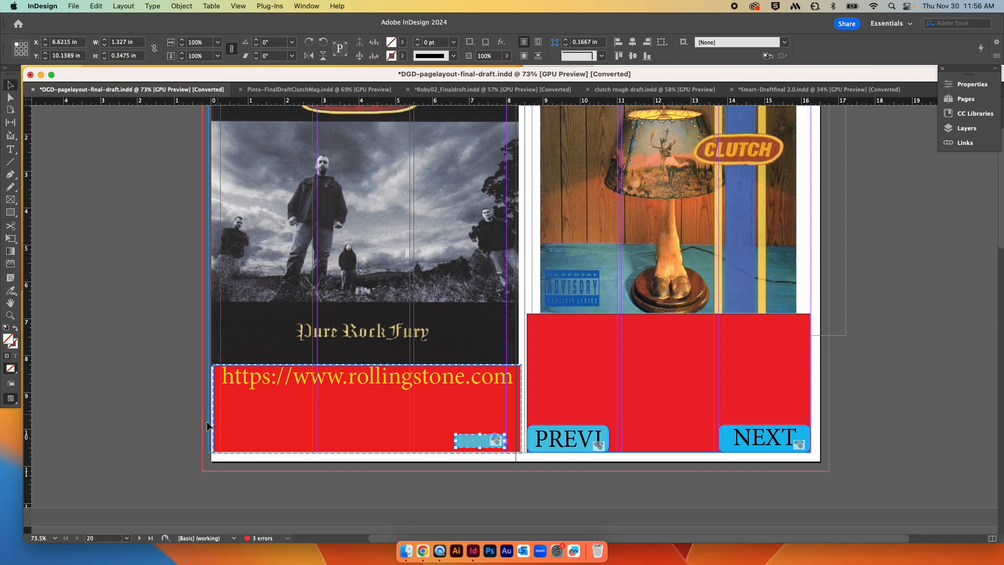
{"action": "double_click", "coordinate": [246, 425]}
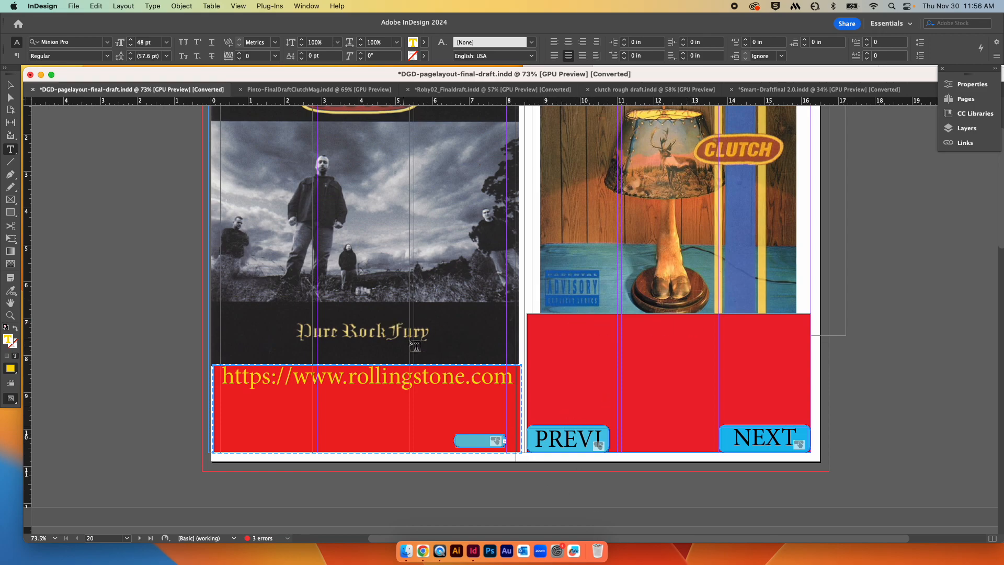
{"action": "scroll", "coordinate": [411, 337], "scroll_direction": "down", "scroll_amount": 1}
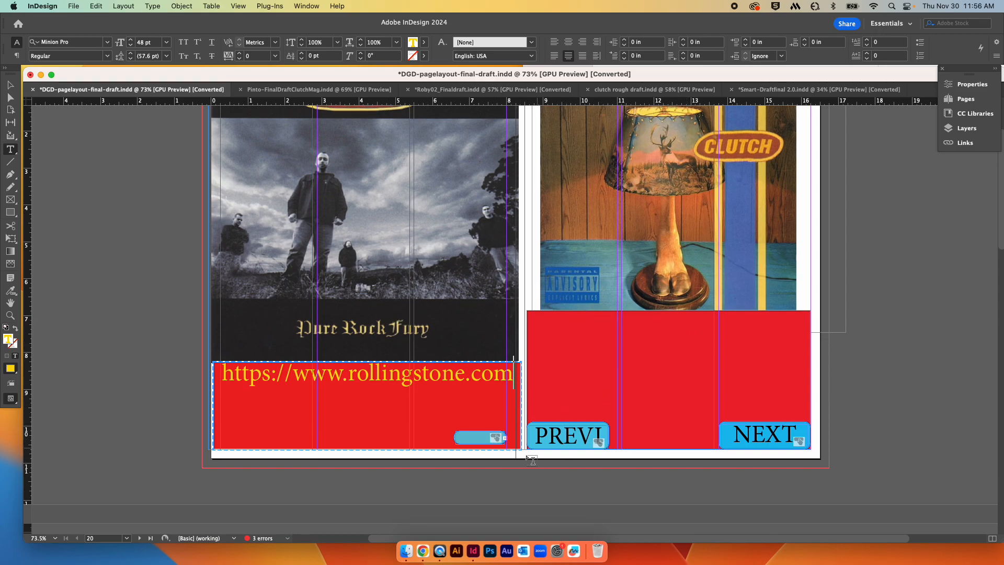
{"action": "left_click", "coordinate": [358, 224]}
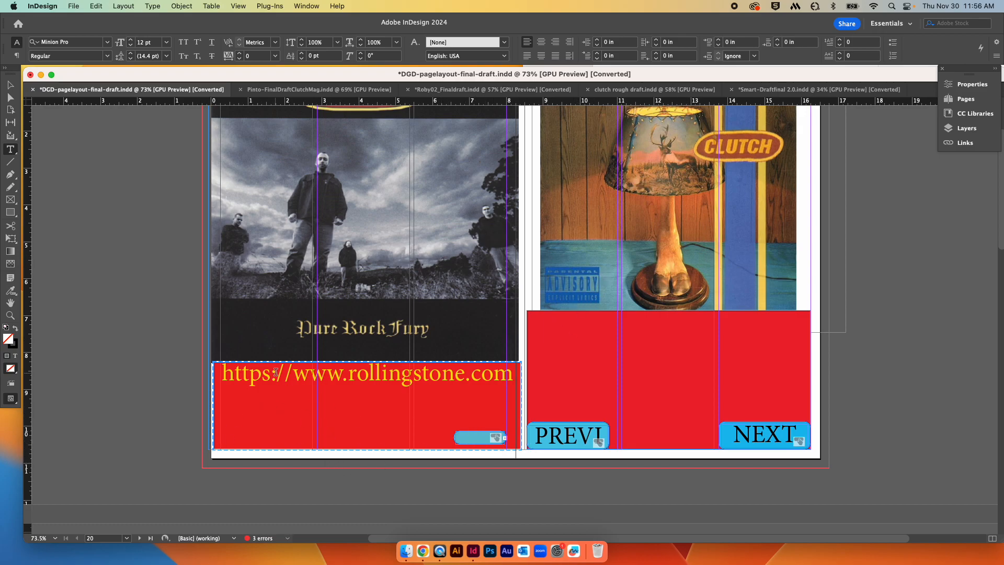
{"action": "key", "text": "Escape"}
Step: Move the shrunken button to the bottom-left corner of the left page's red panel
{"action": "left_click_drag", "start_coordinate": [468, 444], "coordinate": [234, 444]}
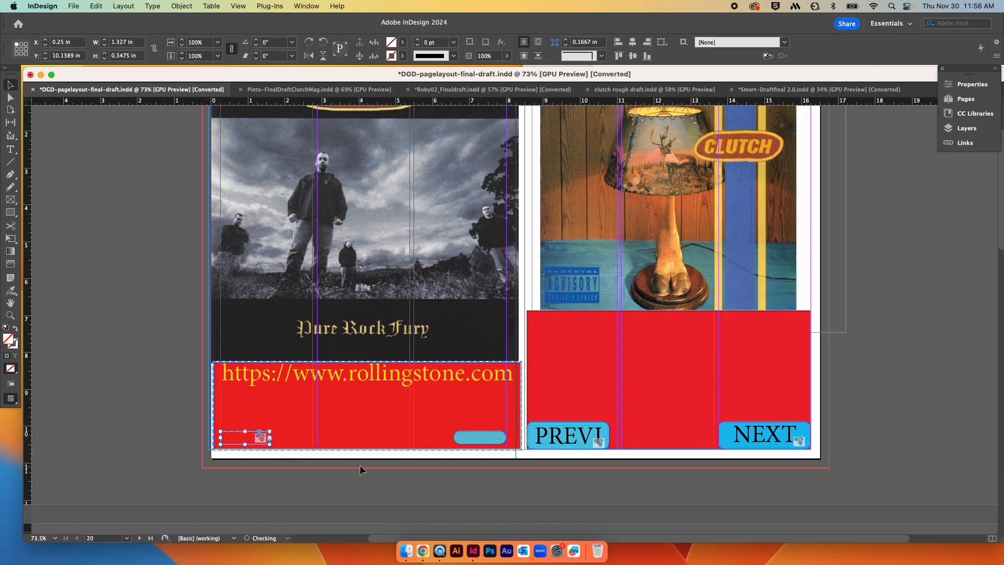
{"action": "key", "text": "super+z"}
{"action": "left_click_drag", "start_coordinate": [409, 464], "coordinate": [385, 428]}
{"action": "left_click_drag", "start_coordinate": [493, 474], "coordinate": [252, 445]}
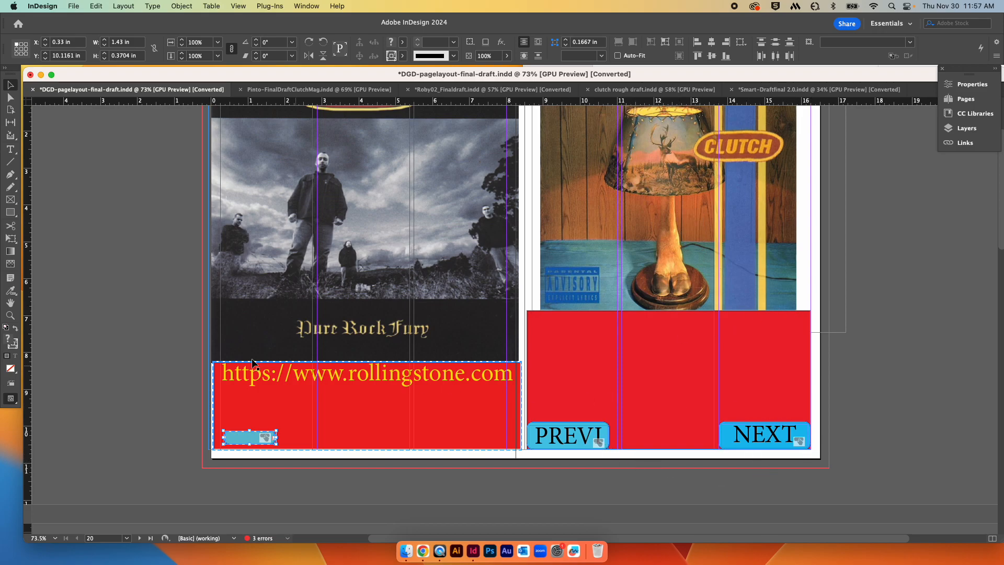
{"action": "scroll", "coordinate": [807, 439], "scroll_direction": "down", "scroll_amount": 8}
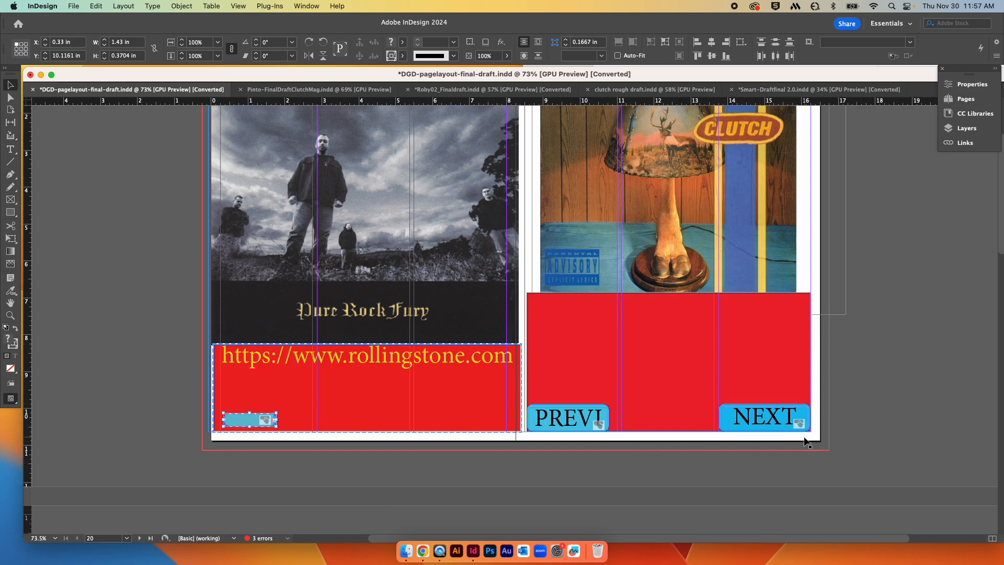
{"action": "scroll", "coordinate": [807, 443], "scroll_direction": "down", "scroll_amount": 6}
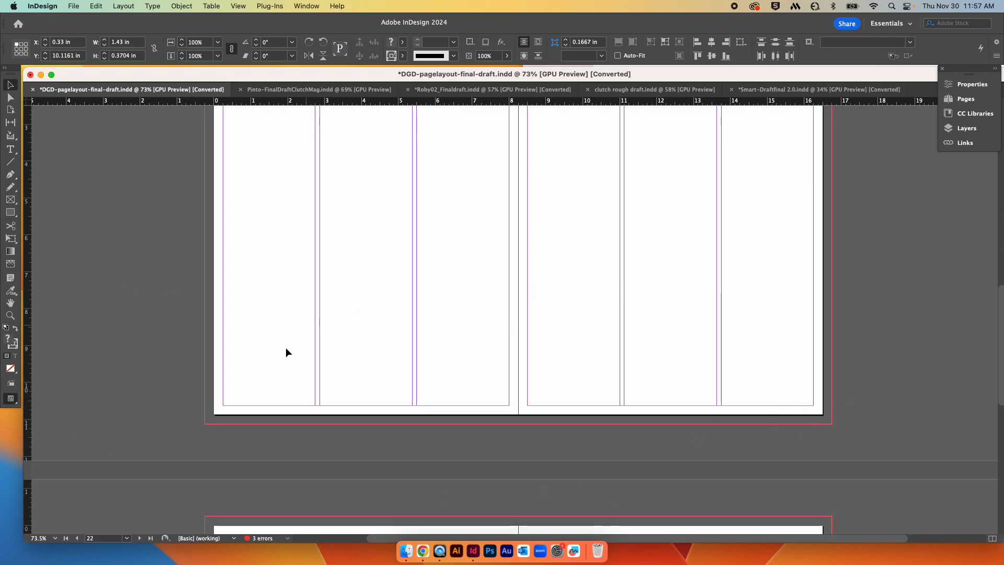
{"action": "scroll", "coordinate": [444, 339], "scroll_direction": "up", "scroll_amount": 15}
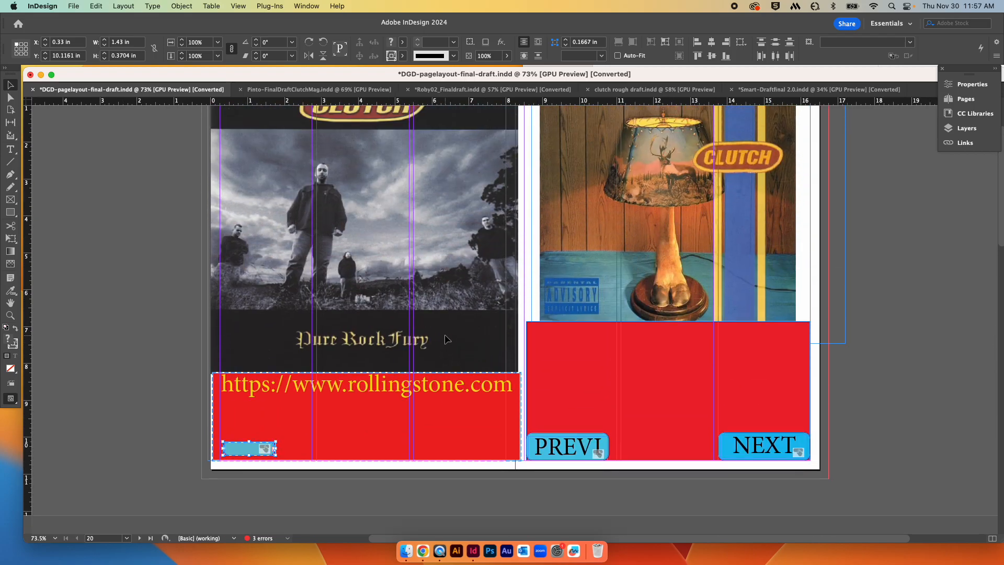
{"action": "scroll", "coordinate": [444, 338], "scroll_direction": "down", "scroll_amount": 4}
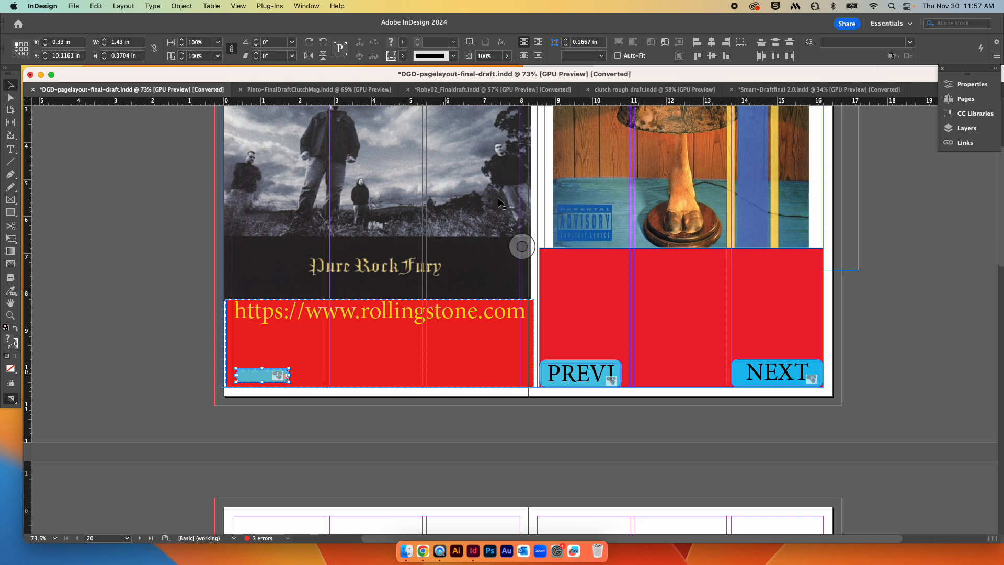
Step: Switch the workspace to Interactive for PDF
{"action": "left_click", "coordinate": [303, 5]}
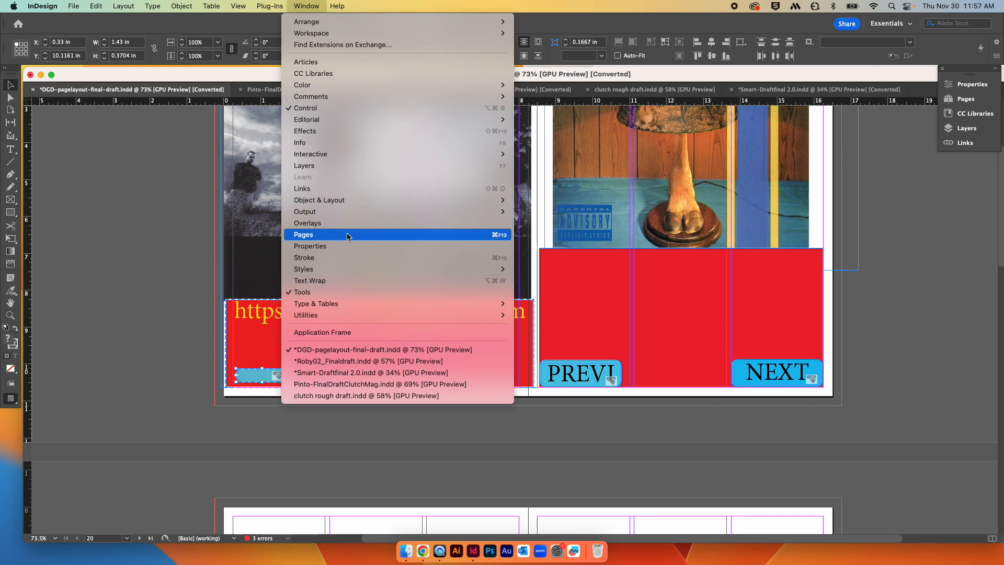
{"action": "mouse_move", "coordinate": [342, 34]}
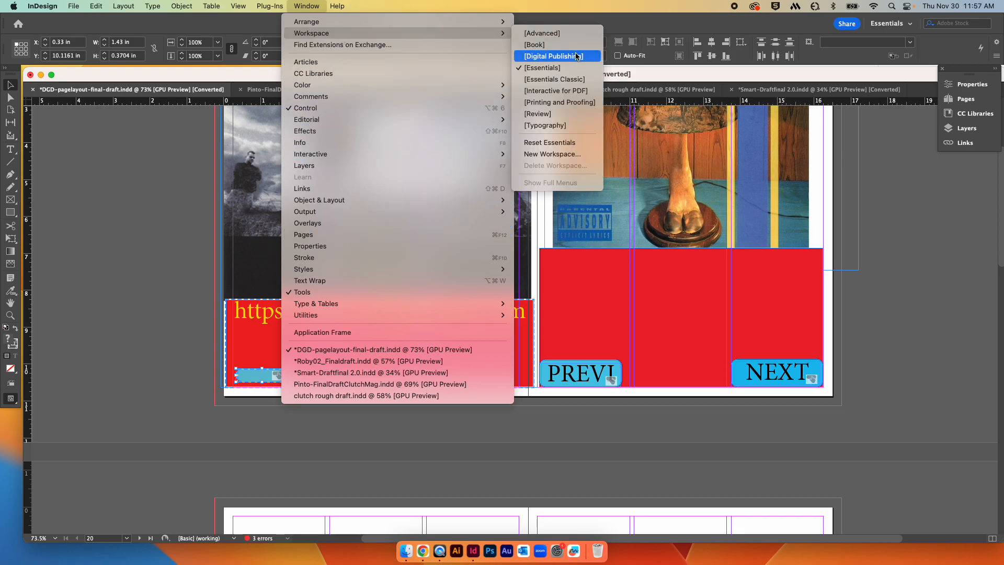
{"action": "left_click", "coordinate": [574, 96]}
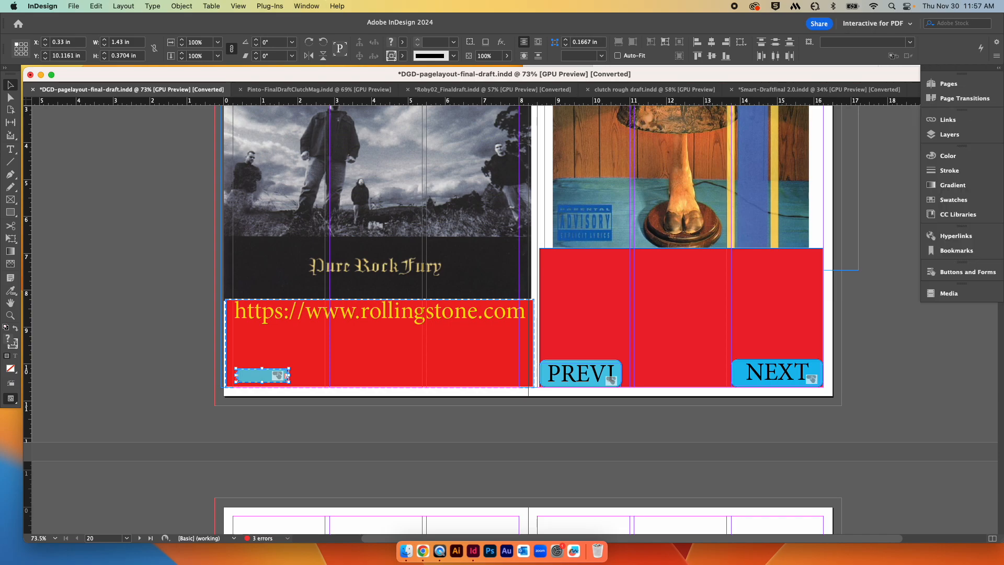
Step: Open and close the Hyperlinks panel
{"action": "left_click", "coordinate": [953, 236]}
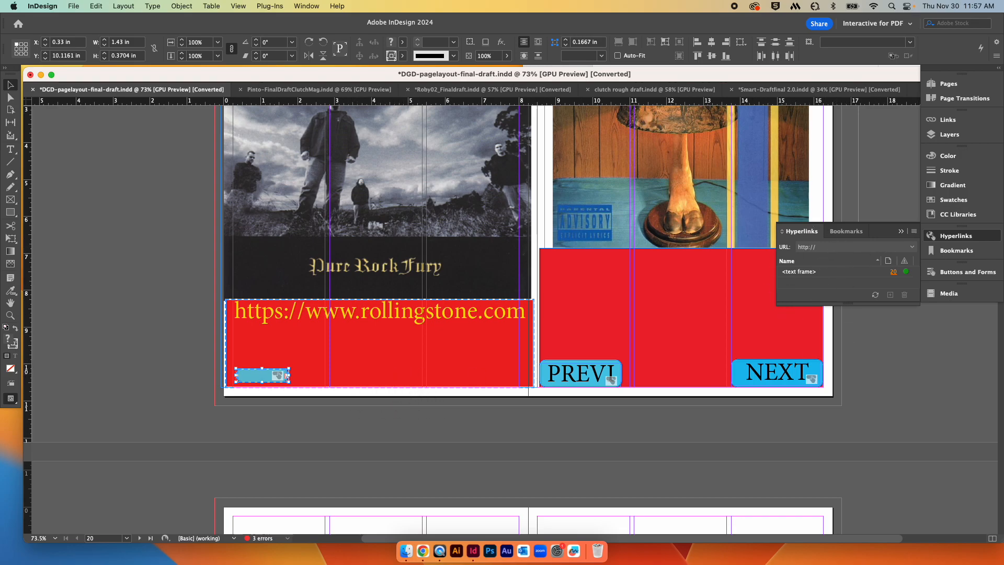
{"action": "left_click", "coordinate": [985, 239]}
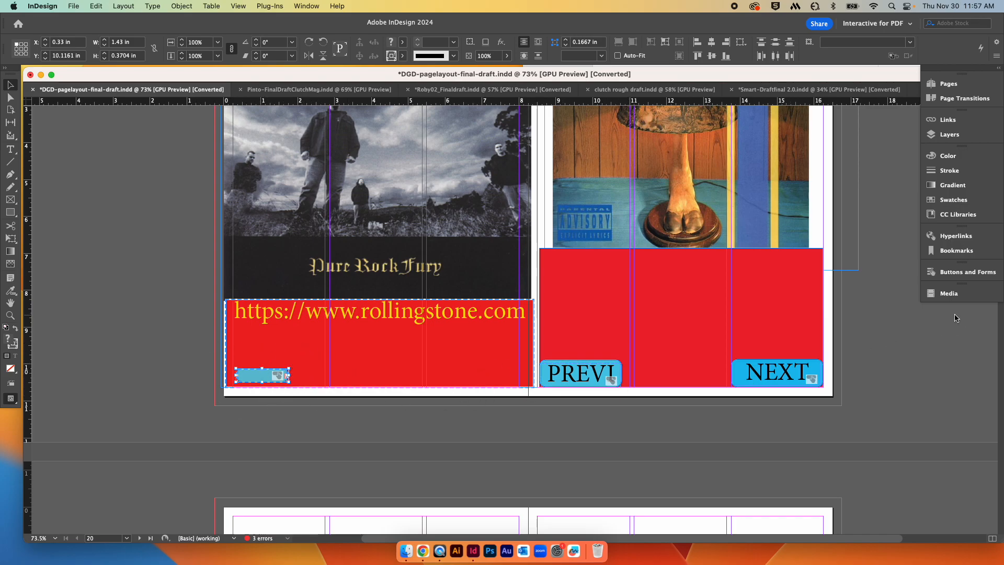
Step: Open the Buttons and Forms panel and browse the Sample Buttons And Forms library
{"action": "left_click", "coordinate": [962, 273]}
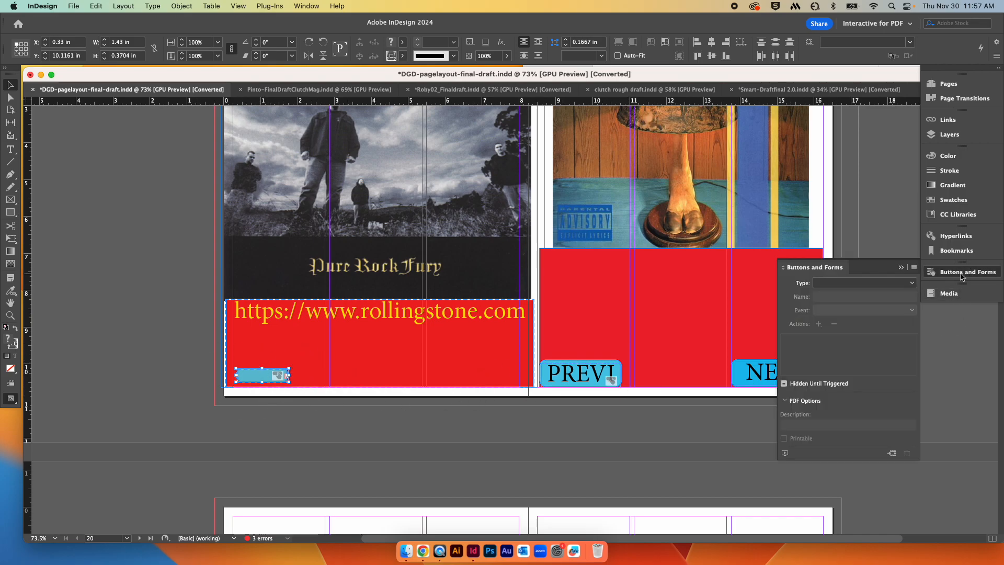
{"action": "left_click", "coordinate": [913, 268]}
{"action": "left_click", "coordinate": [896, 274]}
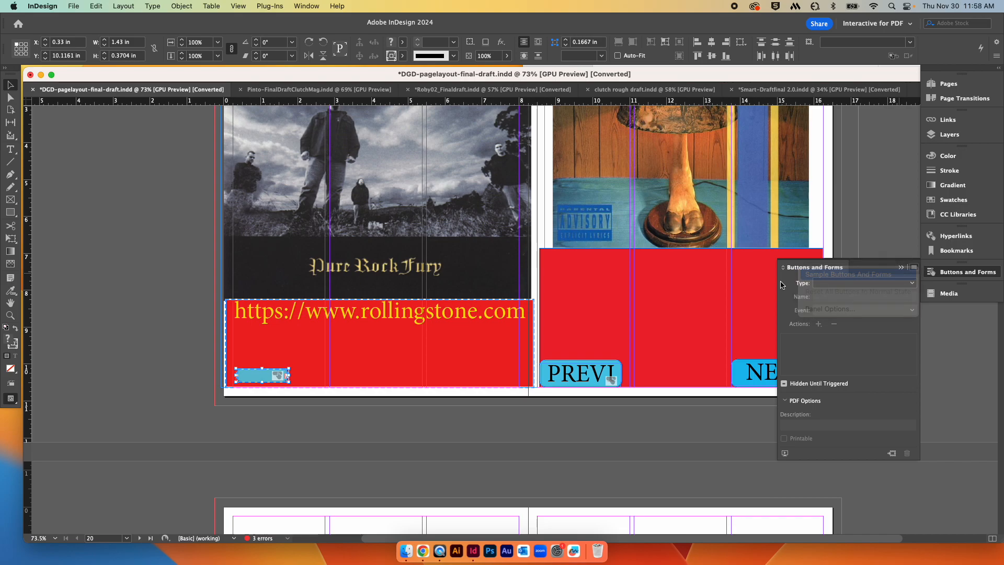
{"action": "scroll", "coordinate": [523, 340], "scroll_direction": "down", "scroll_amount": 10}
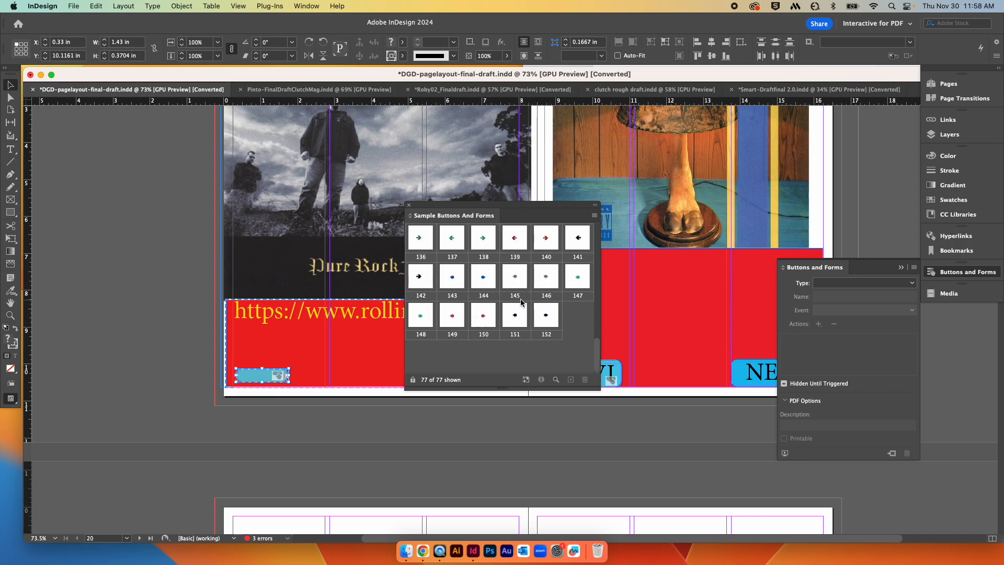
{"action": "left_click", "coordinate": [409, 205]}
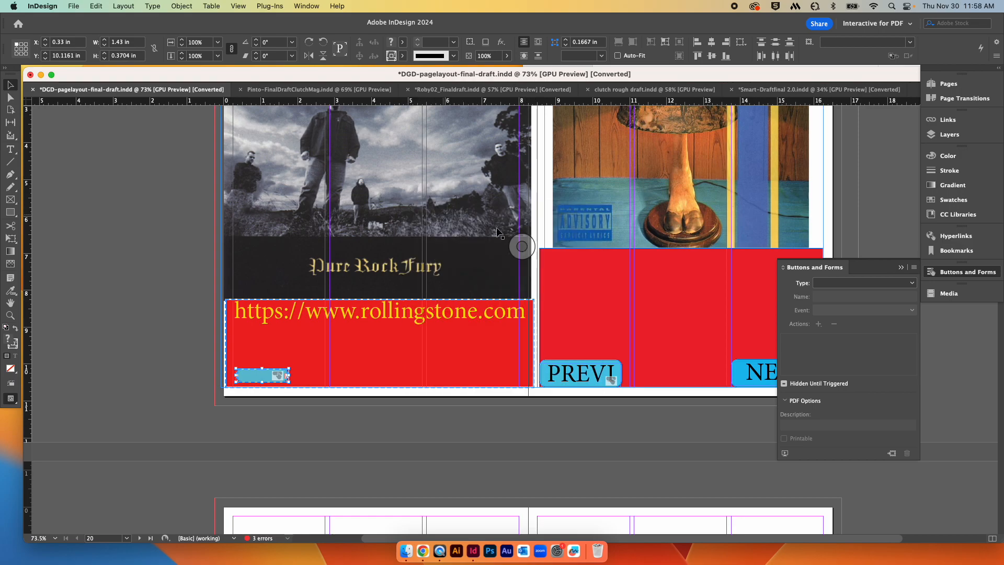
Step: Select the small button to review its Buttons and Forms settings, then close the panel
{"action": "left_click", "coordinate": [248, 375]}
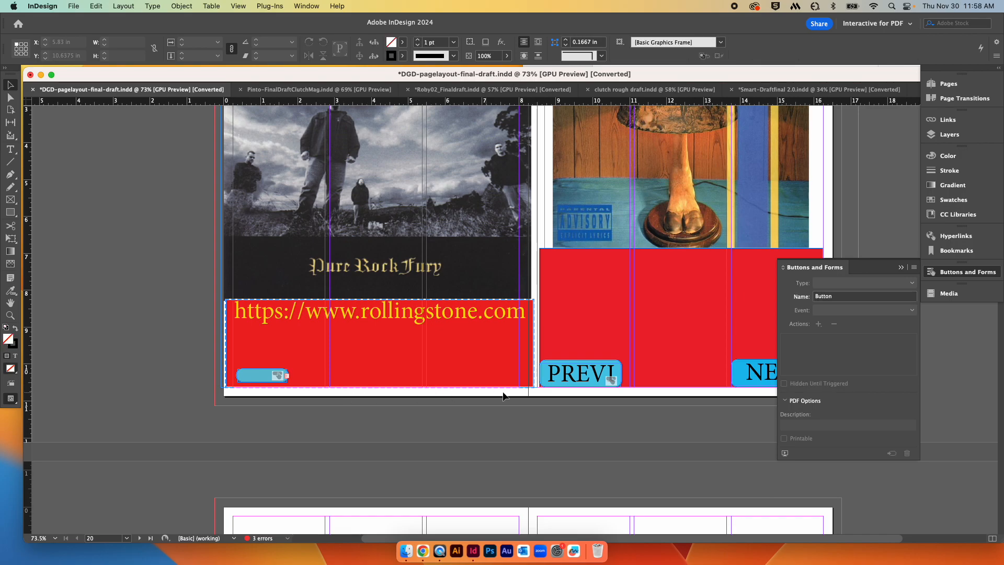
{"action": "left_click", "coordinate": [248, 377]}
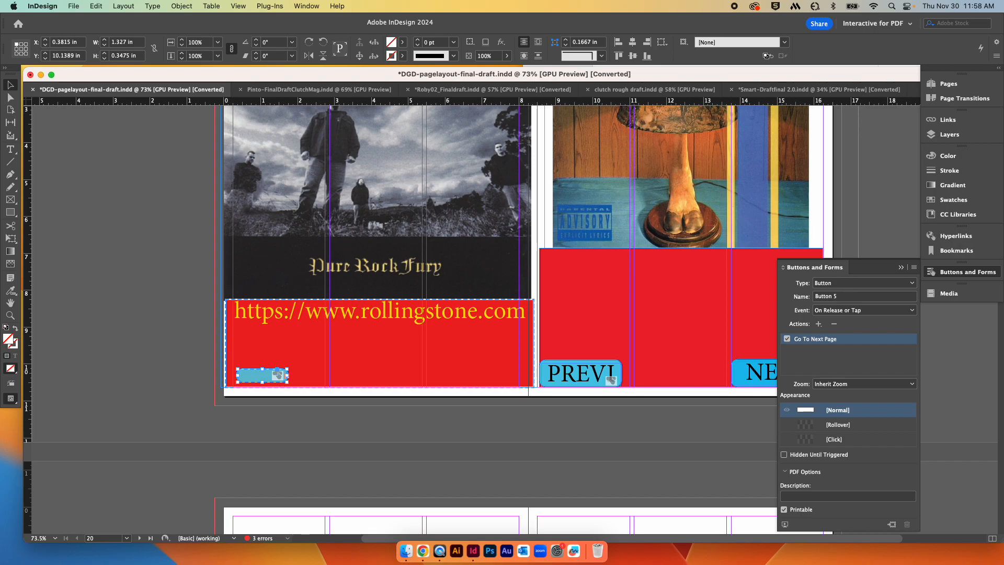
{"action": "left_click", "coordinate": [954, 273]}
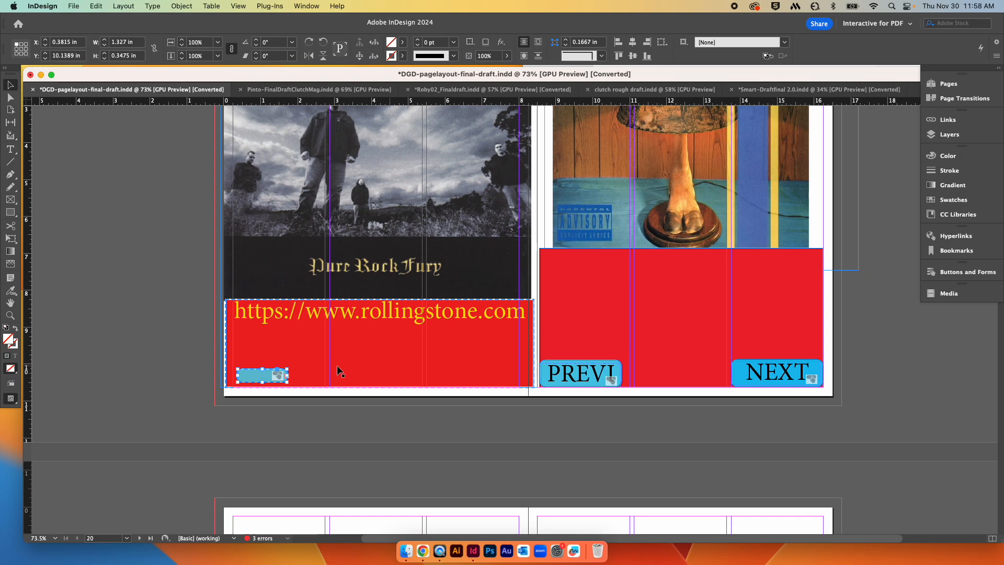
Step: Paste the small button in place on the next blank spread, then undo the paste
{"action": "scroll", "coordinate": [757, 425], "scroll_direction": "down", "scroll_amount": 7}
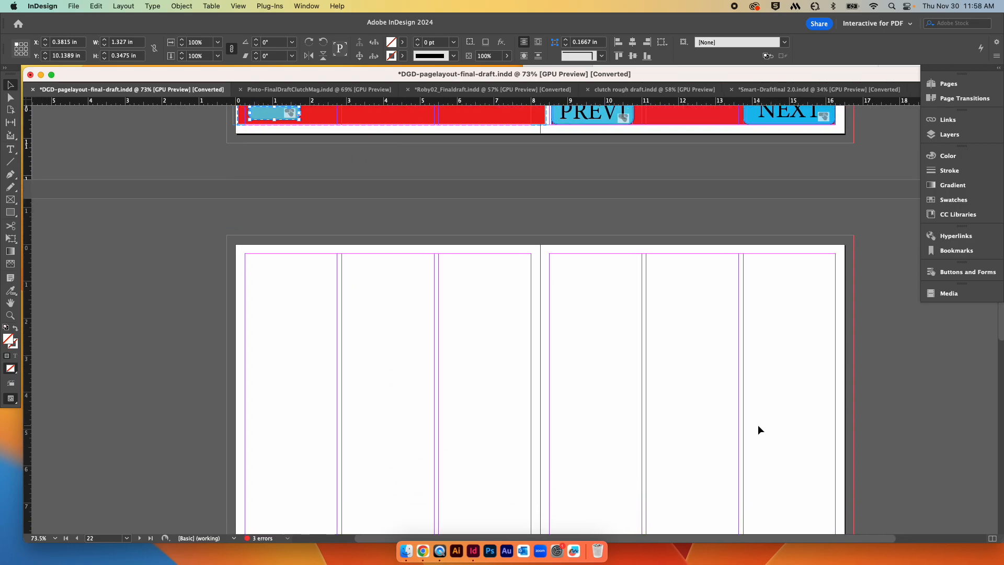
{"action": "scroll", "coordinate": [757, 426], "scroll_direction": "up", "scroll_amount": 5}
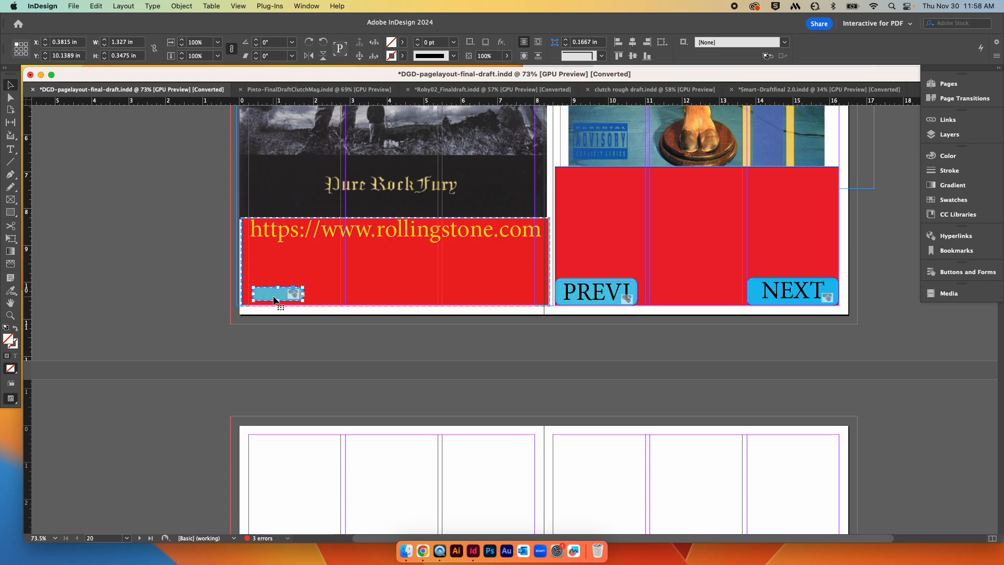
{"action": "scroll", "coordinate": [301, 335], "scroll_direction": "down", "scroll_amount": 6}
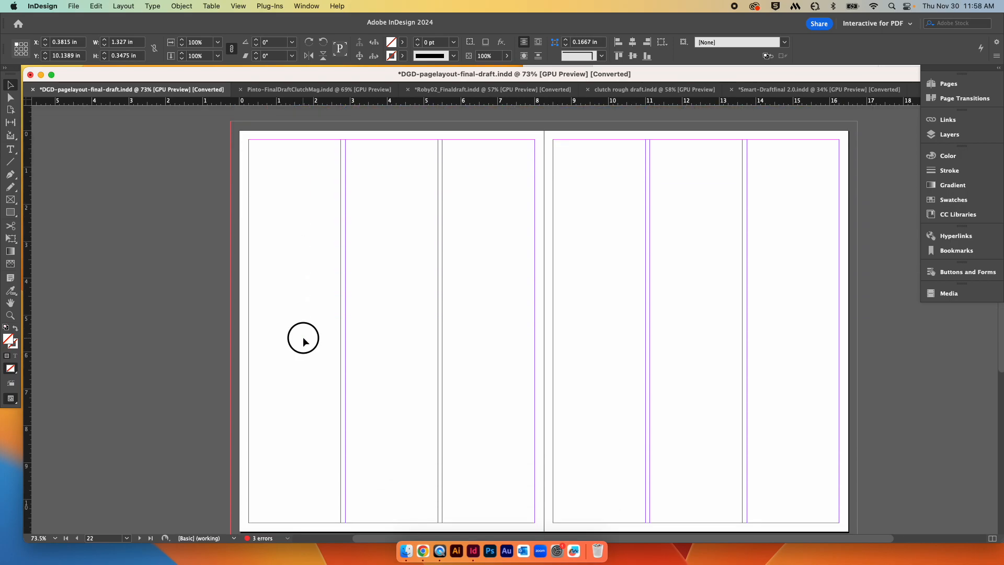
{"action": "left_click", "coordinate": [303, 339]}
{"action": "scroll", "coordinate": [310, 385], "scroll_direction": "down", "scroll_amount": 1}
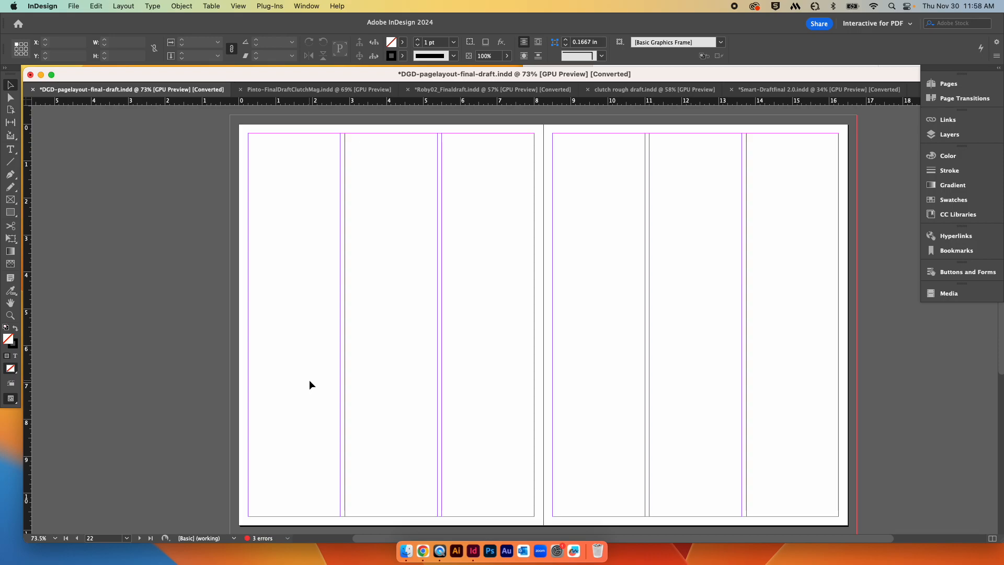
{"action": "left_click", "coordinate": [95, 5]}
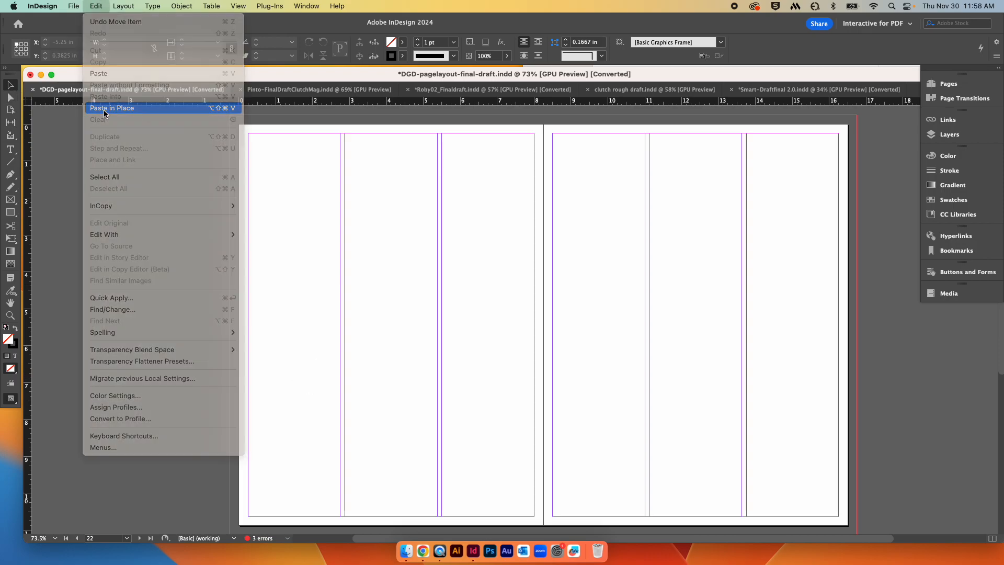
{"action": "left_click", "coordinate": [112, 107]}
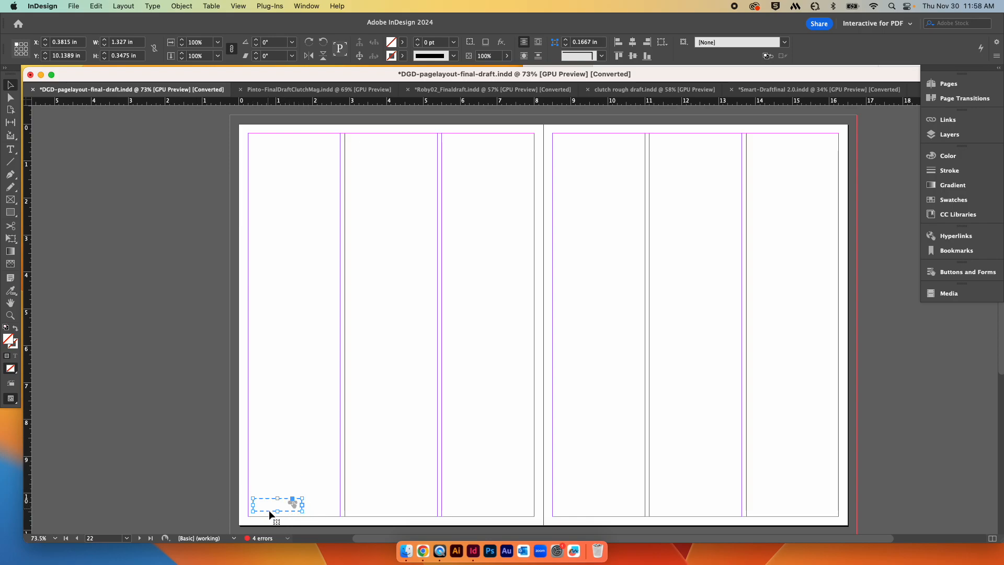
{"action": "key", "text": "super+z"}
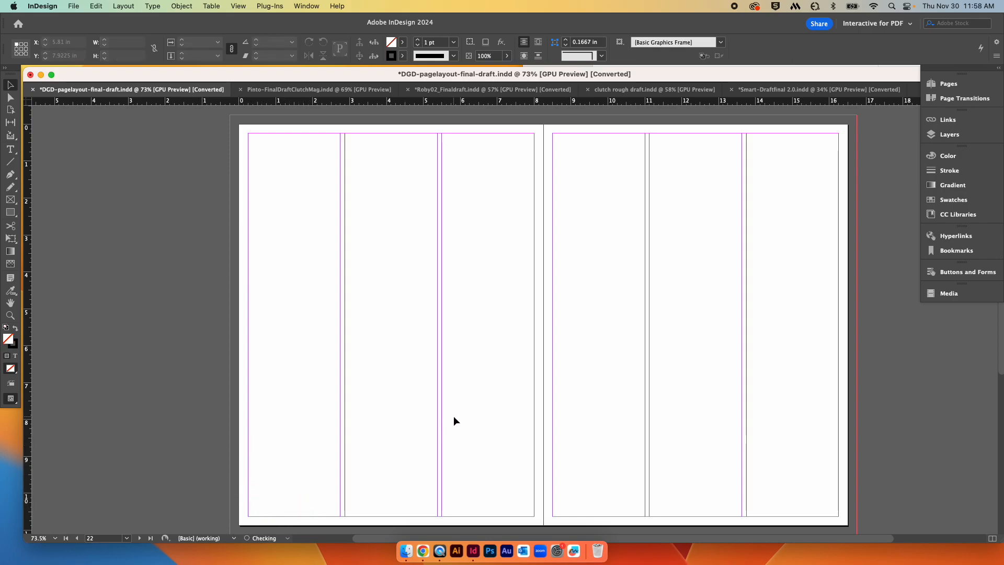
{"action": "scroll", "coordinate": [454, 420], "scroll_direction": "up", "scroll_amount": 10}
{"action": "scroll", "coordinate": [454, 416], "scroll_direction": "up", "scroll_amount": 5}
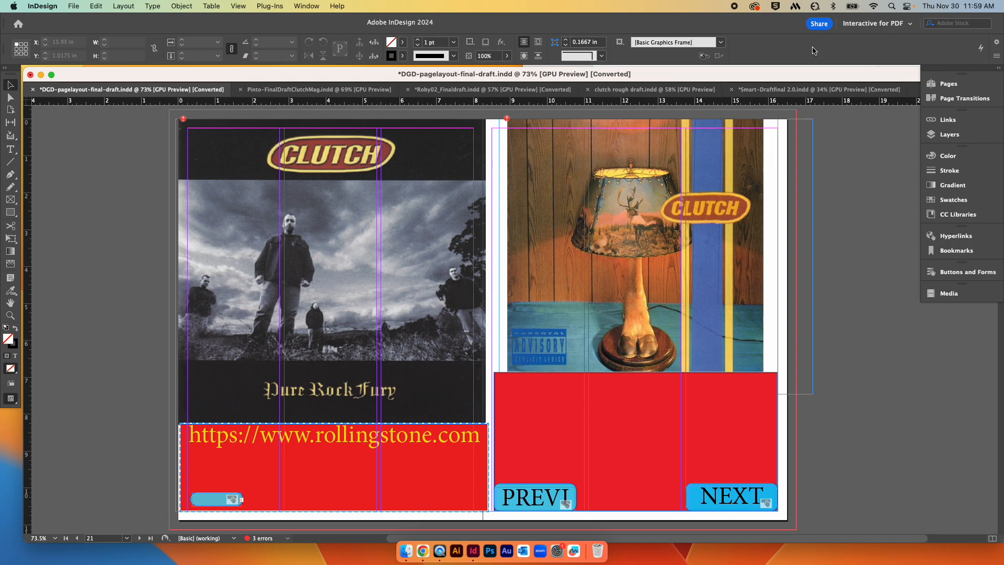
{"action": "scroll", "coordinate": [622, 250], "scroll_direction": "down", "scroll_amount": 10}
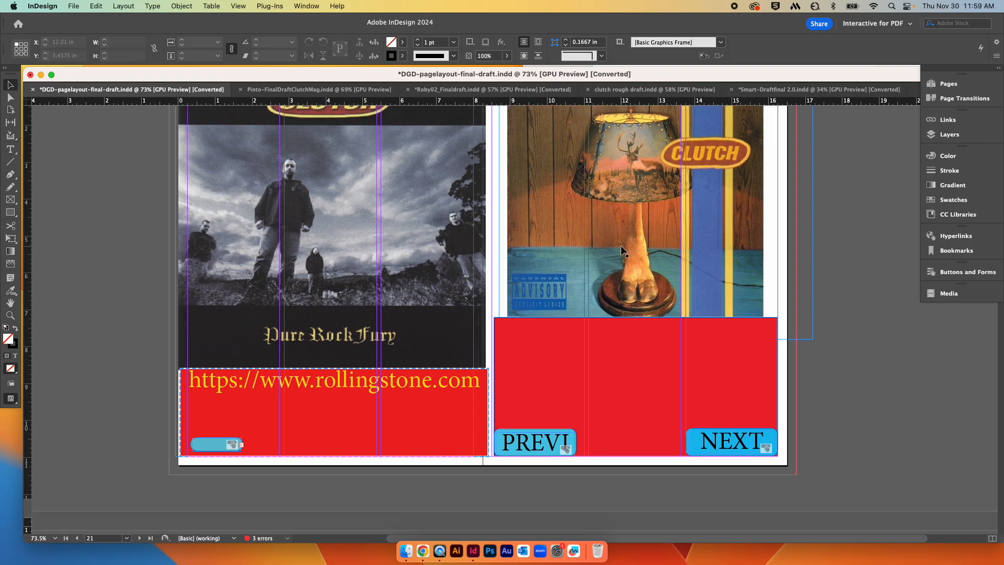
{"action": "scroll", "coordinate": [622, 250], "scroll_direction": "up", "scroll_amount": 10}
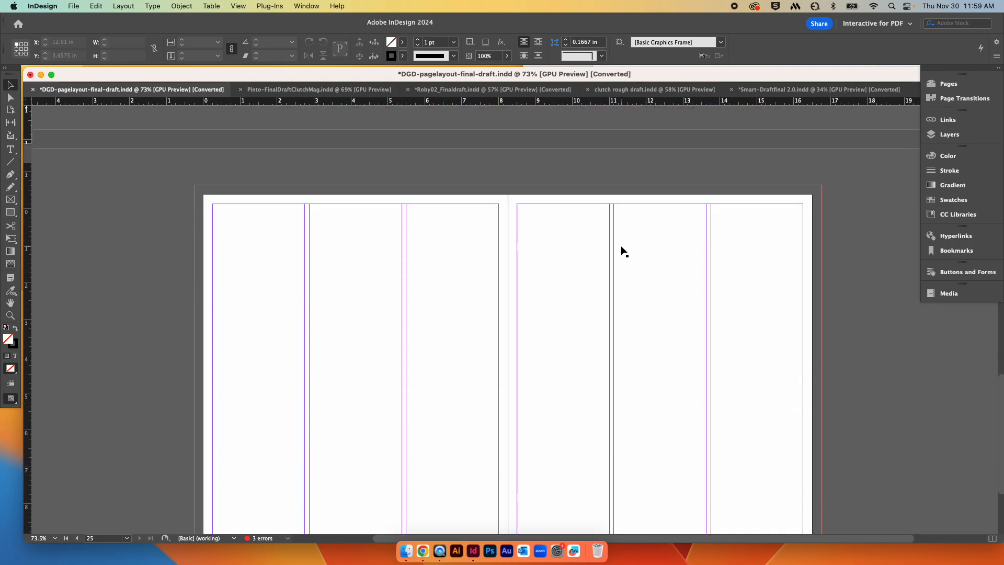
{"action": "scroll", "coordinate": [620, 246], "scroll_direction": "up", "scroll_amount": 3}
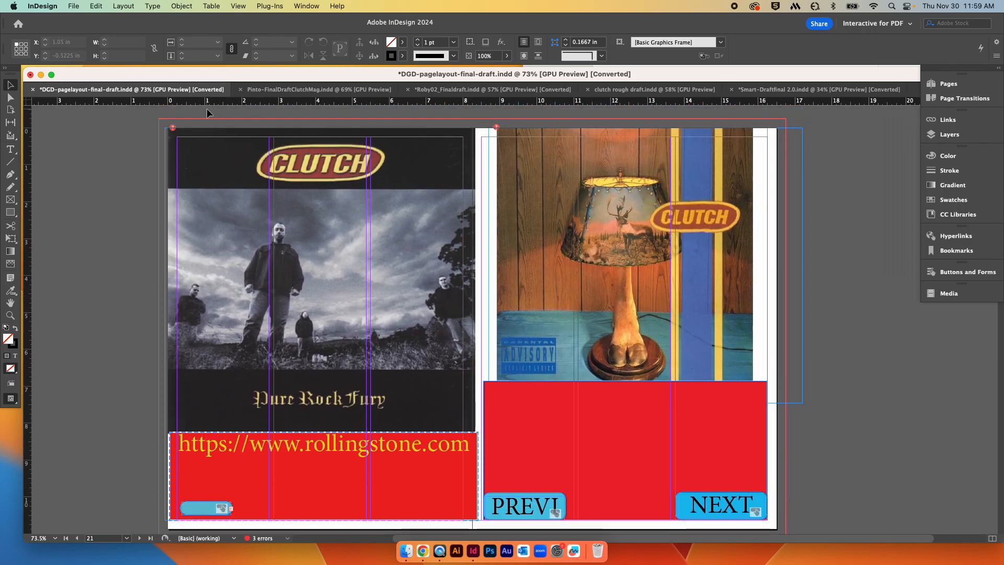
Step: Switch to the Pinto Clutch magazine document and browse through its spreads
{"action": "left_click", "coordinate": [321, 89]}
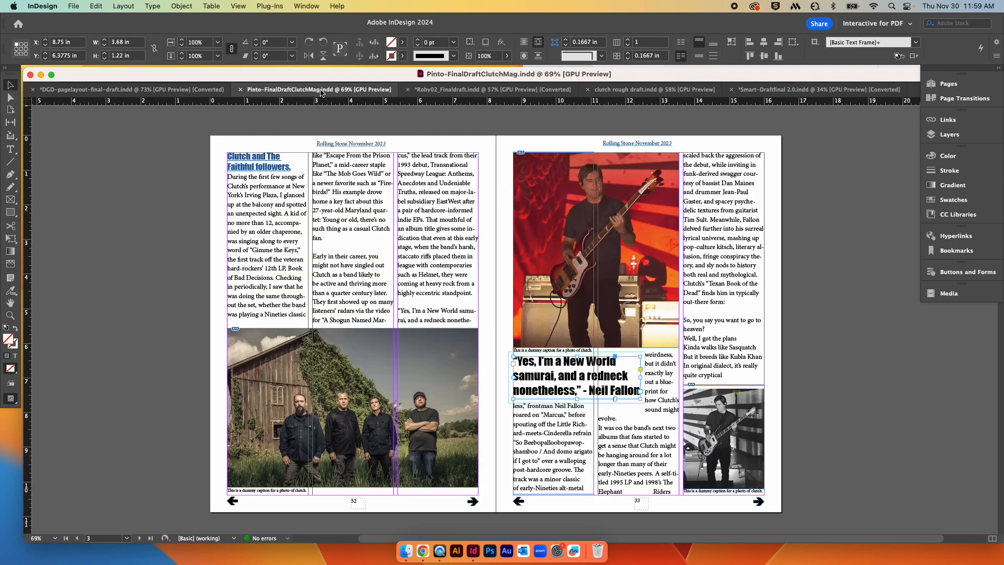
{"action": "left_click", "coordinate": [842, 278]}
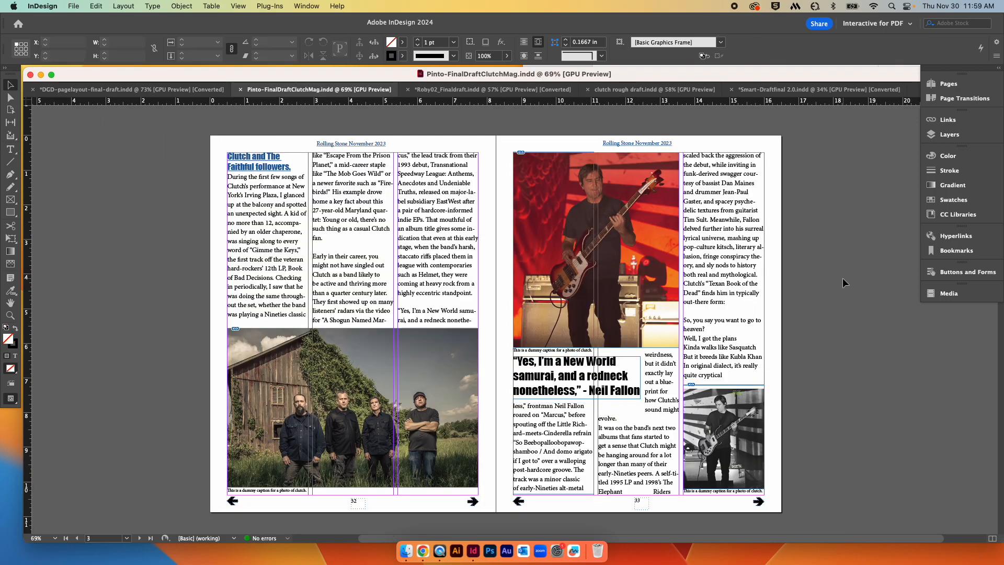
{"action": "scroll", "coordinate": [843, 277], "scroll_direction": "down", "scroll_amount": 2}
{"action": "scroll", "coordinate": [842, 278], "scroll_direction": "down", "scroll_amount": 10}
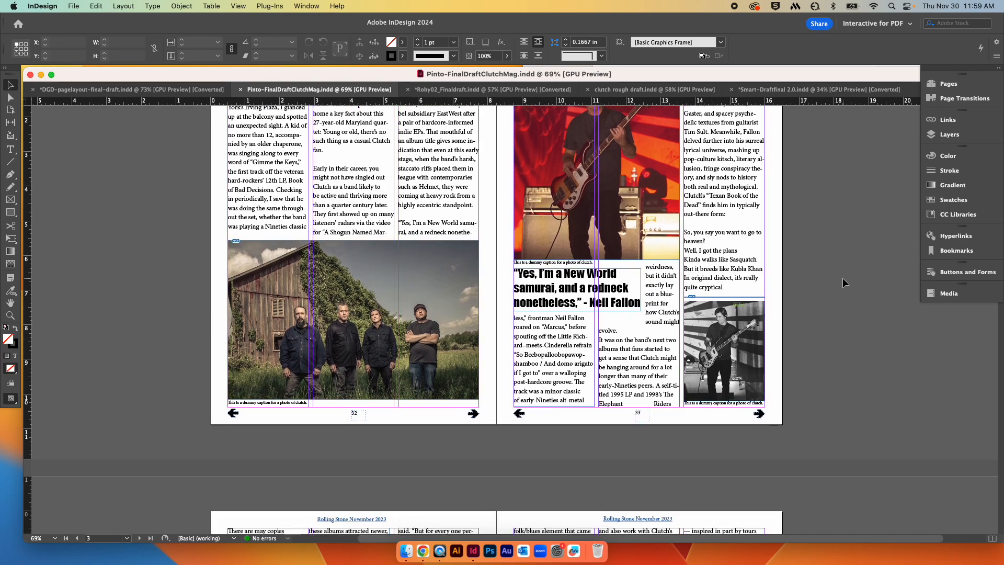
{"action": "scroll", "coordinate": [843, 279], "scroll_direction": "down", "scroll_amount": 5}
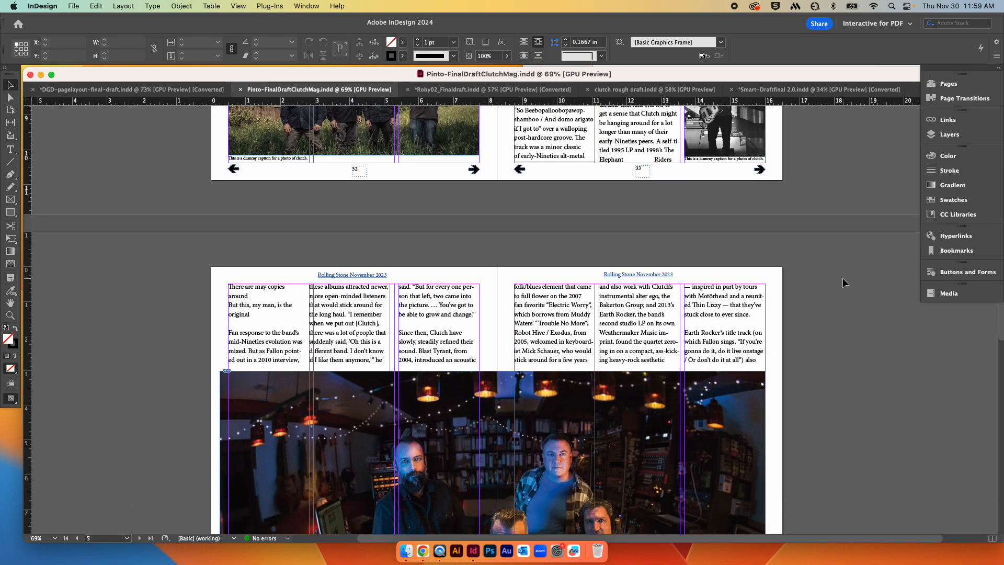
{"action": "scroll", "coordinate": [842, 278], "scroll_direction": "down", "scroll_amount": 10}
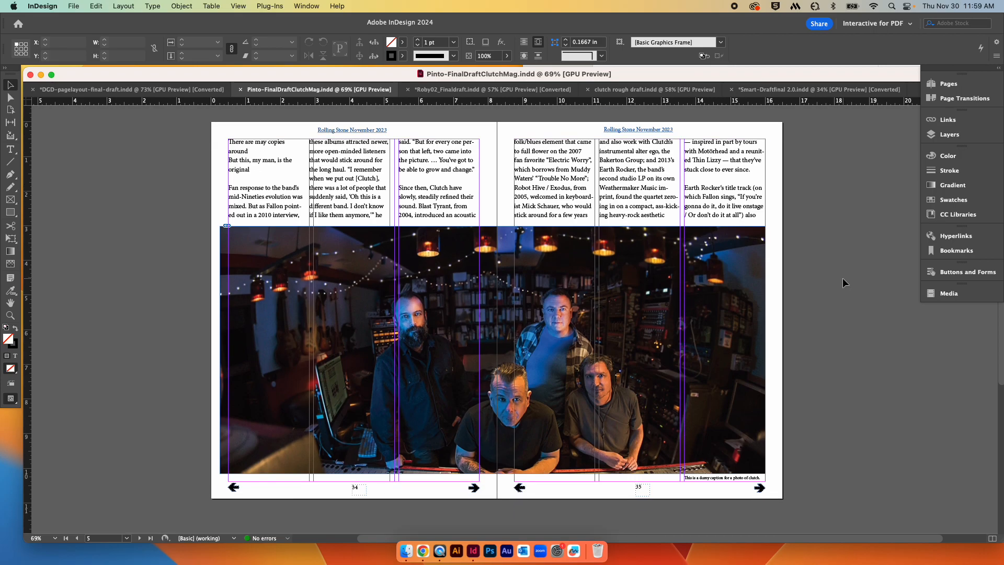
{"action": "scroll", "coordinate": [842, 277], "scroll_direction": "down", "scroll_amount": 6}
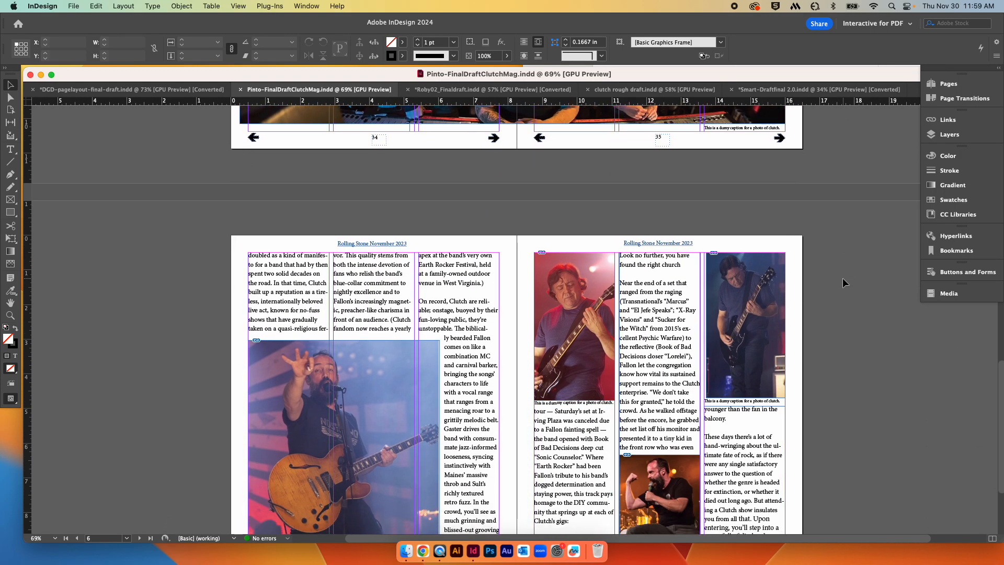
{"action": "scroll", "coordinate": [842, 278], "scroll_direction": "down", "scroll_amount": 1}
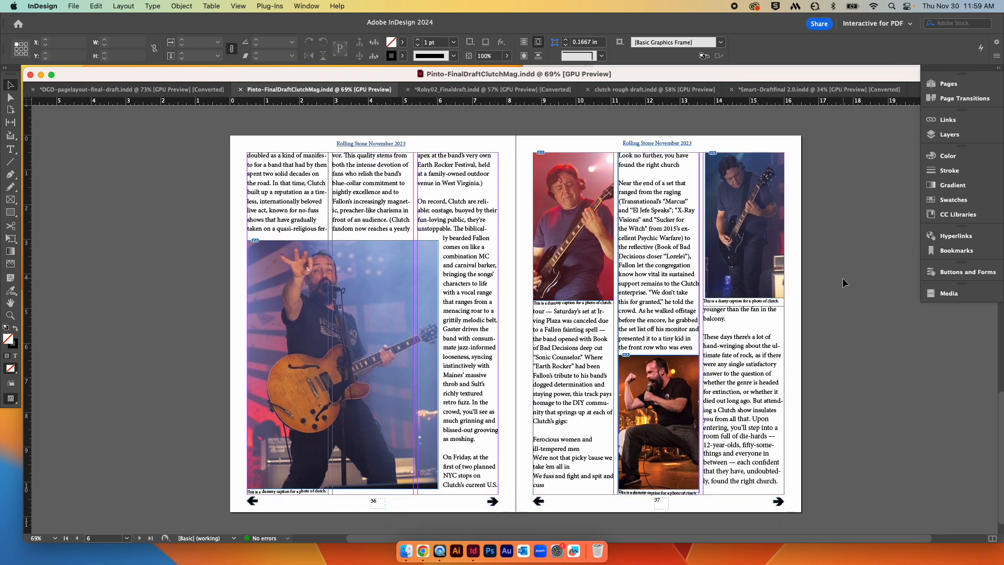
{"action": "scroll", "coordinate": [842, 278], "scroll_direction": "up", "scroll_amount": 20}
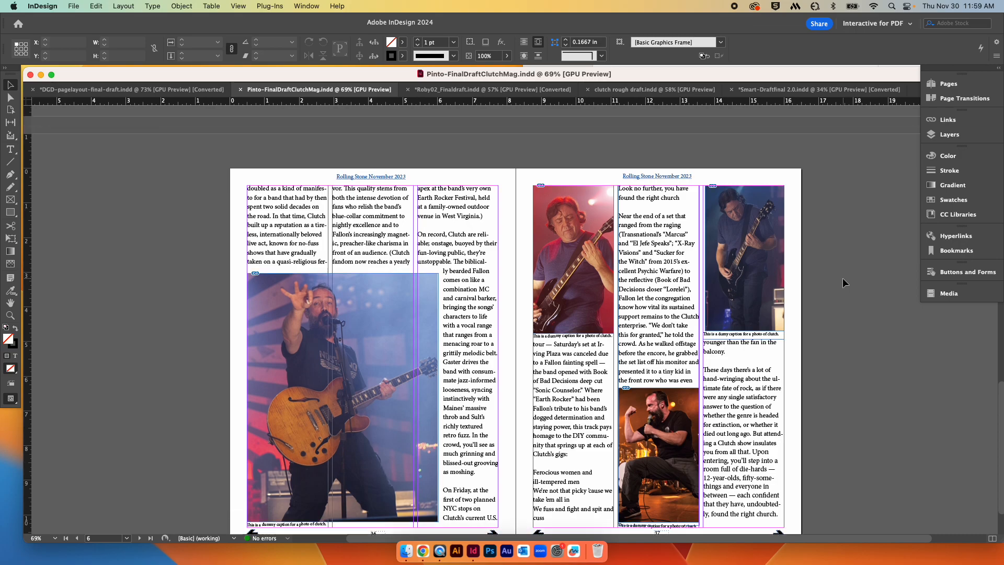
{"action": "scroll", "coordinate": [842, 278], "scroll_direction": "up", "scroll_amount": 5}
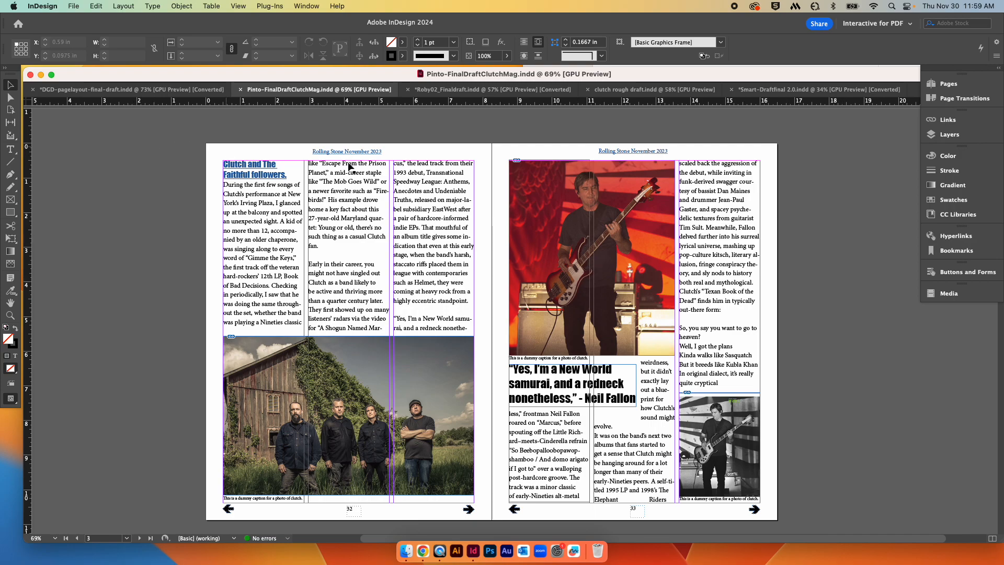
{"action": "scroll", "coordinate": [357, 162], "scroll_direction": "right", "scroll_amount": 1}
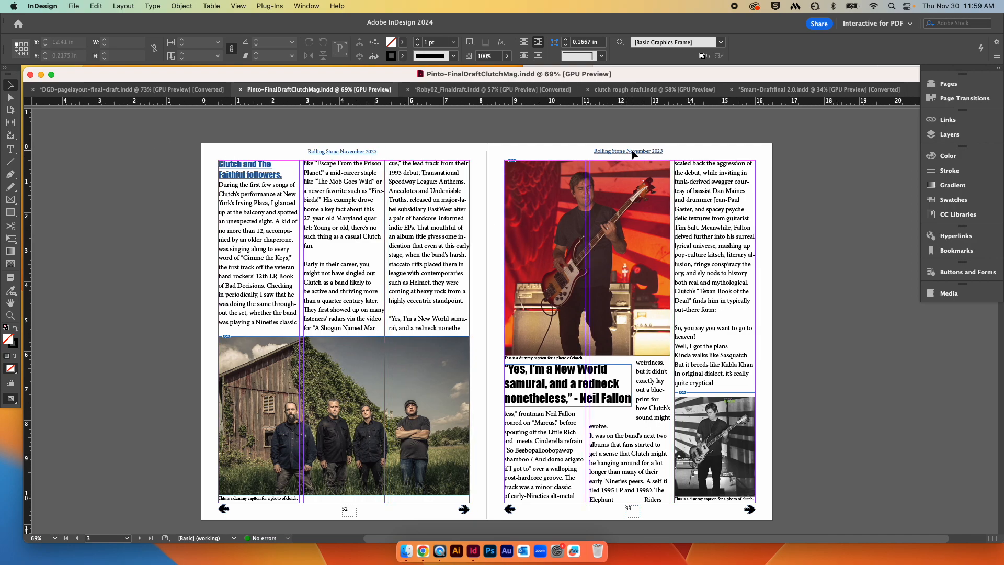
{"action": "scroll", "coordinate": [616, 175], "scroll_direction": "down", "scroll_amount": 4}
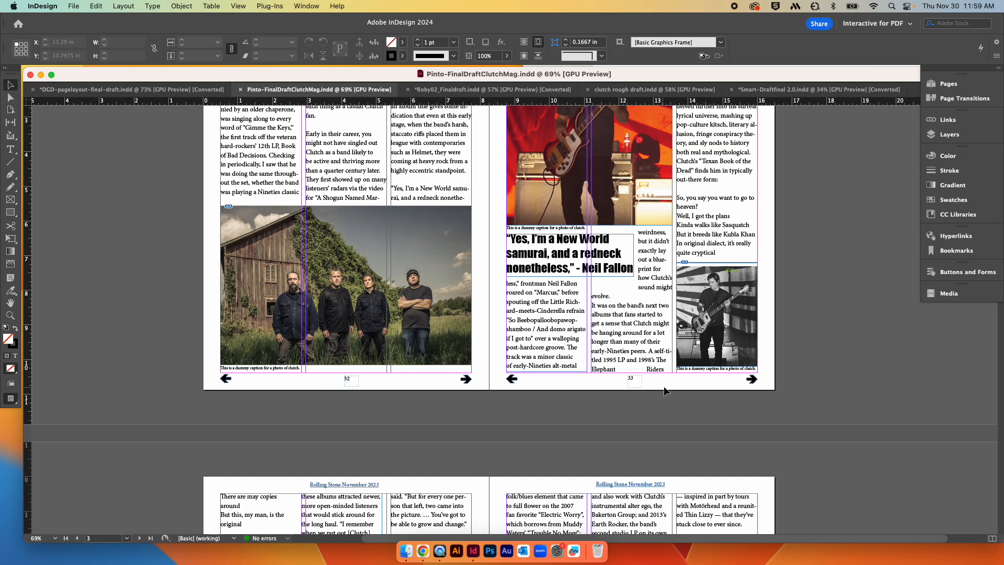
{"action": "scroll", "coordinate": [845, 346], "scroll_direction": "up", "scroll_amount": 3}
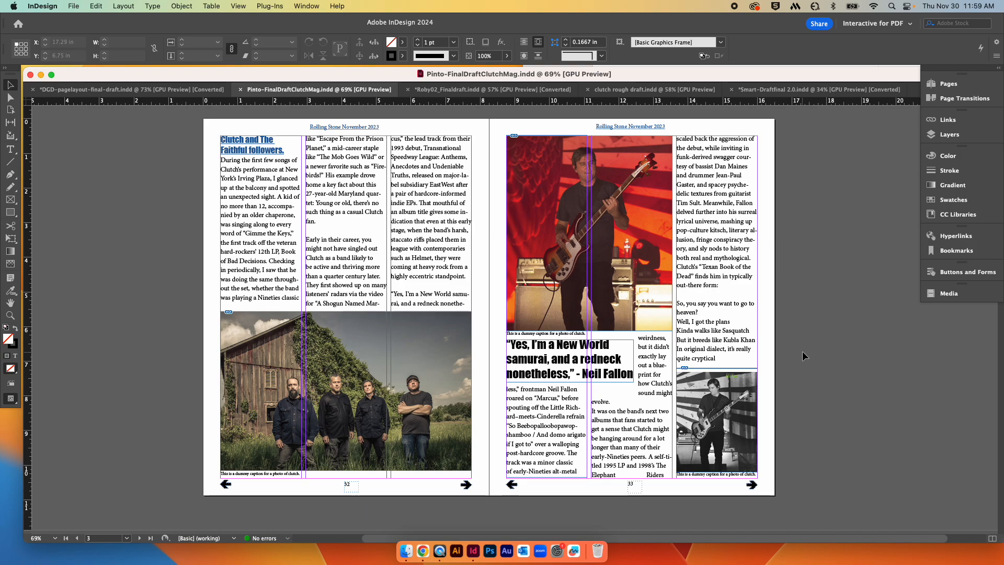
{"action": "scroll", "coordinate": [817, 354], "scroll_direction": "down", "scroll_amount": 3}
{"action": "scroll", "coordinate": [816, 354], "scroll_direction": "up", "scroll_amount": 3}
{"action": "scroll", "coordinate": [816, 354], "scroll_direction": "down", "scroll_amount": 4}
{"action": "scroll", "coordinate": [816, 353], "scroll_direction": "down", "scroll_amount": 10}
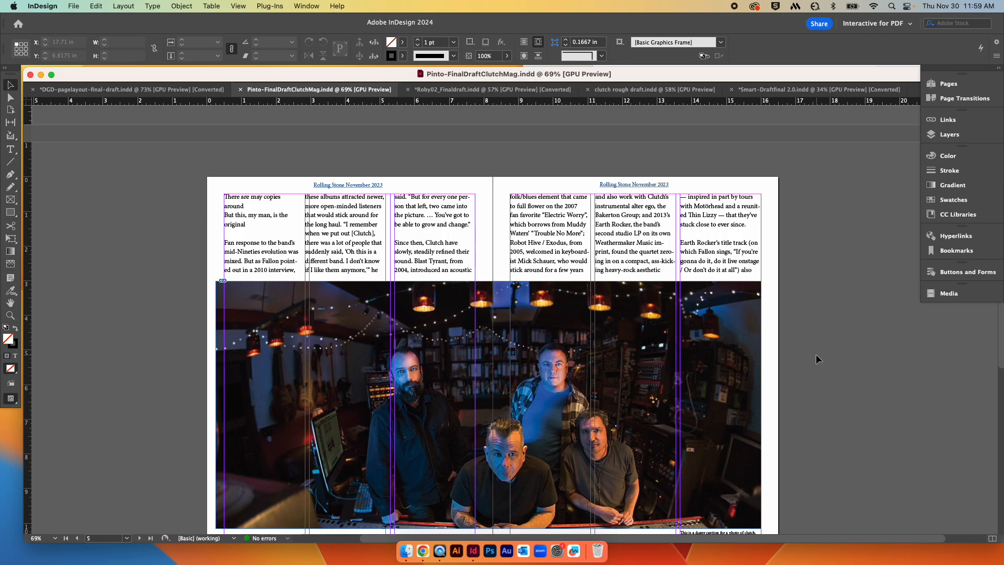
{"action": "scroll", "coordinate": [816, 354], "scroll_direction": "down", "scroll_amount": 10}
{"action": "scroll", "coordinate": [816, 355], "scroll_direction": "down", "scroll_amount": 6}
{"action": "scroll", "coordinate": [817, 355], "scroll_direction": "down", "scroll_amount": 1}
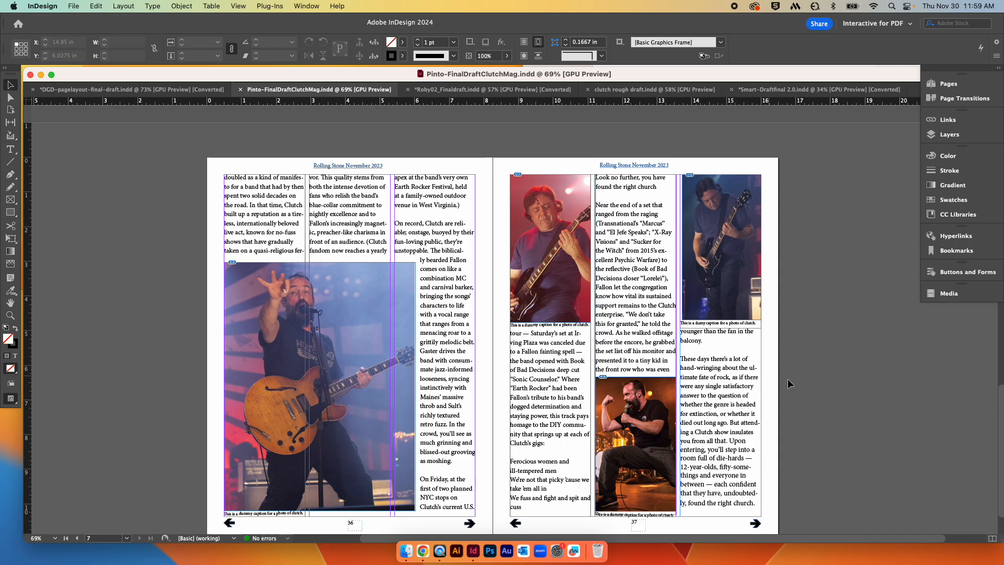
{"action": "scroll", "coordinate": [808, 386], "scroll_direction": "down", "scroll_amount": 1}
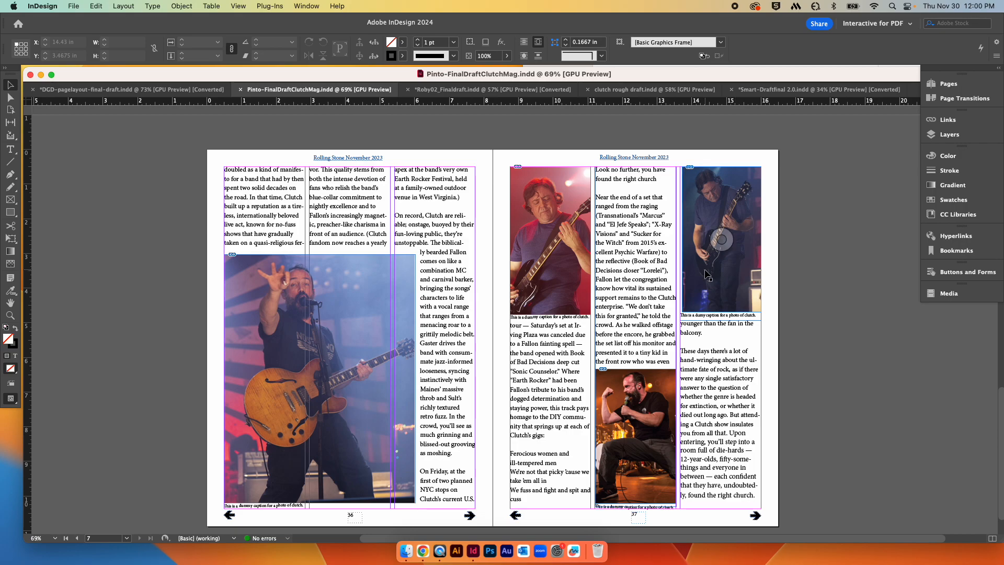
{"action": "scroll", "coordinate": [774, 381], "scroll_direction": "up", "scroll_amount": 3}
{"action": "scroll", "coordinate": [774, 381], "scroll_direction": "up", "scroll_amount": 20}
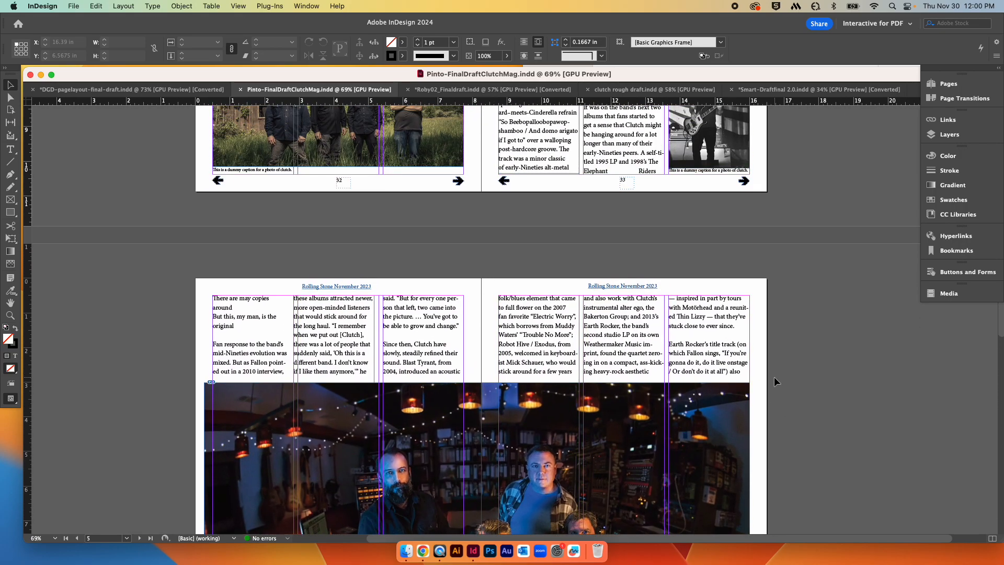
{"action": "scroll", "coordinate": [774, 377], "scroll_direction": "up", "scroll_amount": 4}
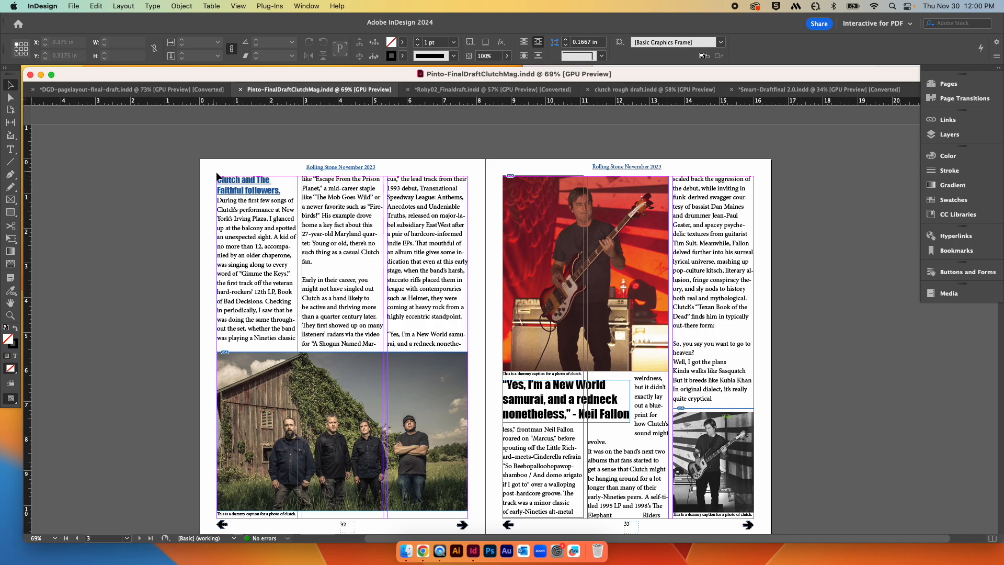
Step: Lower the top edges of the first two text columns on page 32 to about 2.76 in, opening space above the headline
{"action": "left_click", "coordinate": [271, 198]}
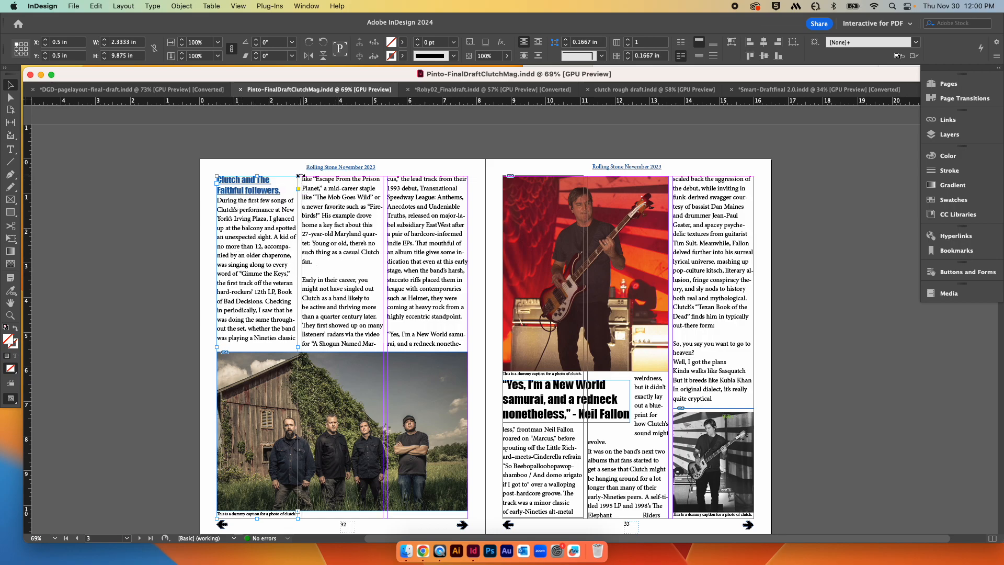
{"action": "left_click_drag", "start_coordinate": [298, 177], "coordinate": [300, 228]}
{"action": "left_click", "coordinate": [320, 214]}
{"action": "left_click_drag", "start_coordinate": [343, 176], "coordinate": [343, 254]}
{"action": "left_click", "coordinate": [273, 241]}
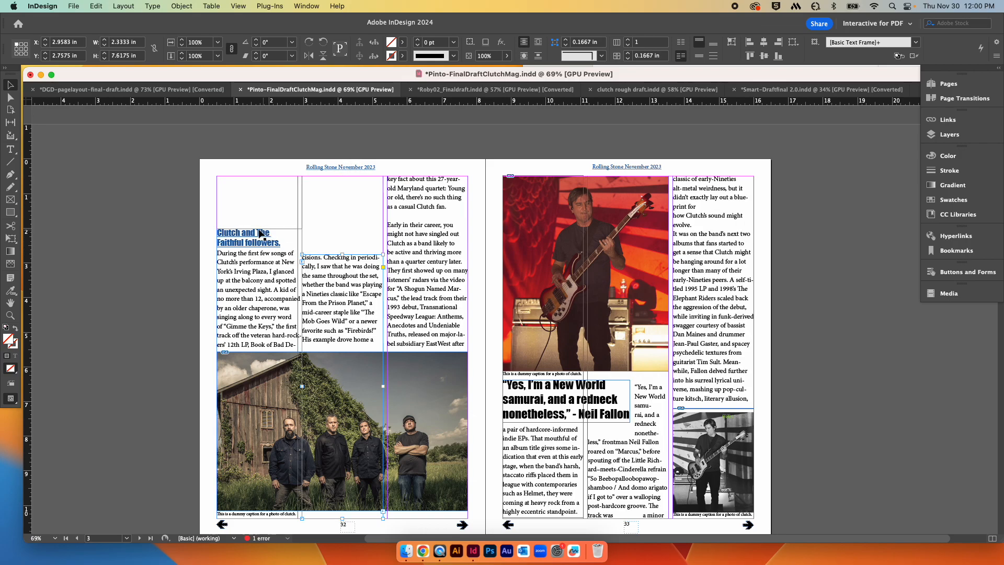
{"action": "left_click_drag", "start_coordinate": [257, 227], "coordinate": [258, 253]}
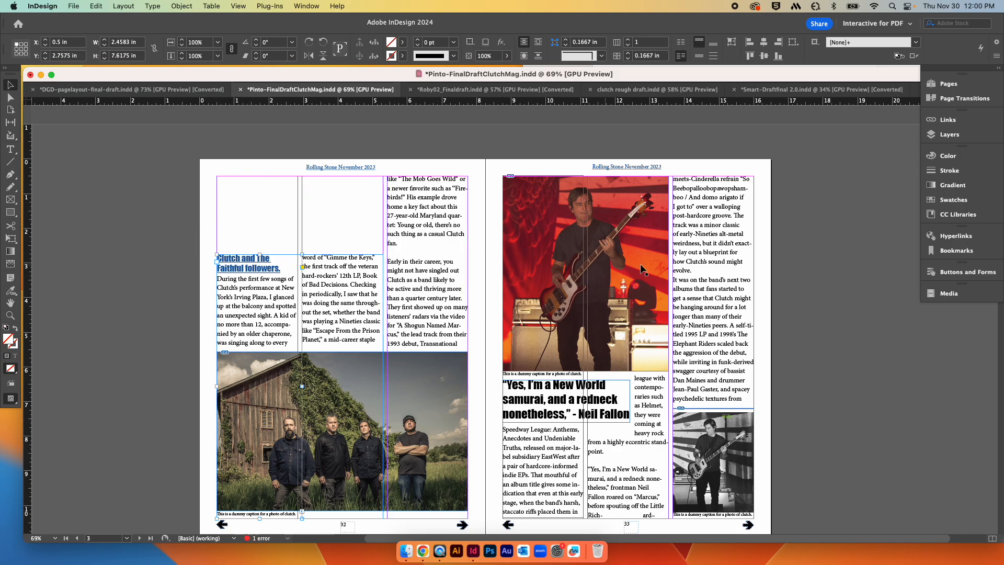
Step: Scroll through the following spreads to check the reflowed article text
{"action": "scroll", "coordinate": [783, 281], "scroll_direction": "down", "scroll_amount": 10}
{"action": "scroll", "coordinate": [783, 282], "scroll_direction": "down", "scroll_amount": 10}
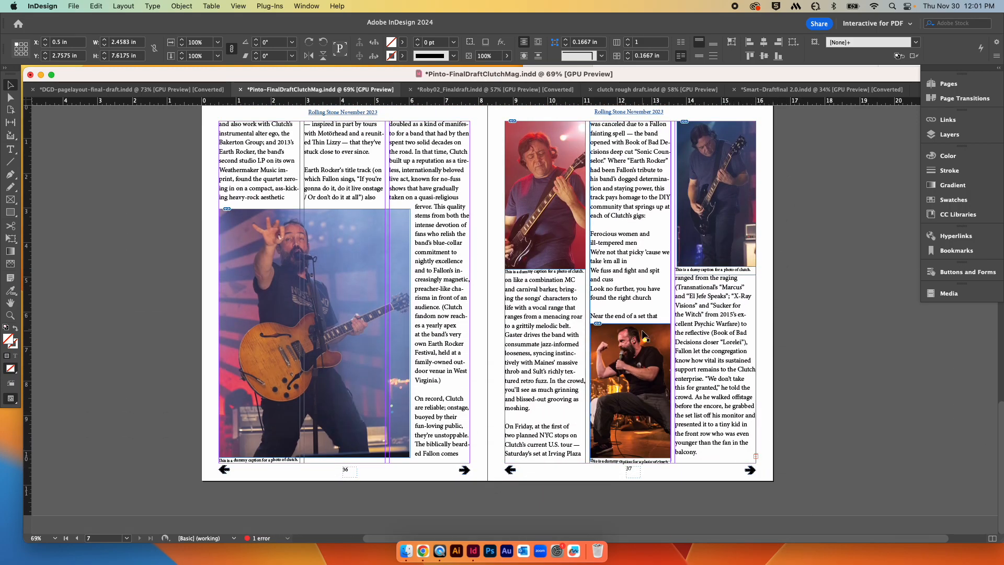
{"action": "scroll", "coordinate": [751, 314], "scroll_direction": "up", "scroll_amount": 5}
{"action": "scroll", "coordinate": [751, 314], "scroll_direction": "up", "scroll_amount": 5}
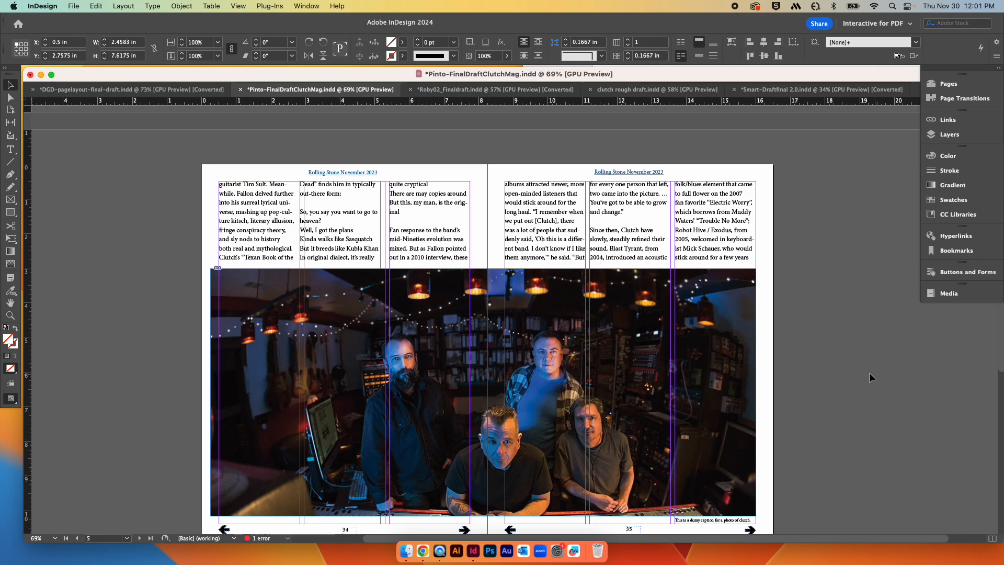
{"action": "scroll", "coordinate": [848, 372], "scroll_direction": "down", "scroll_amount": 2}
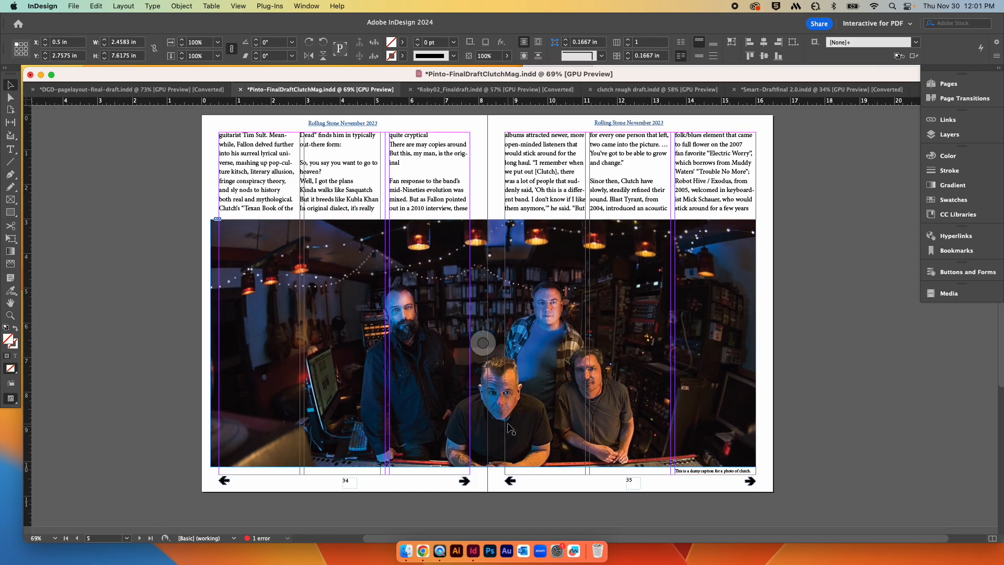
{"action": "left_click", "coordinate": [492, 225]}
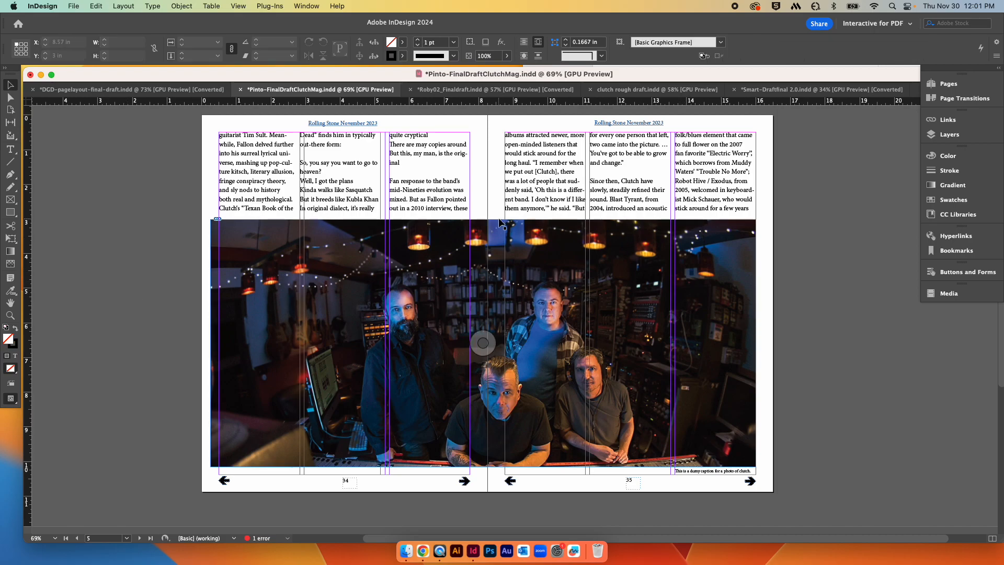
Step: Lower the top edge of the photo spanning pages 34–35 to about 4.53 in
{"action": "left_click_drag", "start_coordinate": [482, 219], "coordinate": [482, 272]}
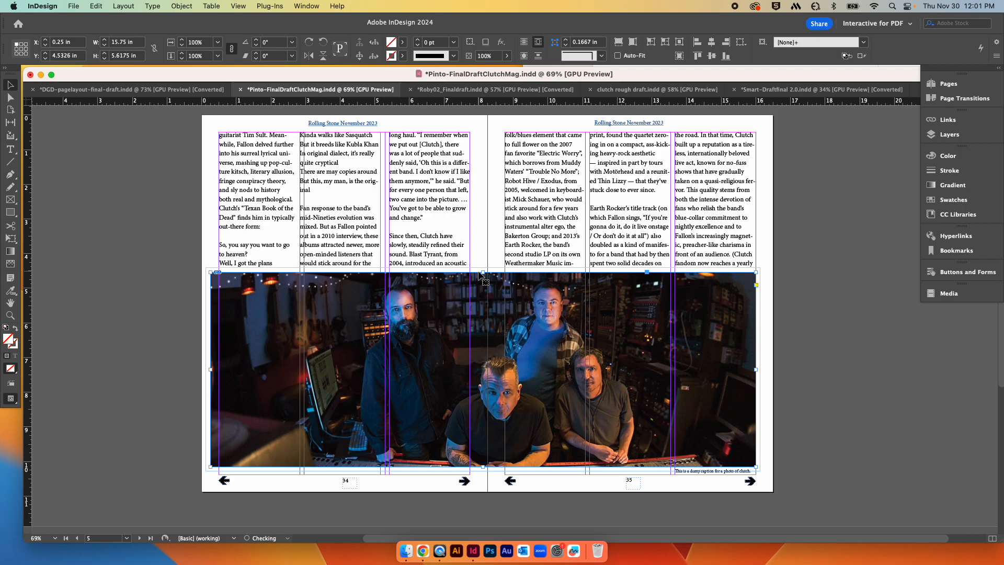
{"action": "left_click", "coordinate": [804, 263]}
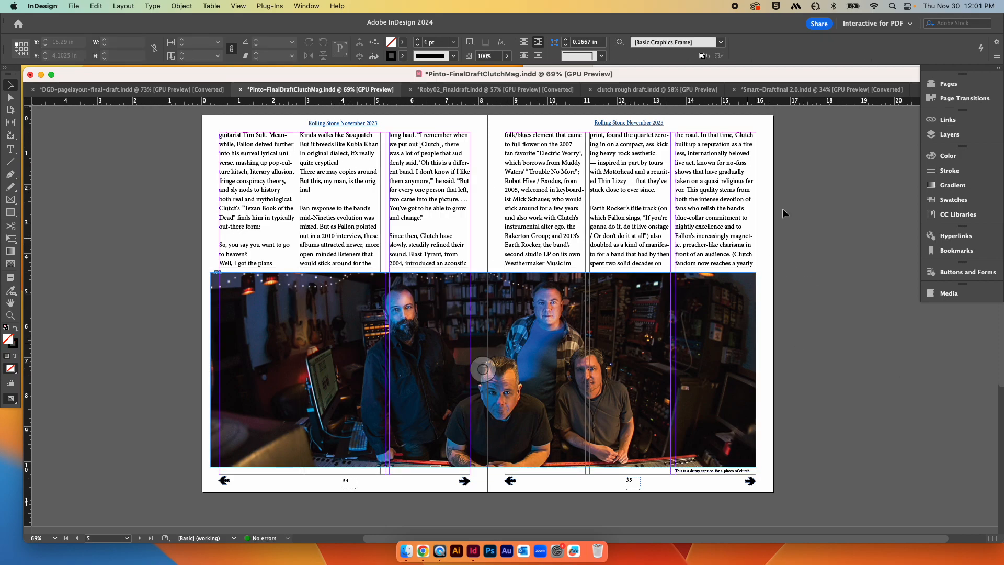
Step: Scroll through the neighbouring spreads to review the photo placement and reflowed article text
{"action": "scroll", "coordinate": [812, 291], "scroll_direction": "down", "scroll_amount": 1}
{"action": "scroll", "coordinate": [811, 289], "scroll_direction": "down", "scroll_amount": 15}
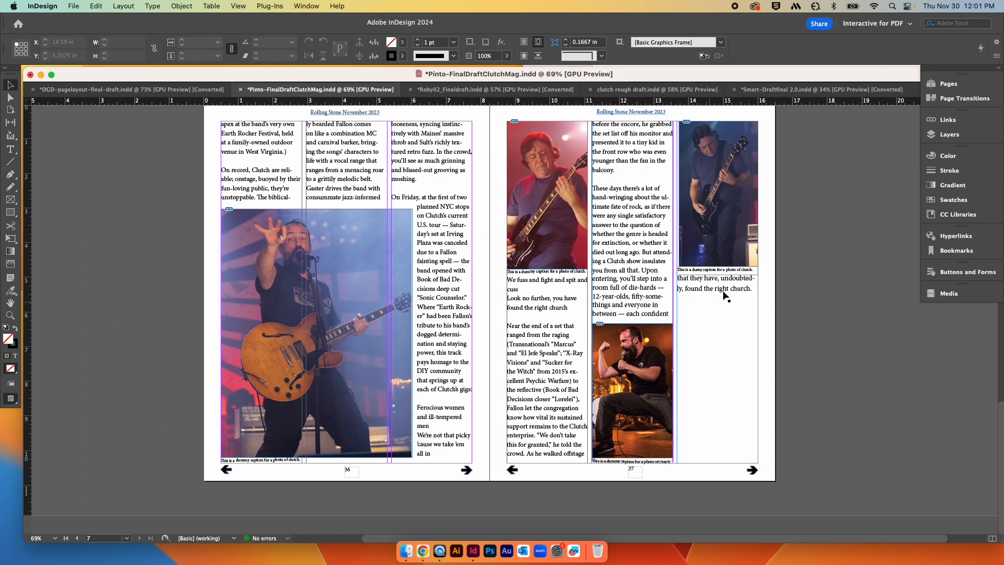
{"action": "scroll", "coordinate": [831, 326], "scroll_direction": "up", "scroll_amount": 1}
{"action": "scroll", "coordinate": [835, 324], "scroll_direction": "up", "scroll_amount": 20}
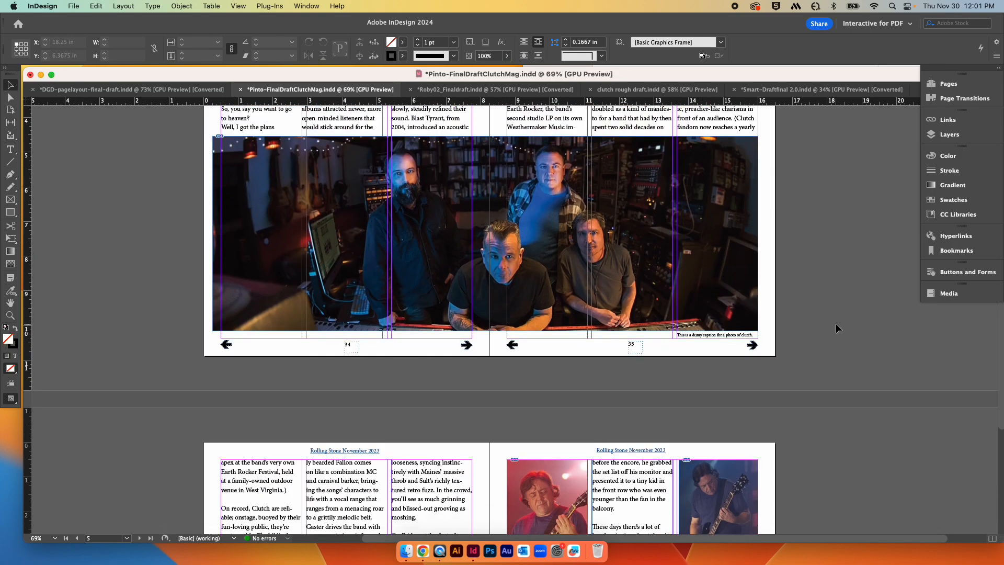
{"action": "scroll", "coordinate": [835, 324], "scroll_direction": "up", "scroll_amount": 8}
{"action": "scroll", "coordinate": [835, 324], "scroll_direction": "down", "scroll_amount": 8}
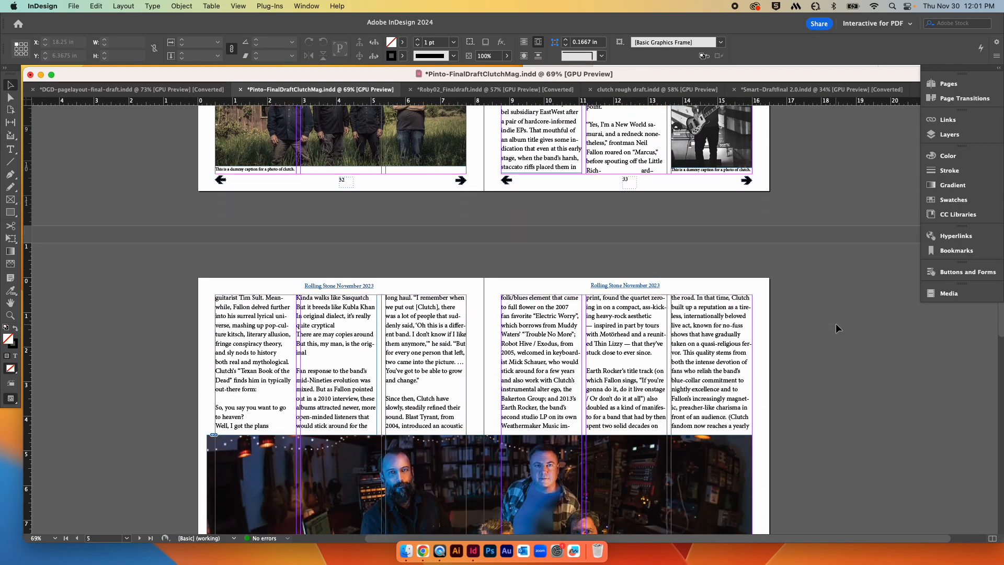
{"action": "scroll", "coordinate": [836, 324], "scroll_direction": "up", "scroll_amount": 3}
{"action": "scroll", "coordinate": [835, 324], "scroll_direction": "left", "scroll_amount": 2}
Step: Undo the photo resize and the earlier column-top changes on page 32
{"action": "key", "text": "super+z"}
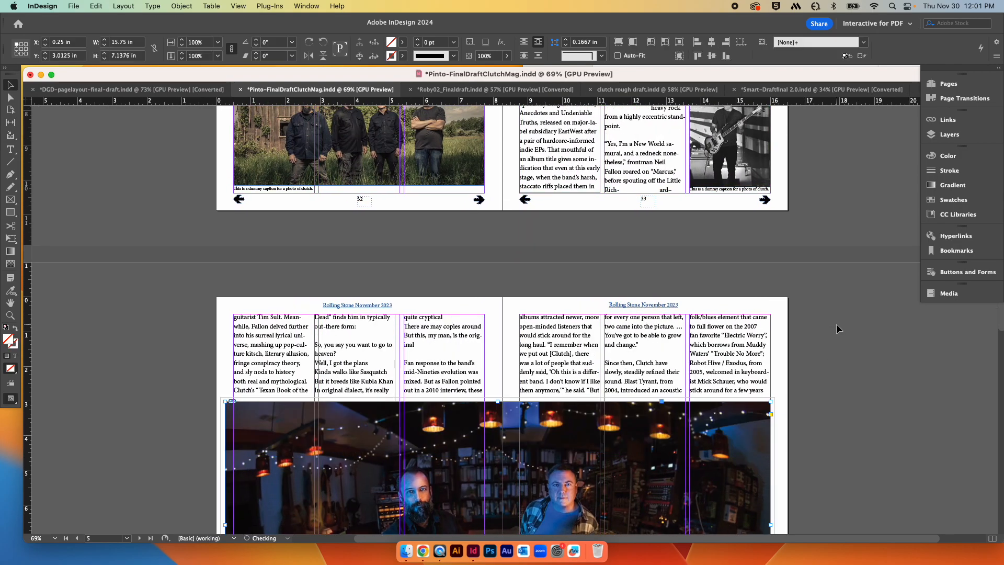
{"action": "key", "text": "super+z"}
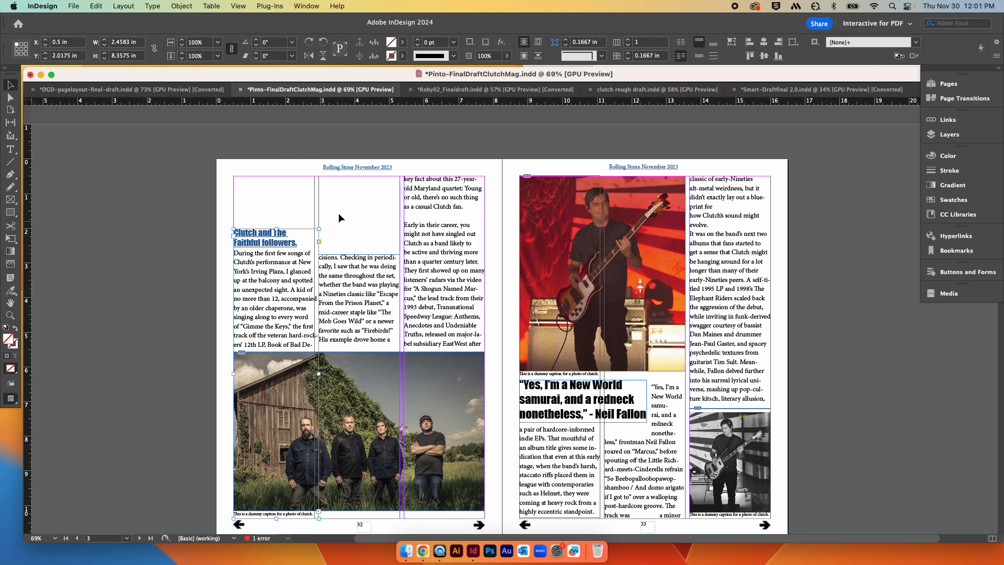
{"action": "key", "text": "super+z"}
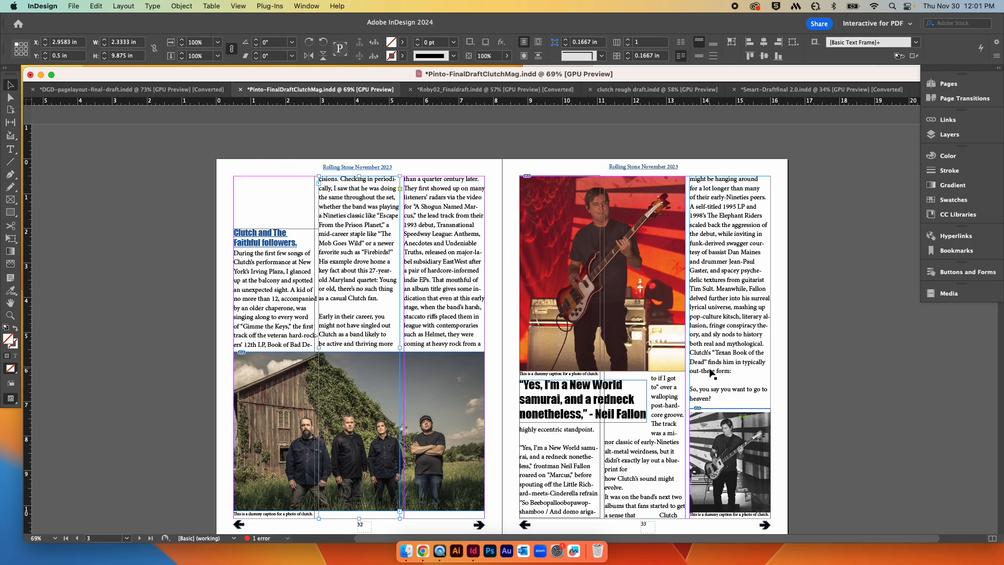
{"action": "key", "text": "super+z"}
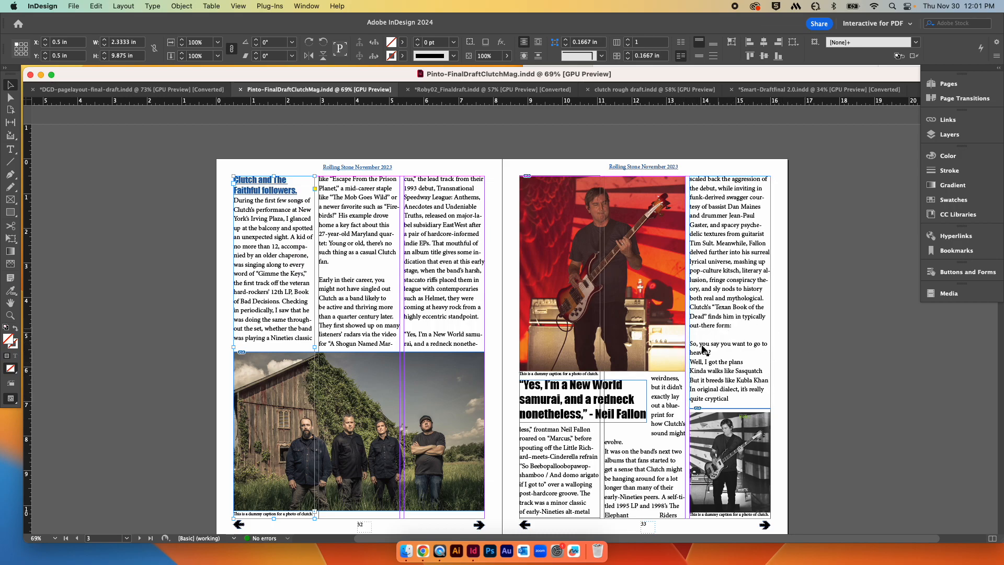
Step: Lower the top edge of the first two text columns on page 32 to about 3.48 in
{"action": "scroll", "coordinate": [753, 370], "scroll_direction": "down", "scroll_amount": 5}
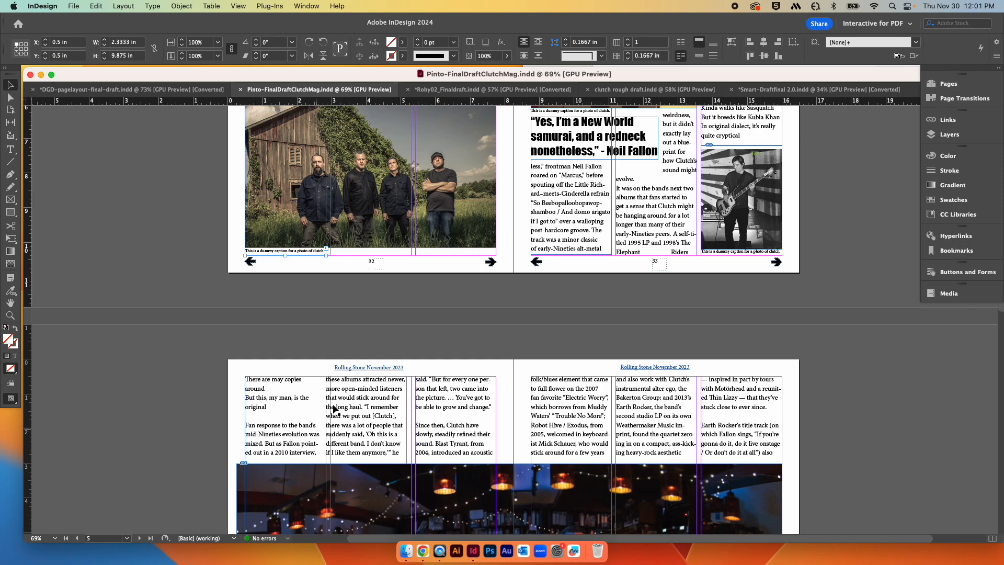
{"action": "scroll", "coordinate": [354, 372], "scroll_direction": "up", "scroll_amount": 4}
{"action": "scroll", "coordinate": [354, 375], "scroll_direction": "up", "scroll_amount": 1}
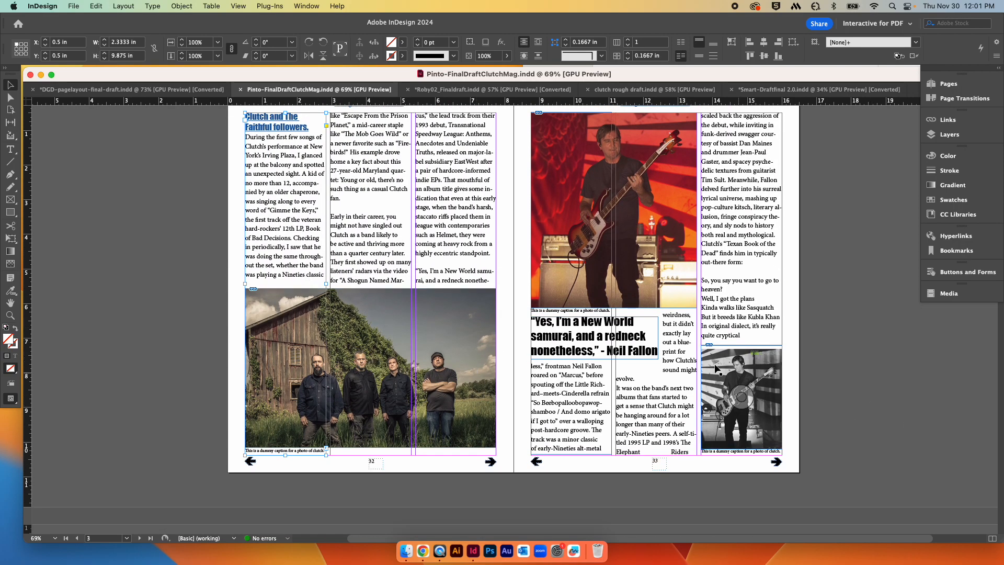
{"action": "scroll", "coordinate": [214, 211], "scroll_direction": "up", "scroll_amount": 1}
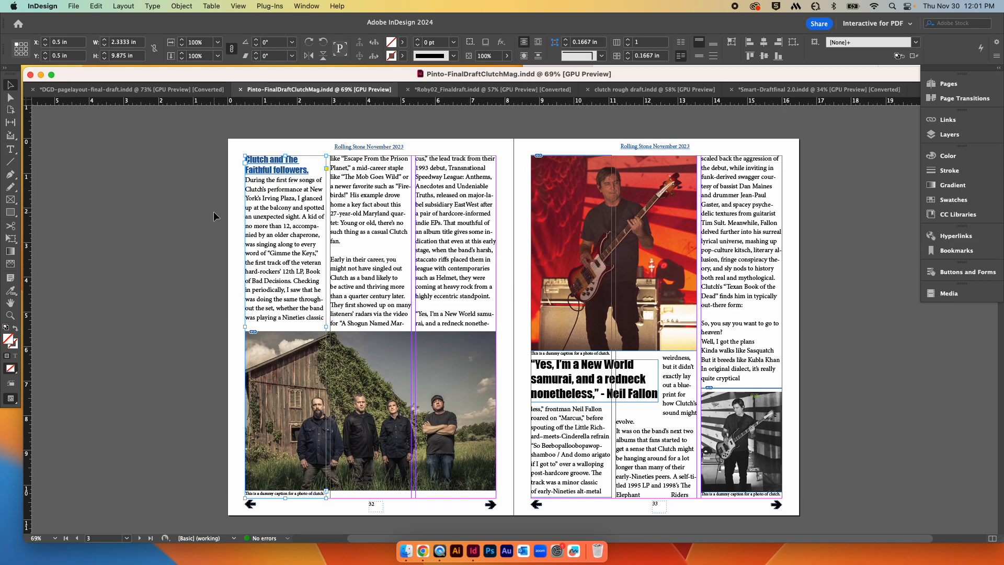
{"action": "left_click", "coordinate": [370, 233], "text": "shift"}
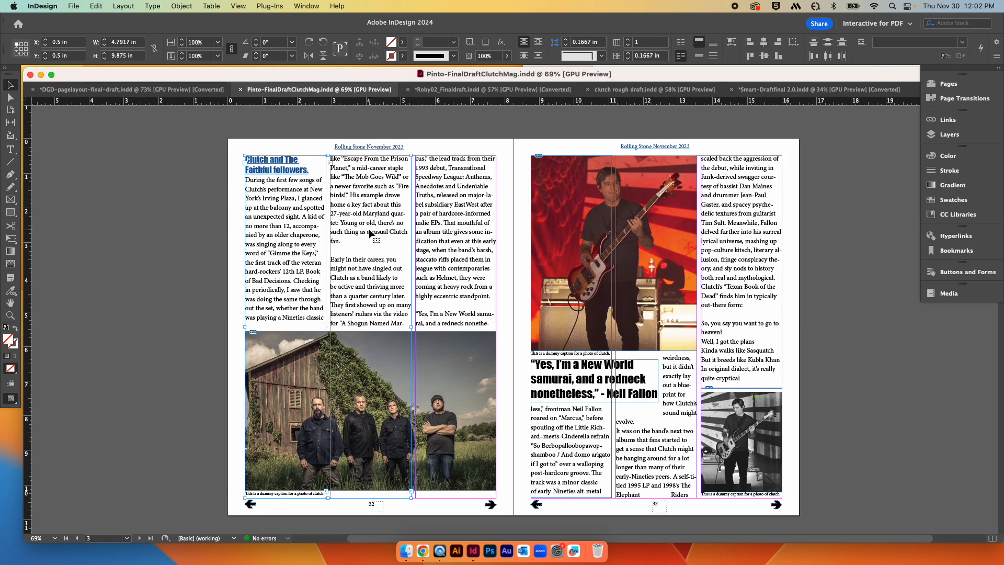
{"action": "left_click_drag", "start_coordinate": [328, 155], "coordinate": [329, 259]}
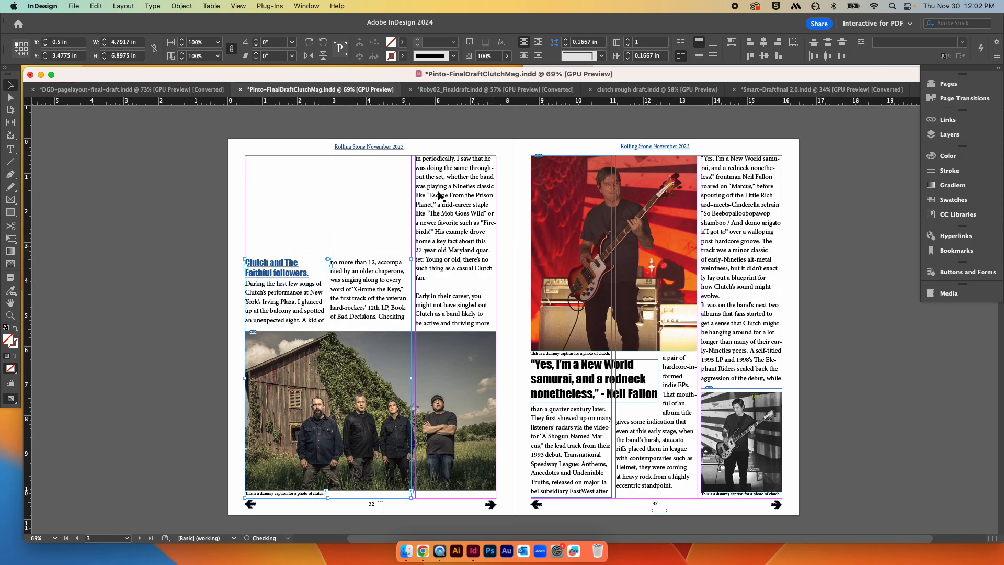
{"action": "left_click", "coordinate": [827, 378]}
Step: Lower the top edge of the photo spanning pages 34–35 to about 4.06 in
{"action": "scroll", "coordinate": [827, 378], "scroll_direction": "down", "scroll_amount": 6}
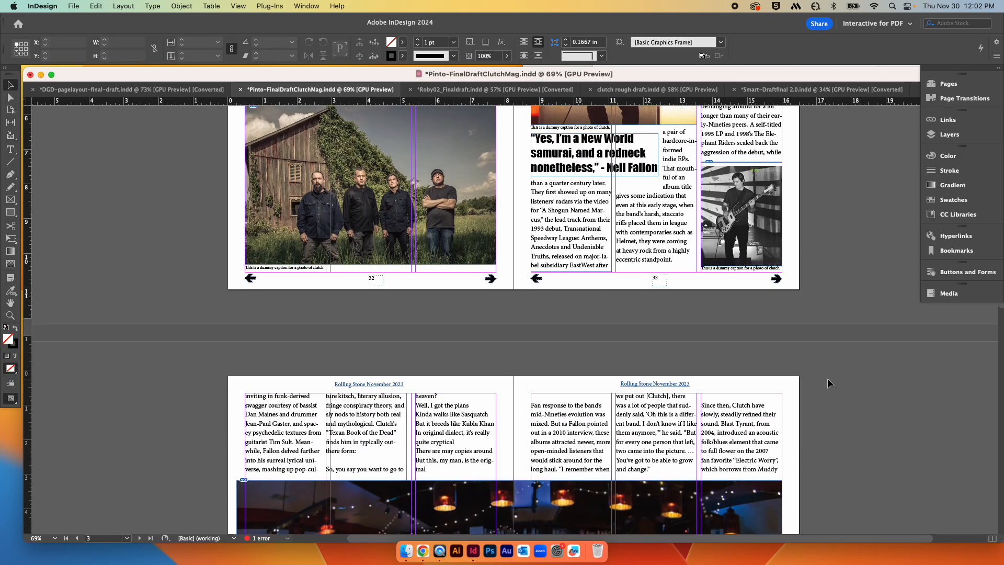
{"action": "scroll", "coordinate": [827, 378], "scroll_direction": "down", "scroll_amount": 2}
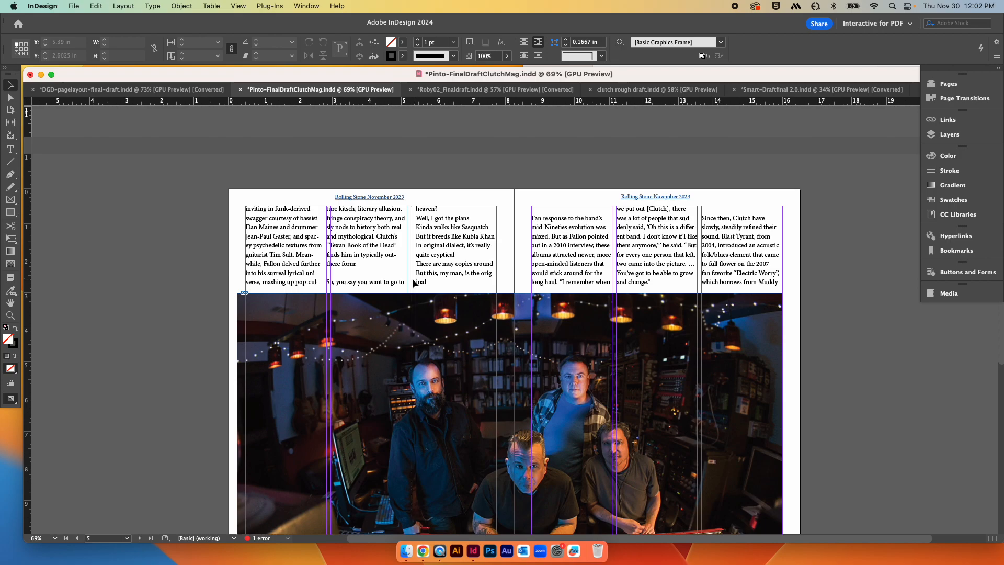
{"action": "left_click", "coordinate": [510, 302]}
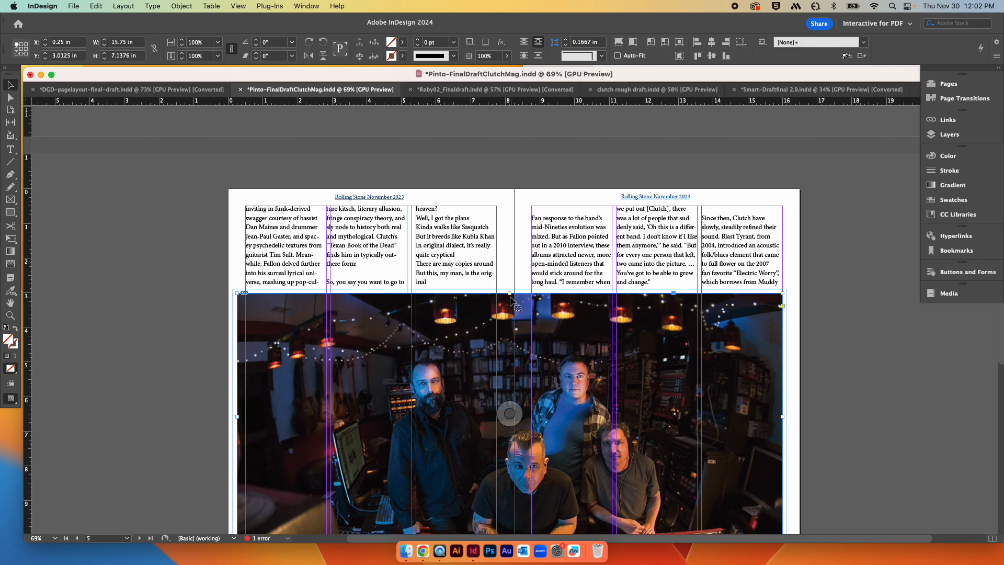
{"action": "left_click_drag", "start_coordinate": [510, 294], "coordinate": [511, 320]}
{"action": "scroll", "coordinate": [511, 321], "scroll_direction": "down", "scroll_amount": 2}
{"action": "scroll", "coordinate": [512, 321], "scroll_direction": "down", "scroll_amount": 10}
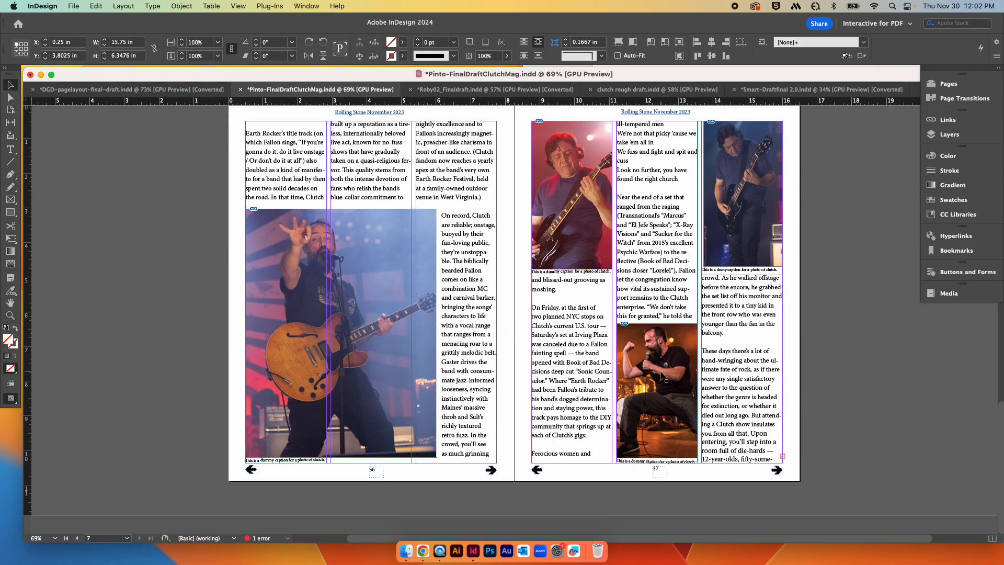
{"action": "scroll", "coordinate": [660, 370], "scroll_direction": "up", "scroll_amount": 10}
{"action": "left_click_drag", "start_coordinate": [518, 250], "coordinate": [518, 259]}
Step: Open the Paragraph panel, select all the article text, and turn off Hyphenate
{"action": "scroll", "coordinate": [638, 337], "scroll_direction": "down", "scroll_amount": 1}
{"action": "scroll", "coordinate": [638, 337], "scroll_direction": "down", "scroll_amount": 8}
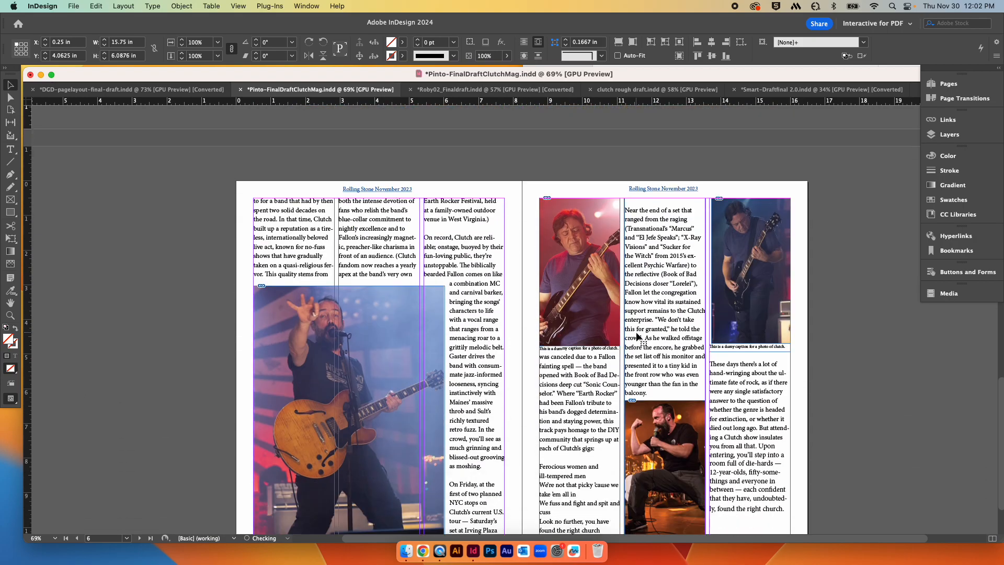
{"action": "scroll", "coordinate": [773, 418], "scroll_direction": "up", "scroll_amount": 8}
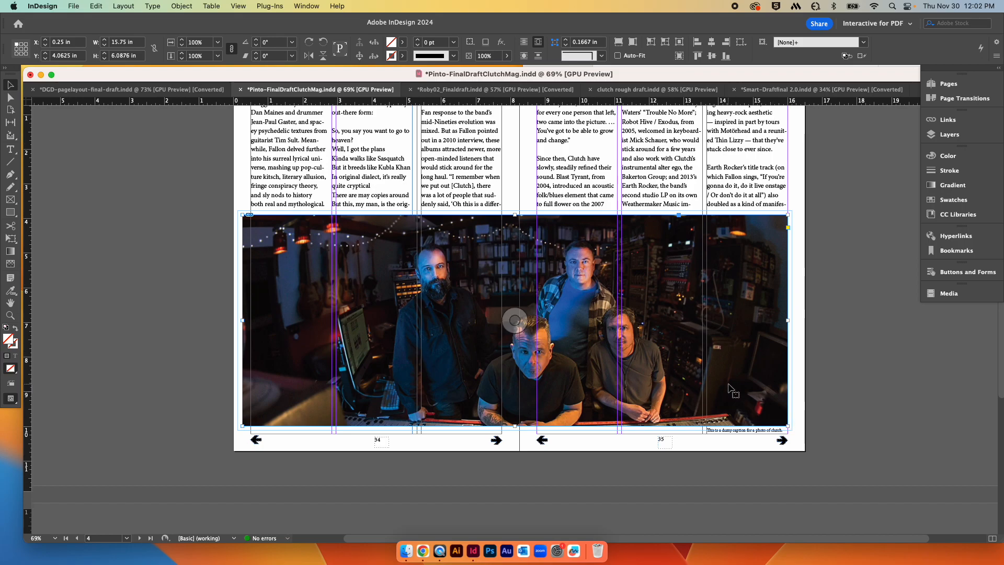
{"action": "scroll", "coordinate": [730, 389], "scroll_direction": "up", "scroll_amount": 3}
{"action": "scroll", "coordinate": [586, 315], "scroll_direction": "down", "scroll_amount": 2}
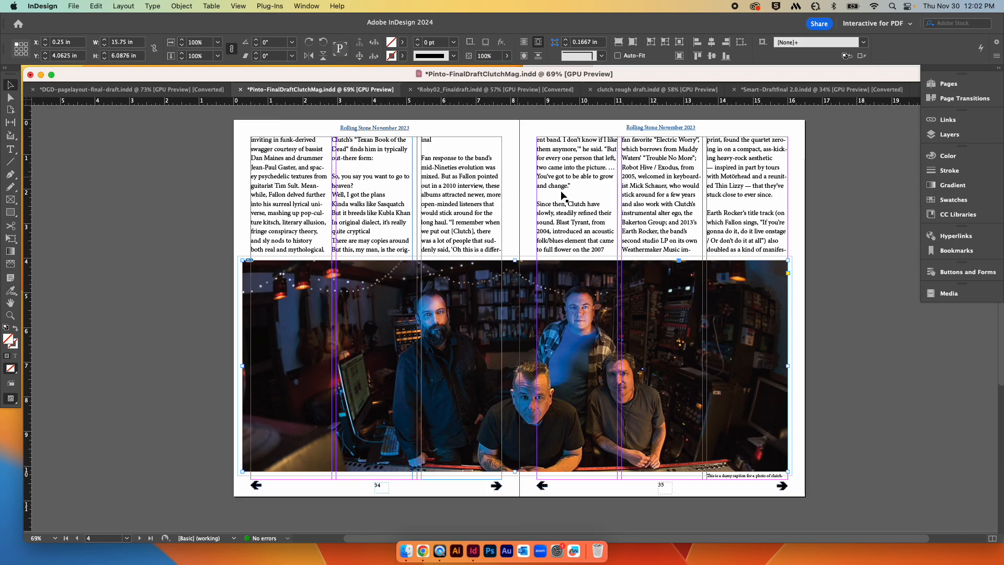
{"action": "scroll", "coordinate": [560, 195], "scroll_direction": "up", "scroll_amount": 4}
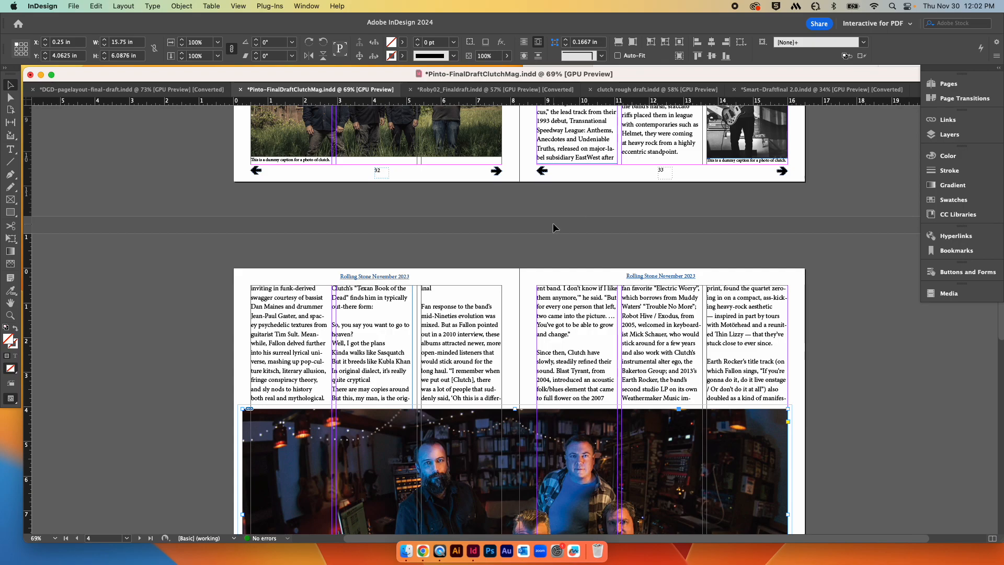
{"action": "left_click", "coordinate": [452, 326]}
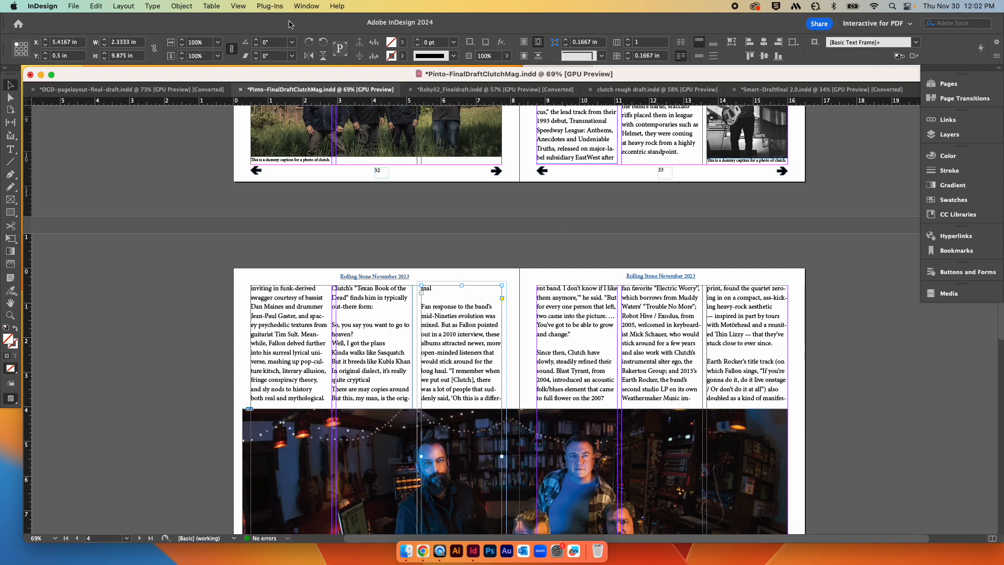
{"action": "left_click", "coordinate": [305, 6]}
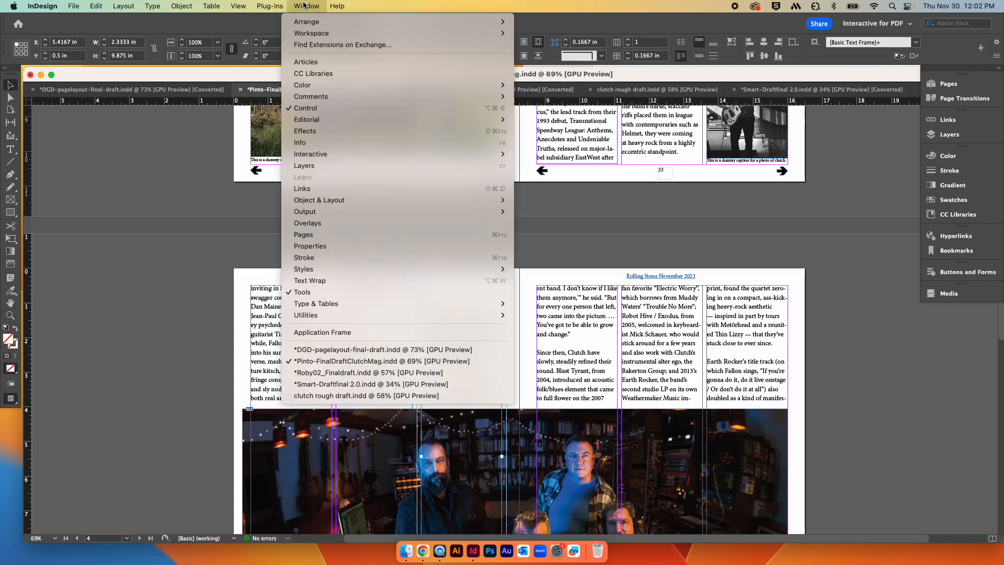
{"action": "mouse_move", "coordinate": [334, 305]}
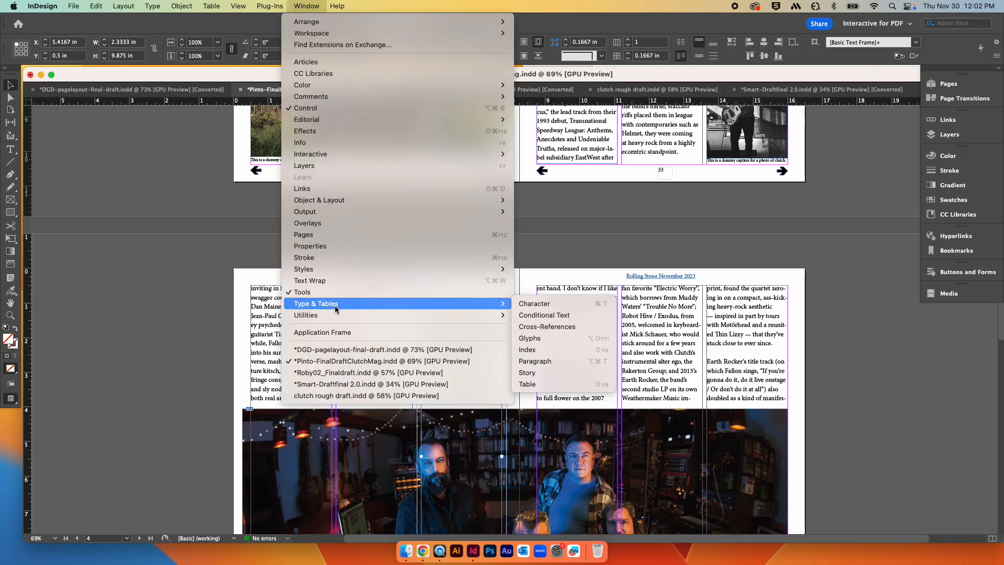
{"action": "left_click", "coordinate": [553, 366]}
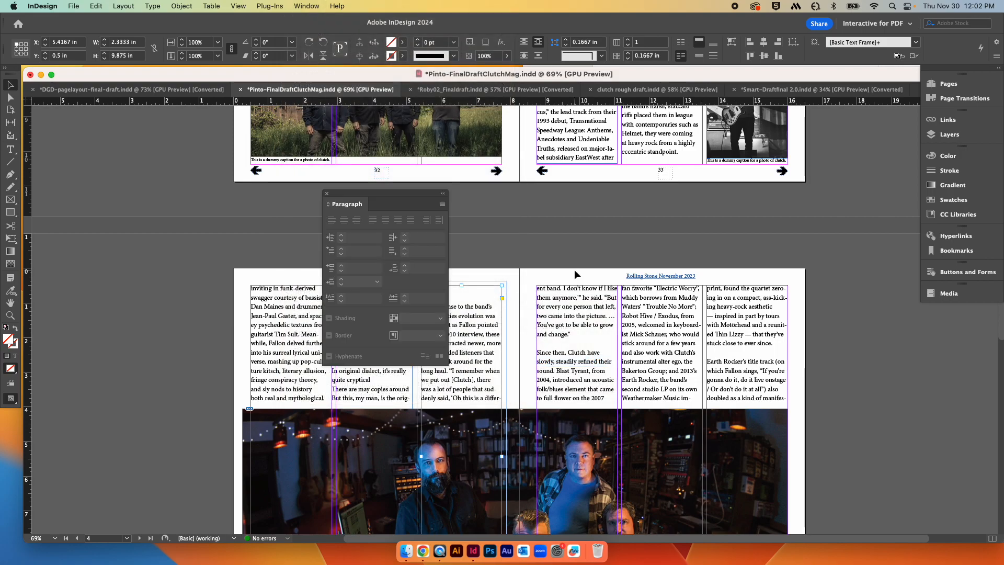
{"action": "left_click_drag", "start_coordinate": [361, 198], "coordinate": [703, 170]}
{"action": "left_click", "coordinate": [623, 341]}
{"action": "left_click", "coordinate": [751, 380]}
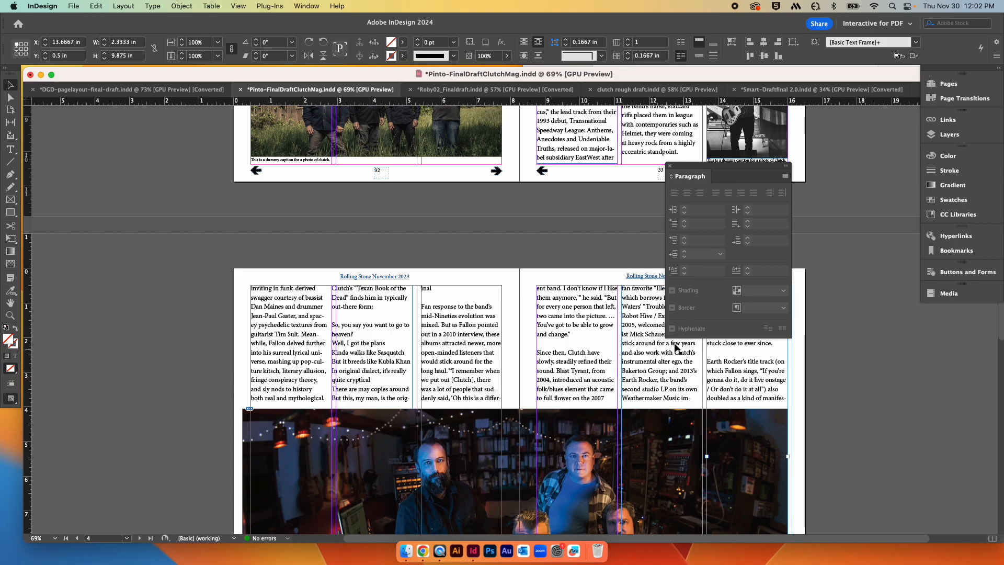
{"action": "triple_click", "coordinate": [720, 385]}
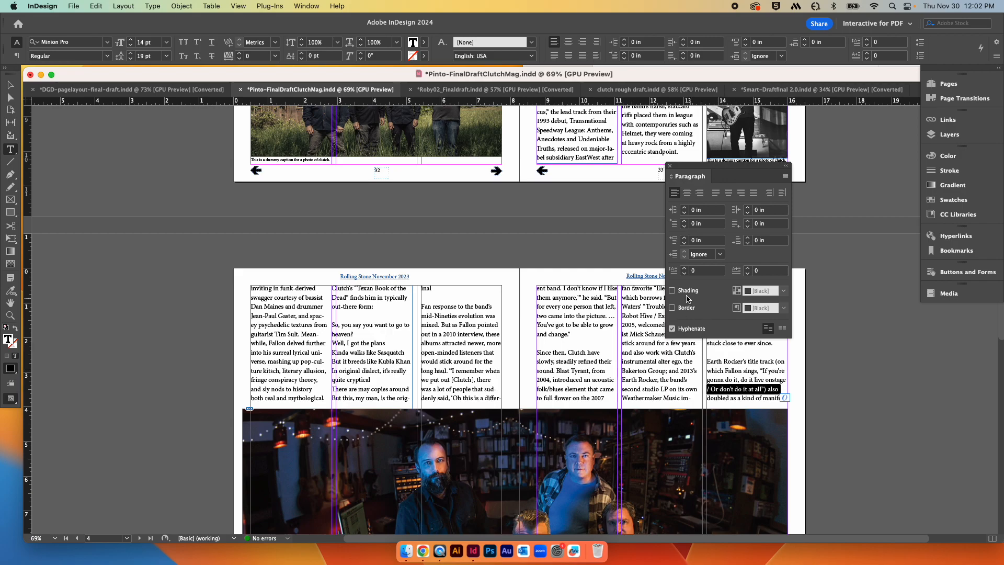
{"action": "left_click", "coordinate": [672, 329]}
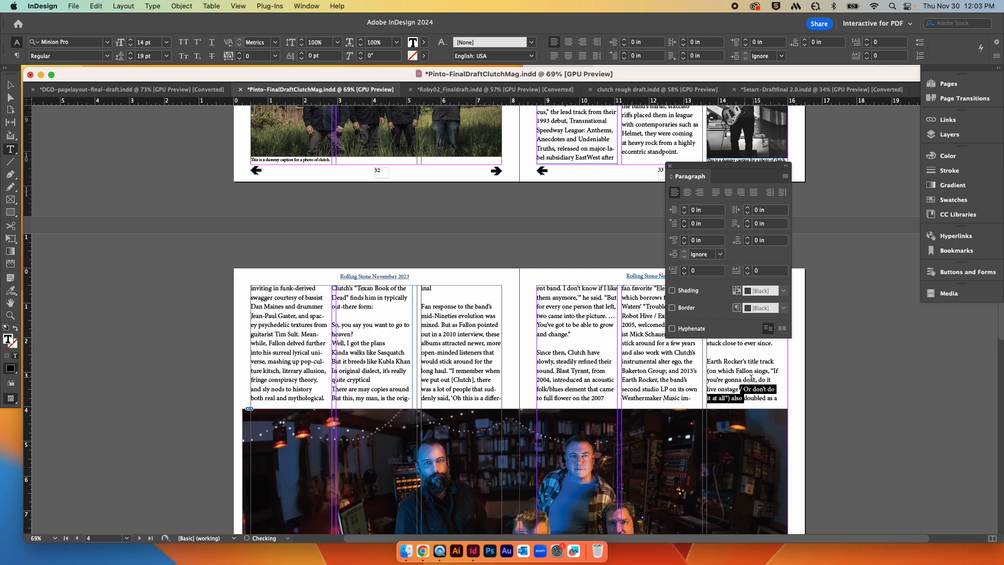
{"action": "left_click", "coordinate": [672, 329]}
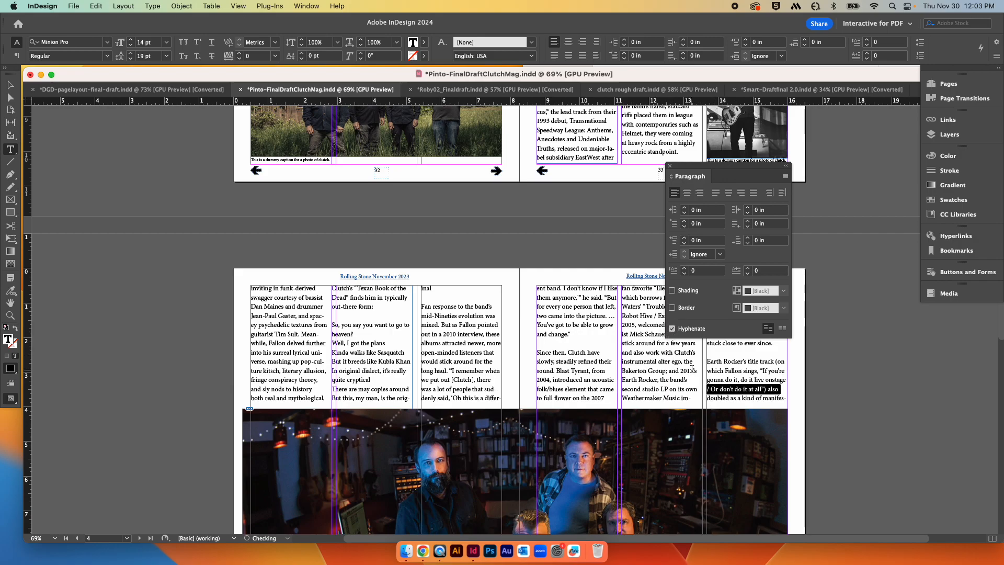
{"action": "key", "text": "super+a"}
{"action": "left_click", "coordinate": [672, 329]}
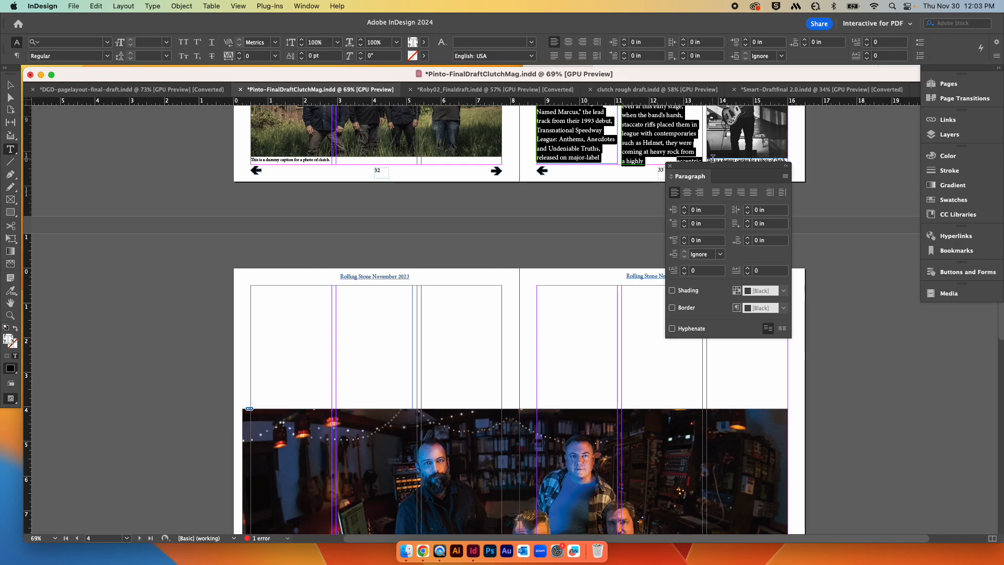
{"action": "left_click", "coordinate": [670, 166]}
Step: Scroll through the spreads to check the reflowed, unhyphenated article text
{"action": "scroll", "coordinate": [782, 255], "scroll_direction": "up", "scroll_amount": 10}
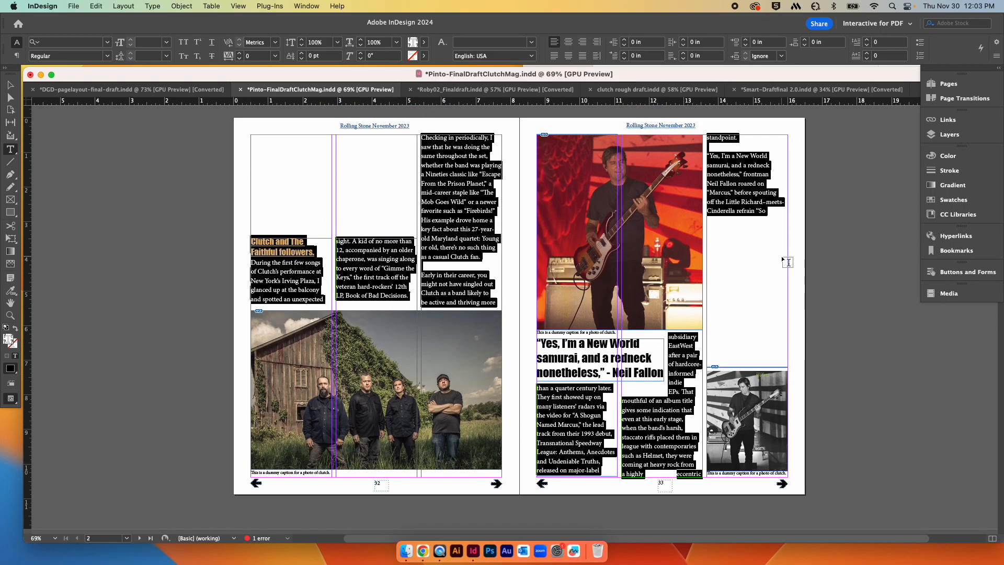
{"action": "scroll", "coordinate": [782, 259], "scroll_direction": "down", "scroll_amount": 20}
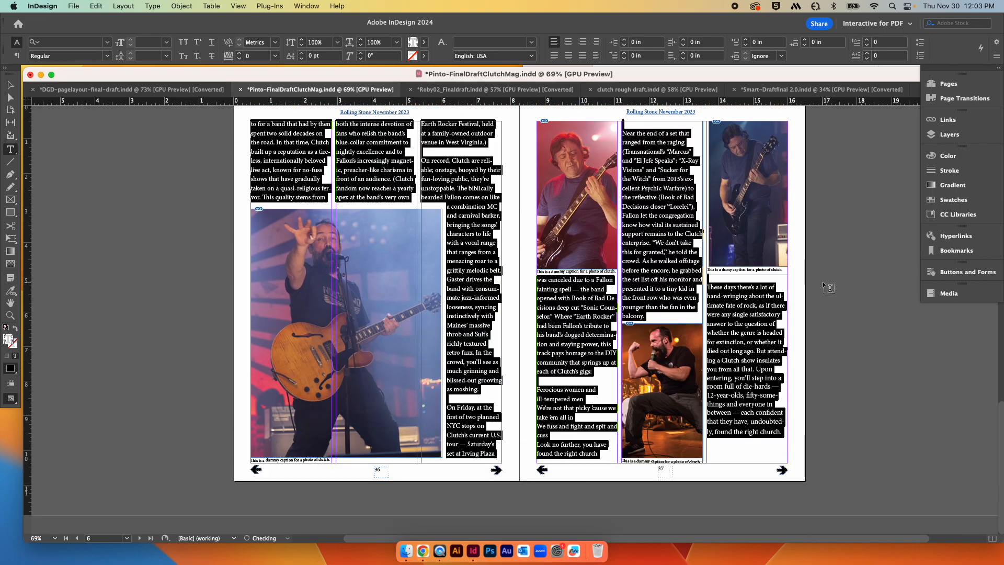
{"action": "scroll", "coordinate": [827, 286], "scroll_direction": "up", "scroll_amount": 10}
{"action": "scroll", "coordinate": [828, 287], "scroll_direction": "up", "scroll_amount": 10}
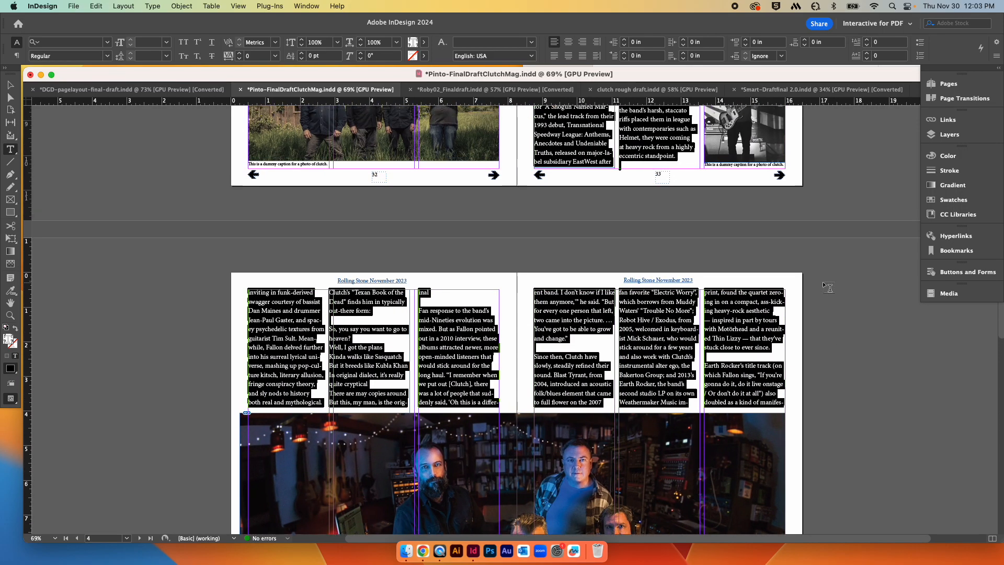
{"action": "scroll", "coordinate": [823, 281], "scroll_direction": "up", "scroll_amount": 3}
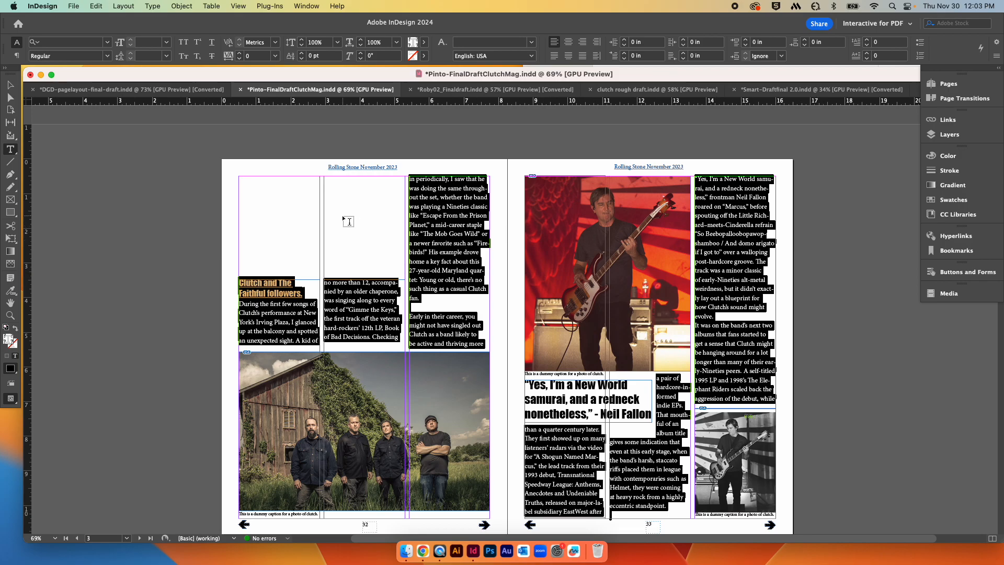
{"action": "key", "text": "Escape"}
{"action": "scroll", "coordinate": [796, 339], "scroll_direction": "down", "scroll_amount": 10}
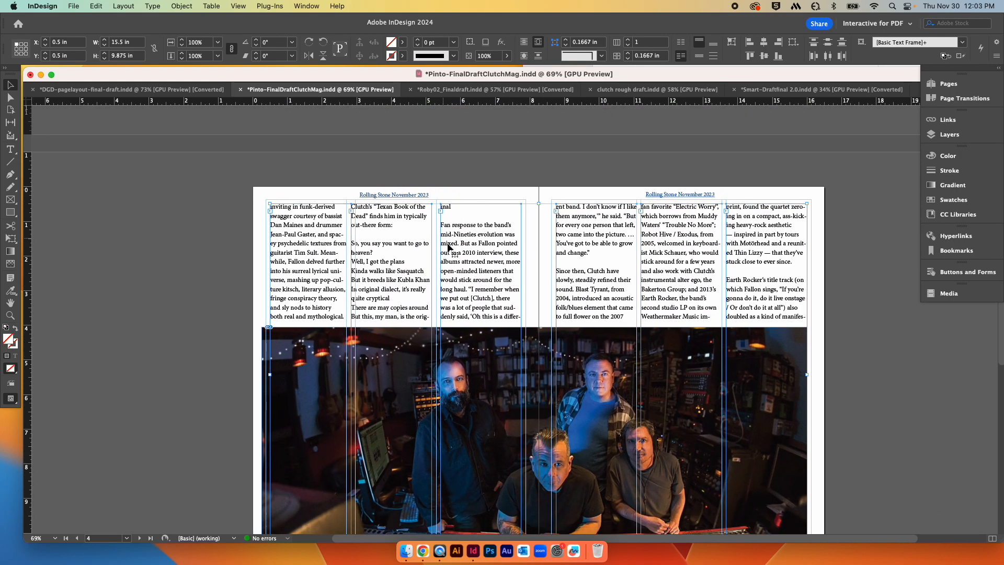
{"action": "left_click", "coordinate": [392, 297]}
{"action": "scroll", "coordinate": [726, 303], "scroll_direction": "up", "scroll_amount": 5}
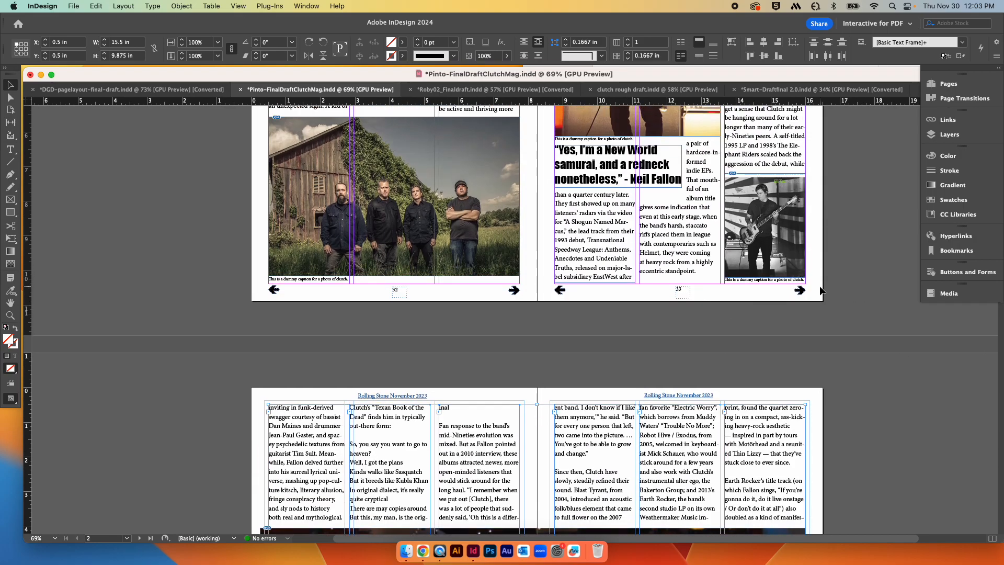
{"action": "scroll", "coordinate": [820, 286], "scroll_direction": "up", "scroll_amount": 3}
{"action": "scroll", "coordinate": [820, 286], "scroll_direction": "up", "scroll_amount": 2}
{"action": "scroll", "coordinate": [820, 285], "scroll_direction": "right", "scroll_amount": 2}
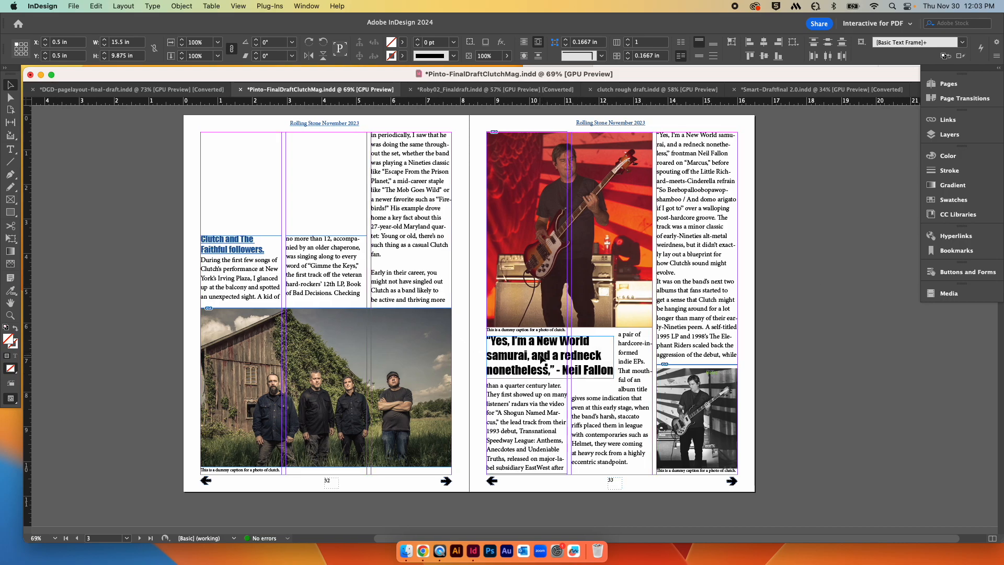
Step: Move the Neil Fallon pull quote off page 33 onto the pasteboard beside the spread
{"action": "left_click_drag", "start_coordinate": [599, 369], "coordinate": [702, 323]}
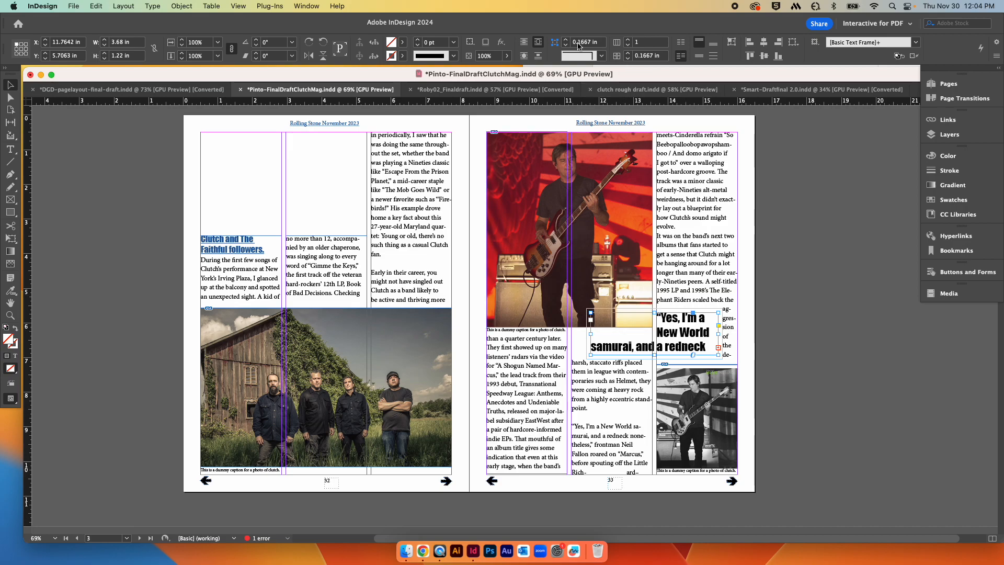
{"action": "left_click", "coordinate": [524, 42]}
{"action": "key", "text": "cmd+z"}
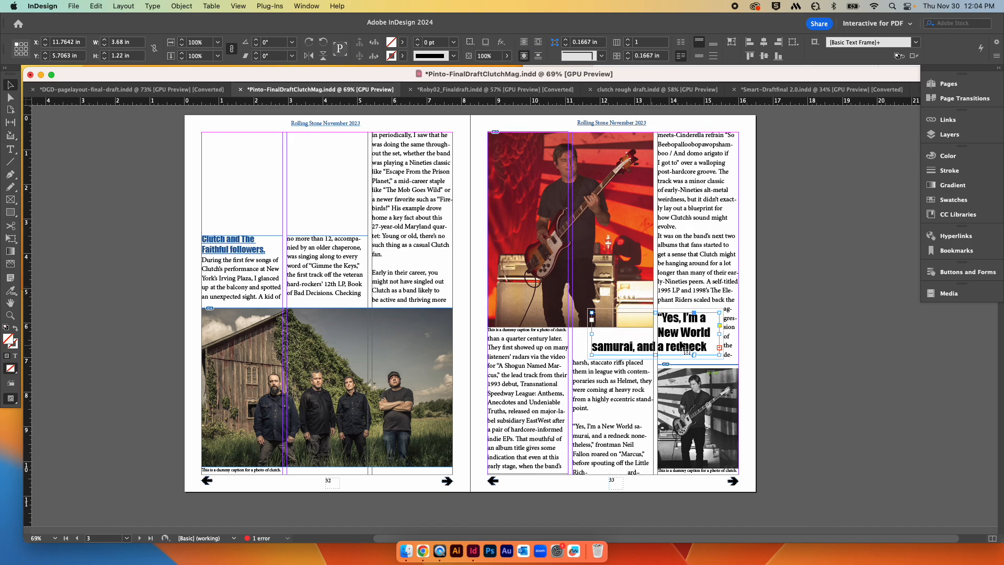
{"action": "left_click_drag", "start_coordinate": [683, 337], "coordinate": [883, 341]}
{"action": "scroll", "coordinate": [882, 378], "scroll_direction": "right", "scroll_amount": 2}
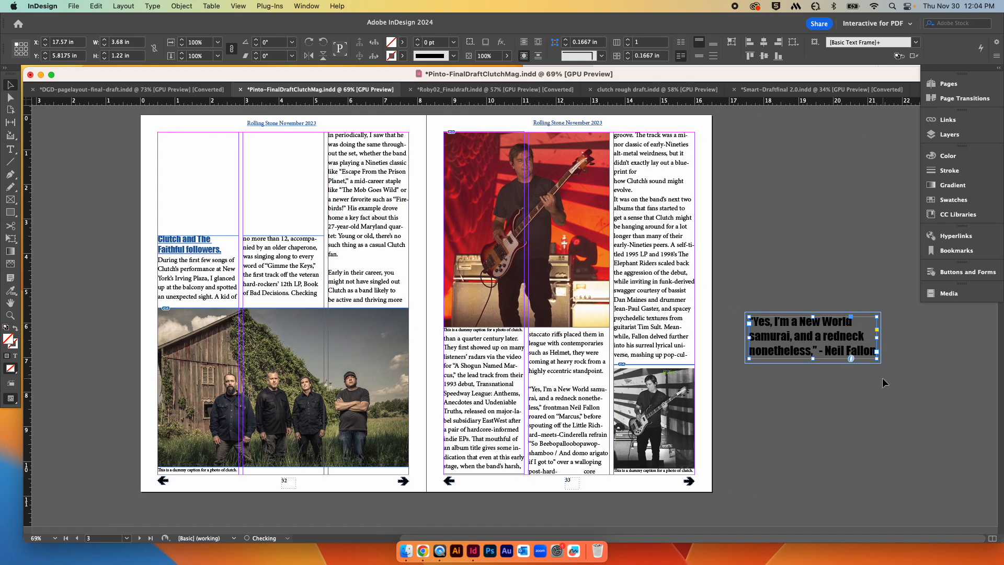
{"action": "scroll", "coordinate": [879, 410], "scroll_direction": "up", "scroll_amount": 1}
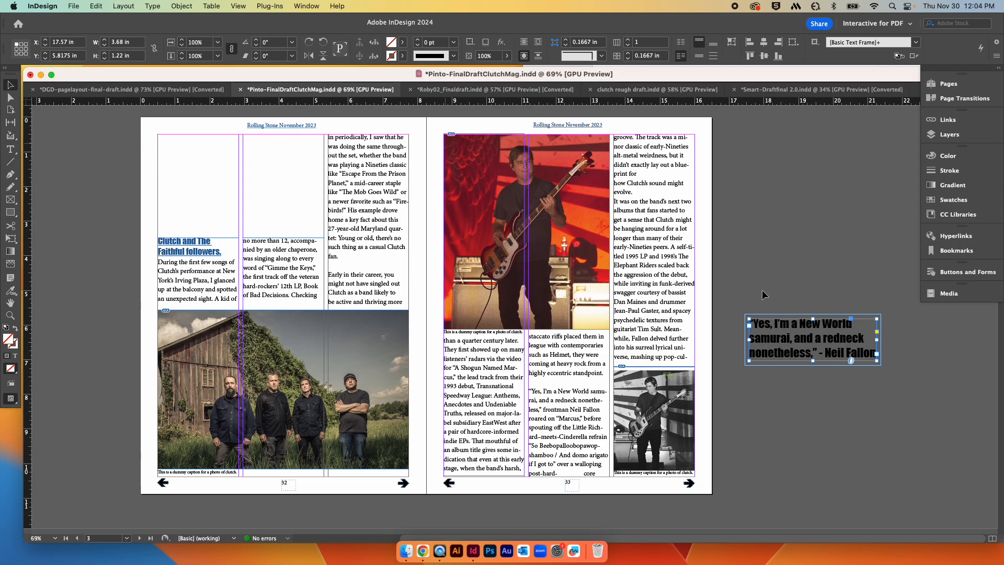
Step: Select all the pull-quote text and convert it to outlines with Create Outlines
{"action": "triple_click", "coordinate": [792, 344]}
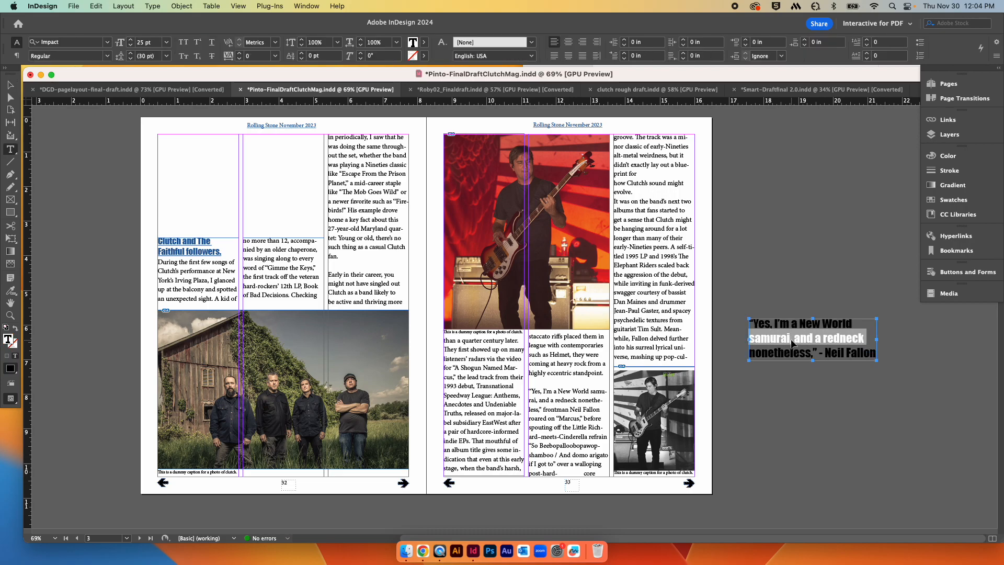
{"action": "key", "text": "super+a"}
{"action": "left_click", "coordinate": [153, 6]}
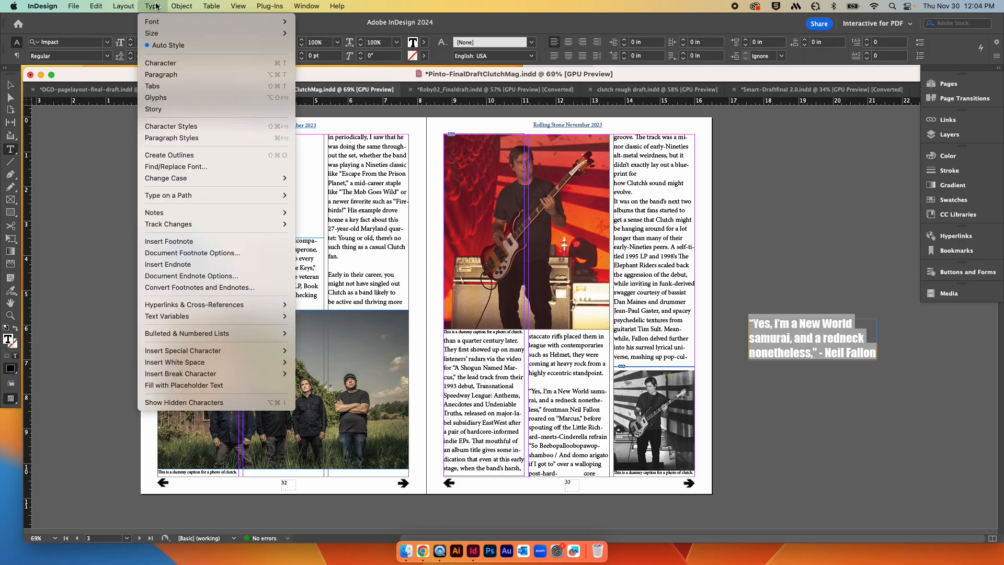
{"action": "left_click", "coordinate": [169, 155]}
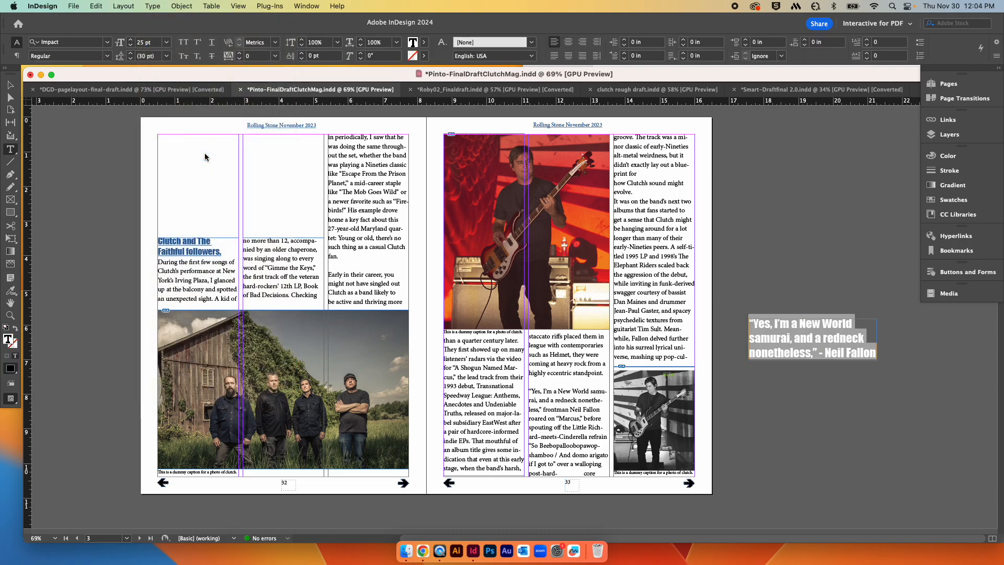
{"action": "left_click", "coordinate": [11, 86]}
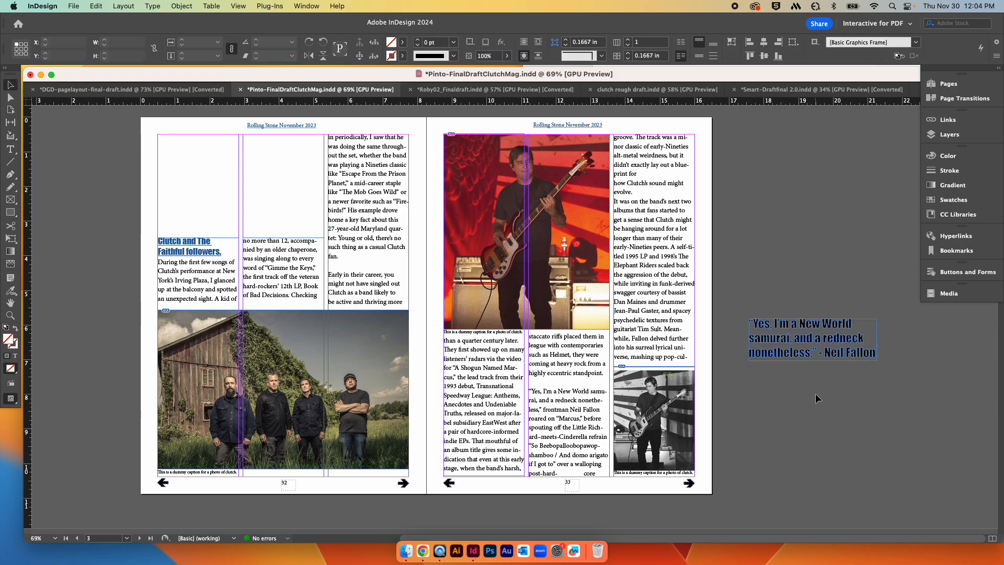
{"action": "left_click_drag", "start_coordinate": [827, 339], "coordinate": [668, 349]}
{"action": "key", "text": "super+z"}
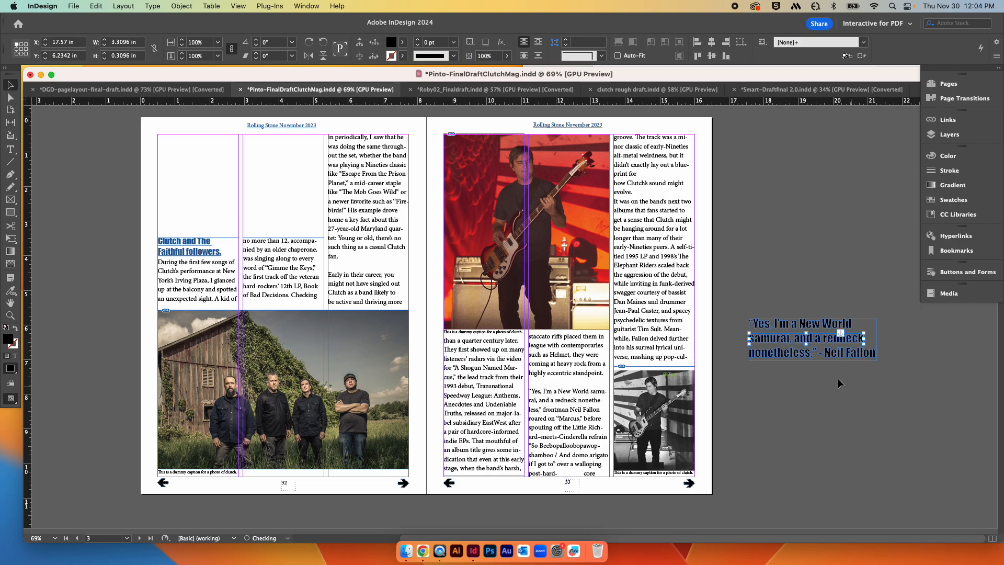
{"action": "left_click_drag", "start_coordinate": [757, 287], "coordinate": [893, 388]}
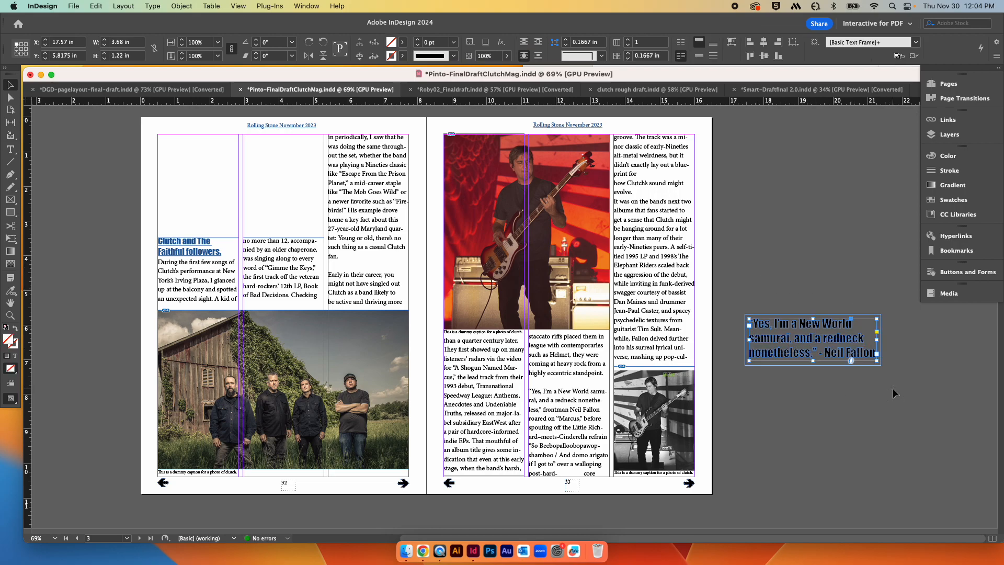
{"action": "left_click", "coordinate": [904, 406]}
{"action": "left_click_drag", "start_coordinate": [833, 340], "coordinate": [671, 350]}
{"action": "key", "text": "super+z"}
{"action": "left_click_drag", "start_coordinate": [898, 392], "coordinate": [745, 302]}
{"action": "left_click", "coordinate": [824, 330]}
{"action": "left_click_drag", "start_coordinate": [748, 290], "coordinate": [910, 404]}
{"action": "left_click", "coordinate": [181, 7]}
{"action": "mouse_move", "coordinate": [209, 56]}
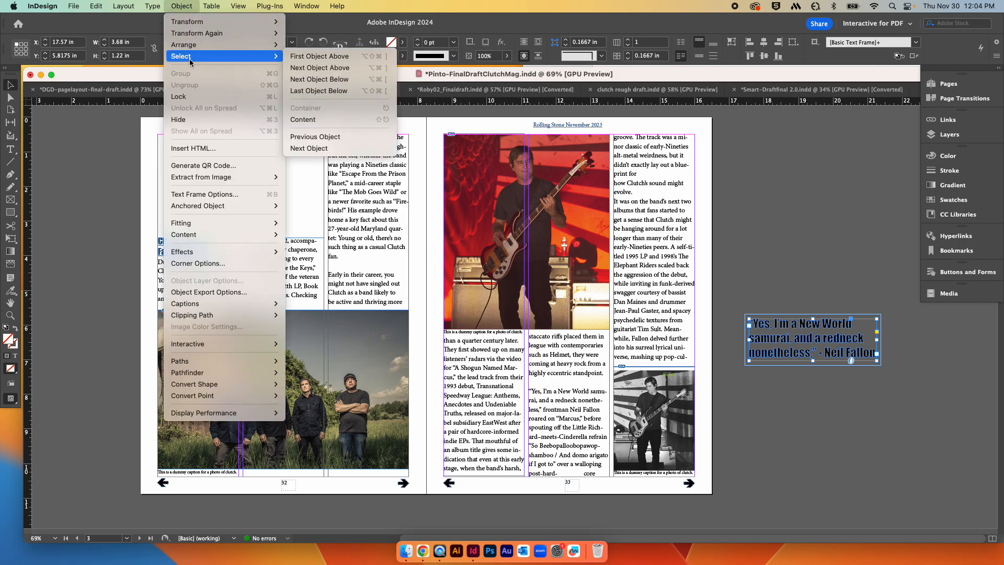
{"action": "left_click", "coordinate": [855, 222]}
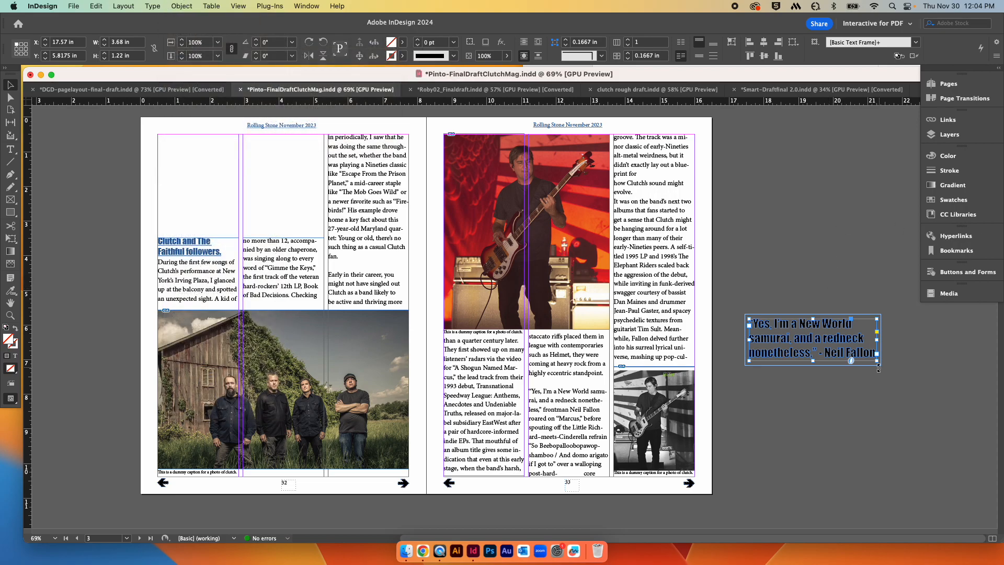
Step: Move the outlined pull quote back onto page 33 over the first two text columns and nudge it upward
{"action": "key", "text": "super+1"}
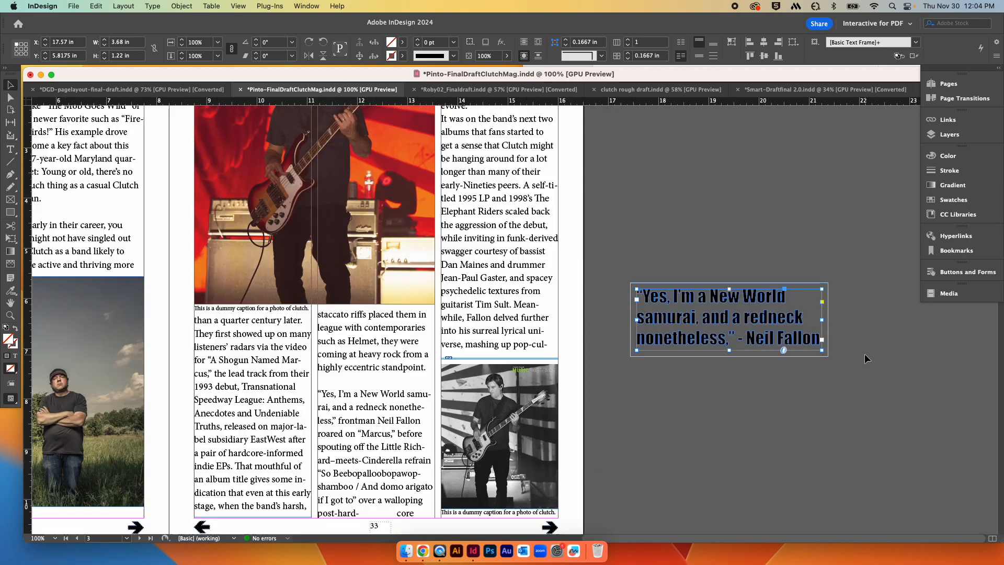
{"action": "left_click", "coordinate": [857, 314]}
{"action": "left_click_drag", "start_coordinate": [823, 314], "coordinate": [850, 242]}
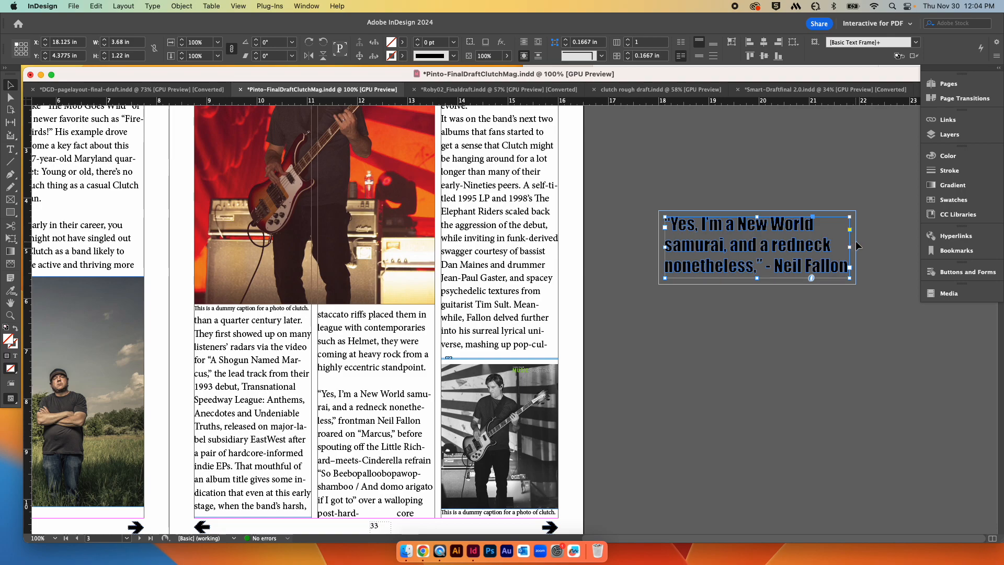
{"action": "left_click_drag", "start_coordinate": [850, 242], "coordinate": [522, 293]}
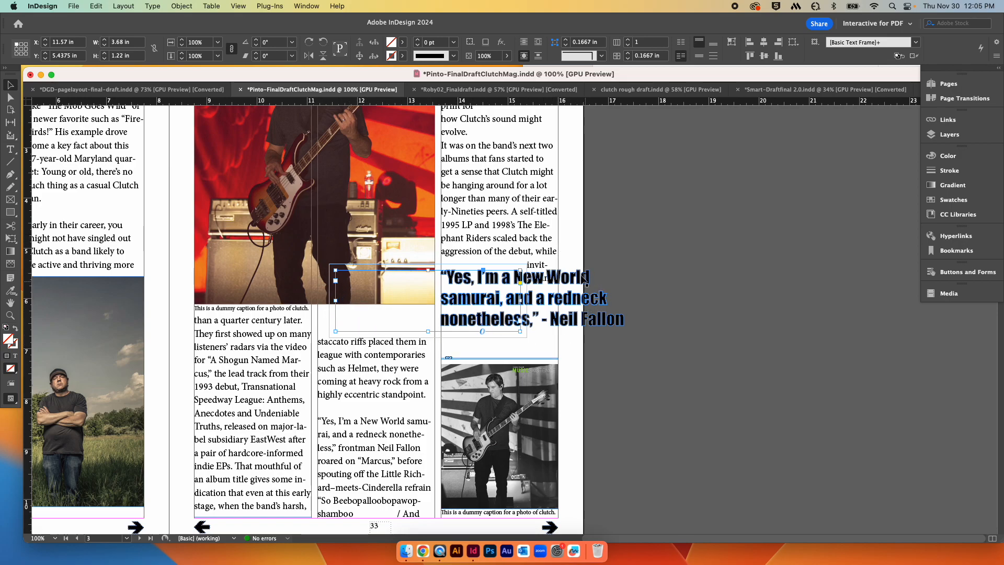
{"action": "key", "text": "super+z"}
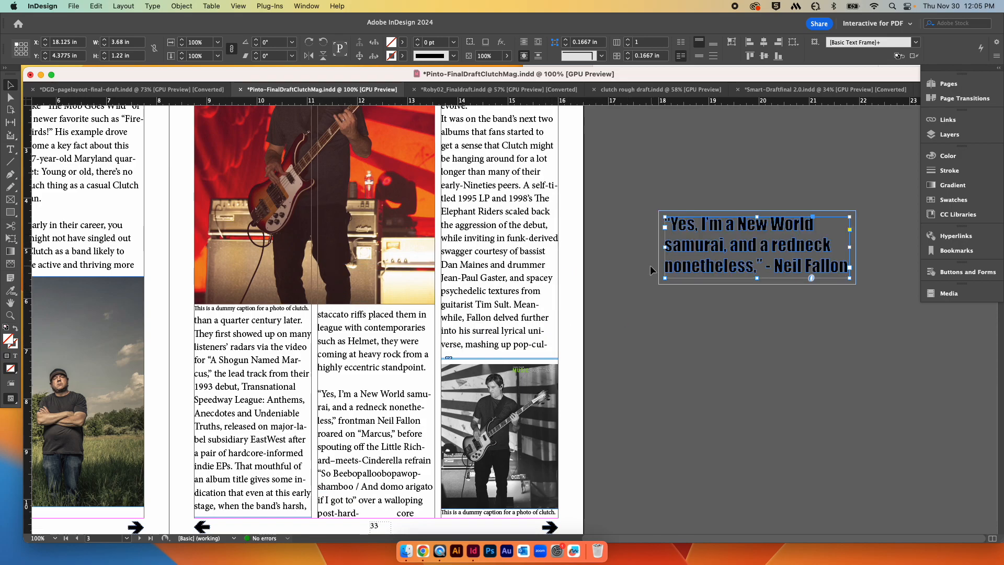
{"action": "left_click", "coordinate": [635, 343]}
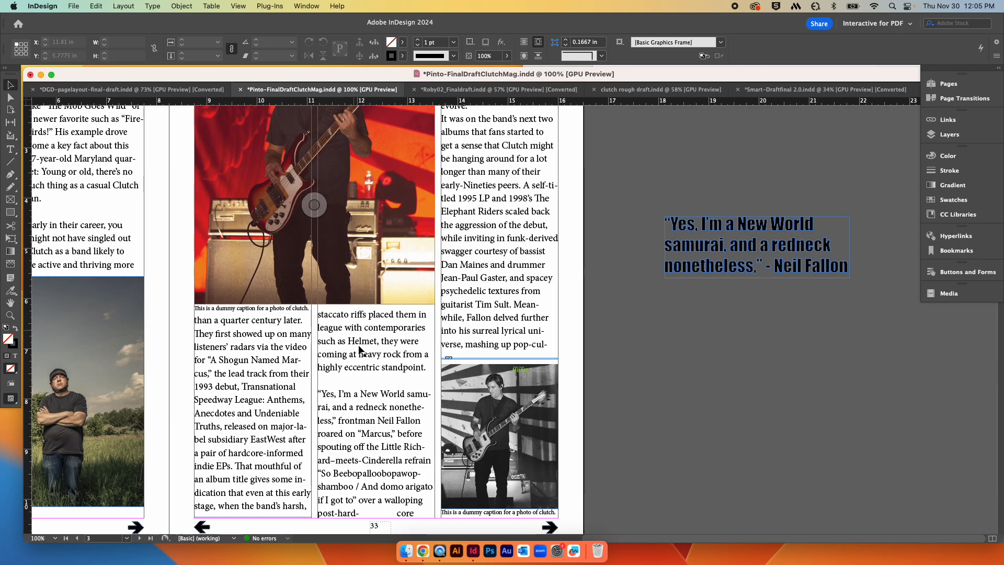
{"action": "left_click", "coordinate": [763, 248]}
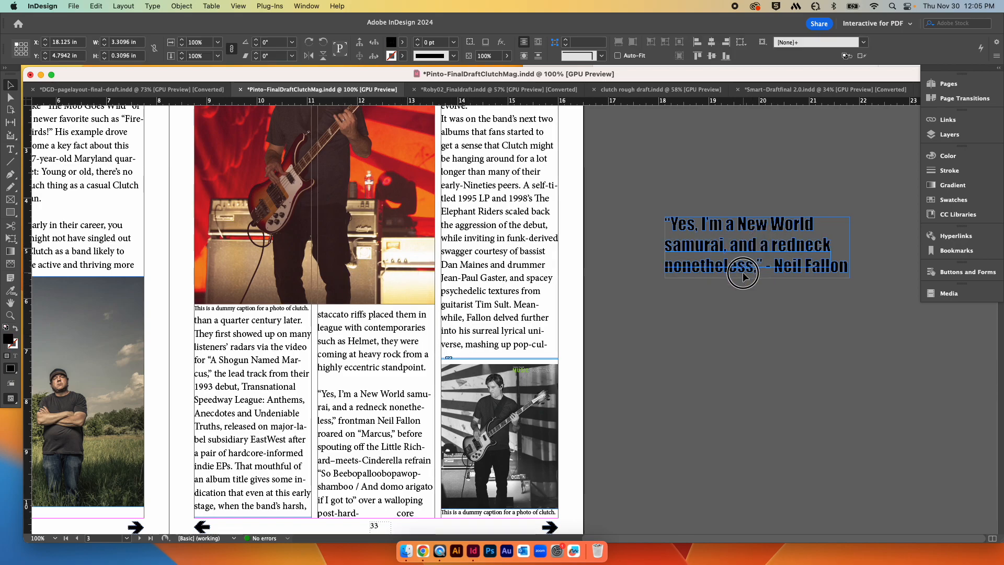
{"action": "left_click_drag", "start_coordinate": [851, 246], "coordinate": [406, 427]}
{"action": "key", "text": "Up"}
{"action": "key", "text": "Up"}
{"action": "key", "text": "Up"}
{"action": "key", "text": "Up"}
{"action": "key", "text": "Up"}
{"action": "key", "text": "Up"}
{"action": "key", "text": "Up"}
{"action": "key", "text": "Up"}
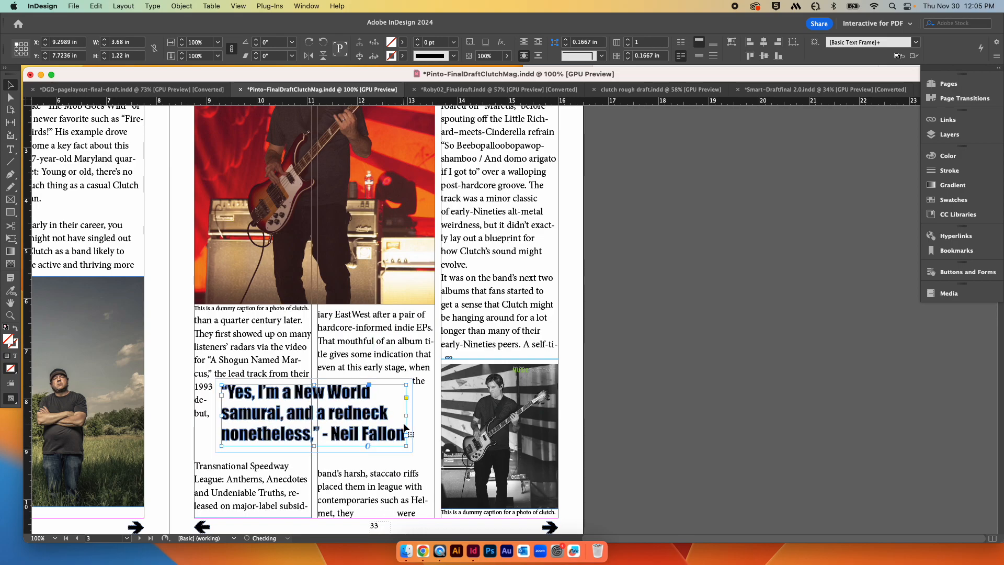
{"action": "key", "text": "super+minus"}
{"action": "key", "text": "super+minus"}
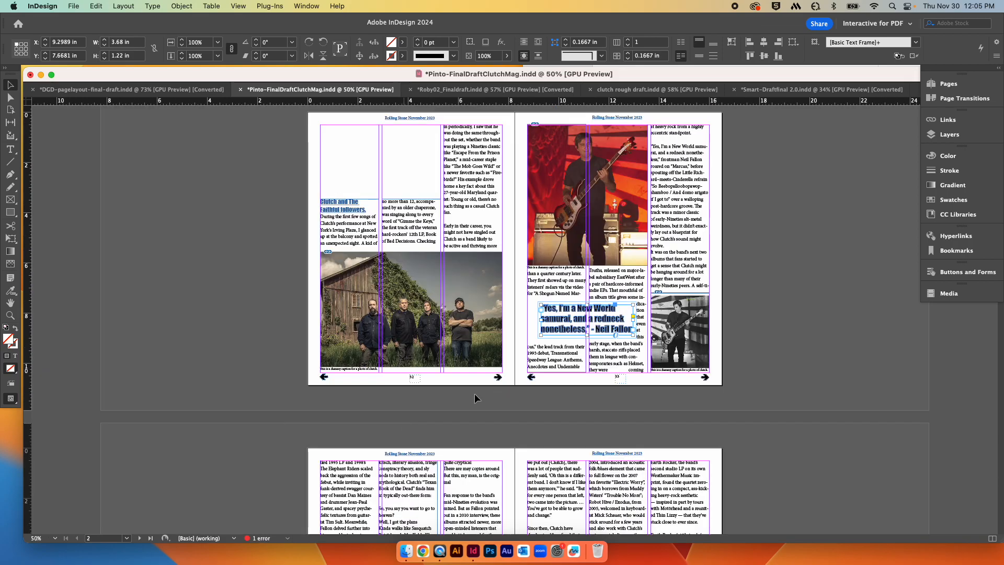
{"action": "left_click", "coordinate": [732, 203]}
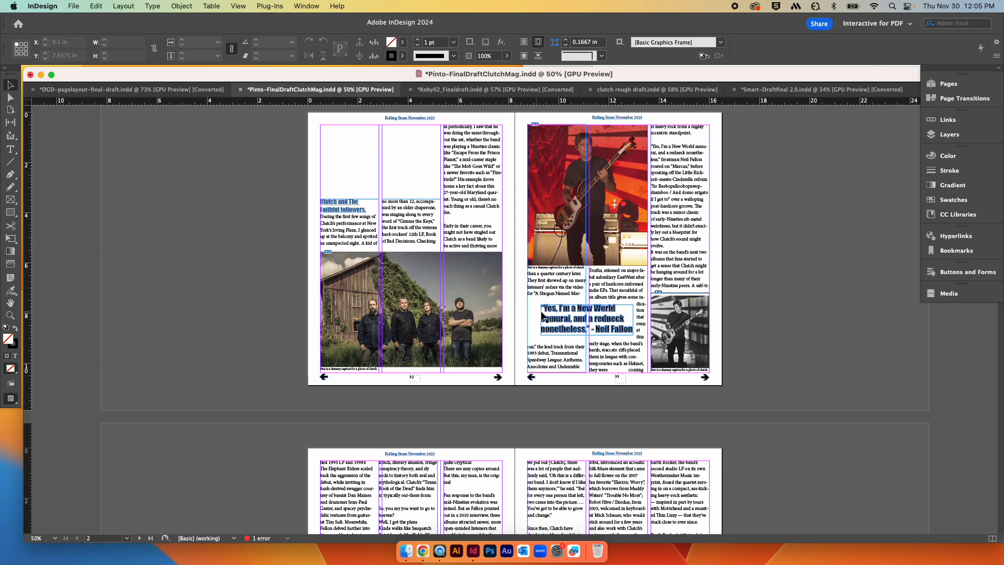
{"action": "left_click", "coordinate": [590, 325]}
{"action": "key", "text": "z"}
{"action": "key", "text": "super+z"}
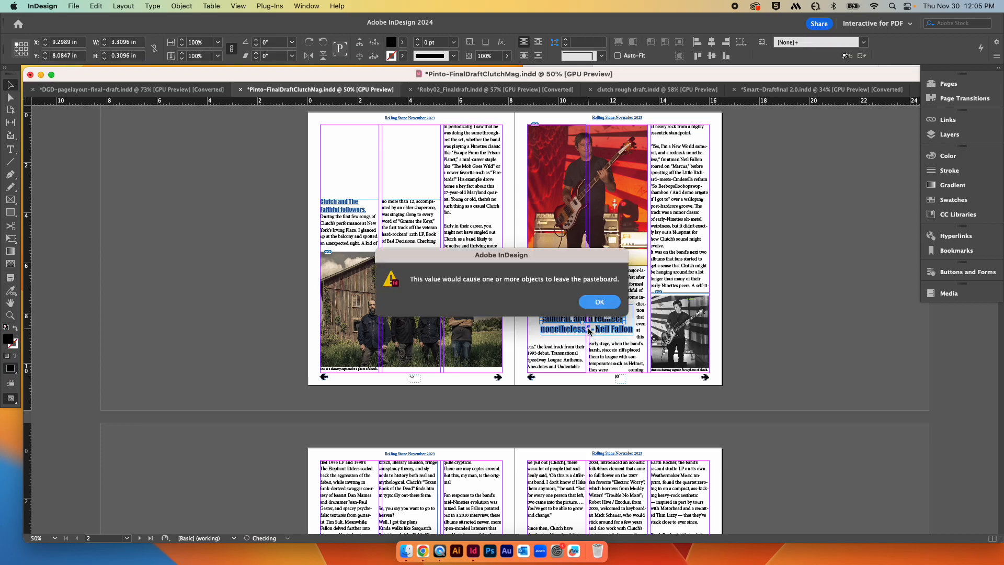
{"action": "left_click", "coordinate": [599, 302]}
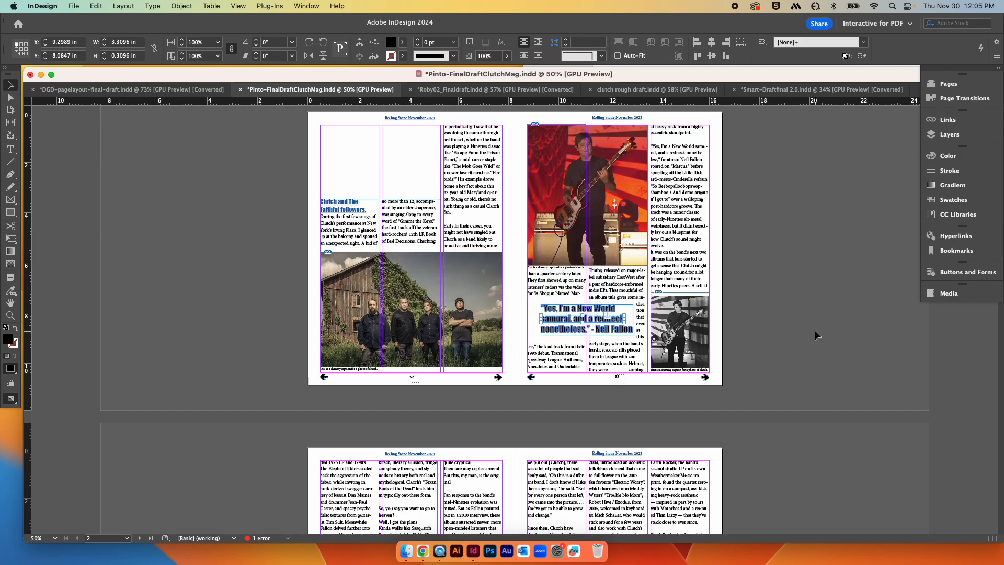
{"action": "left_click", "coordinate": [816, 336]}
{"action": "left_click_drag", "start_coordinate": [541, 312], "coordinate": [531, 317]}
{"action": "key", "text": "z"}
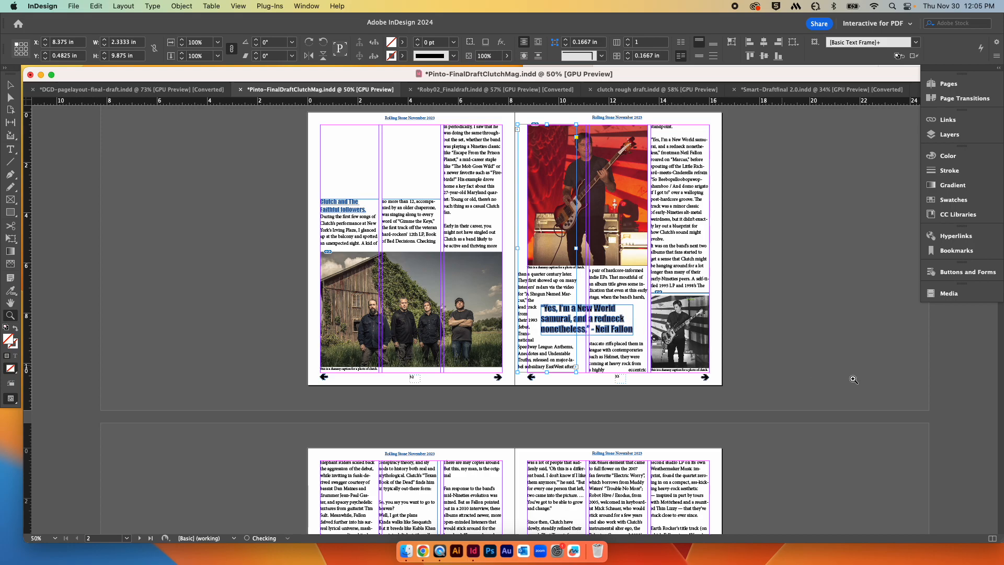
{"action": "key", "text": "super+z"}
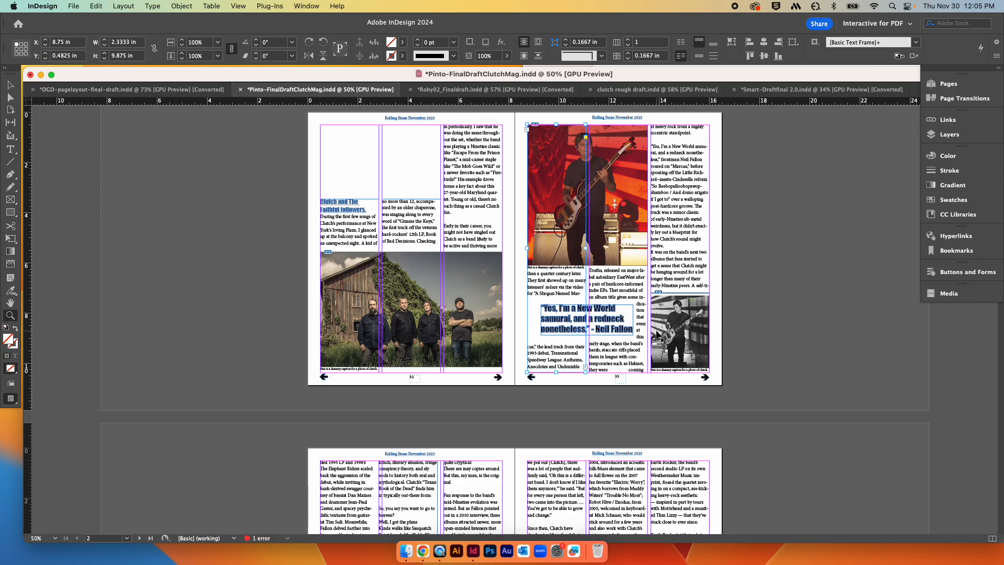
Step: Nudge the outlined pull quote into place across the first two text columns of page 33
{"action": "key", "text": "super+equal"}
{"action": "key", "text": "super+equal"}
{"action": "key", "text": "super+equal"}
{"action": "key", "text": "v"}
{"action": "scroll", "coordinate": [656, 331], "scroll_direction": "down", "scroll_amount": 8}
{"action": "scroll", "coordinate": [656, 332], "scroll_direction": "up", "scroll_amount": 6}
{"action": "left_click", "coordinate": [477, 377]}
{"action": "left_click_drag", "start_coordinate": [478, 377], "coordinate": [458, 376]}
{"action": "key", "text": "Down"}
{"action": "key", "text": "Down"}
{"action": "key", "text": "Down"}
{"action": "key", "text": "Down"}
{"action": "key", "text": "Down"}
{"action": "key", "text": "Left"}
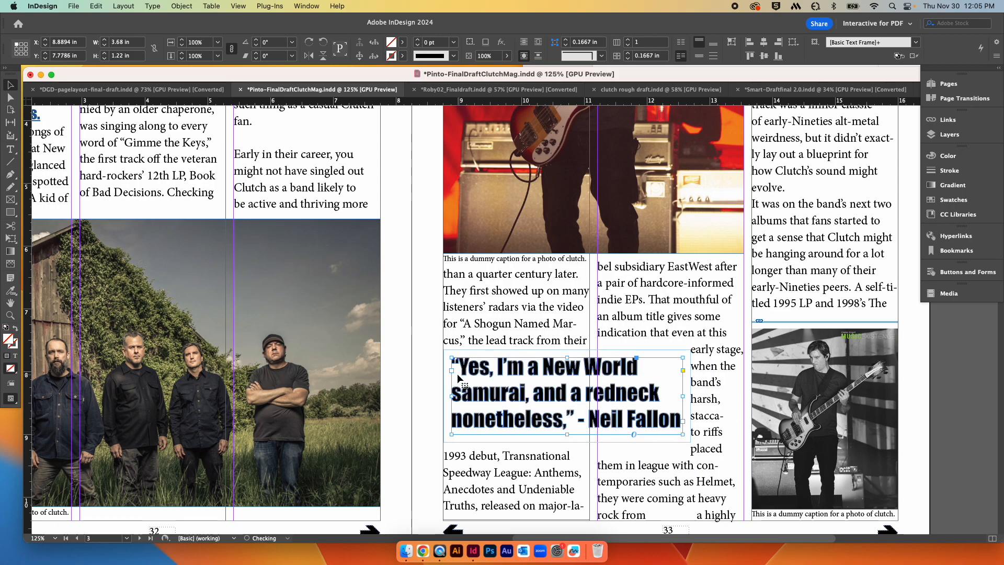
{"action": "key", "text": "Right"}
{"action": "key", "text": "Right"}
{"action": "key", "text": "Right"}
{"action": "key", "text": "Right"}
{"action": "key", "text": "Right"}
{"action": "key", "text": "Right"}
{"action": "key", "text": "Right"}
{"action": "key", "text": "Right"}
{"action": "key", "text": "Right"}
{"action": "key", "text": "Right"}
{"action": "key", "text": "Right"}
{"action": "key", "text": "Right"}
{"action": "key", "text": "Right"}
{"action": "key", "text": "Right"}
{"action": "key", "text": "Right"}
{"action": "key", "text": "Right"}
{"action": "key", "text": "Right"}
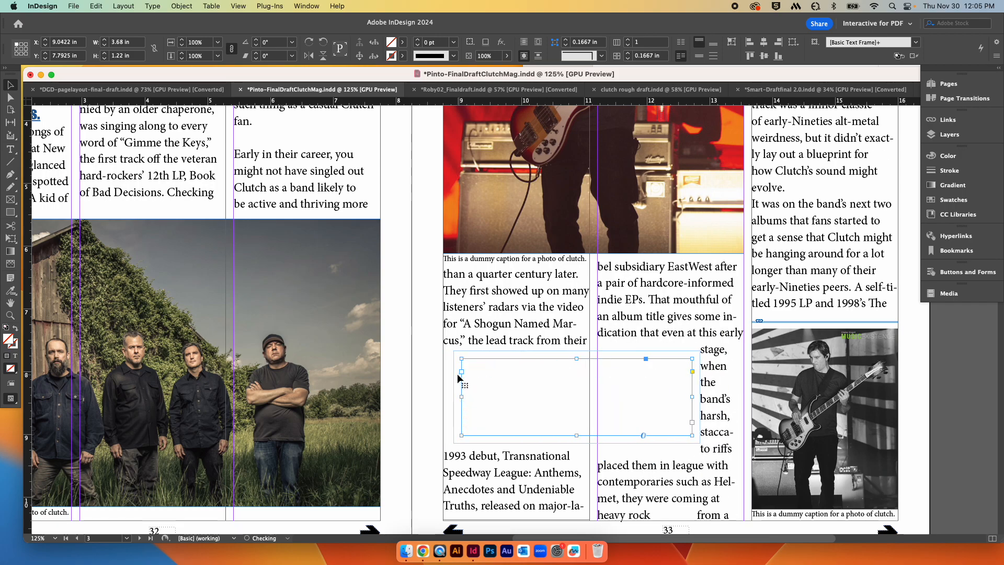
{"action": "key", "text": "Right"}
{"action": "key", "text": "Right"}
{"action": "key", "text": "Right"}
{"action": "key", "text": "Right"}
{"action": "key", "text": "Right"}
{"action": "key", "text": "Right"}
{"action": "key", "text": "Right"}
{"action": "key", "text": "Right"}
{"action": "key", "text": "Right"}
{"action": "key", "text": "Right"}
{"action": "key", "text": "Right"}
{"action": "key", "text": "Right"}
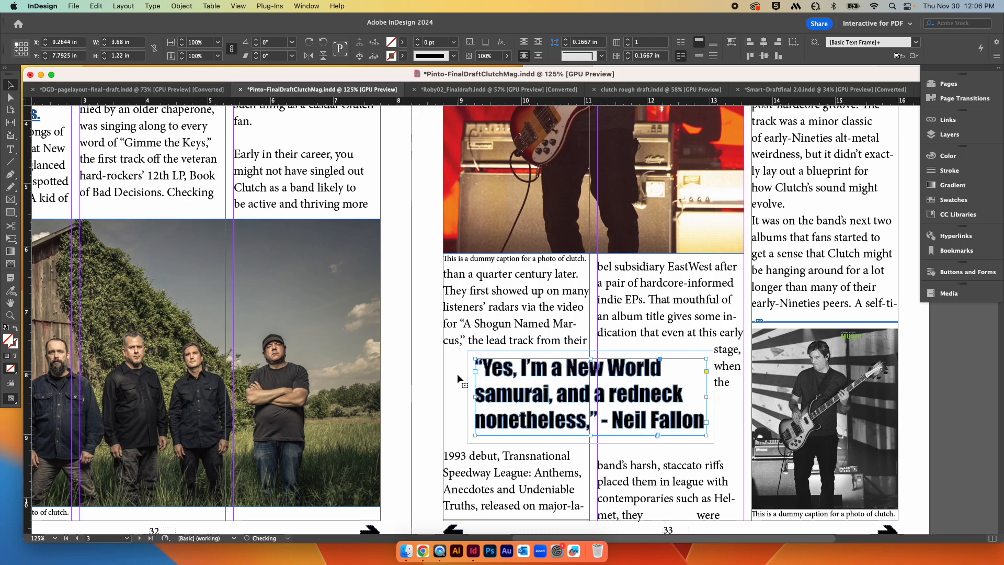
{"action": "key", "text": "Right"}
{"action": "key", "text": "Right"}
{"action": "key", "text": "Down"}
{"action": "key", "text": "Down"}
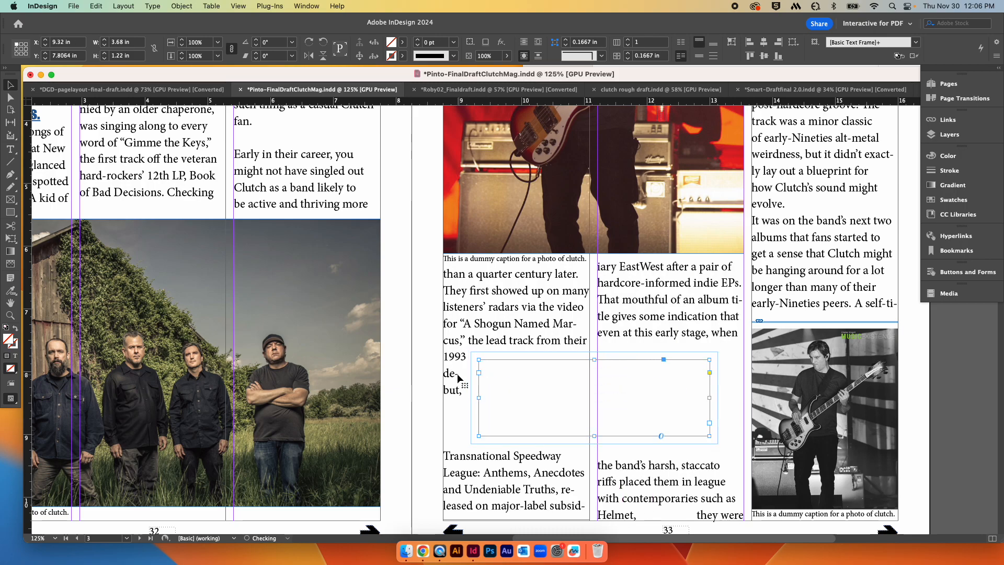
{"action": "key", "text": "Down"}
{"action": "key", "text": "Down"}
{"action": "key", "text": "Down"}
{"action": "key", "text": "Right"}
{"action": "key", "text": "Left"}
{"action": "key", "text": "Left"}
{"action": "key", "text": "Down"}
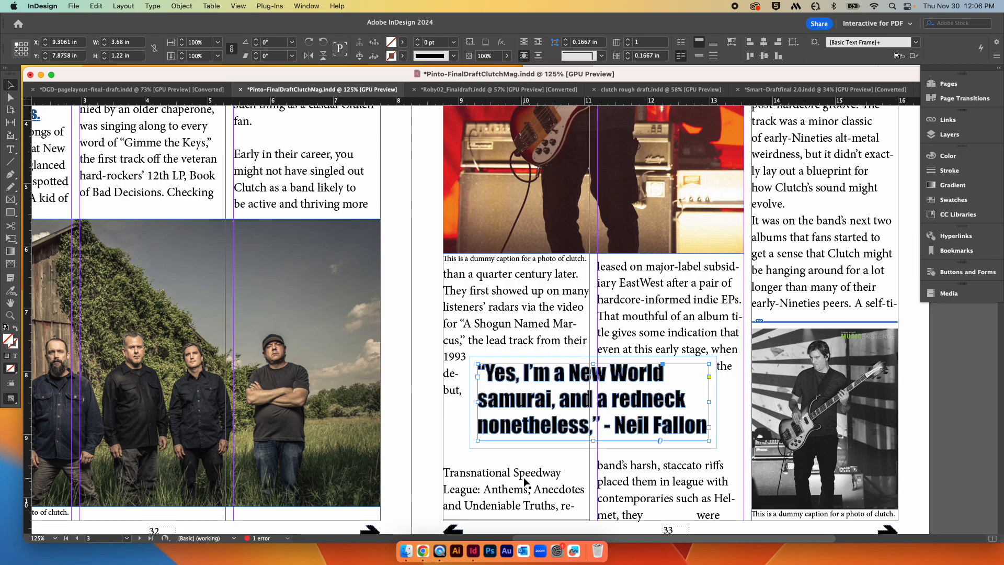
{"action": "key", "text": "super+minus"}
{"action": "key", "text": "super+minus"}
{"action": "scroll", "coordinate": [721, 375], "scroll_direction": "up", "scroll_amount": 4}
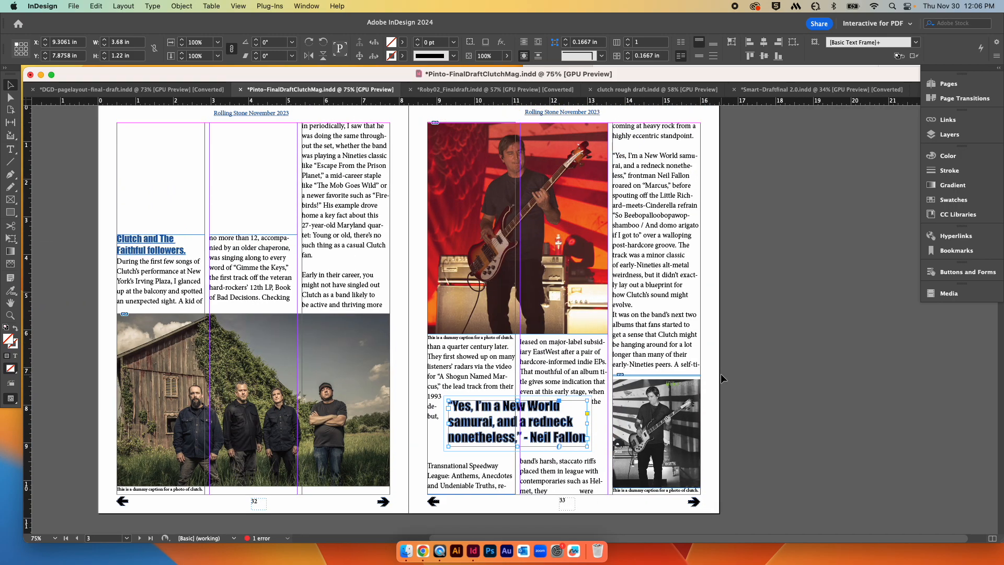
{"action": "left_click_drag", "start_coordinate": [541, 417], "coordinate": [539, 373]}
{"action": "key", "text": "super+z"}
{"action": "left_click", "coordinate": [587, 422]}
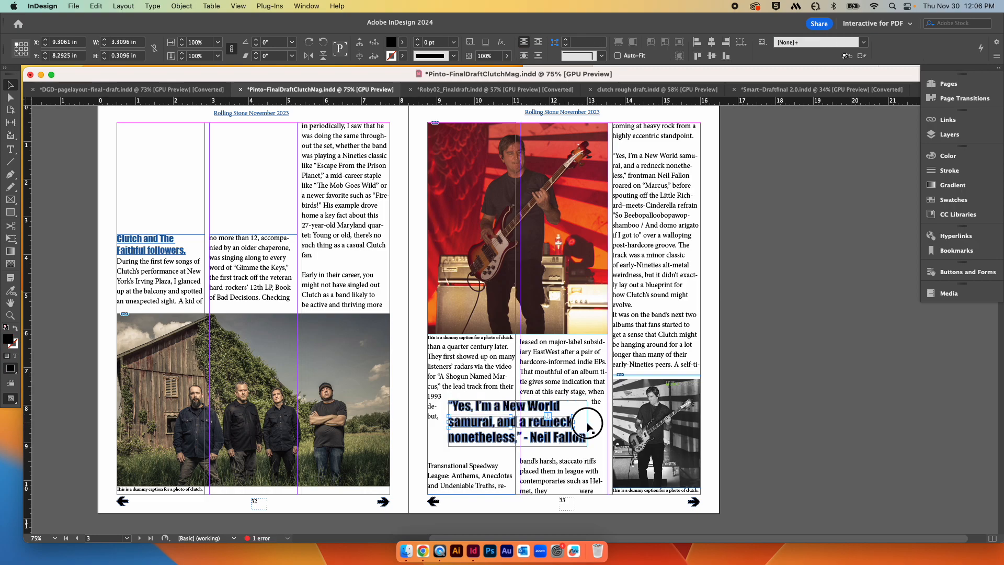
Step: Move the outlined pull quote up so it sits just below the photo caption on page 33
{"action": "left_click_drag", "start_coordinate": [586, 428], "coordinate": [573, 385]}
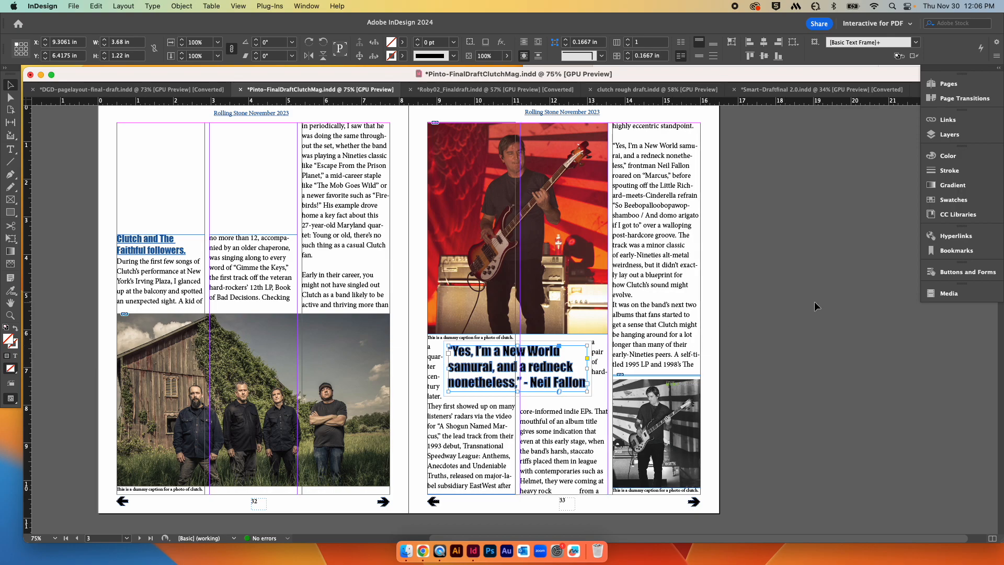
Step: Scroll through the Clutch spreads to review the pull quote and the other pages' layouts
{"action": "scroll", "coordinate": [802, 297], "scroll_direction": "up", "scroll_amount": 2}
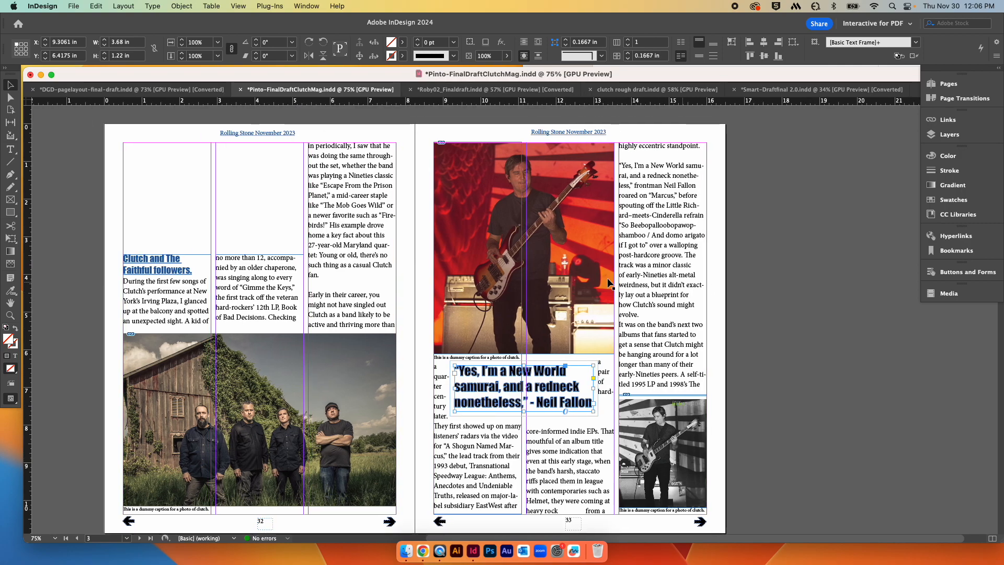
{"action": "scroll", "coordinate": [496, 299], "scroll_direction": "left", "scroll_amount": 2}
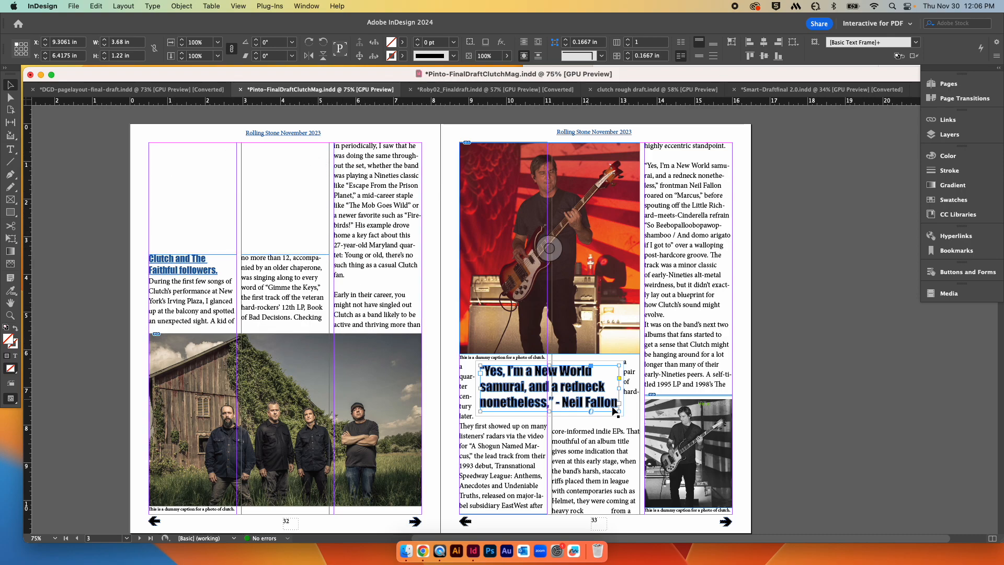
{"action": "scroll", "coordinate": [747, 380], "scroll_direction": "down", "scroll_amount": 15}
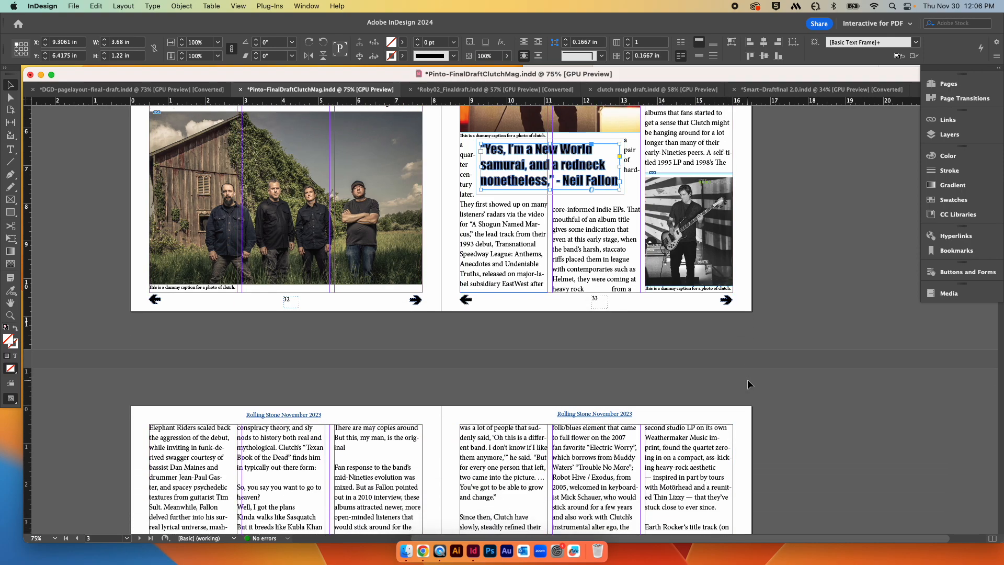
{"action": "scroll", "coordinate": [747, 385], "scroll_direction": "down", "scroll_amount": 15}
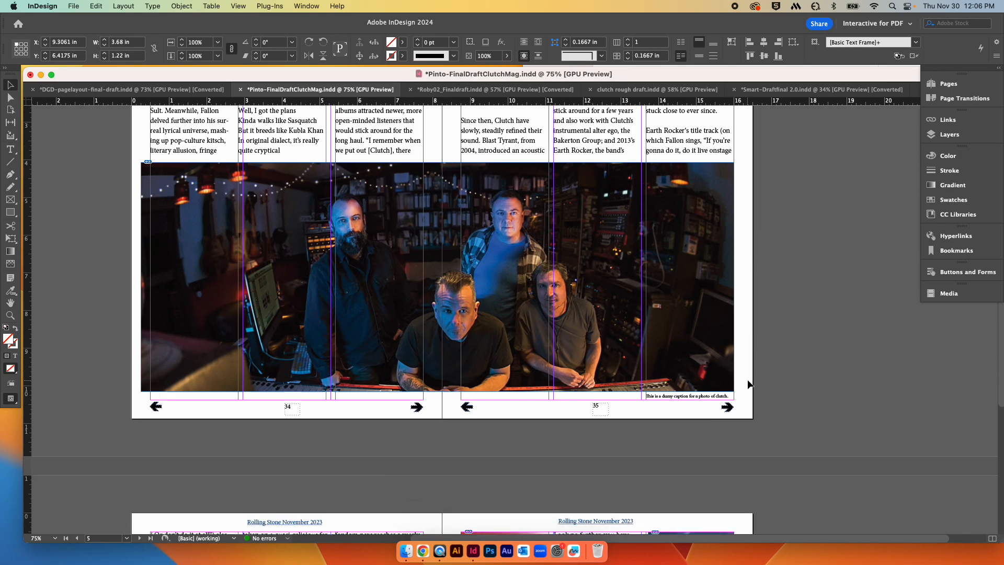
{"action": "scroll", "coordinate": [747, 382], "scroll_direction": "down", "scroll_amount": 5}
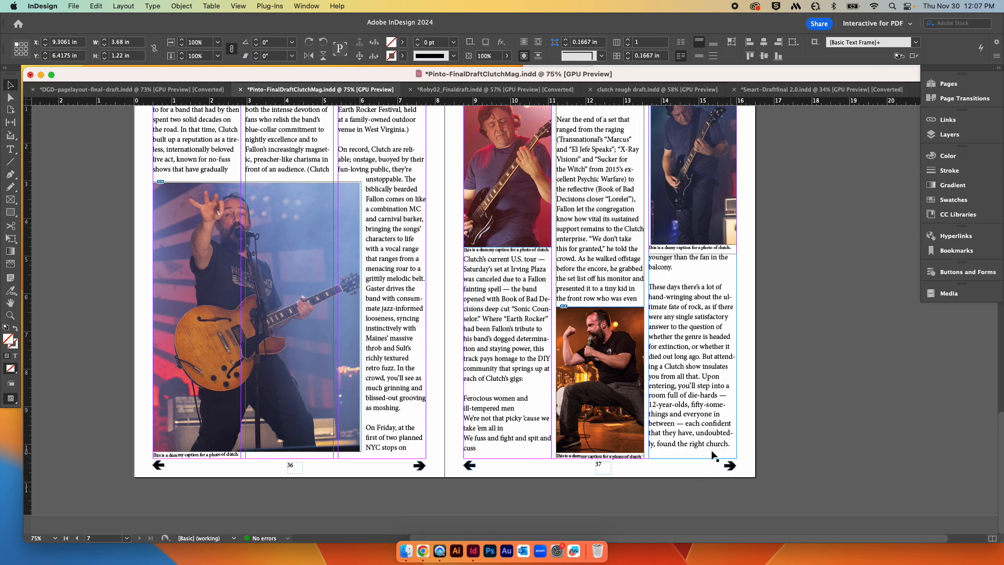
{"action": "scroll", "coordinate": [821, 415], "scroll_direction": "up", "scroll_amount": 10}
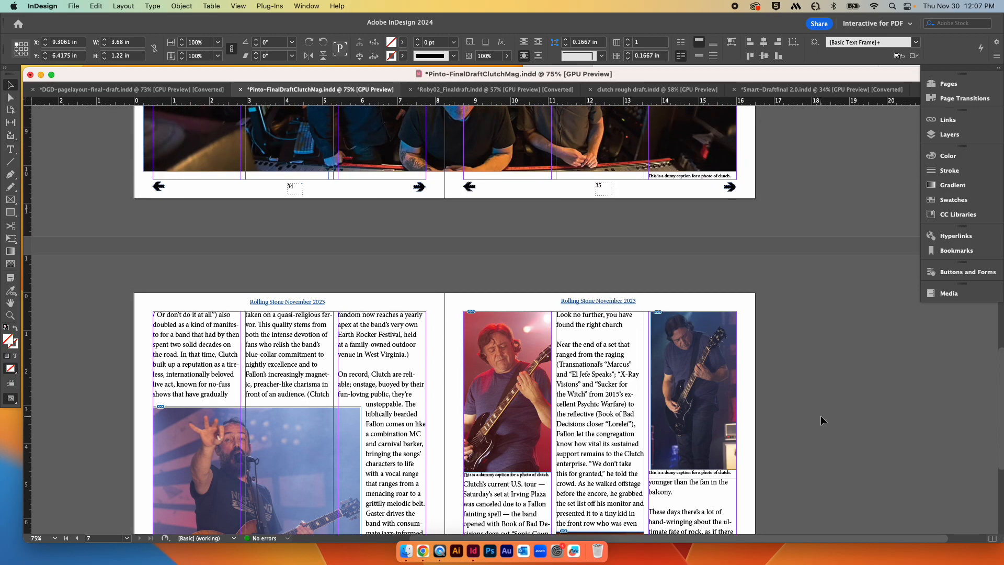
{"action": "scroll", "coordinate": [820, 415], "scroll_direction": "up", "scroll_amount": 5}
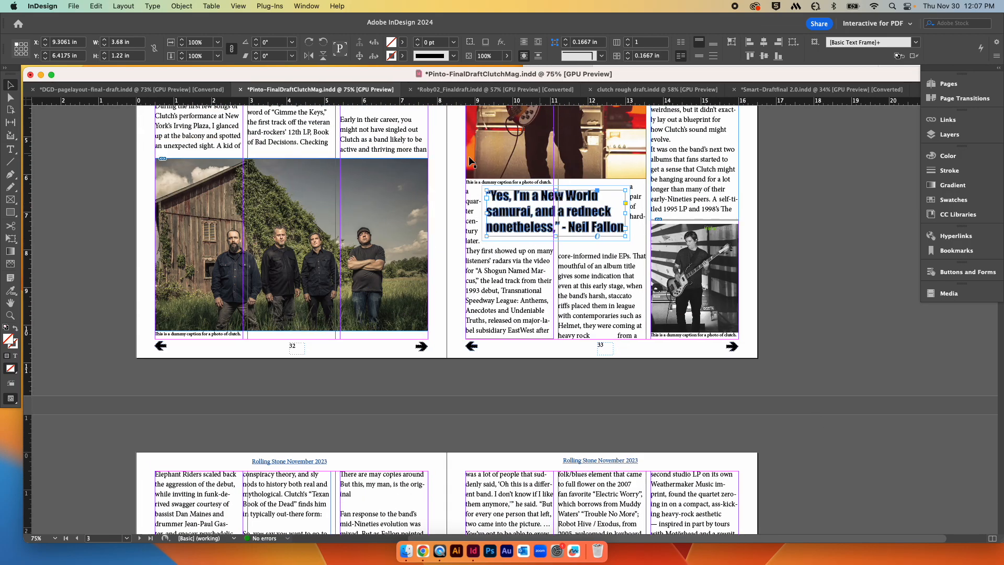
{"action": "scroll", "coordinate": [813, 187], "scroll_direction": "up", "scroll_amount": 2}
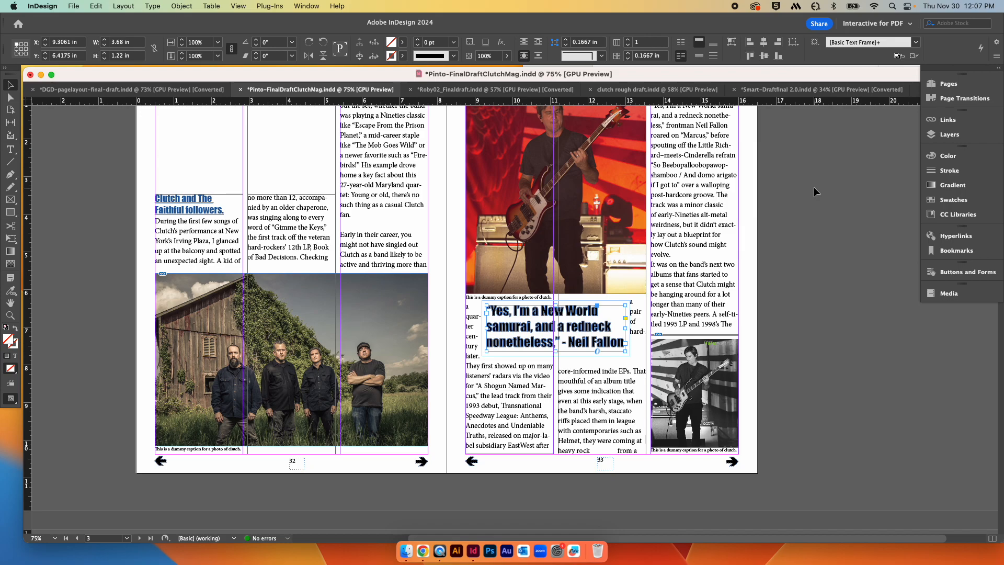
{"action": "scroll", "coordinate": [788, 213], "scroll_direction": "up", "scroll_amount": 1}
{"action": "scroll", "coordinate": [788, 213], "scroll_direction": "down", "scroll_amount": 1}
{"action": "scroll", "coordinate": [789, 213], "scroll_direction": "up", "scroll_amount": 2}
{"action": "scroll", "coordinate": [788, 212], "scroll_direction": "left", "scroll_amount": 1}
{"action": "scroll", "coordinate": [788, 213], "scroll_direction": "down", "scroll_amount": 1}
{"action": "scroll", "coordinate": [789, 214], "scroll_direction": "up", "scroll_amount": 1}
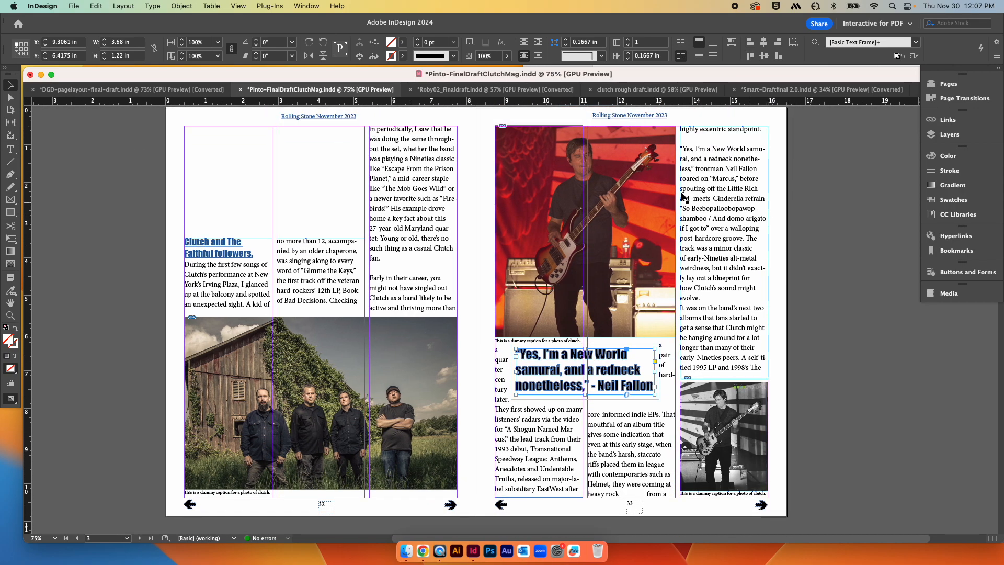
Step: Switch to the Roby02_Finaldraft document and scroll through its Richard Prince spreads
{"action": "key", "text": "ctrl+Tab"}
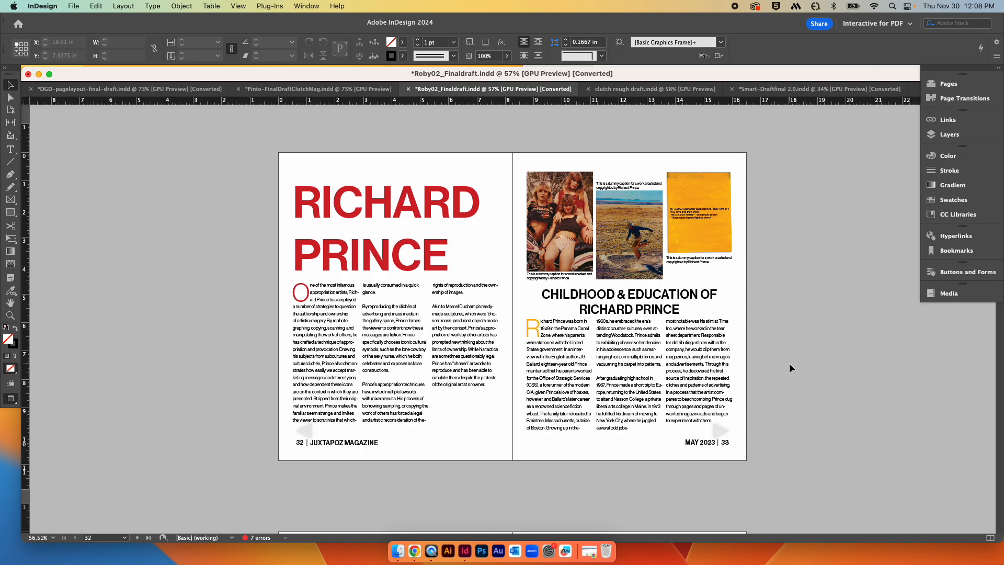
{"action": "scroll", "coordinate": [789, 365], "scroll_direction": "down", "scroll_amount": 4}
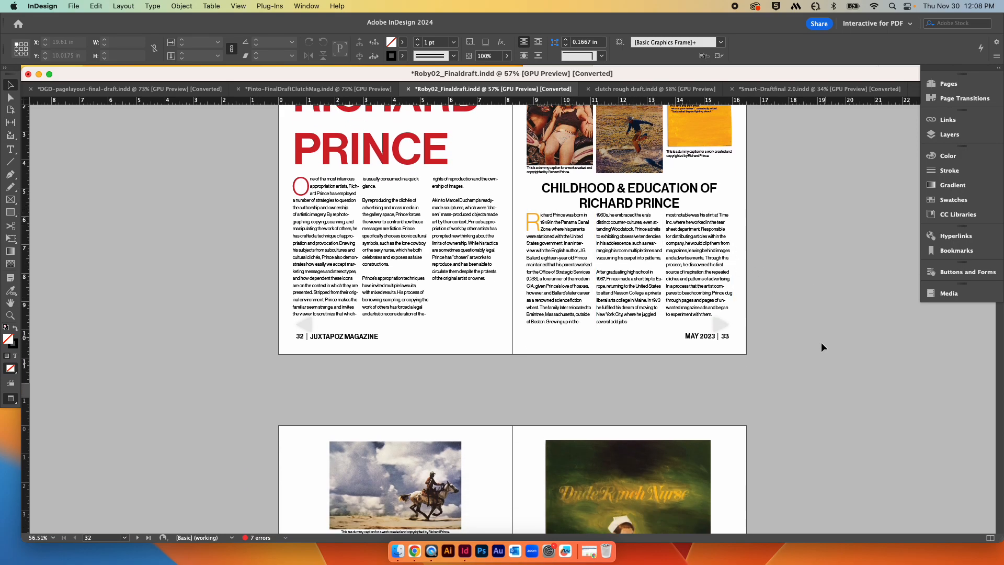
{"action": "scroll", "coordinate": [816, 346], "scroll_direction": "down", "scroll_amount": 10}
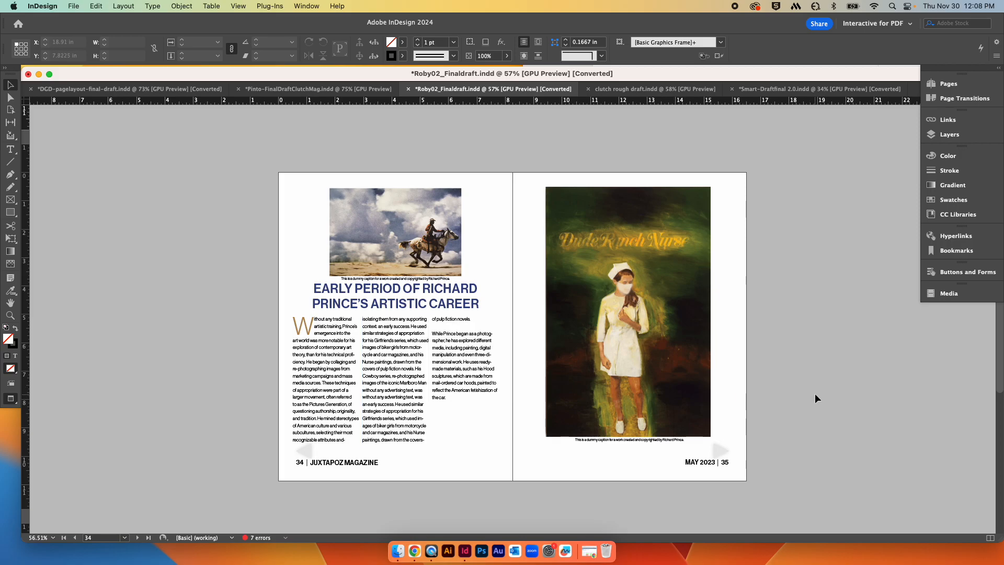
{"action": "scroll", "coordinate": [816, 398], "scroll_direction": "down", "scroll_amount": 3}
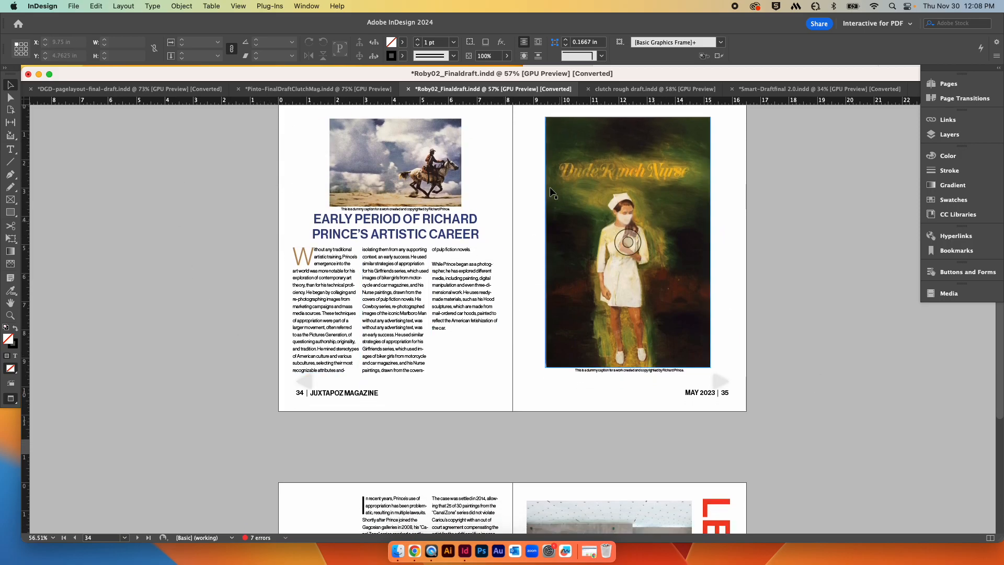
{"action": "scroll", "coordinate": [737, 207], "scroll_direction": "up", "scroll_amount": 3}
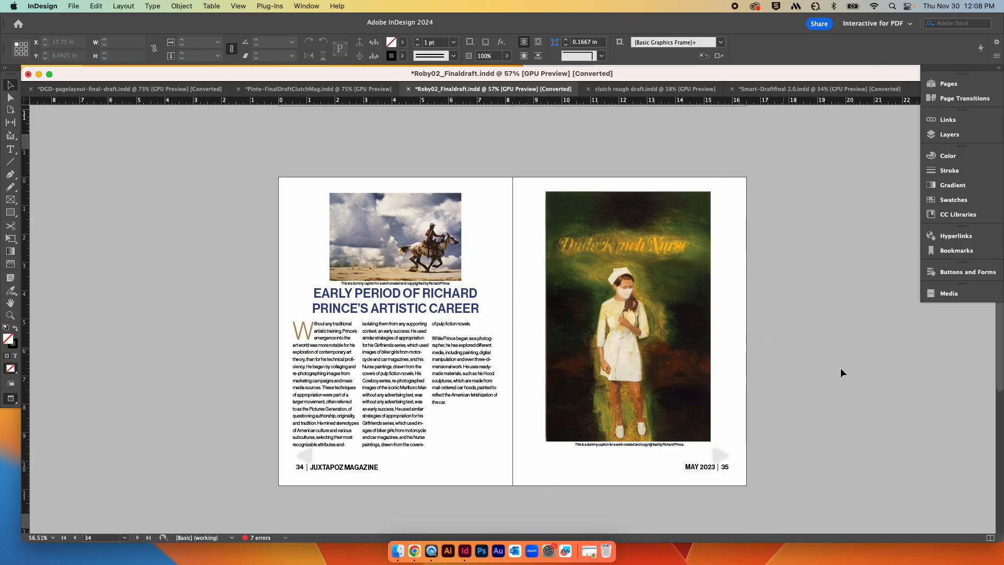
{"action": "scroll", "coordinate": [818, 369], "scroll_direction": "down", "scroll_amount": 3}
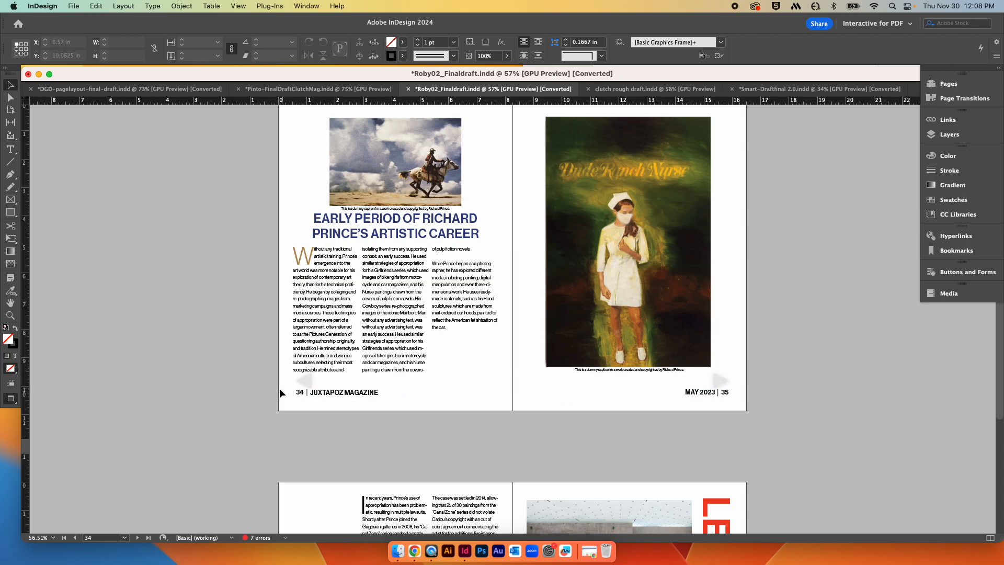
{"action": "scroll", "coordinate": [250, 409], "scroll_direction": "down", "scroll_amount": 3}
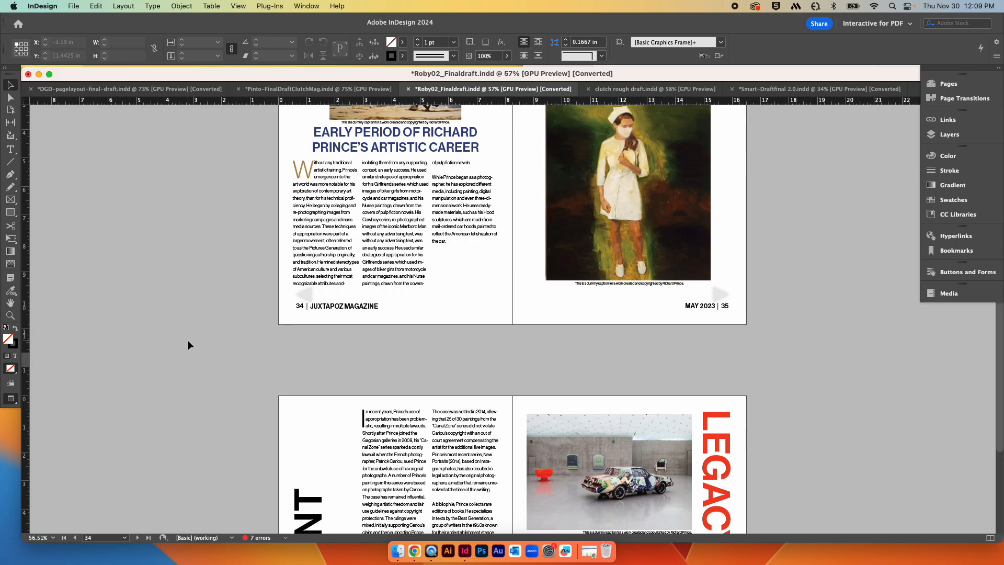
{"action": "scroll", "coordinate": [187, 340], "scroll_direction": "down", "scroll_amount": 8}
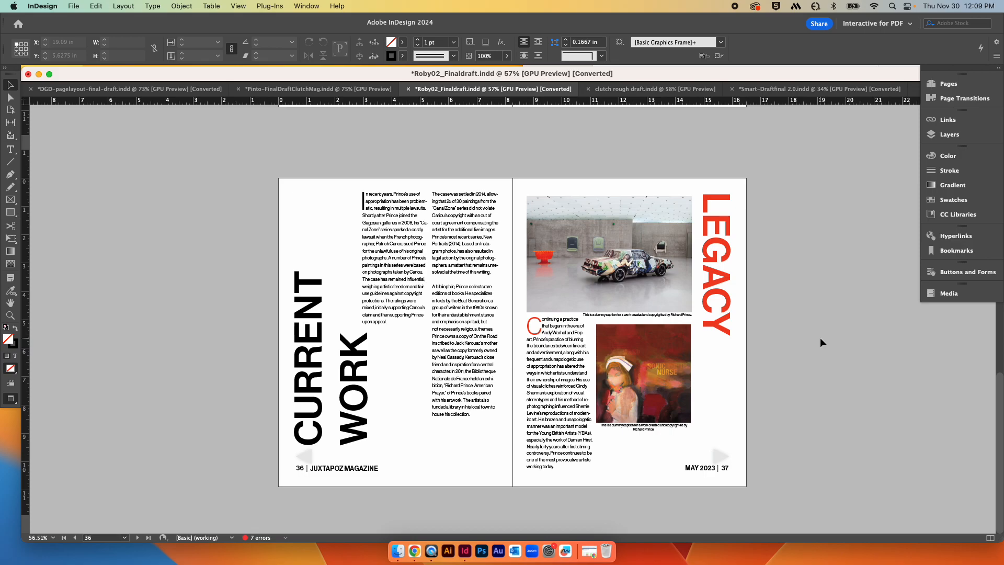
{"action": "scroll", "coordinate": [820, 339], "scroll_direction": "up", "scroll_amount": 1}
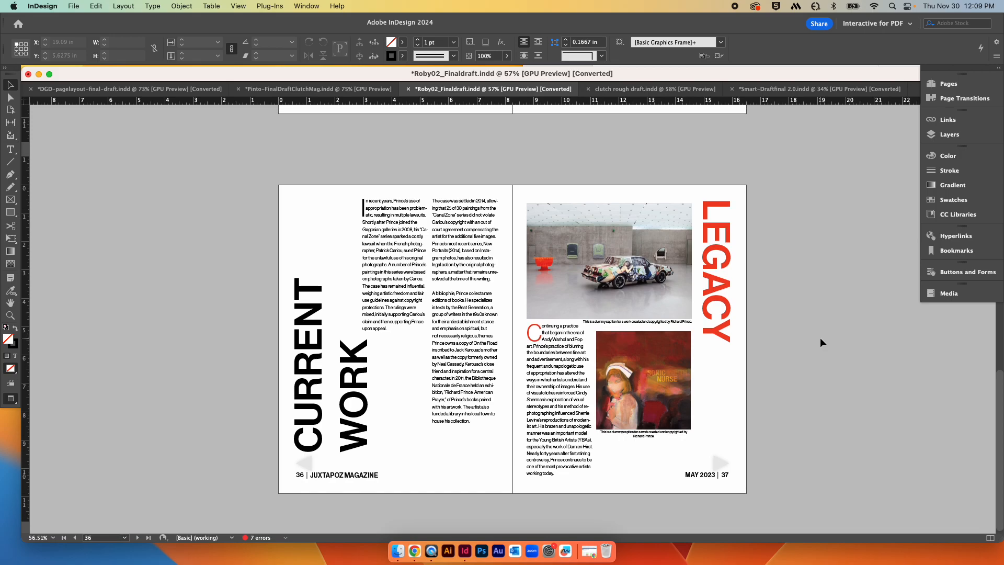
{"action": "scroll", "coordinate": [820, 339], "scroll_direction": "up", "scroll_amount": 2}
{"action": "scroll", "coordinate": [821, 339], "scroll_direction": "down", "scroll_amount": 2}
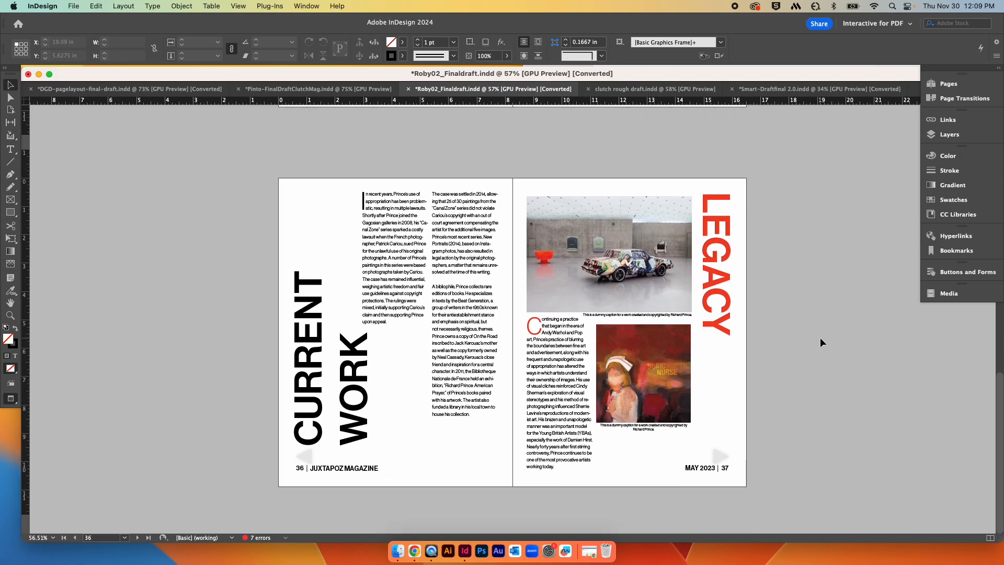
Step: Scroll between pages 34 and 36, inspecting the CURRENT WORK and EARLY PERIOD heading frames
{"action": "left_click", "coordinate": [305, 375]}
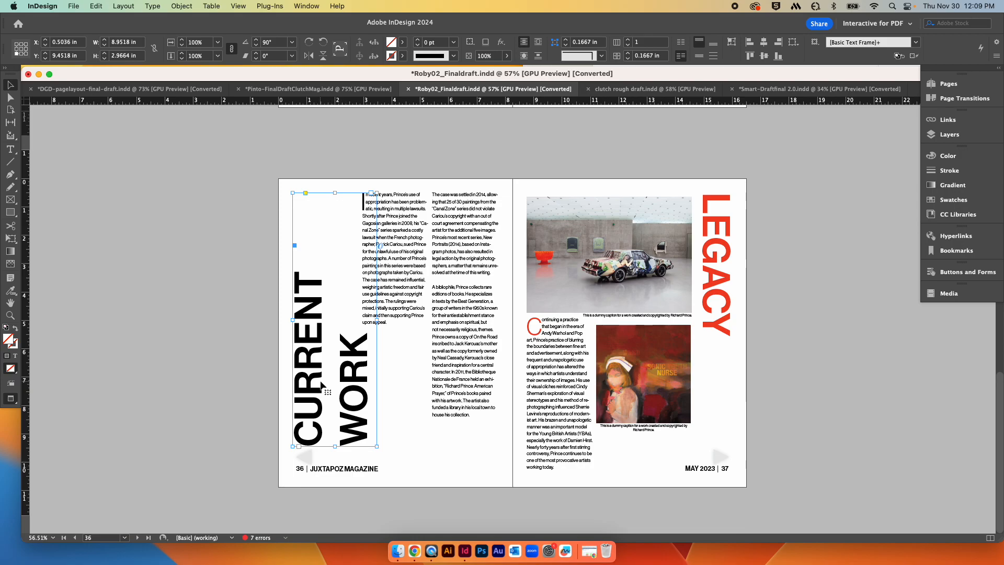
{"action": "scroll", "coordinate": [198, 336], "scroll_direction": "up", "scroll_amount": 1}
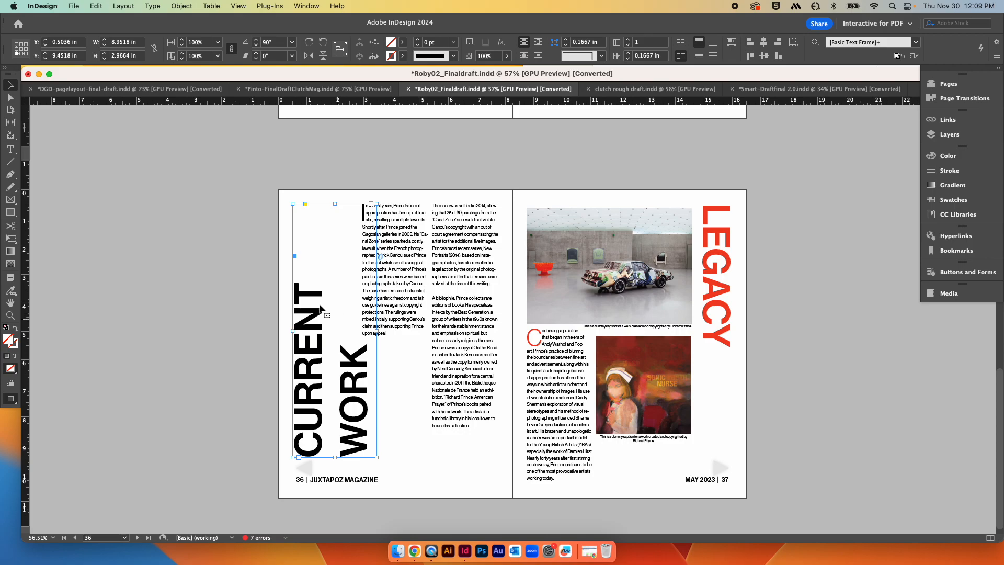
{"action": "scroll", "coordinate": [727, 299], "scroll_direction": "up", "scroll_amount": 10}
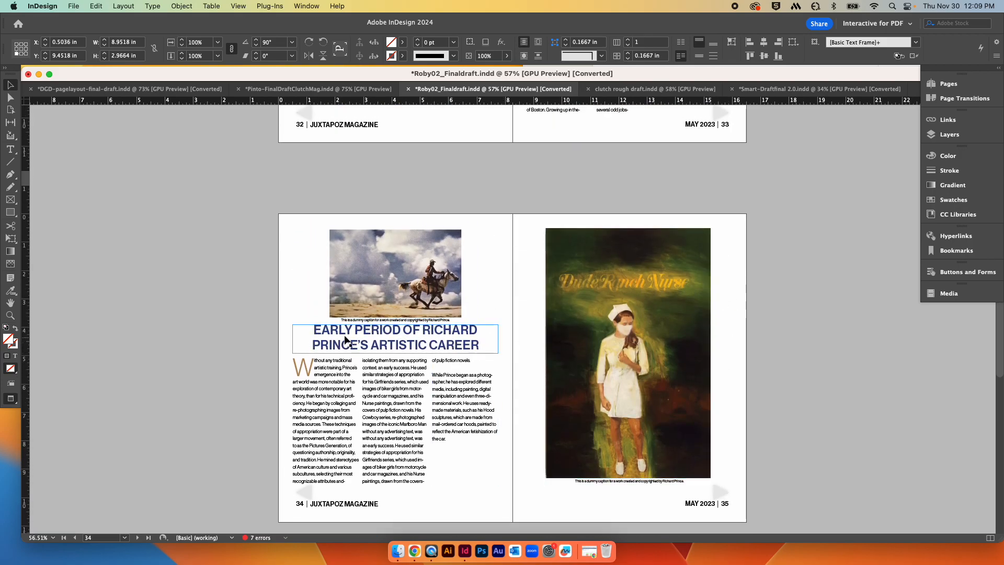
{"action": "scroll", "coordinate": [449, 346], "scroll_direction": "up", "scroll_amount": 5}
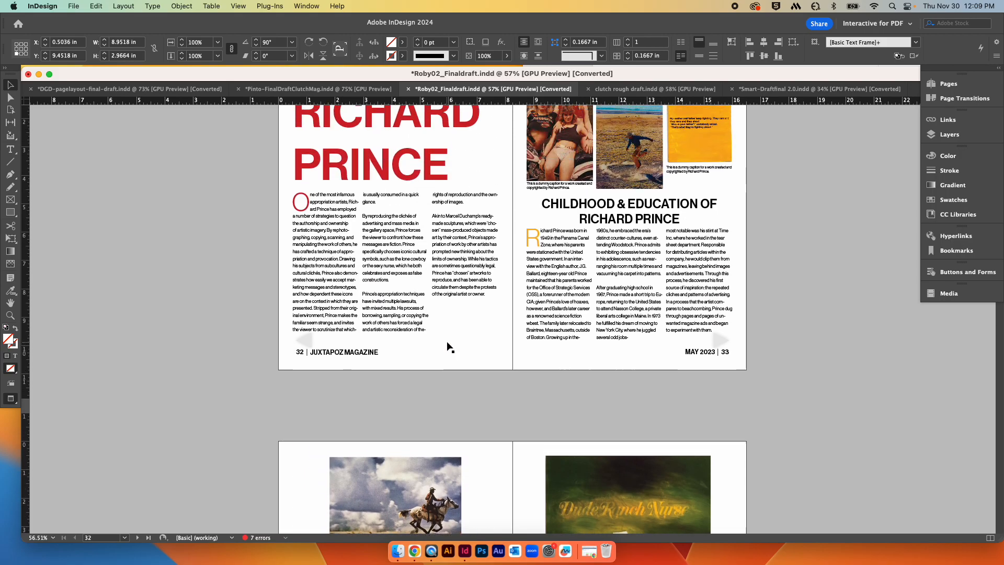
{"action": "scroll", "coordinate": [449, 346], "scroll_direction": "up", "scroll_amount": 3}
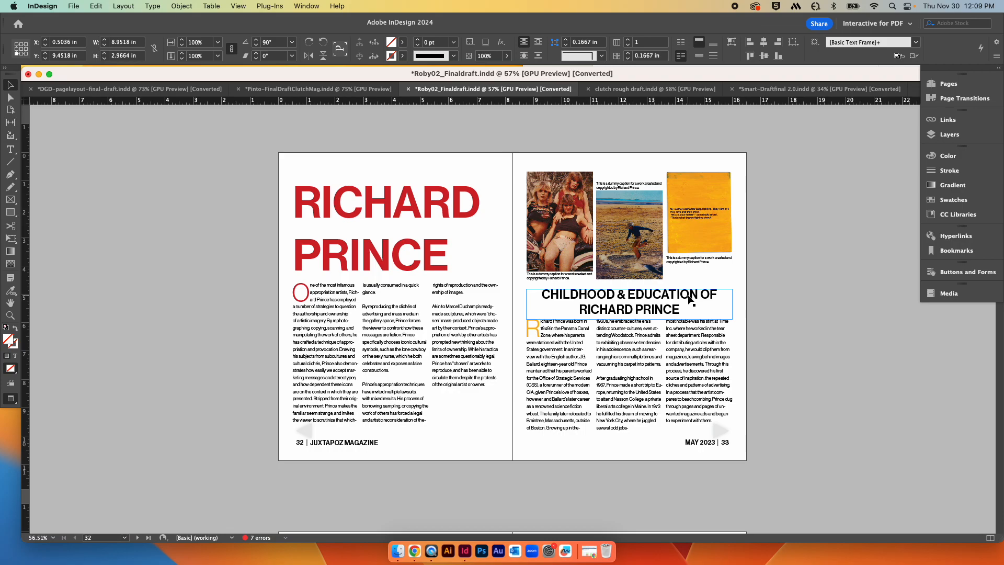
{"action": "scroll", "coordinate": [774, 330], "scroll_direction": "down", "scroll_amount": 10}
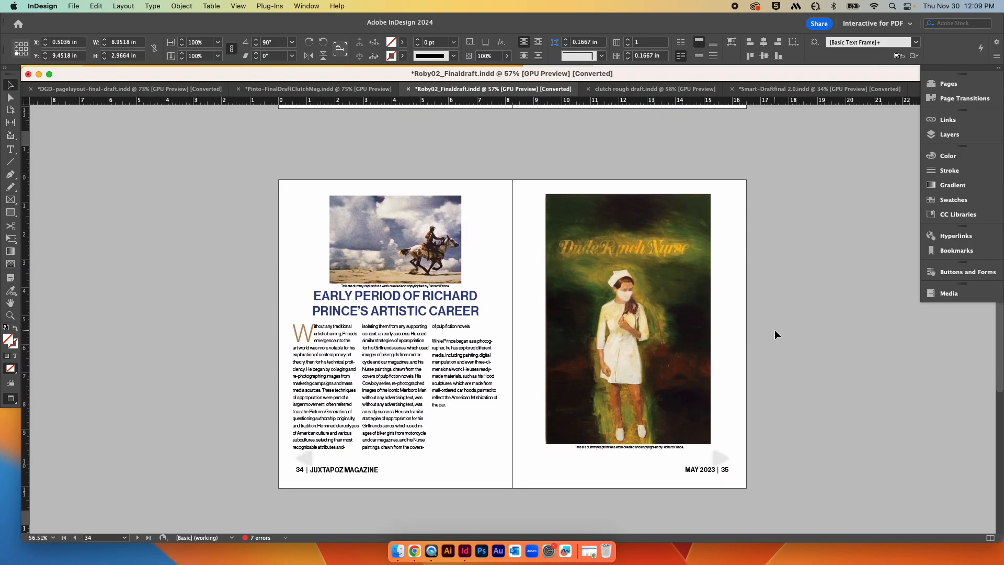
{"action": "scroll", "coordinate": [773, 329], "scroll_direction": "down", "scroll_amount": 6}
{"action": "scroll", "coordinate": [499, 223], "scroll_direction": "up", "scroll_amount": 2}
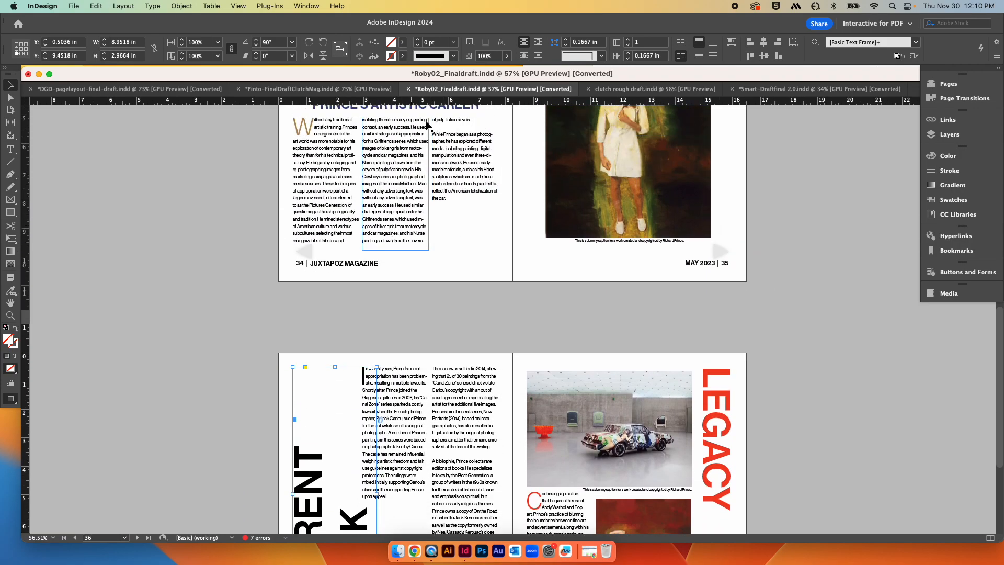
{"action": "scroll", "coordinate": [482, 258], "scroll_direction": "down", "scroll_amount": 3}
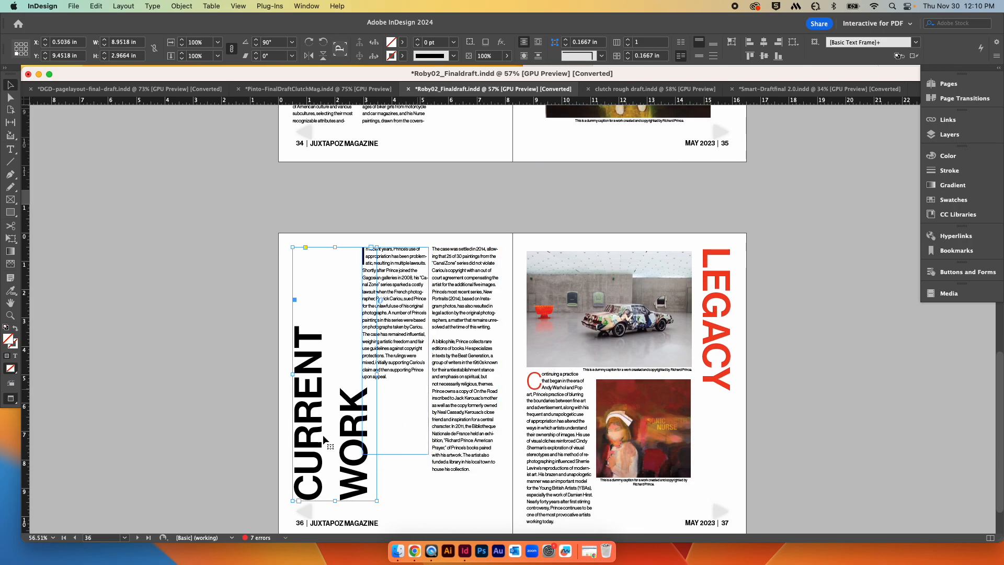
{"action": "scroll", "coordinate": [345, 423], "scroll_direction": "up", "scroll_amount": 5}
{"action": "scroll", "coordinate": [334, 428], "scroll_direction": "down", "scroll_amount": 5}
{"action": "scroll", "coordinate": [376, 324], "scroll_direction": "up", "scroll_amount": 3}
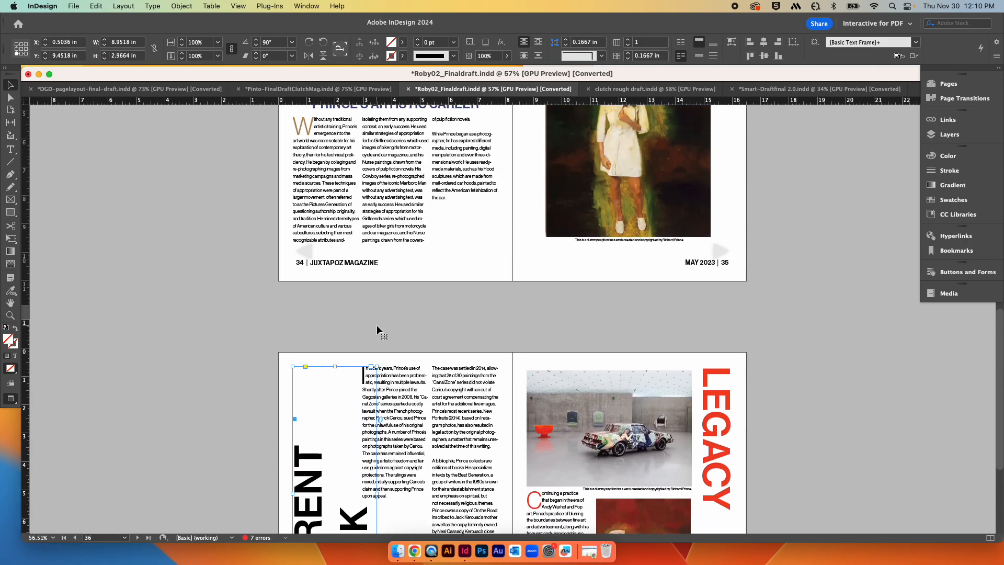
{"action": "scroll", "coordinate": [377, 325], "scroll_direction": "up", "scroll_amount": 3}
{"action": "left_click", "coordinate": [401, 229]}
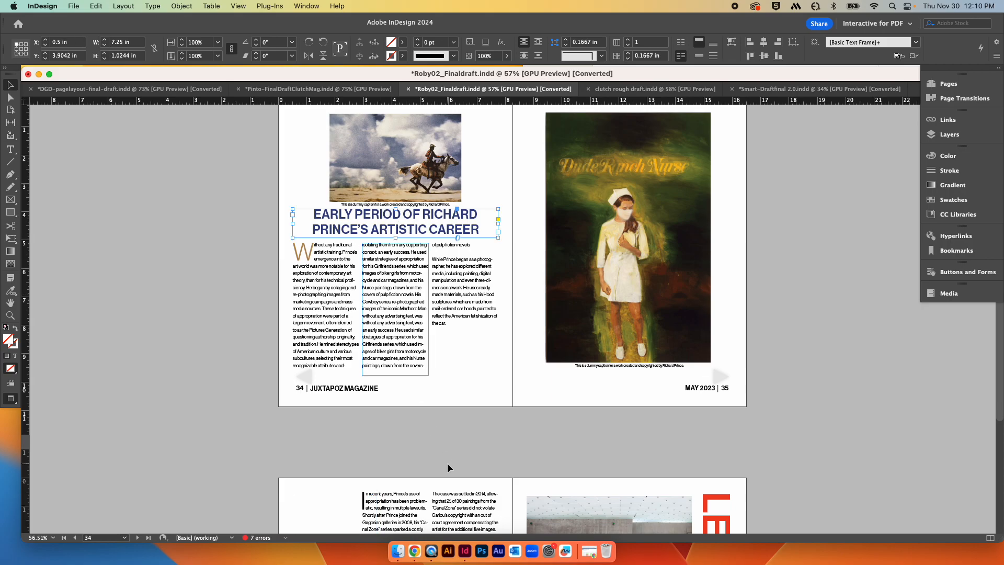
{"action": "scroll", "coordinate": [447, 462], "scroll_direction": "down", "scroll_amount": 4}
{"action": "left_click", "coordinate": [311, 482]}
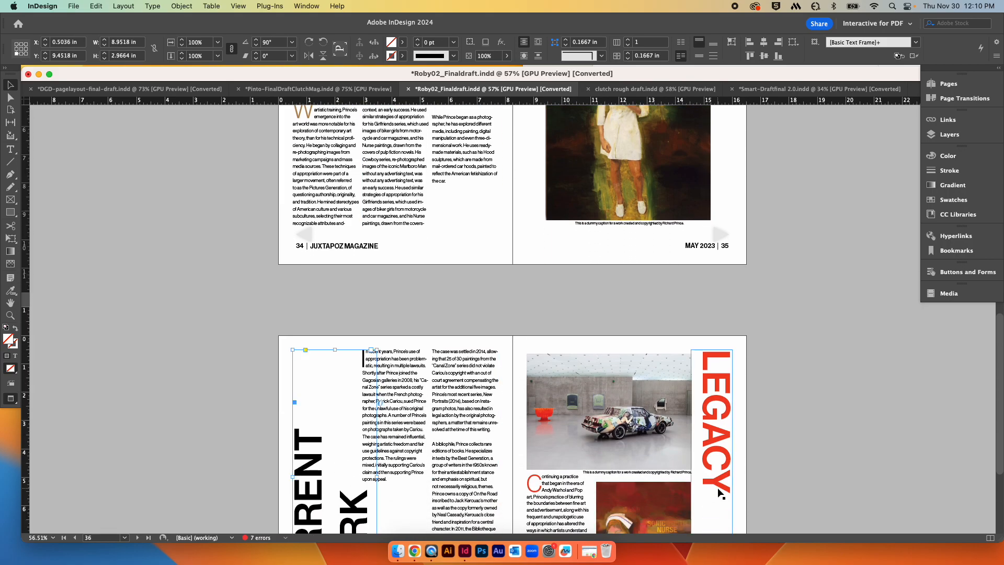
{"action": "scroll", "coordinate": [718, 491], "scroll_direction": "down", "scroll_amount": 4}
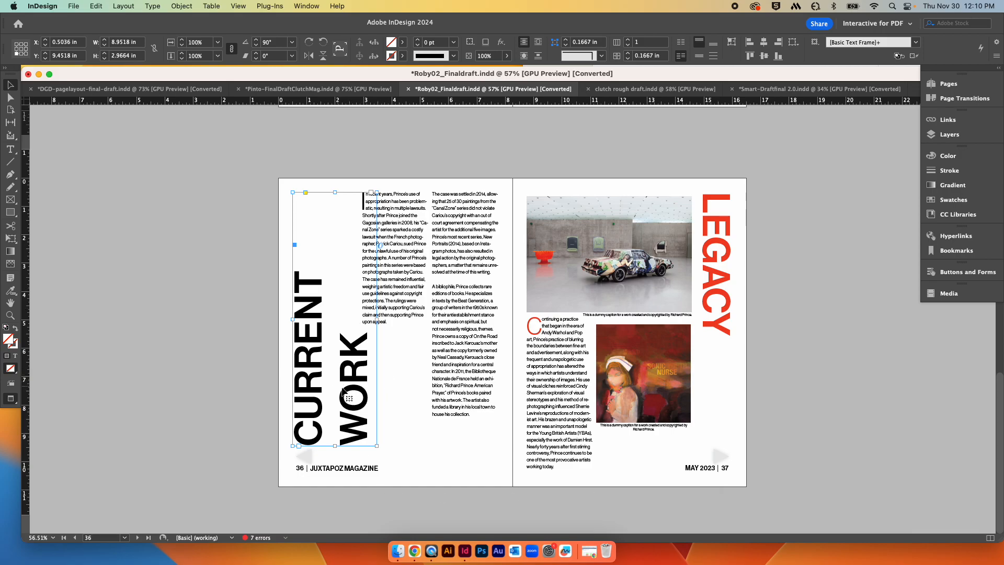
{"action": "left_click_drag", "start_coordinate": [349, 378], "coordinate": [362, 395]}
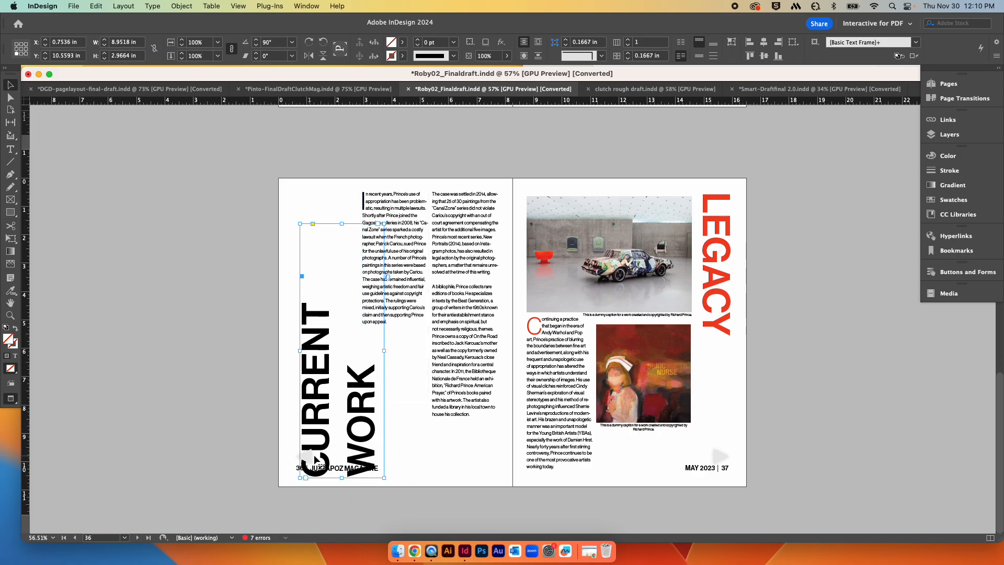
{"action": "left_click_drag", "start_coordinate": [365, 400], "coordinate": [367, 378]}
{"action": "key", "text": "super+z"}
{"action": "key", "text": "super+z"}
{"action": "key", "text": "super+z"}
{"action": "key", "text": "super+z"}
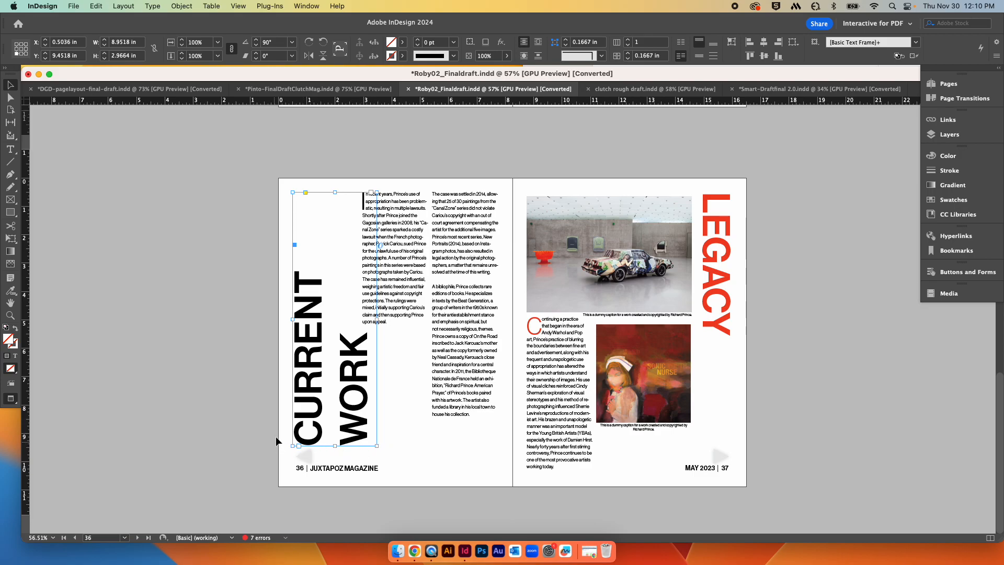
Step: Move the vertical CURRENT WORK heading frame slightly right and down on page 36
{"action": "left_click", "coordinate": [316, 315]}
{"action": "left_click_drag", "start_coordinate": [317, 315], "coordinate": [325, 338]}
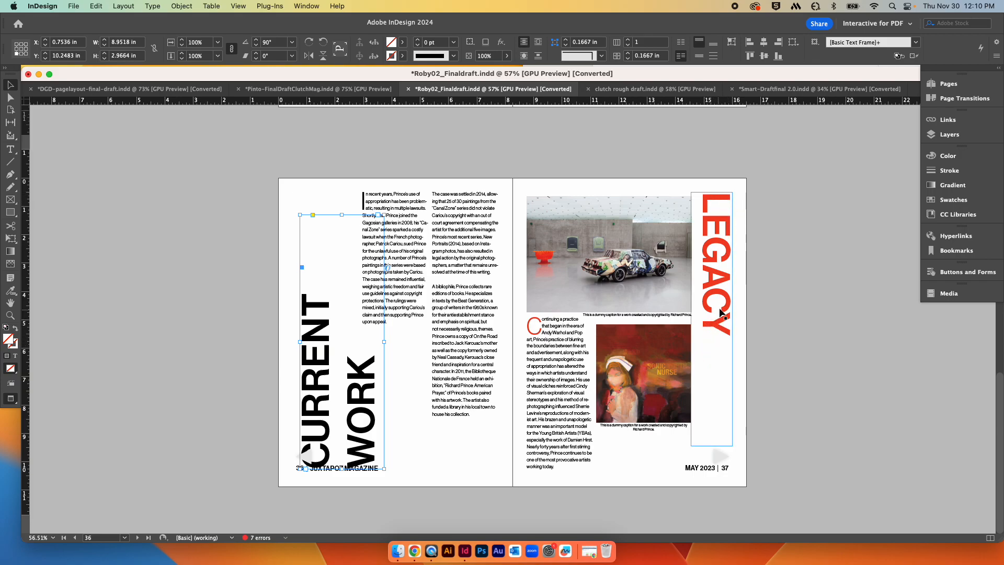
Step: Scroll back and forth through the Richard Prince spreads on pages 32 to 37 to review their layouts
{"action": "scroll", "coordinate": [721, 309], "scroll_direction": "up", "scroll_amount": 5}
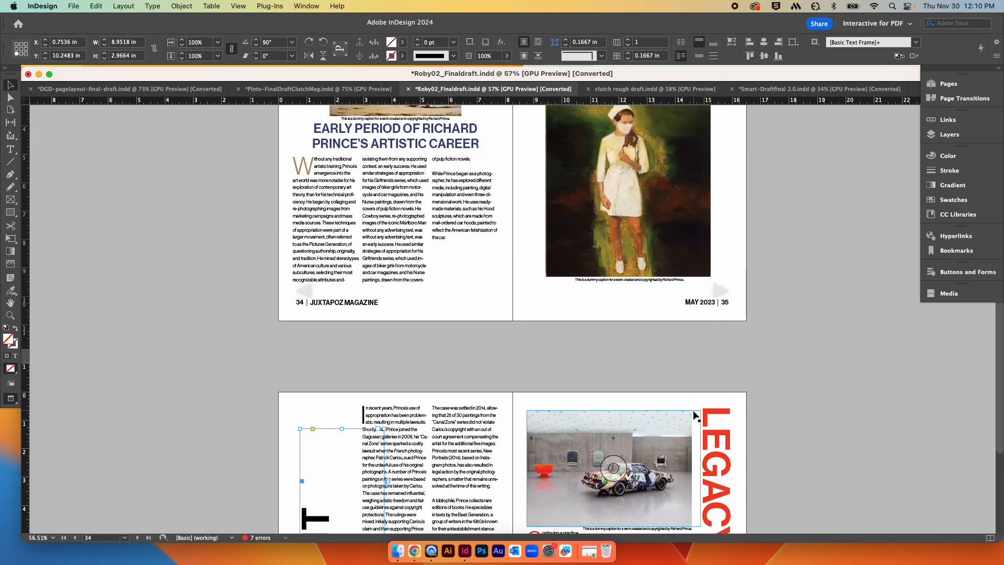
{"action": "scroll", "coordinate": [761, 421], "scroll_direction": "down", "scroll_amount": 3}
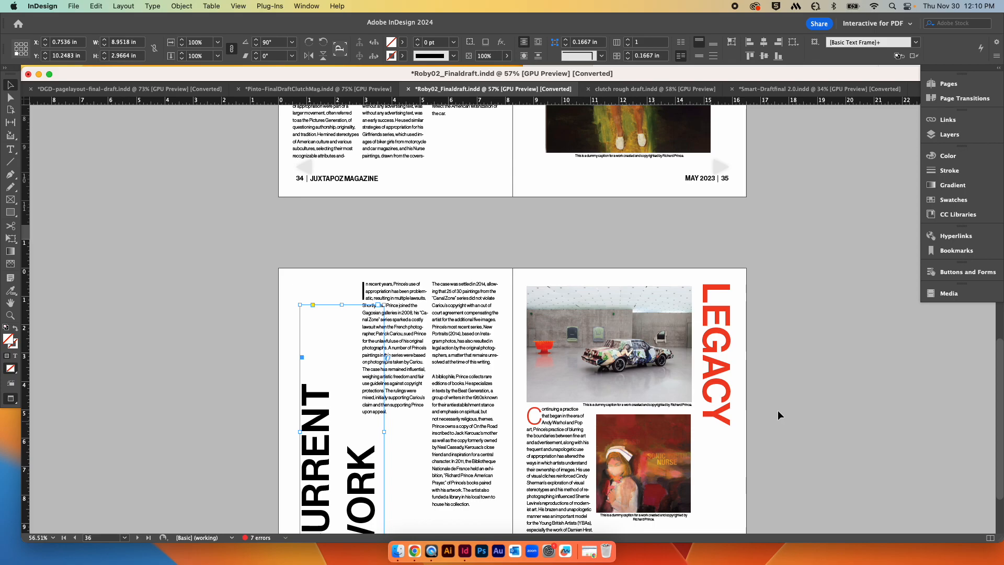
{"action": "scroll", "coordinate": [768, 419], "scroll_direction": "down", "scroll_amount": 2}
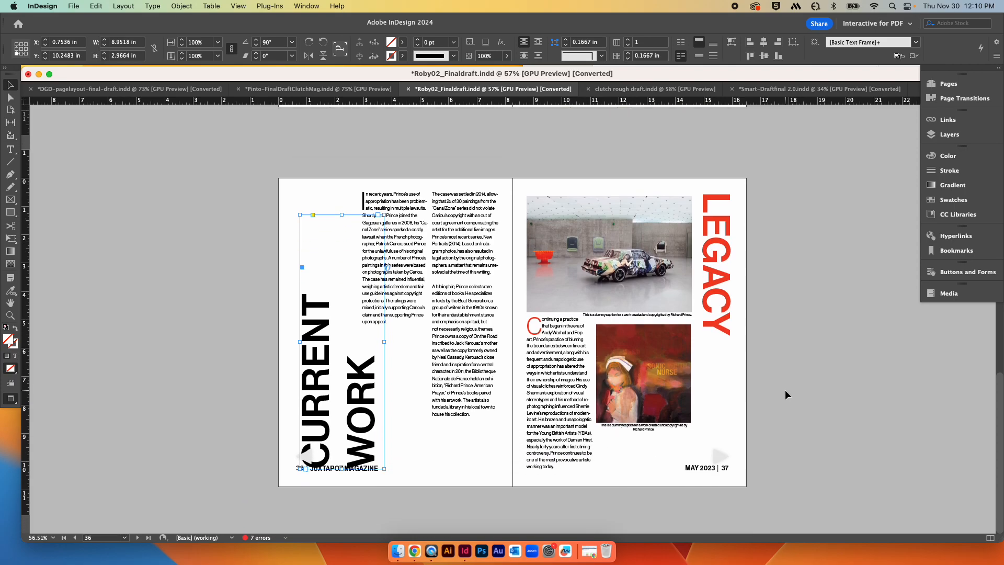
{"action": "scroll", "coordinate": [785, 390], "scroll_direction": "up", "scroll_amount": 15}
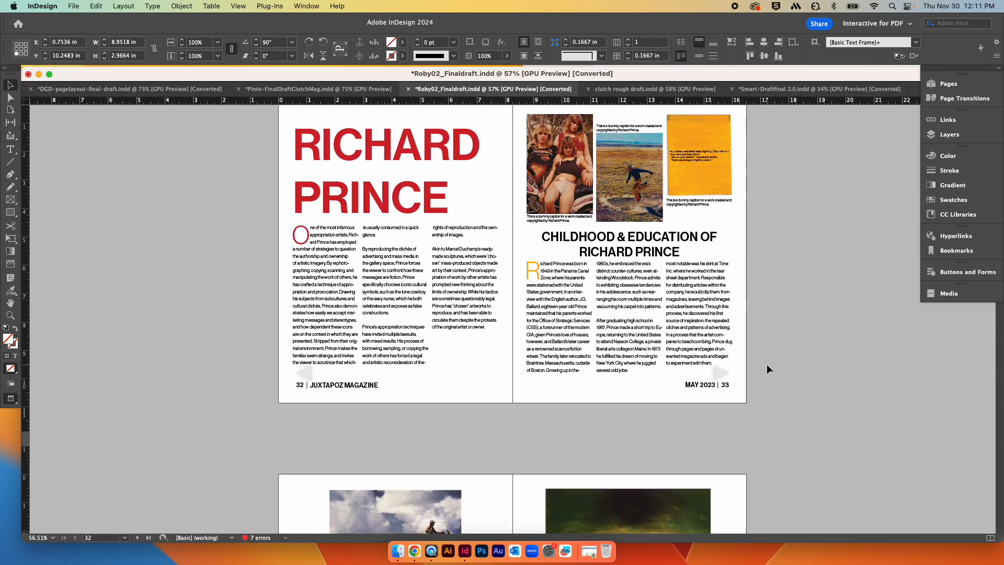
{"action": "scroll", "coordinate": [791, 361], "scroll_direction": "up", "scroll_amount": 1}
{"action": "scroll", "coordinate": [791, 360], "scroll_direction": "down", "scroll_amount": 10}
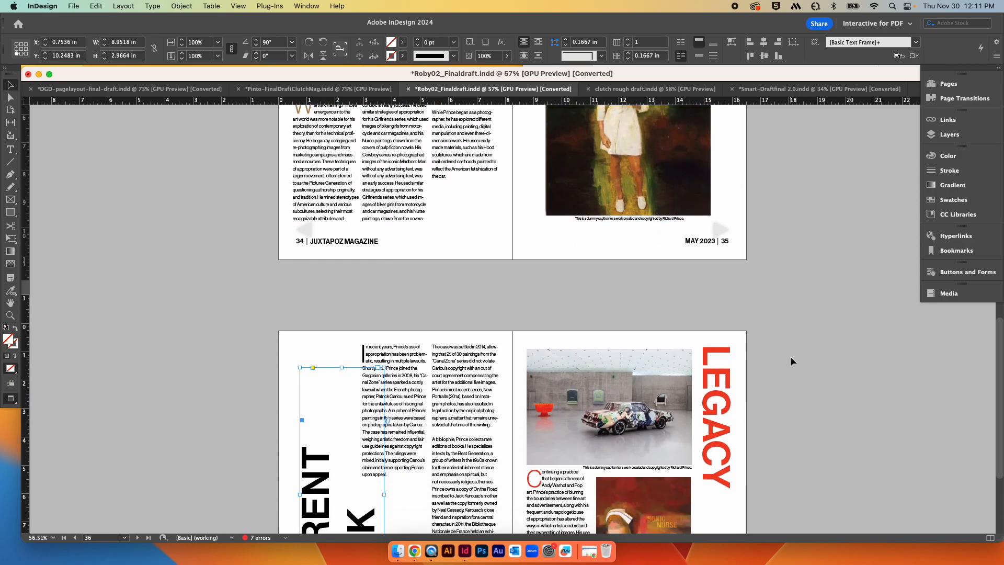
{"action": "scroll", "coordinate": [790, 361], "scroll_direction": "down", "scroll_amount": 3}
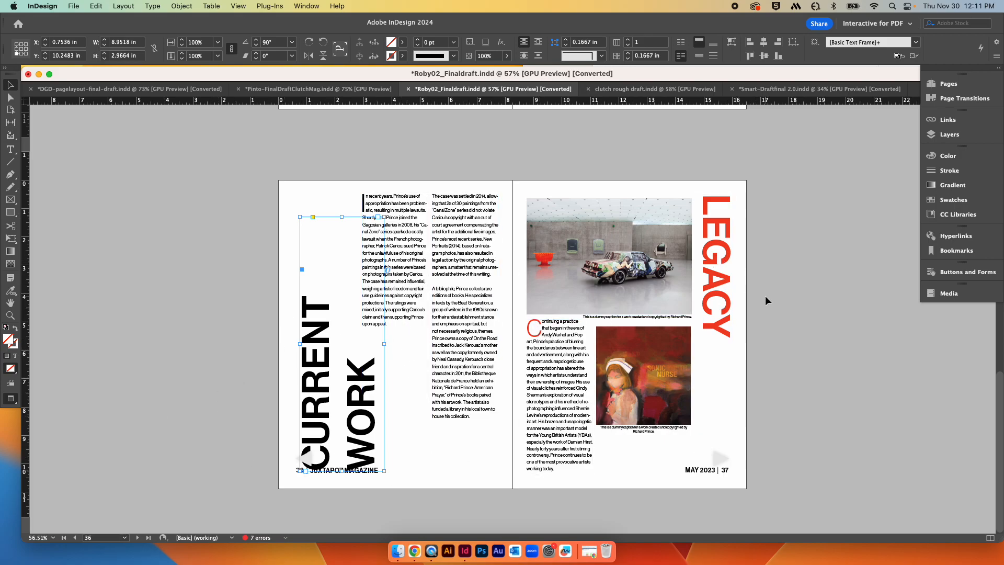
{"action": "scroll", "coordinate": [767, 299], "scroll_direction": "up", "scroll_amount": 9}
{"action": "scroll", "coordinate": [767, 299], "scroll_direction": "up", "scroll_amount": 4}
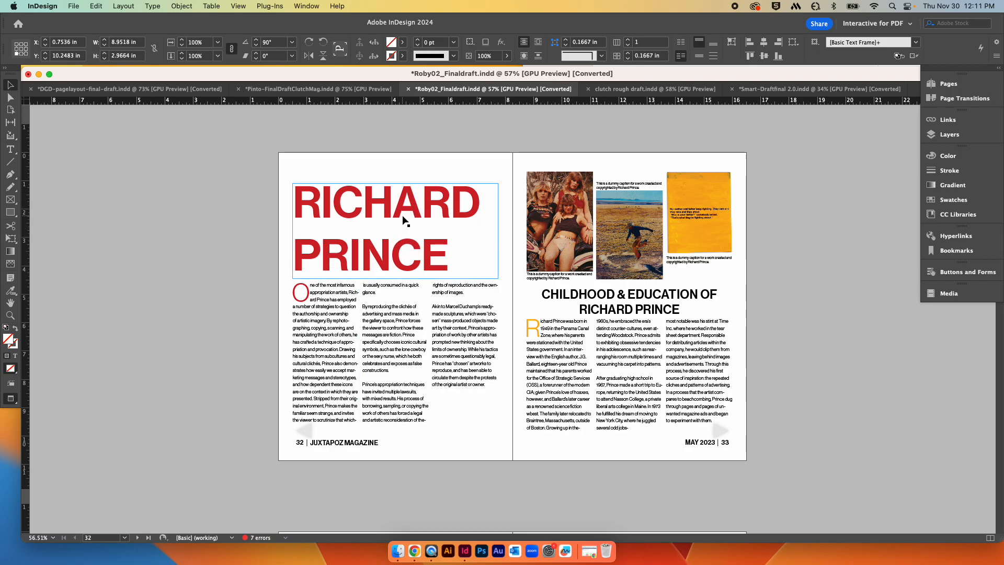
{"action": "scroll", "coordinate": [739, 460], "scroll_direction": "down", "scroll_amount": 12}
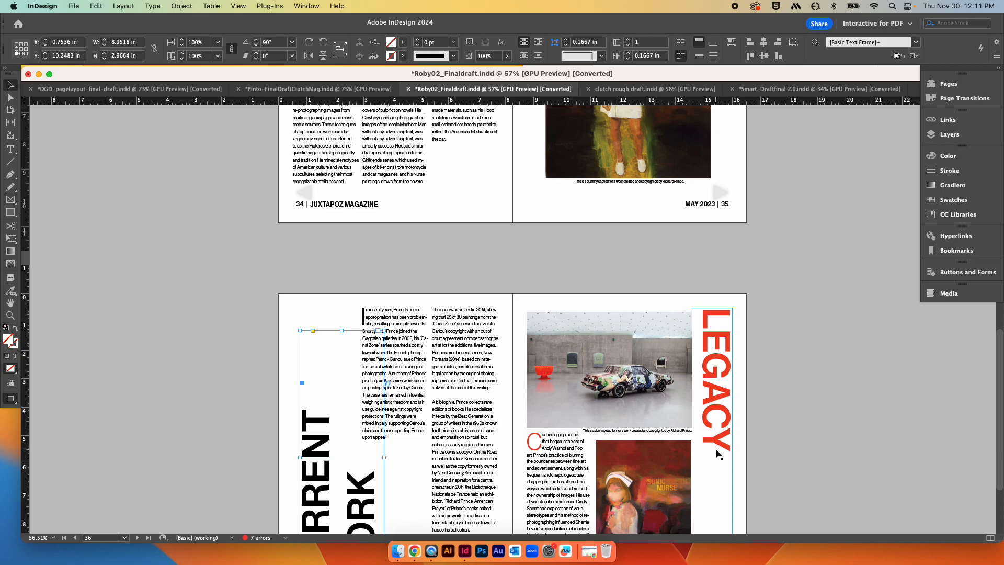
{"action": "scroll", "coordinate": [718, 450], "scroll_direction": "up", "scroll_amount": 12}
Step: Move the RICHARD PRINCE title frame slightly up and left on page 32
{"action": "left_click_drag", "start_coordinate": [388, 260], "coordinate": [379, 240]}
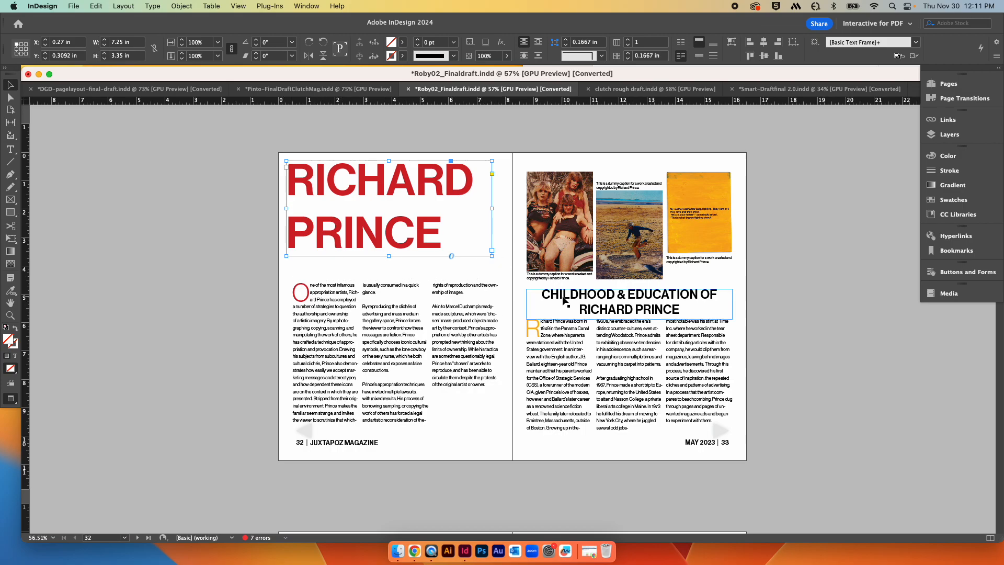
{"action": "scroll", "coordinate": [488, 281], "scroll_direction": "down", "scroll_amount": 3}
{"action": "scroll", "coordinate": [487, 281], "scroll_direction": "down", "scroll_amount": 2}
{"action": "scroll", "coordinate": [366, 267], "scroll_direction": "up", "scroll_amount": 5}
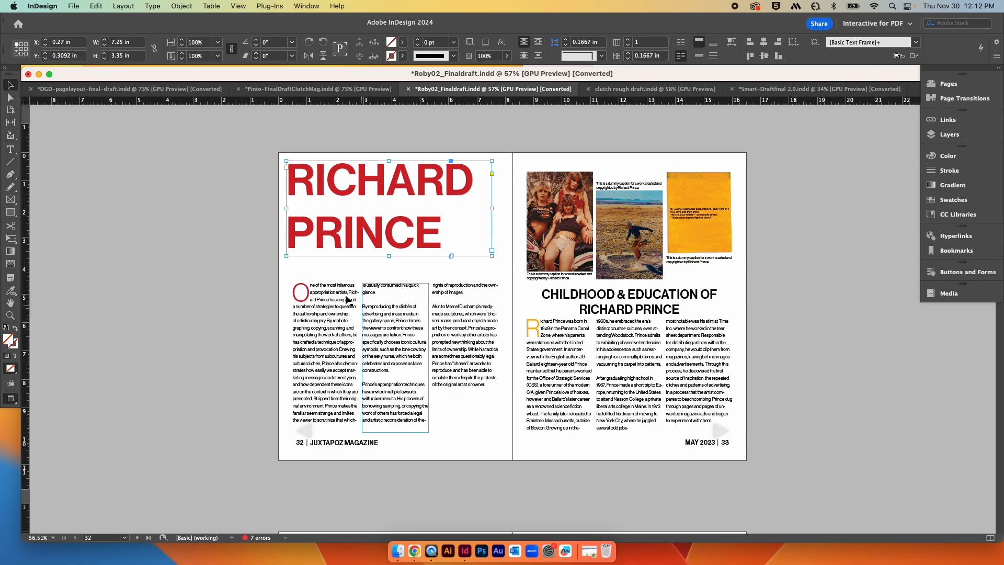
{"action": "left_click", "coordinate": [346, 341]}
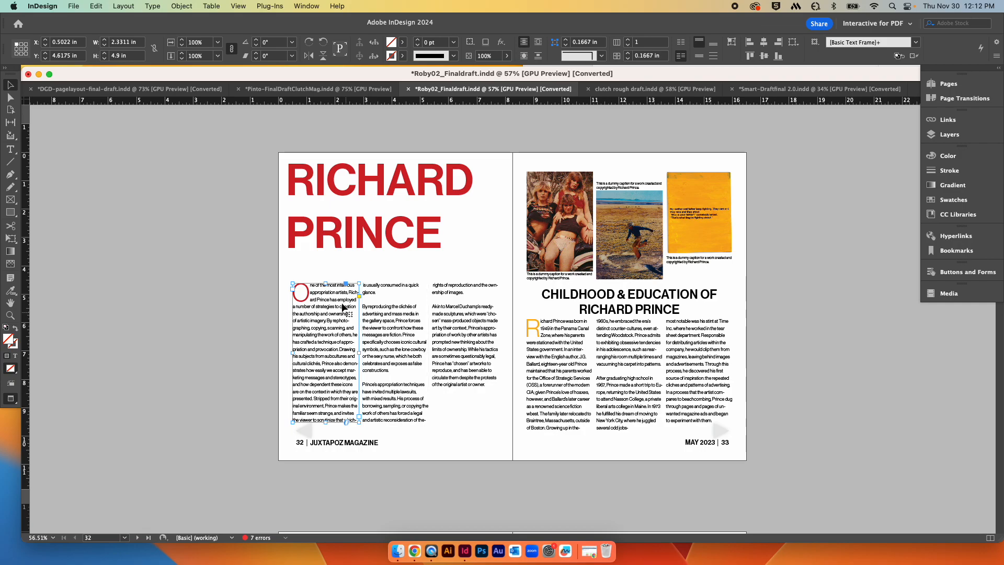
{"action": "left_click_drag", "start_coordinate": [324, 284], "coordinate": [324, 311]}
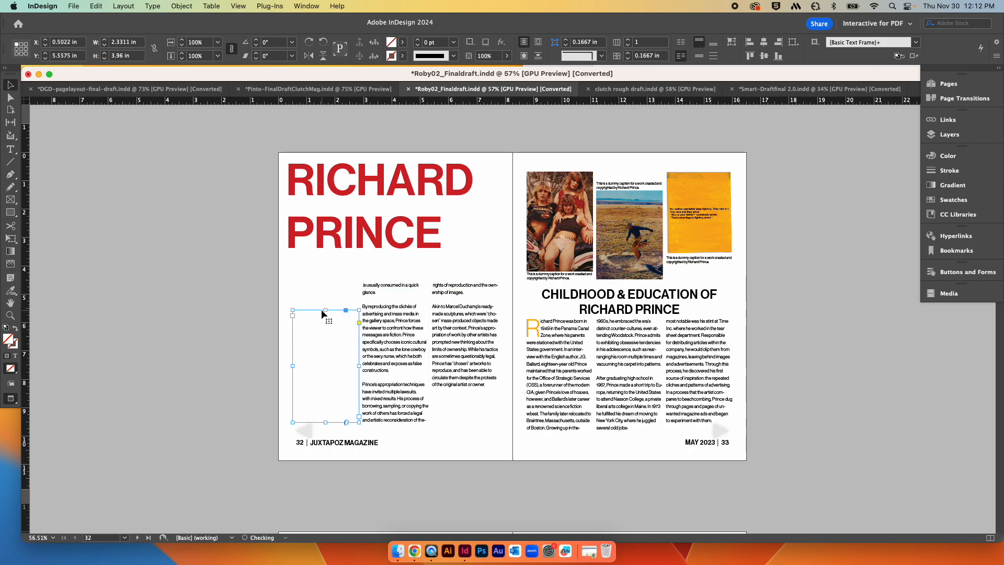
{"action": "key", "text": "super+z"}
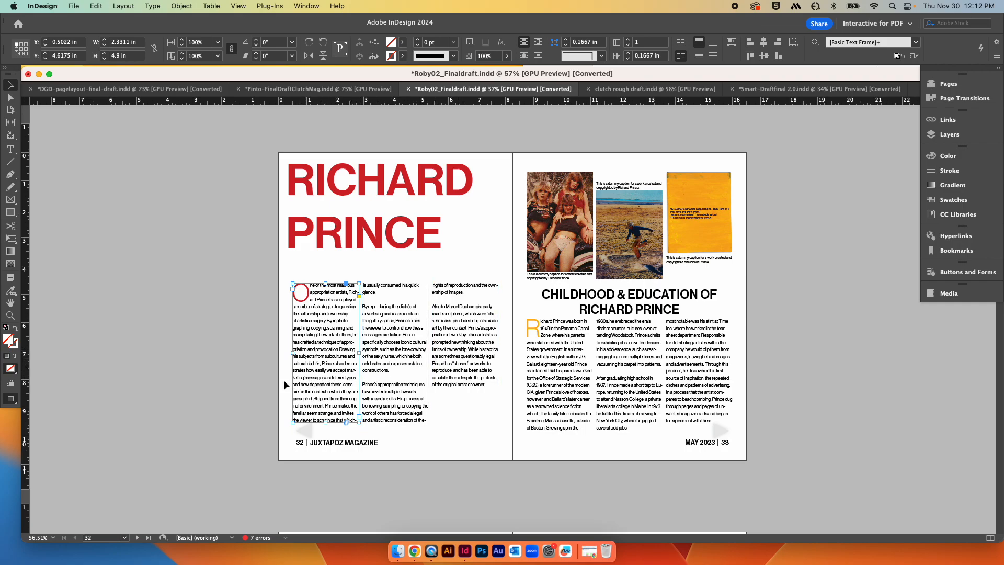
Step: Try inserting a column break before “Prince has “chosen” artworks” in the third text column on page 32
{"action": "left_click", "coordinate": [469, 359]}
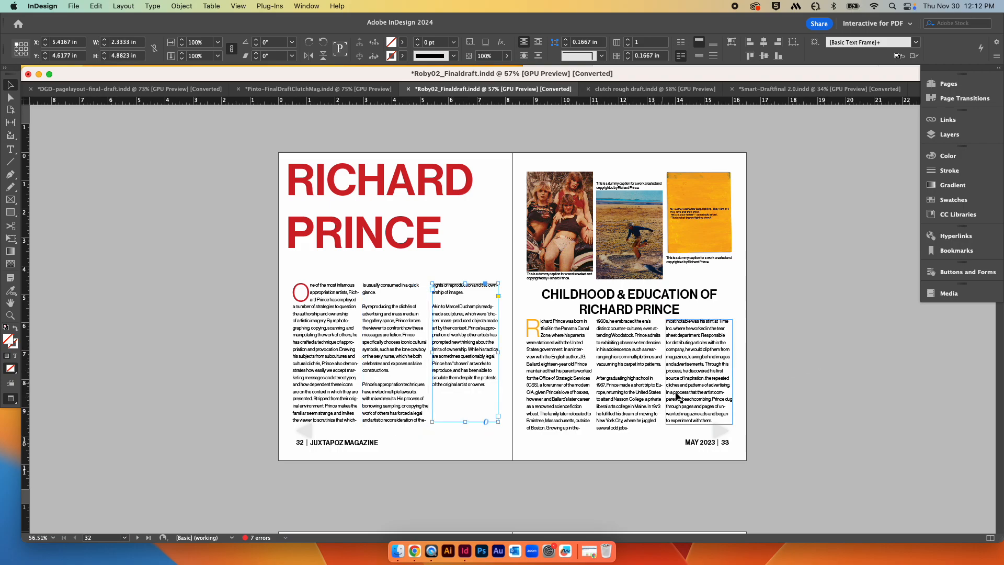
{"action": "left_click_drag", "start_coordinate": [465, 421], "coordinate": [498, 422]}
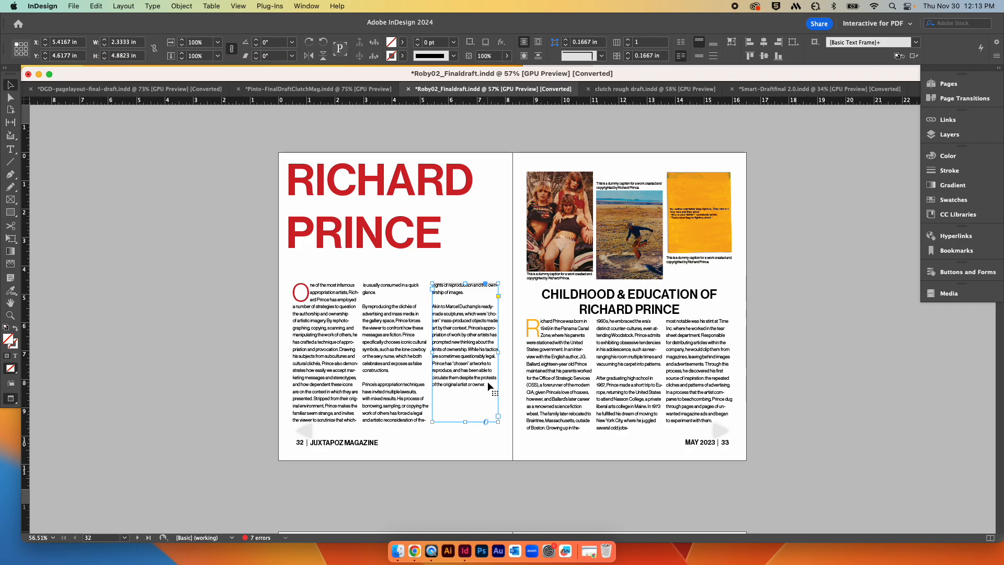
{"action": "double_click", "coordinate": [472, 363]}
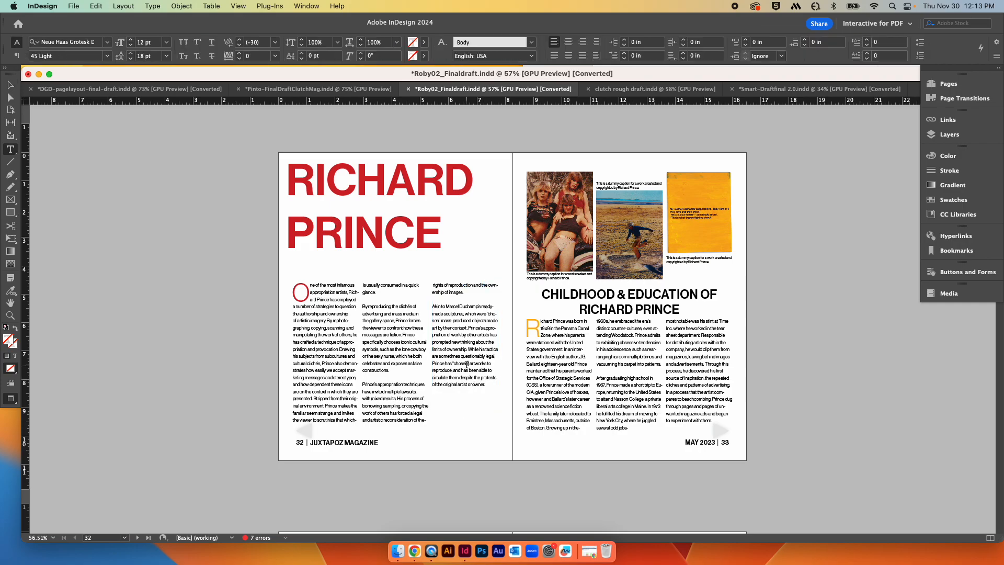
{"action": "left_click", "coordinate": [481, 417]}
{"action": "key", "text": "super+equal"}
{"action": "key", "text": "super+equal"}
{"action": "key", "text": "super+equal"}
{"action": "key", "text": "super+equal"}
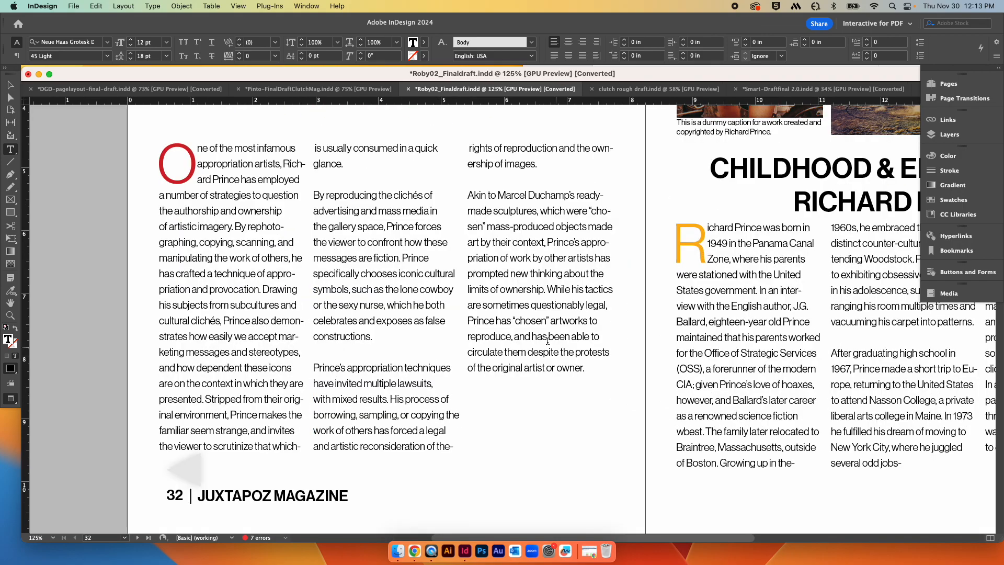
{"action": "left_click", "coordinate": [469, 320]}
{"action": "left_click", "coordinate": [153, 6]}
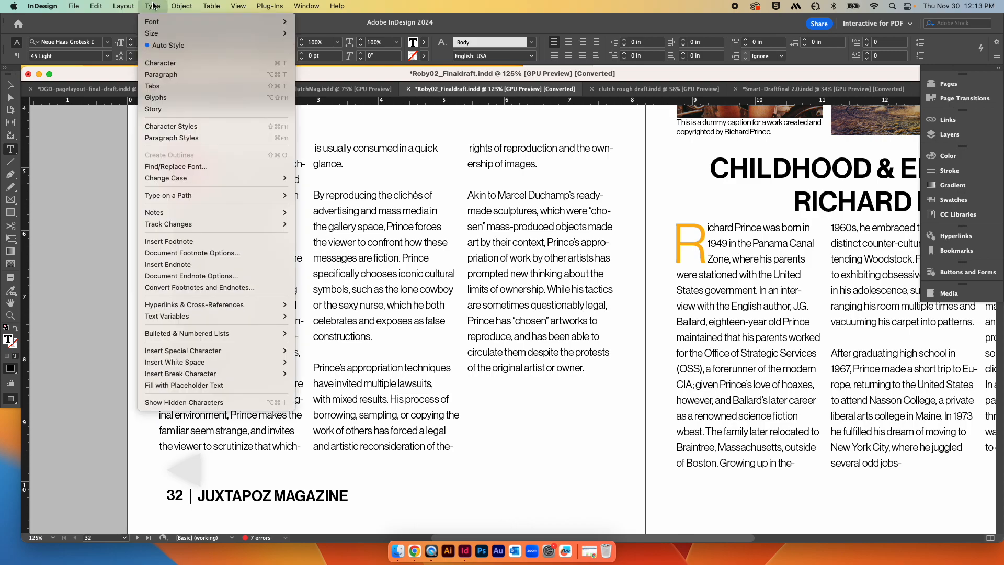
{"action": "mouse_move", "coordinate": [288, 362]}
{"action": "mouse_move", "coordinate": [260, 375]}
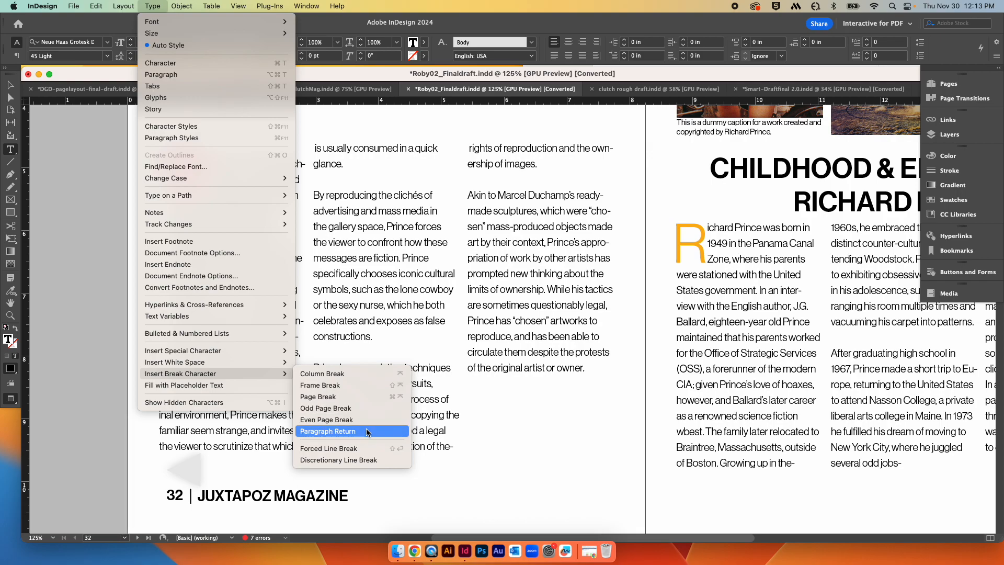
{"action": "left_click", "coordinate": [344, 374]}
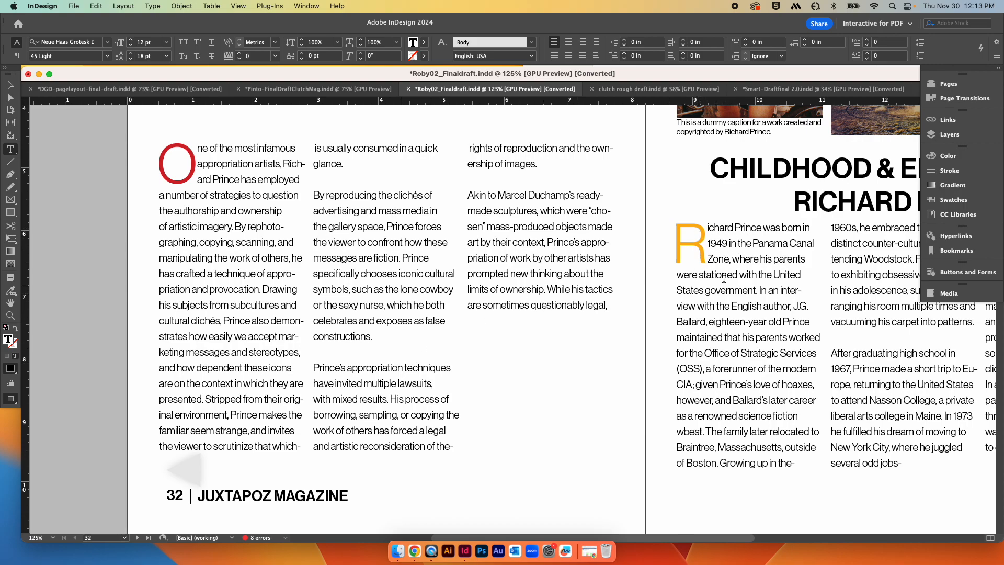
{"action": "key", "text": "super+z"}
Step: Try an Even Page Break at the same point in the third column, then undo the last two changes
{"action": "scroll", "coordinate": [696, 264], "scroll_direction": "right", "scroll_amount": 1}
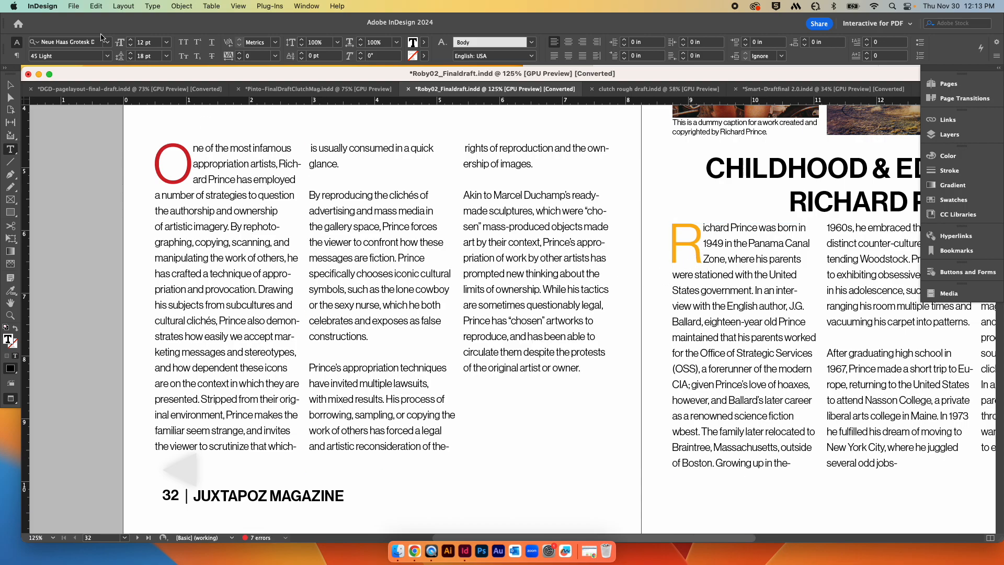
{"action": "left_click", "coordinate": [181, 7]}
{"action": "mouse_move", "coordinate": [153, 5]}
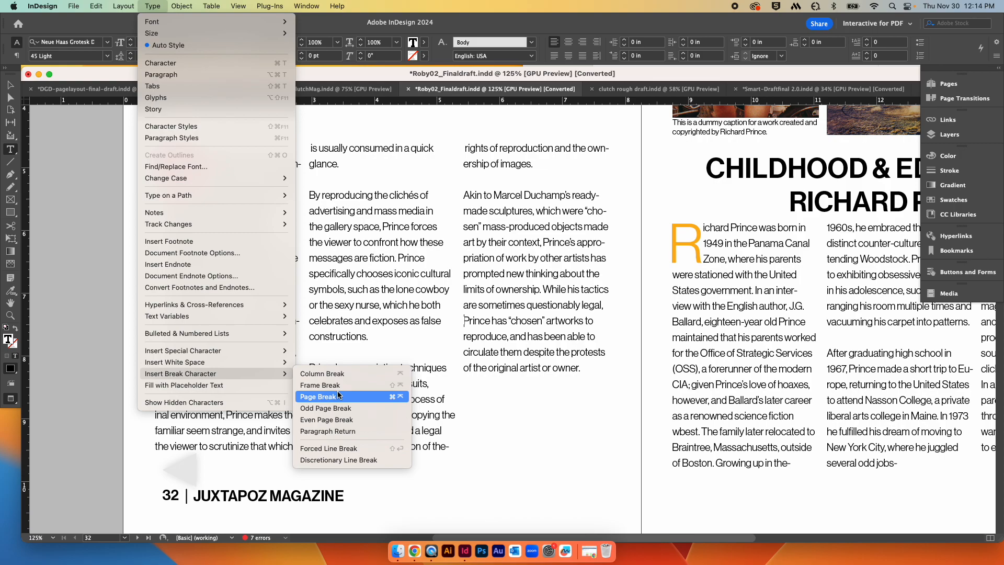
{"action": "left_click", "coordinate": [335, 420]}
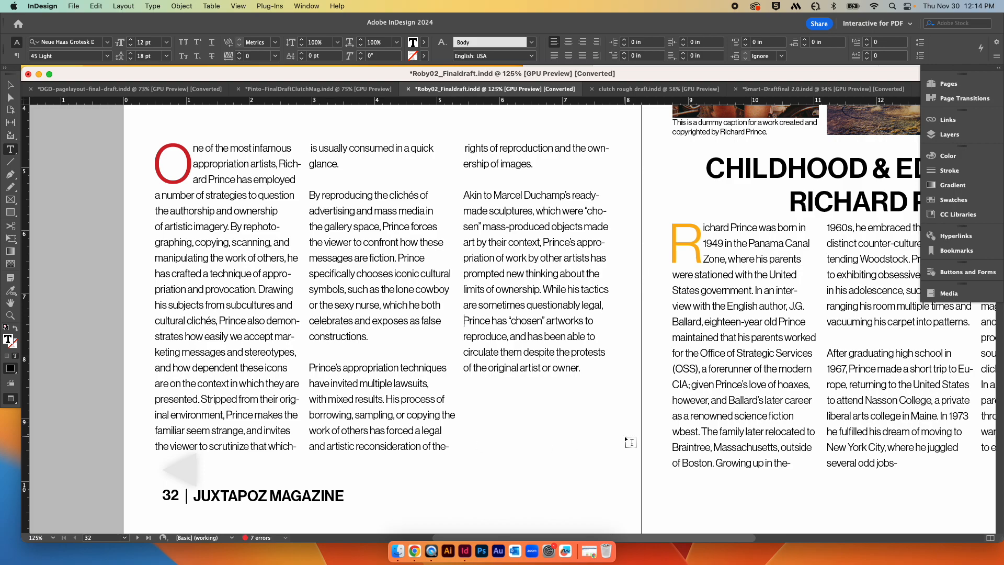
{"action": "scroll", "coordinate": [631, 443], "scroll_direction": "down", "scroll_amount": 8}
{"action": "scroll", "coordinate": [631, 442], "scroll_direction": "up", "scroll_amount": 8}
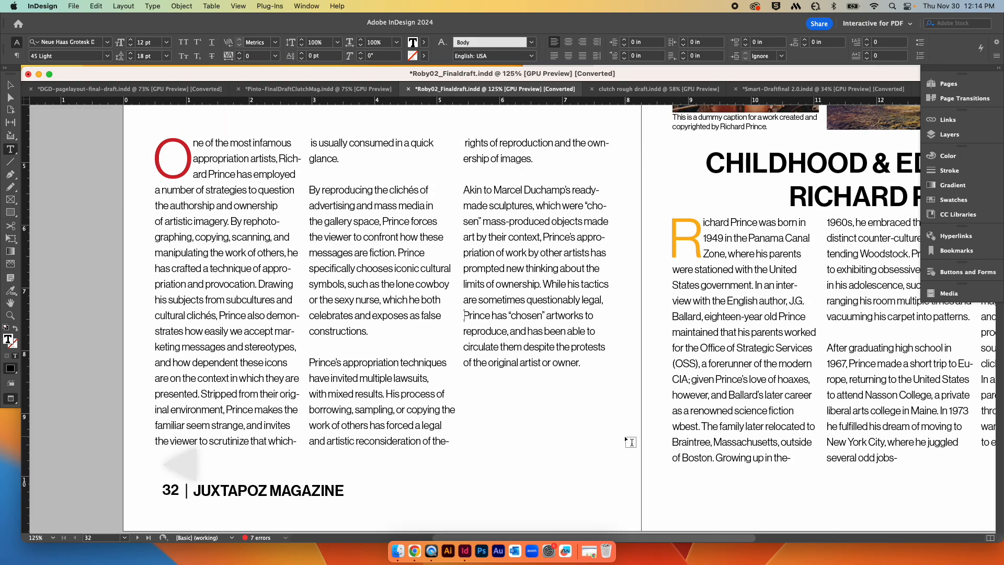
{"action": "key", "text": "Escape"}
{"action": "left_click", "coordinate": [614, 432]}
{"action": "scroll", "coordinate": [614, 433], "scroll_direction": "up", "scroll_amount": 1}
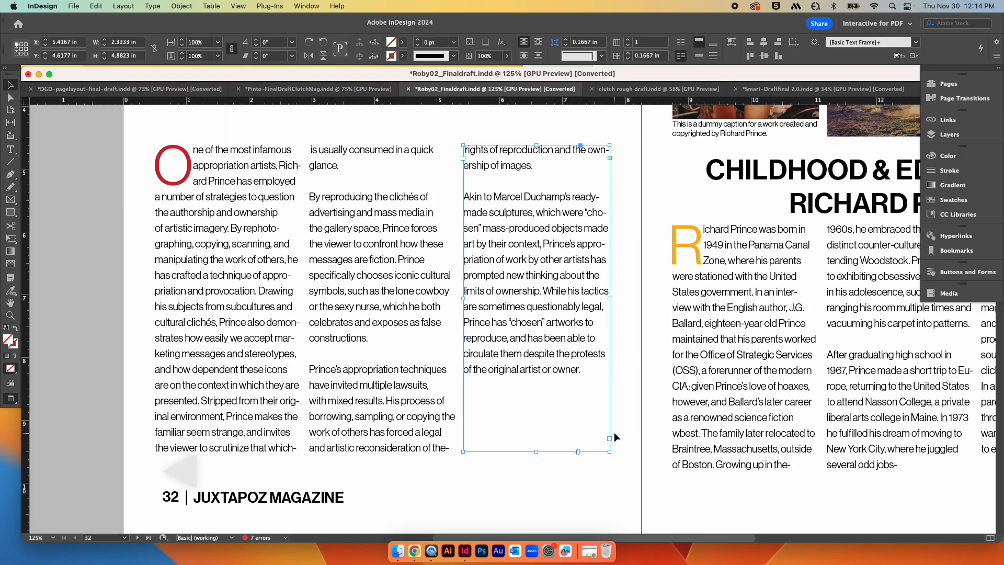
{"action": "key", "text": "super+z"}
{"action": "key", "text": "super+z"}
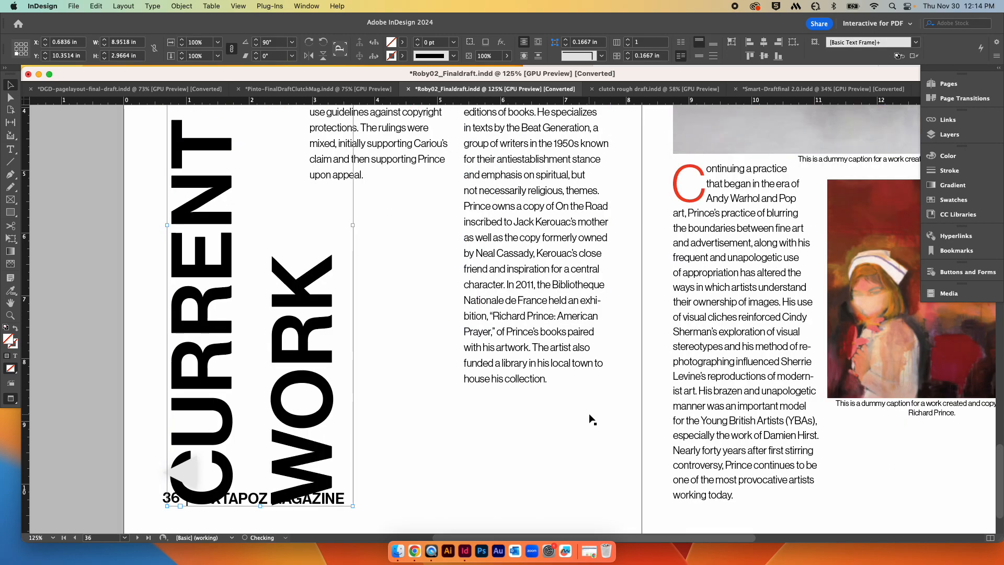
Step: Zoom and scroll through pages 32 to 37 to review the Richard Prince spreads
{"action": "scroll", "coordinate": [590, 416], "scroll_direction": "up", "scroll_amount": 5}
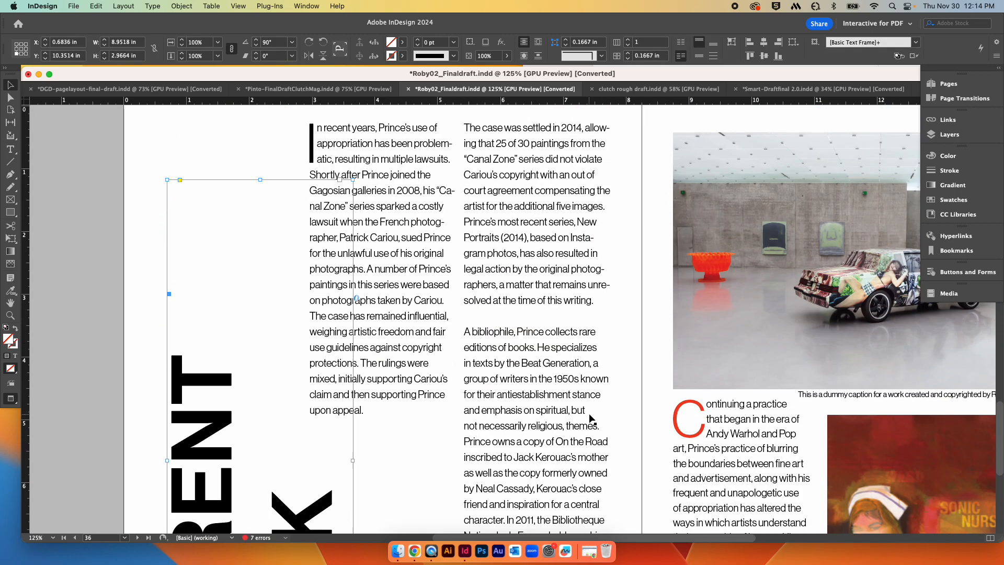
{"action": "scroll", "coordinate": [589, 417], "scroll_direction": "down", "scroll_amount": 6}
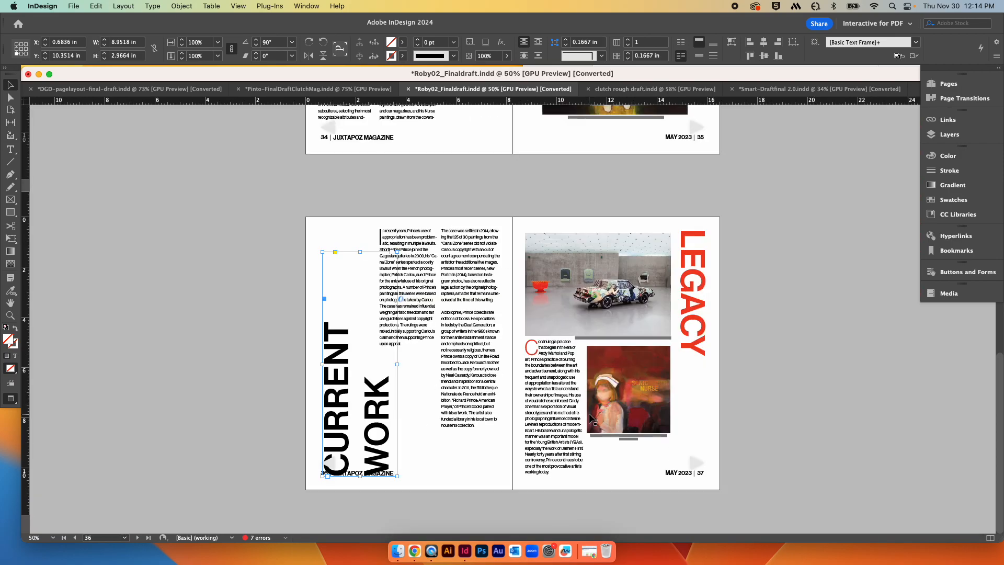
{"action": "scroll", "coordinate": [590, 417], "scroll_direction": "up", "scroll_amount": 3}
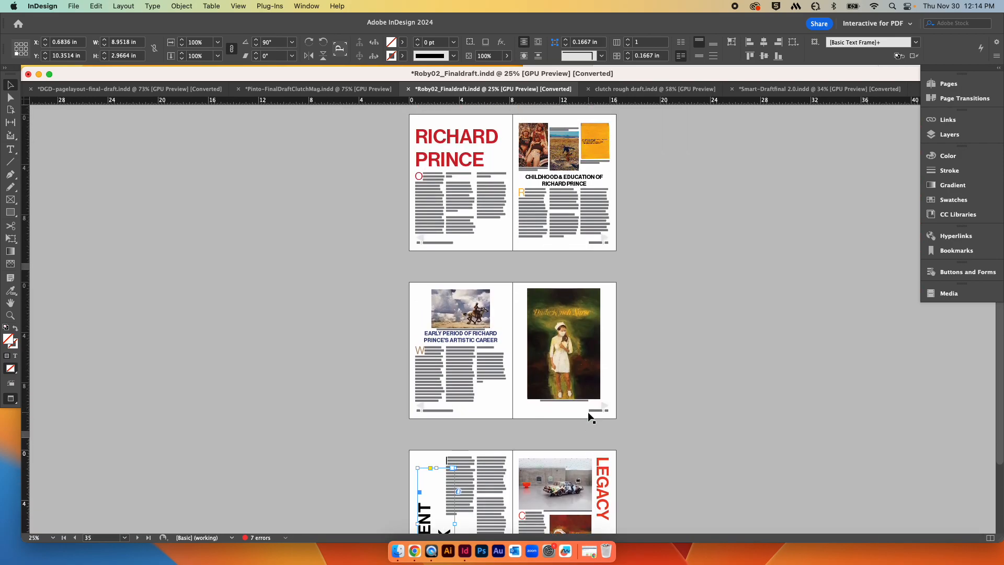
{"action": "key", "text": "super+equal"}
{"action": "key", "text": "super+equal"}
{"action": "key", "text": "super+equal"}
{"action": "scroll", "coordinate": [588, 410], "scroll_direction": "up", "scroll_amount": 20}
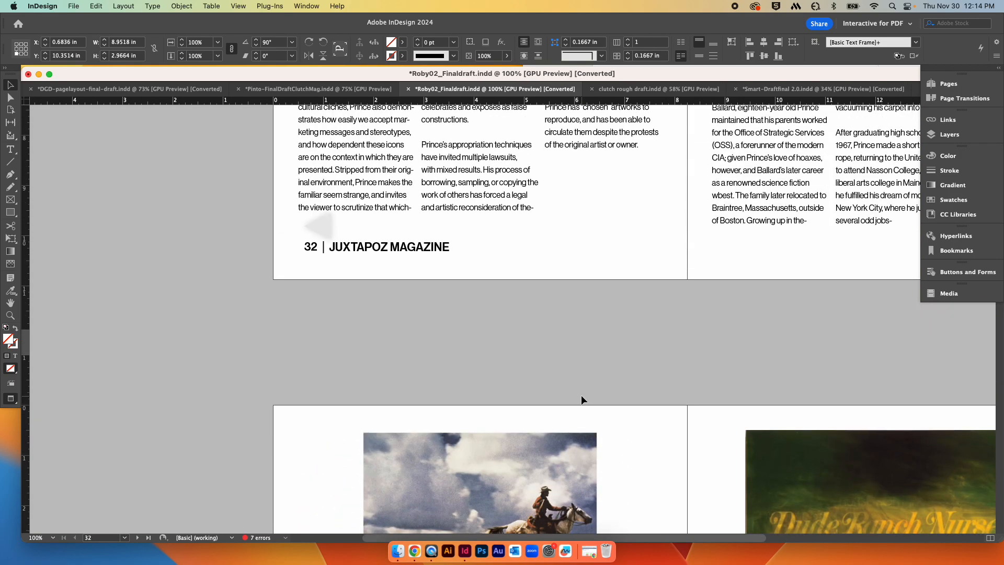
{"action": "scroll", "coordinate": [581, 396], "scroll_direction": "down", "scroll_amount": 7}
{"action": "scroll", "coordinate": [581, 395], "scroll_direction": "up", "scroll_amount": 12}
{"action": "scroll", "coordinate": [581, 396], "scroll_direction": "down", "scroll_amount": 2}
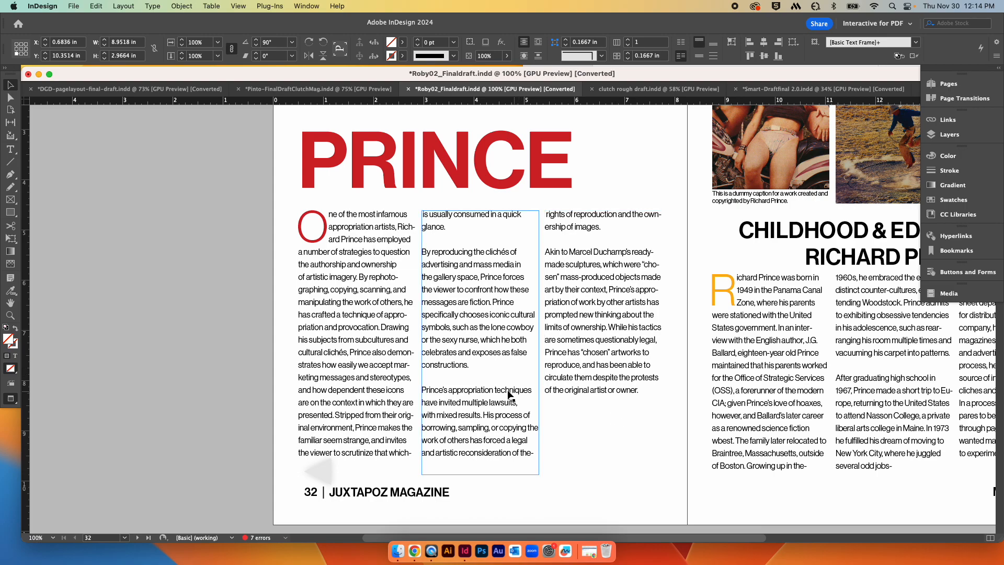
{"action": "key", "text": "super+minus"}
{"action": "key", "text": "super+minus"}
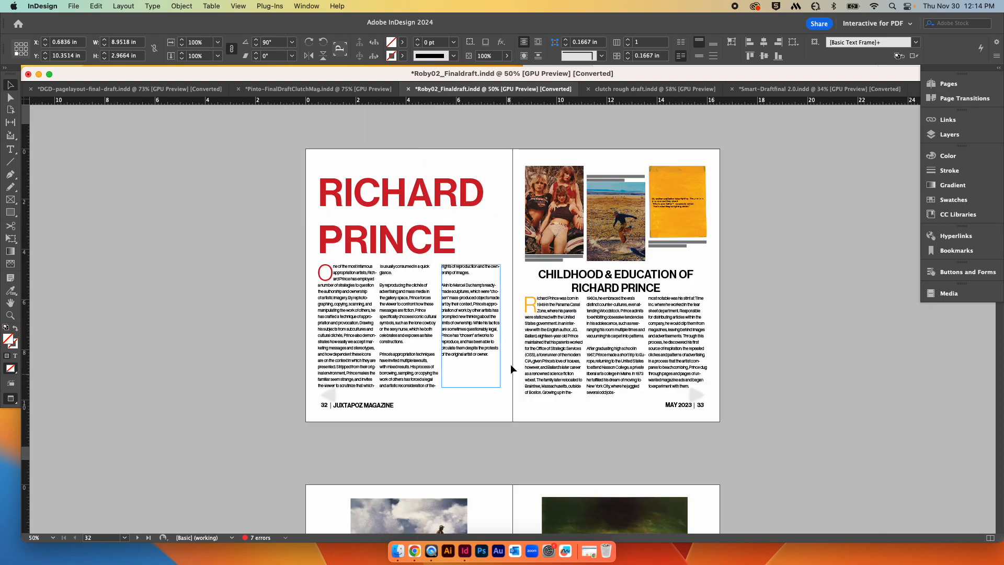
{"action": "scroll", "coordinate": [585, 413], "scroll_direction": "down", "scroll_amount": 10}
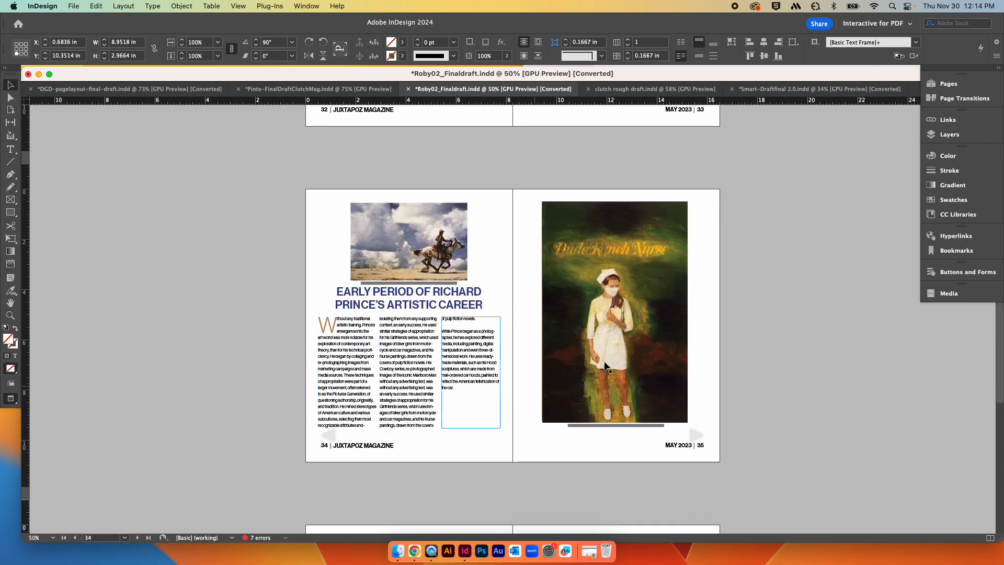
{"action": "scroll", "coordinate": [690, 411], "scroll_direction": "down", "scroll_amount": 8}
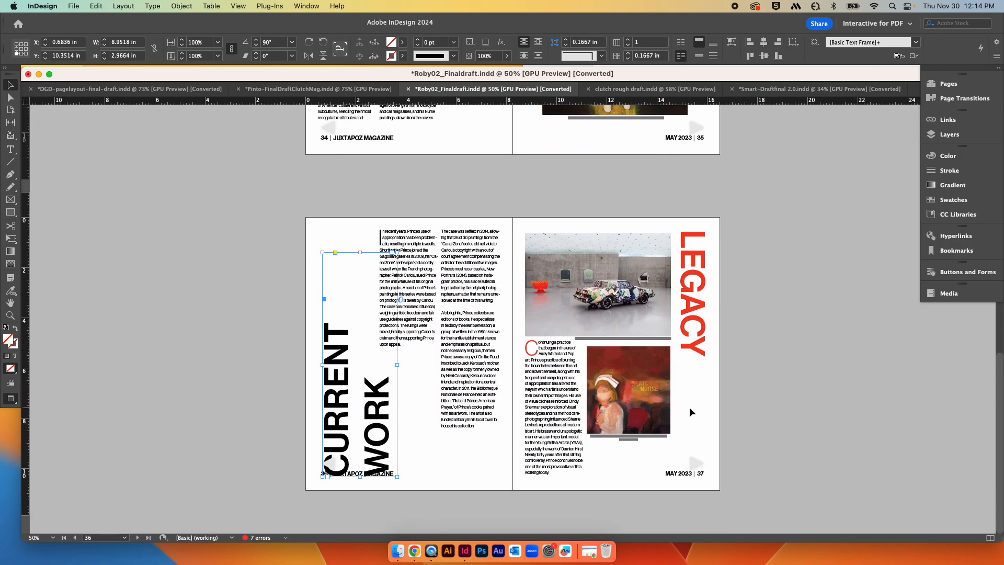
{"action": "scroll", "coordinate": [690, 411], "scroll_direction": "up", "scroll_amount": 5}
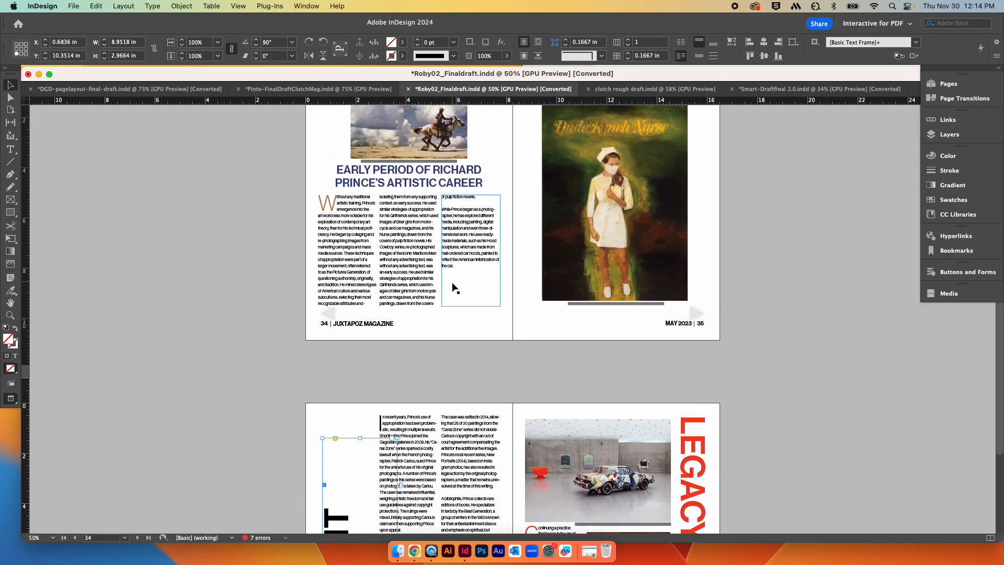
Step: Select the text frames on pages 34 and 36 to inspect the Richard Prince column layout
{"action": "scroll", "coordinate": [452, 282], "scroll_direction": "down", "scroll_amount": 2}
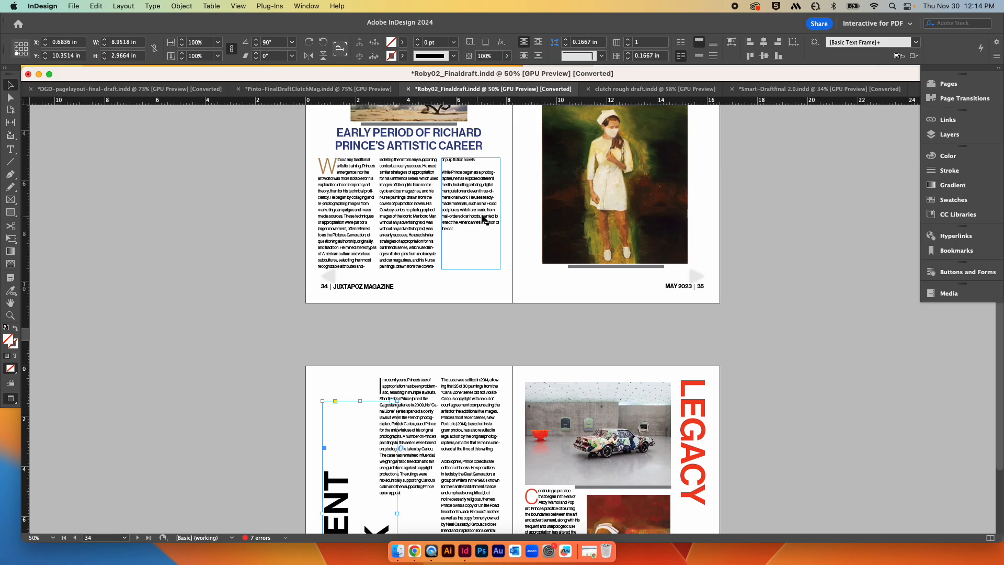
{"action": "left_click", "coordinate": [483, 218]}
{"action": "left_click", "coordinate": [400, 449]}
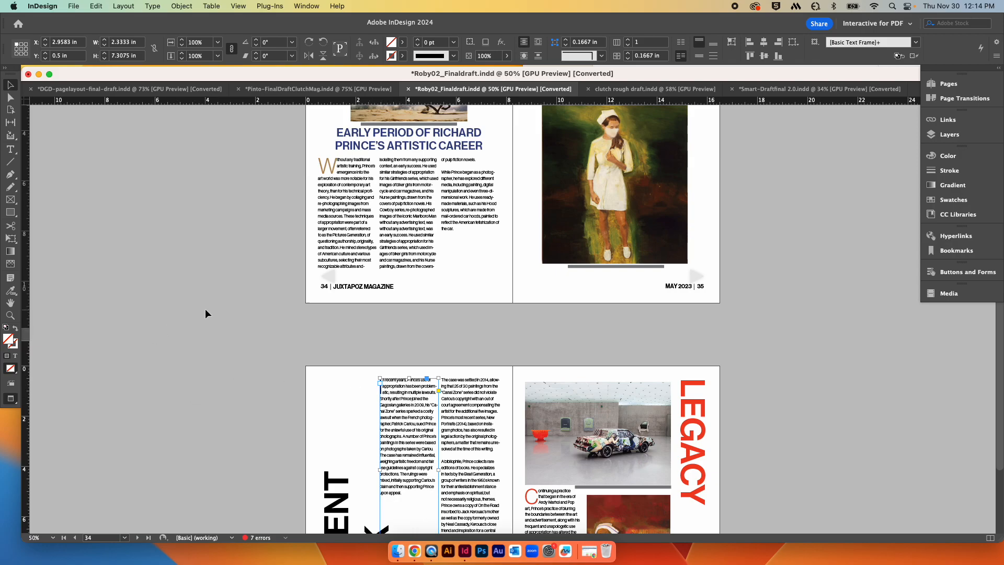
{"action": "scroll", "coordinate": [206, 314], "scroll_direction": "down", "scroll_amount": 5}
Step: Try shortening the text frame under the LEGACY photo on page 37, then undo the change
{"action": "left_click", "coordinate": [543, 418]}
{"action": "left_click_drag", "start_coordinate": [555, 477], "coordinate": [557, 447]}
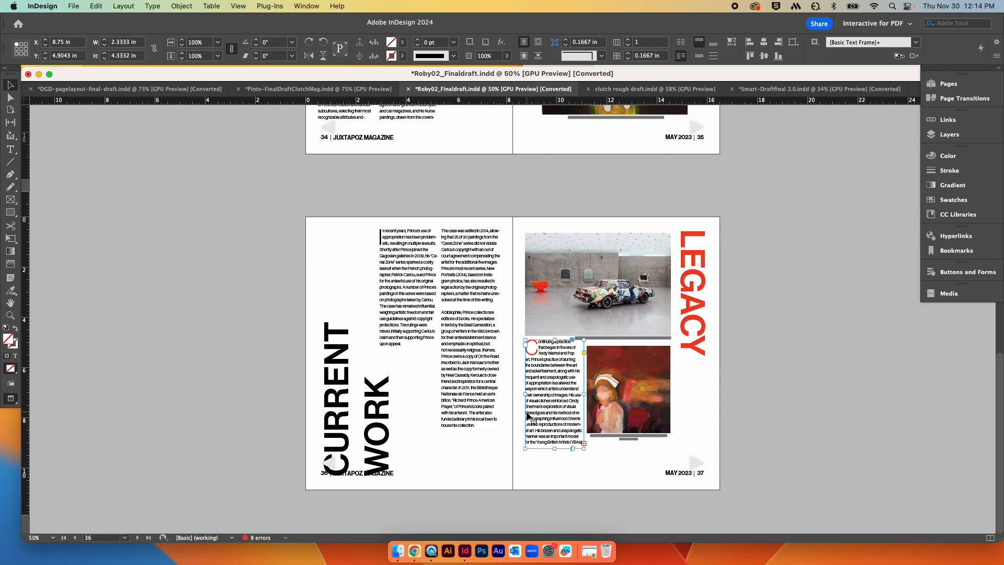
{"action": "key", "text": "super+z"}
{"action": "left_click", "coordinate": [776, 334]}
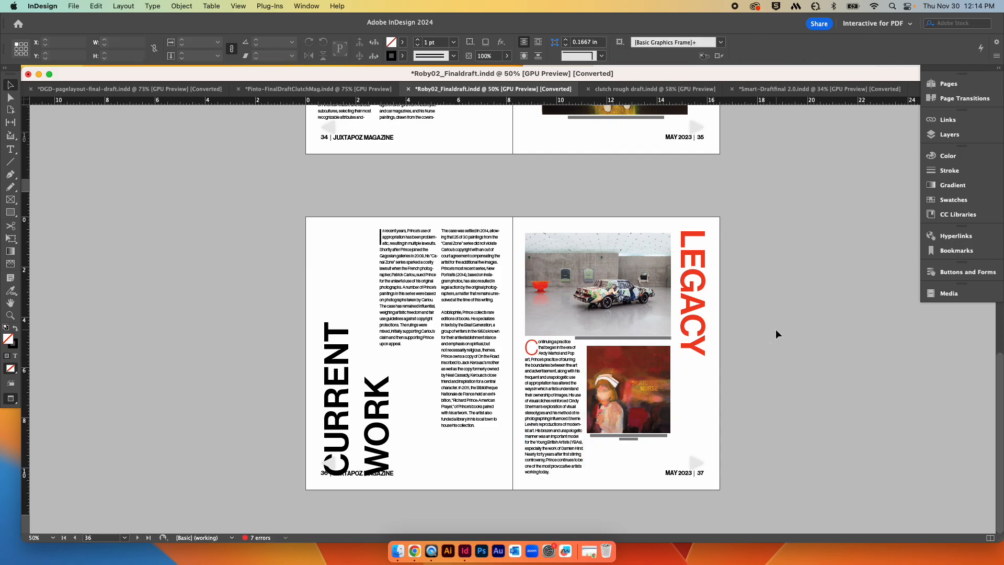
Step: Scroll back to pages 32–33 and switch to the clutch rough draft document
{"action": "scroll", "coordinate": [775, 334], "scroll_direction": "up", "scroll_amount": 10}
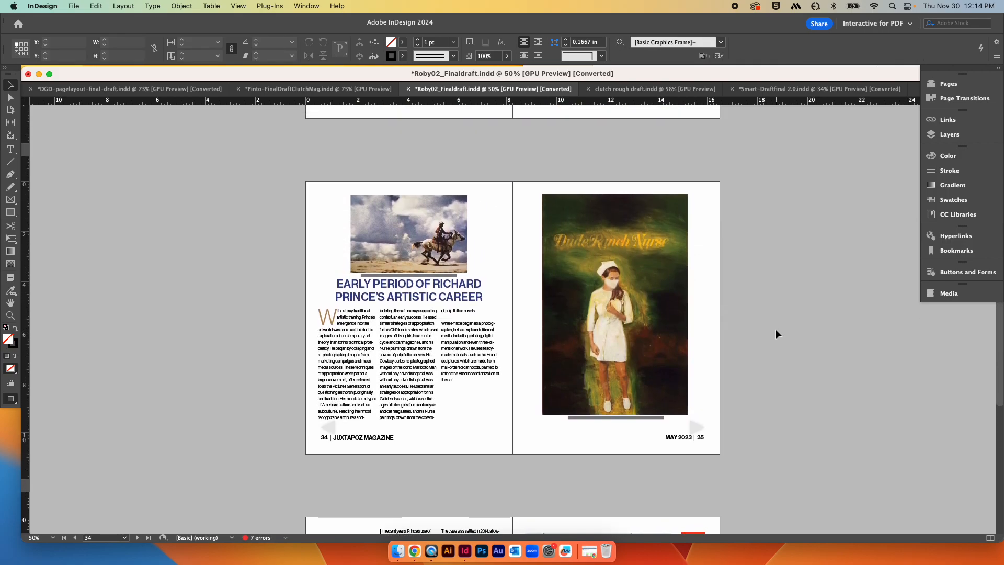
{"action": "scroll", "coordinate": [778, 321], "scroll_direction": "up", "scroll_amount": 8}
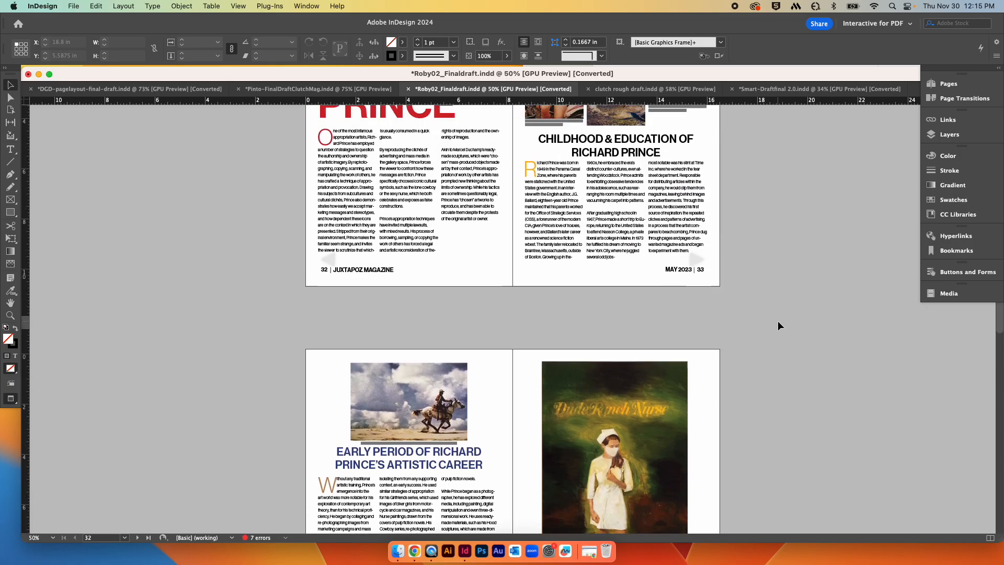
{"action": "scroll", "coordinate": [778, 321], "scroll_direction": "up", "scroll_amount": 1}
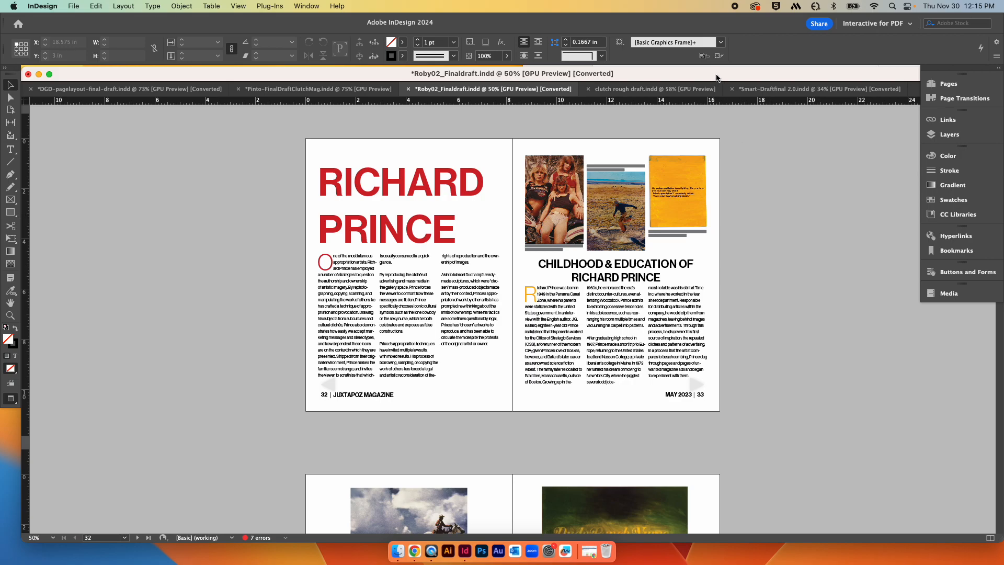
{"action": "mouse_move", "coordinate": [719, 79]}
{"action": "left_mouse_down"}
{"action": "mouse_move", "coordinate": [650, 230]}
{"action": "mouse_move", "coordinate": [717, 128]}
{"action": "mouse_move", "coordinate": [721, 74]}
{"action": "left_mouse_up"}
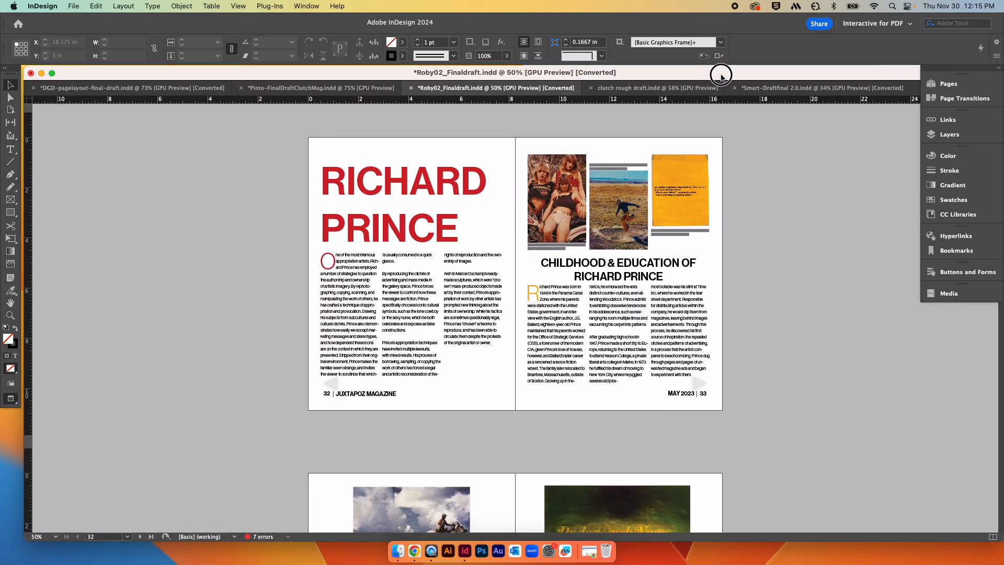
{"action": "left_click", "coordinate": [601, 90]}
{"action": "left_click", "coordinate": [801, 261]}
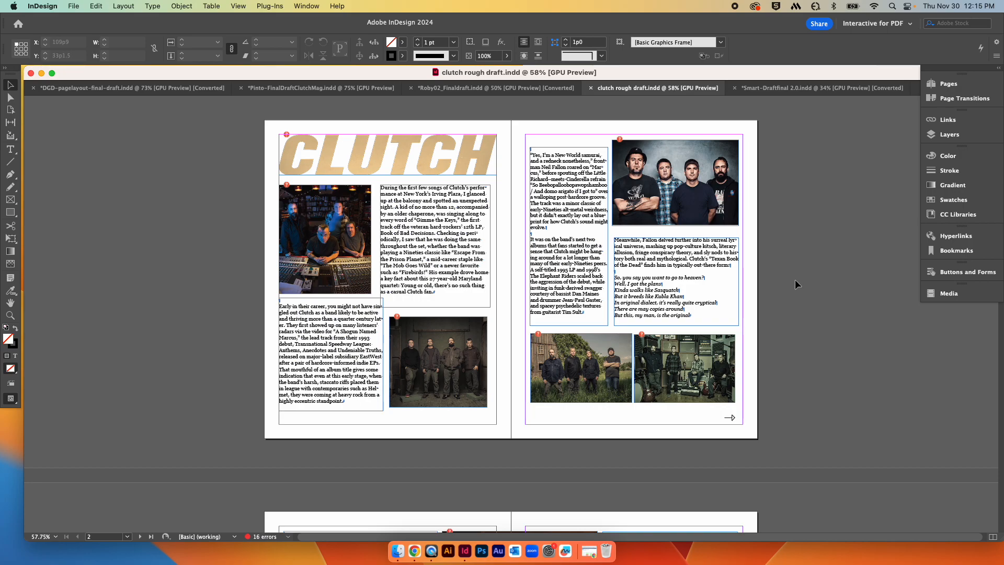
Step: Scroll through the Clutch spreads on pages 2 to 7 to review their layout
{"action": "scroll", "coordinate": [794, 279], "scroll_direction": "down", "scroll_amount": 10}
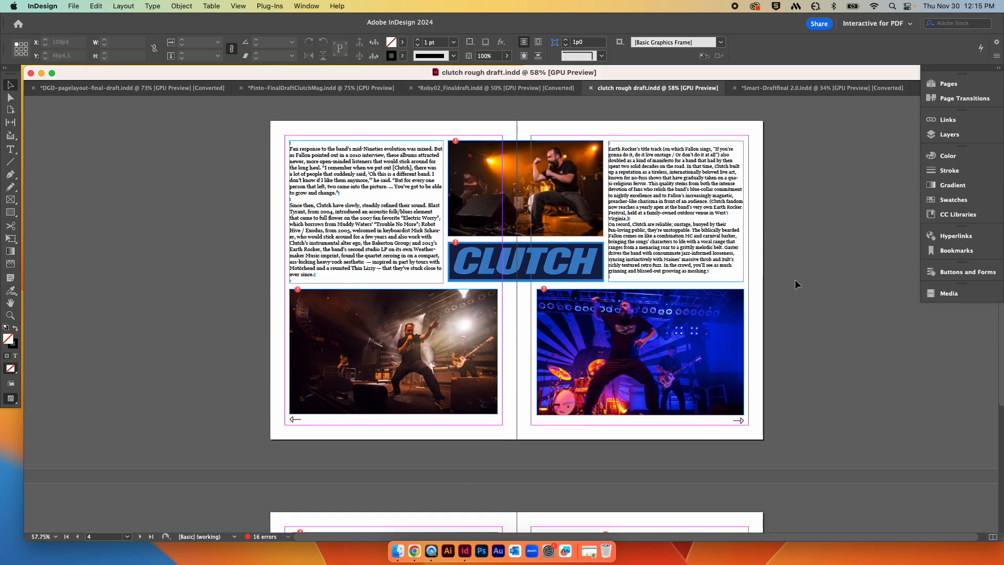
{"action": "scroll", "coordinate": [795, 283], "scroll_direction": "down", "scroll_amount": 5}
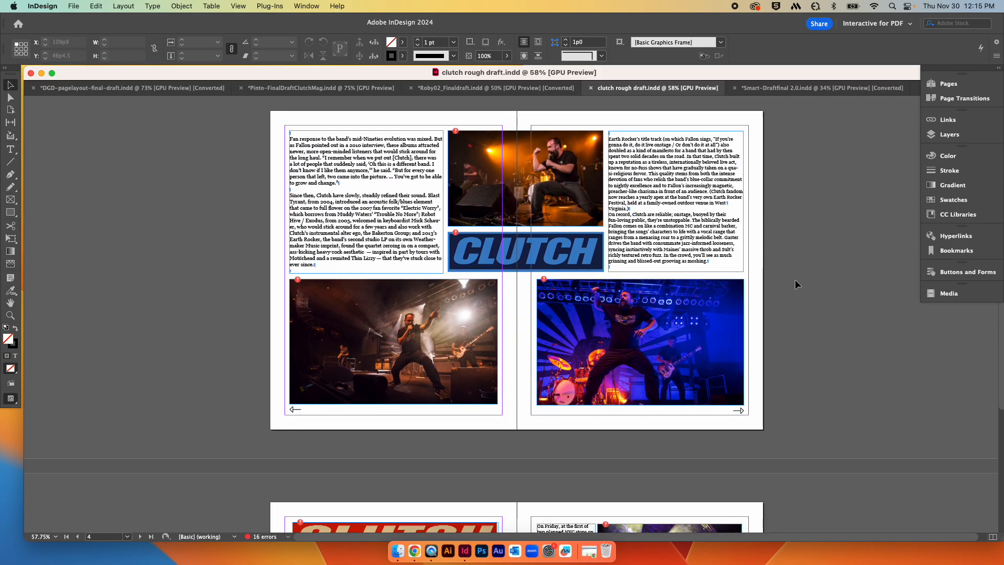
{"action": "scroll", "coordinate": [794, 284], "scroll_direction": "down", "scroll_amount": 1}
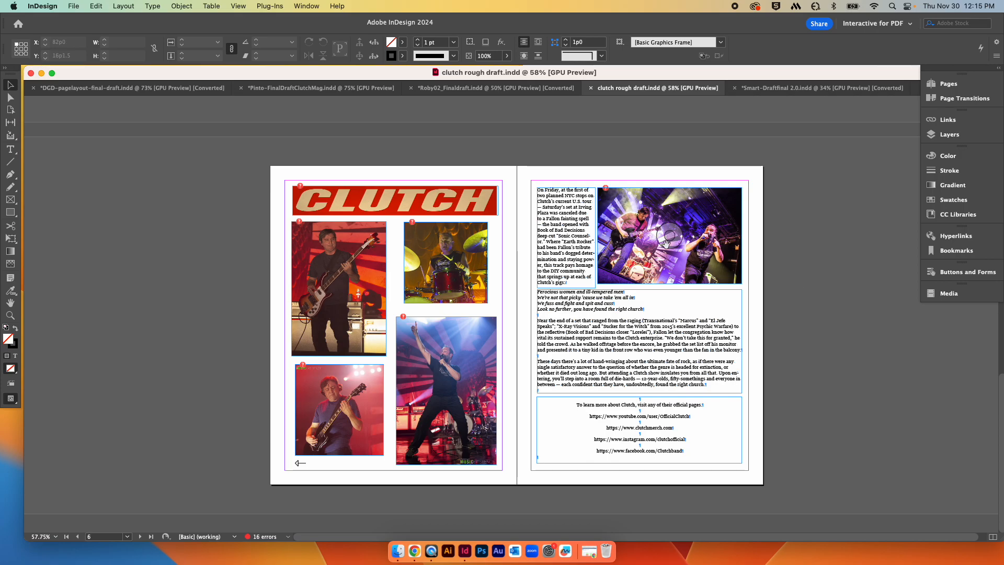
{"action": "scroll", "coordinate": [701, 236], "scroll_direction": "up", "scroll_amount": 20}
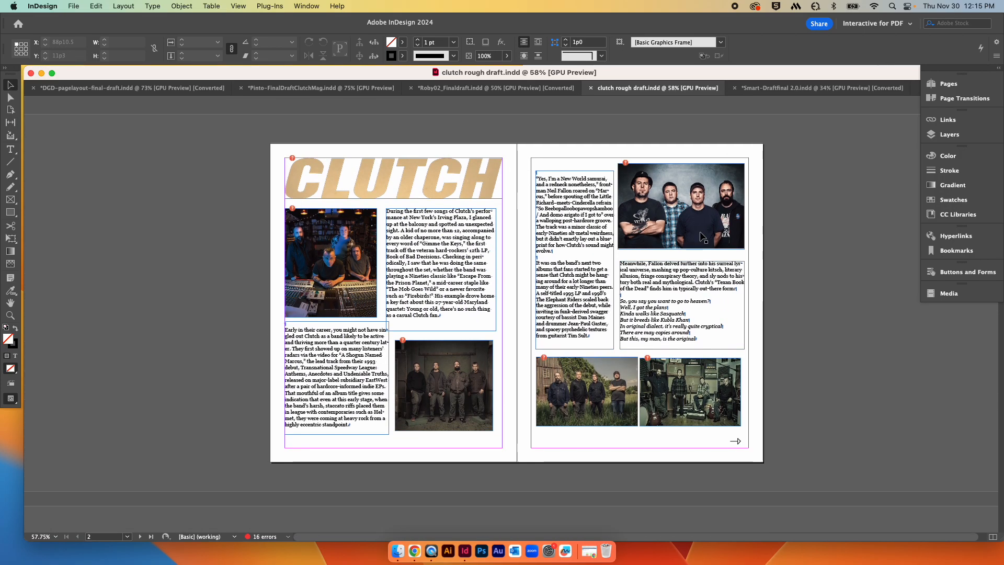
{"action": "scroll", "coordinate": [701, 236], "scroll_direction": "down", "scroll_amount": 20}
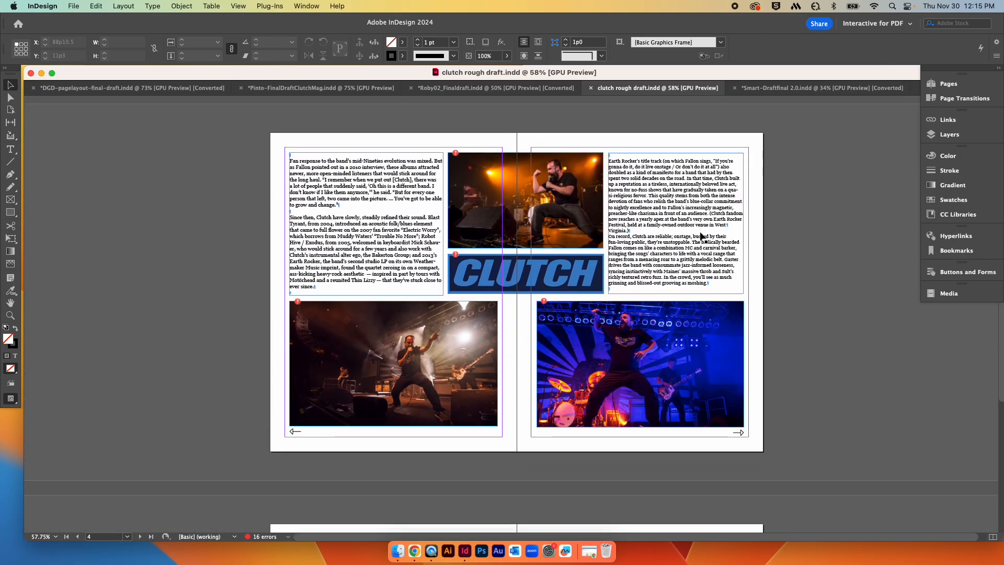
{"action": "scroll", "coordinate": [422, 234], "scroll_direction": "down", "scroll_amount": 5}
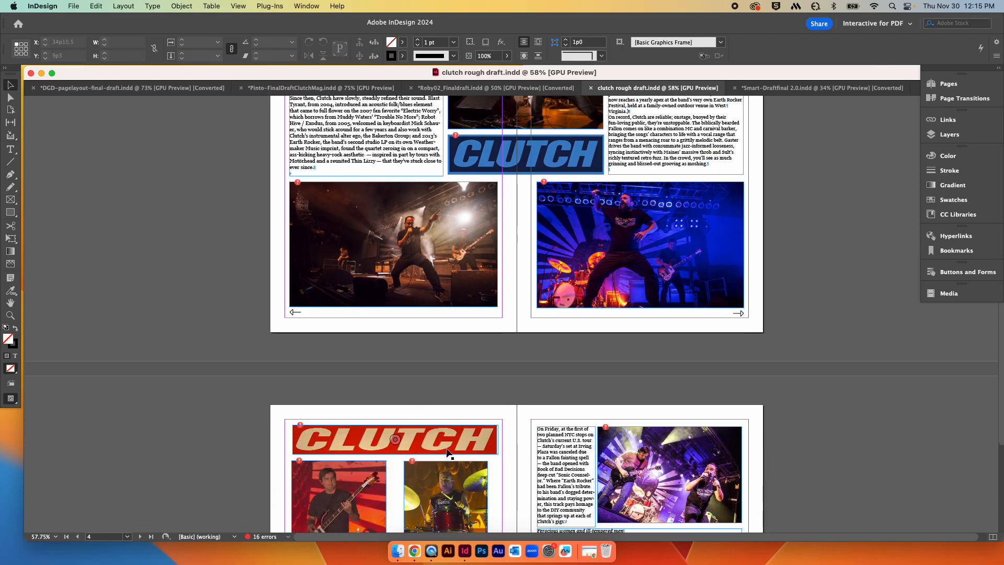
{"action": "scroll", "coordinate": [588, 400], "scroll_direction": "down", "scroll_amount": 9}
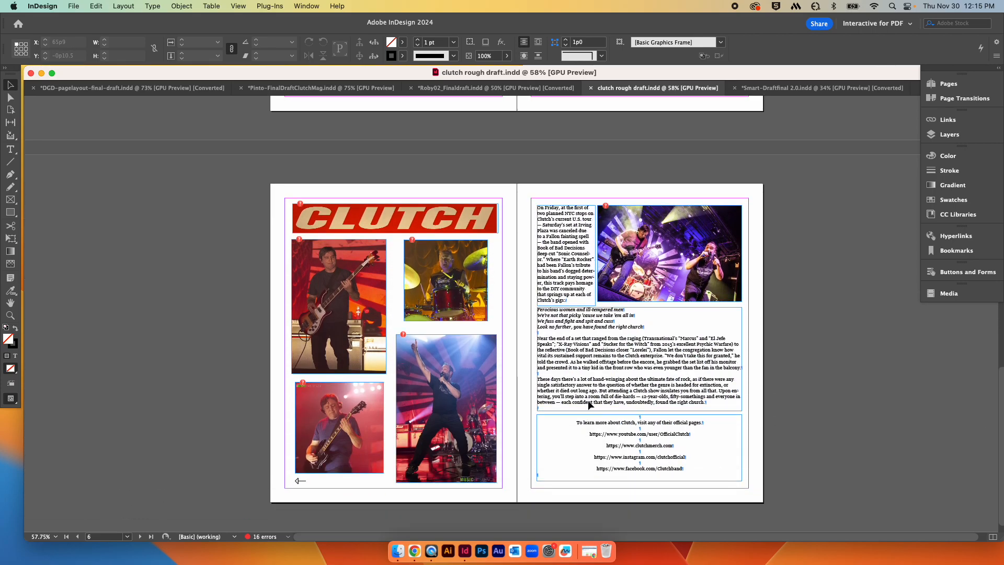
{"action": "scroll", "coordinate": [589, 404], "scroll_direction": "up", "scroll_amount": 20}
{"action": "scroll", "coordinate": [589, 404], "scroll_direction": "up", "scroll_amount": 9}
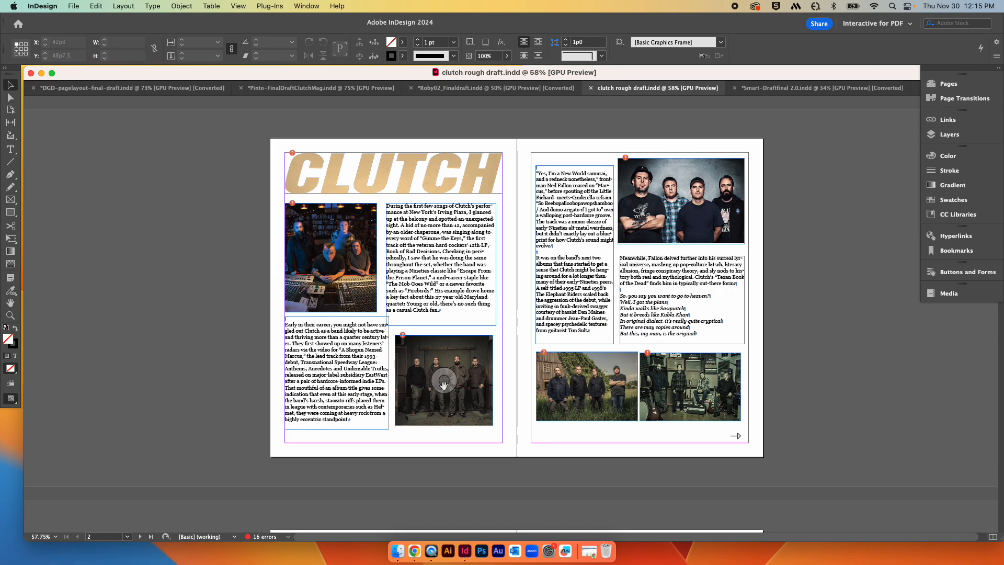
{"action": "scroll", "coordinate": [406, 286], "scroll_direction": "right", "scroll_amount": 1}
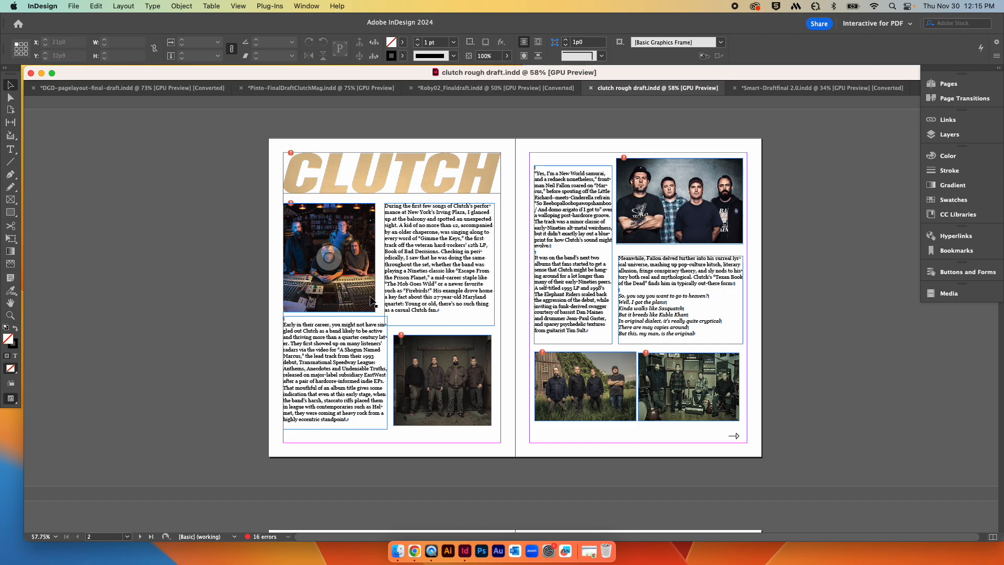
Step: Try shortening the opening text frame beside the band photo on page 2, then undo it
{"action": "left_click", "coordinate": [458, 295]}
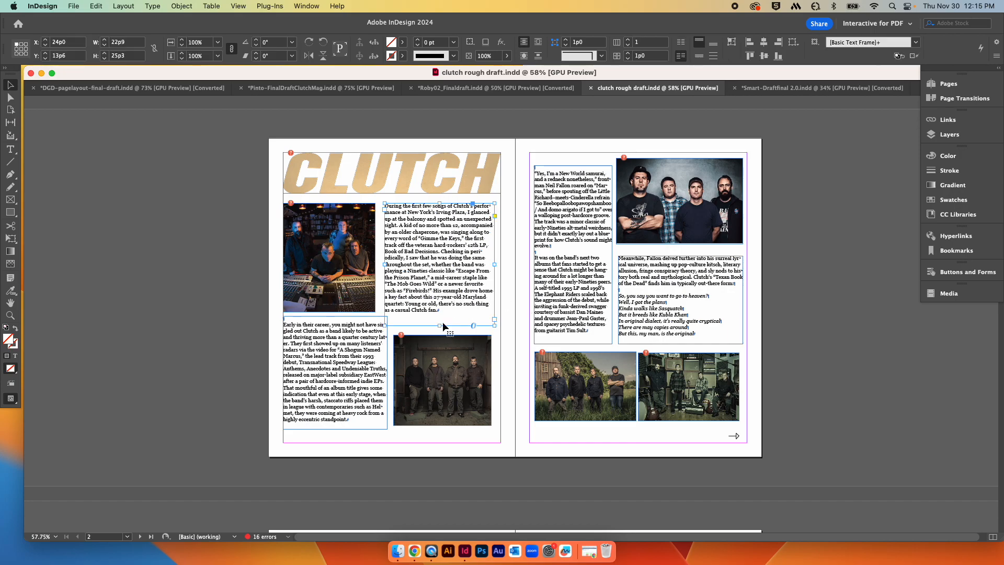
{"action": "left_click_drag", "start_coordinate": [439, 325], "coordinate": [432, 292]}
{"action": "key", "text": "super+z"}
{"action": "left_click", "coordinate": [765, 230]}
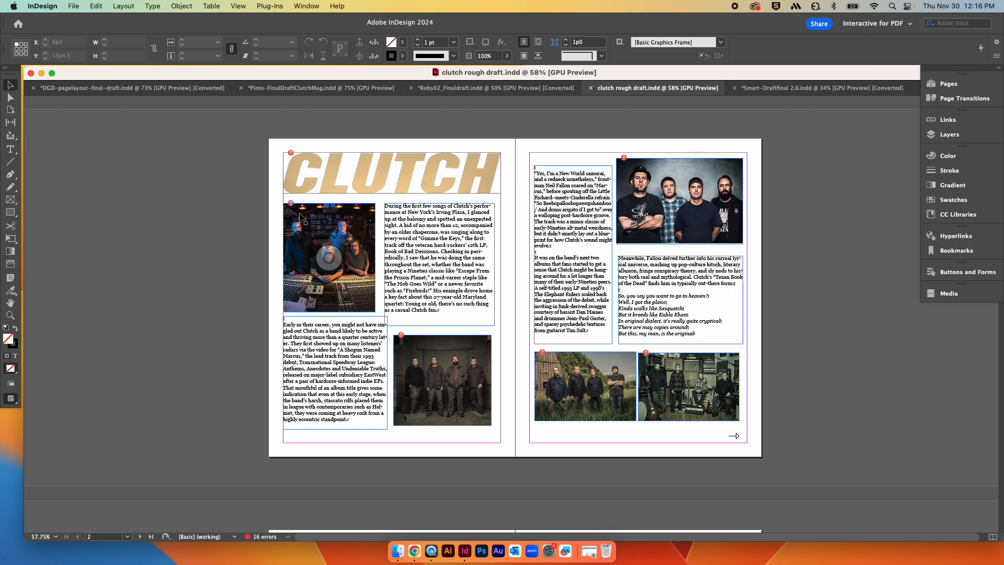
Step: Select the lower text column on page 2 and scroll through the following Clutch spreads
{"action": "scroll", "coordinate": [300, 217], "scroll_direction": "right", "scroll_amount": 1}
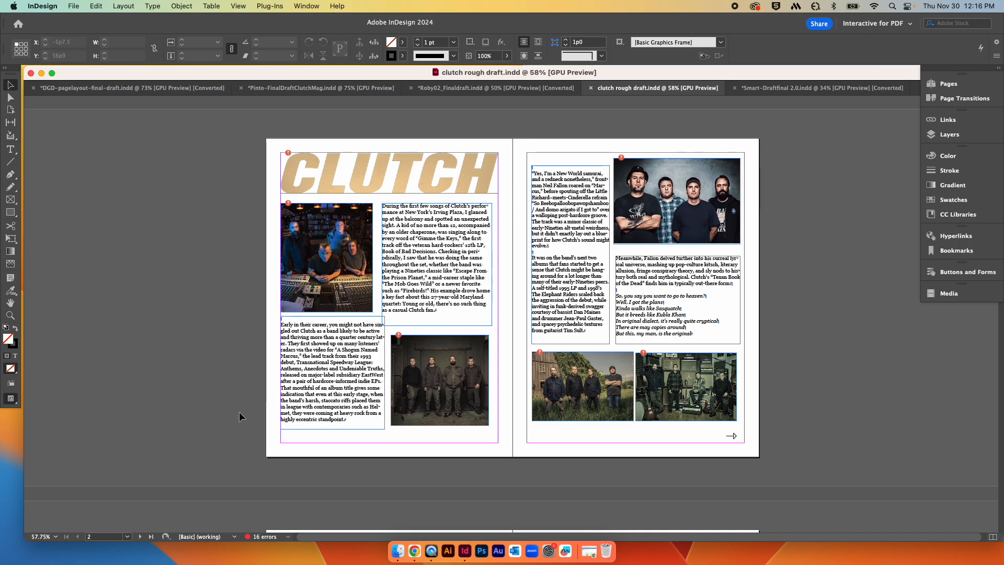
{"action": "left_click", "coordinate": [345, 381]}
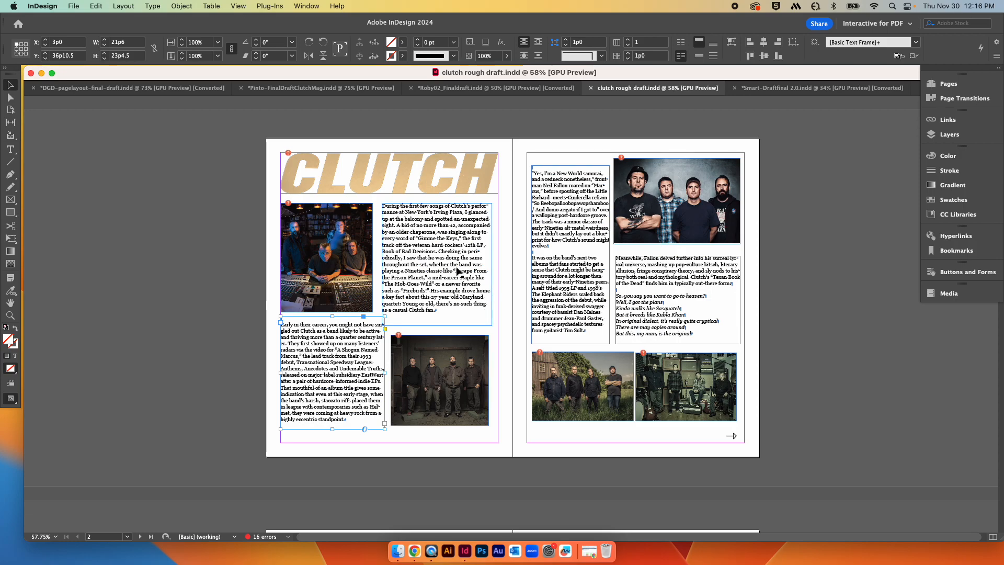
{"action": "scroll", "coordinate": [457, 270], "scroll_direction": "right", "scroll_amount": 1}
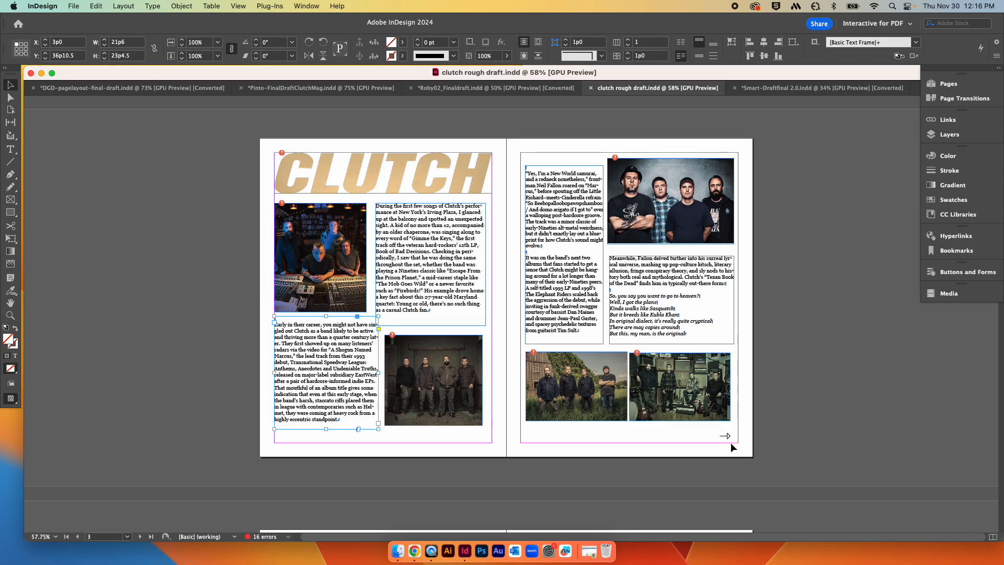
{"action": "scroll", "coordinate": [771, 443], "scroll_direction": "down", "scroll_amount": 10}
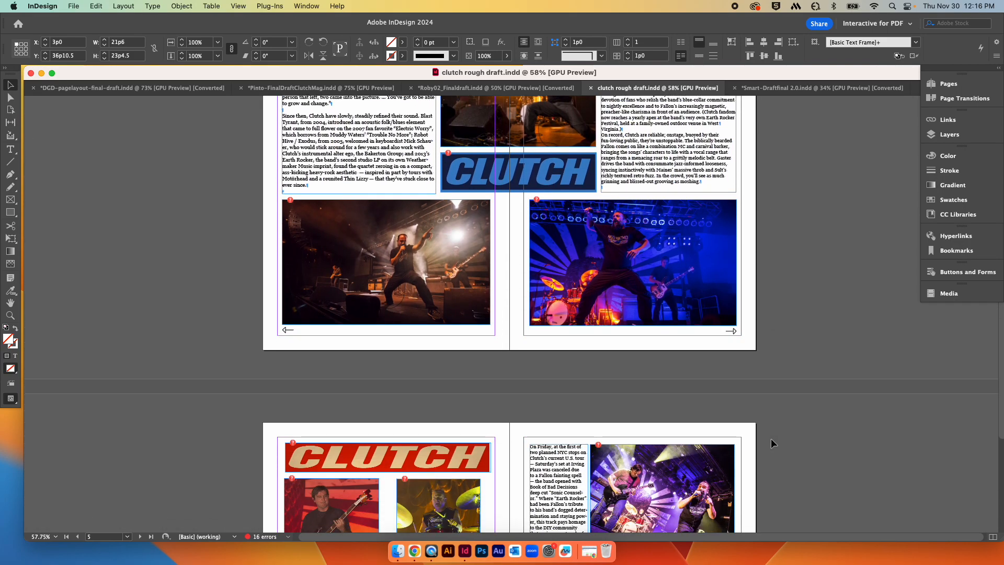
{"action": "scroll", "coordinate": [771, 438], "scroll_direction": "down", "scroll_amount": 1}
{"action": "scroll", "coordinate": [785, 418], "scroll_direction": "down", "scroll_amount": 8}
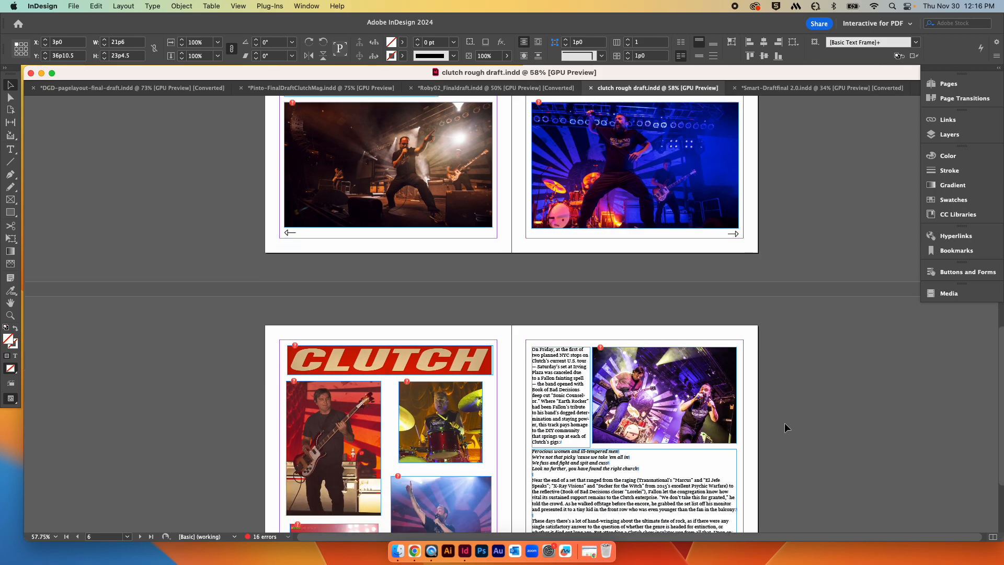
{"action": "scroll", "coordinate": [784, 423], "scroll_direction": "up", "scroll_amount": 15}
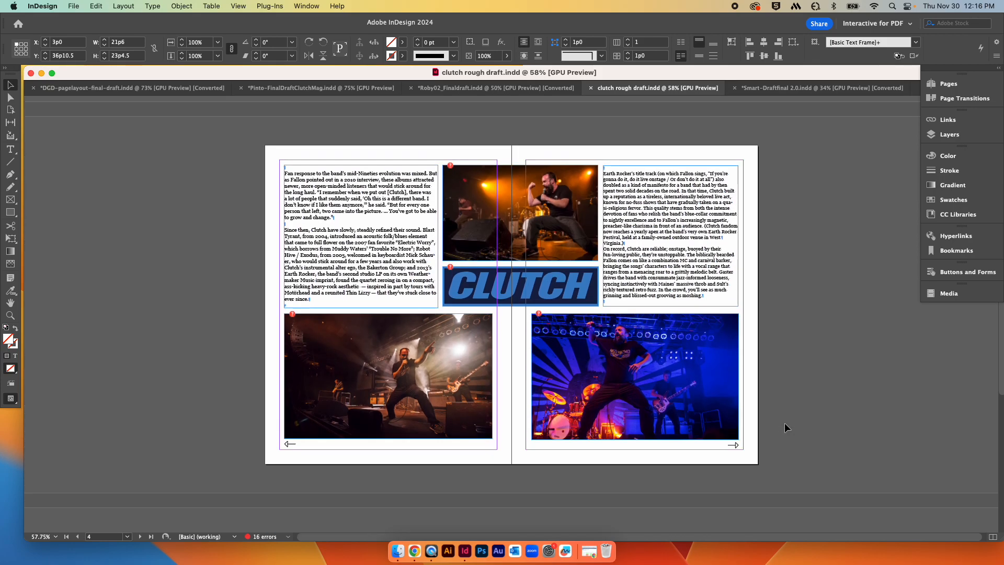
{"action": "scroll", "coordinate": [784, 427], "scroll_direction": "up", "scroll_amount": 1}
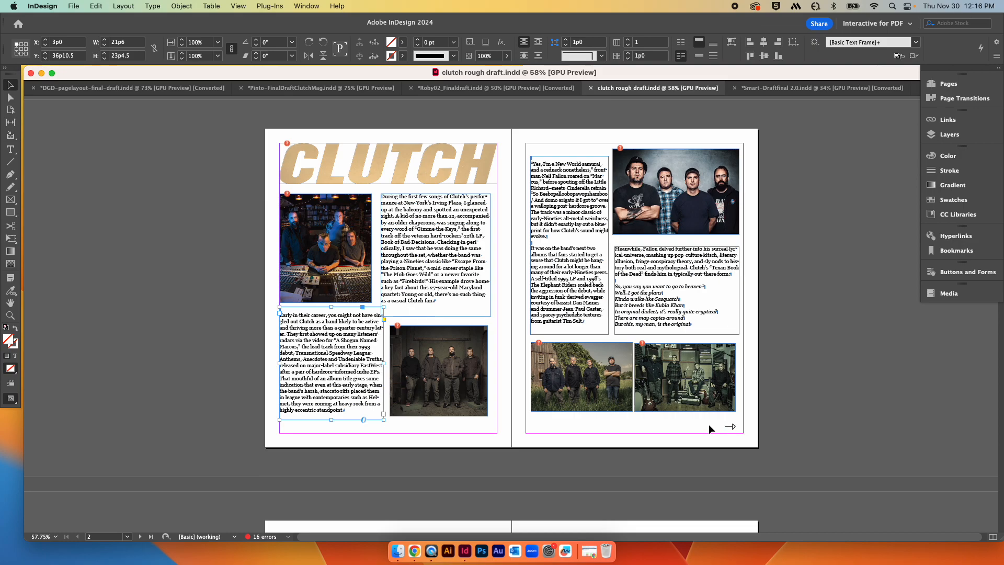
Step: Open and close the Bookmarks panel
{"action": "left_click", "coordinate": [937, 251]}
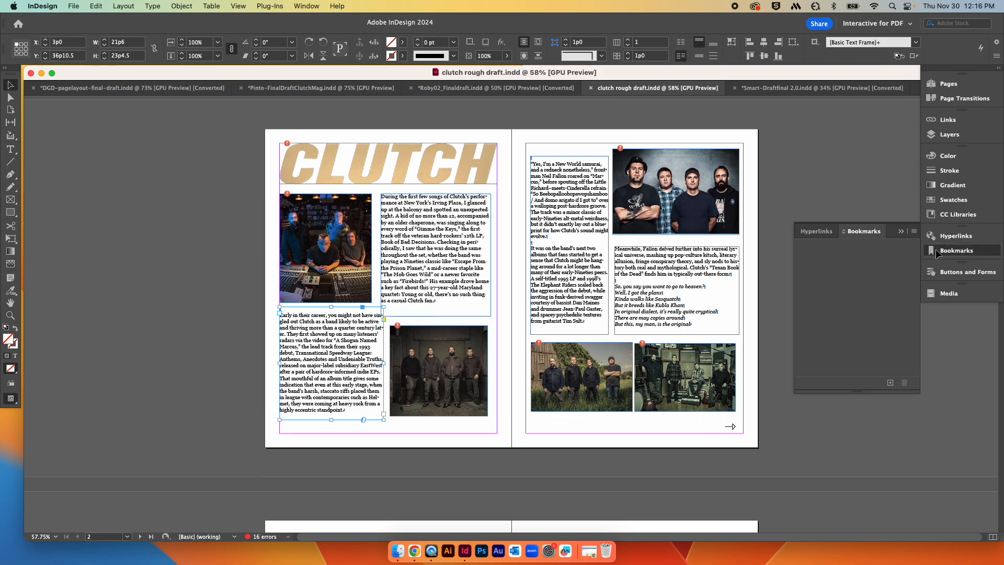
{"action": "left_click", "coordinate": [937, 251]}
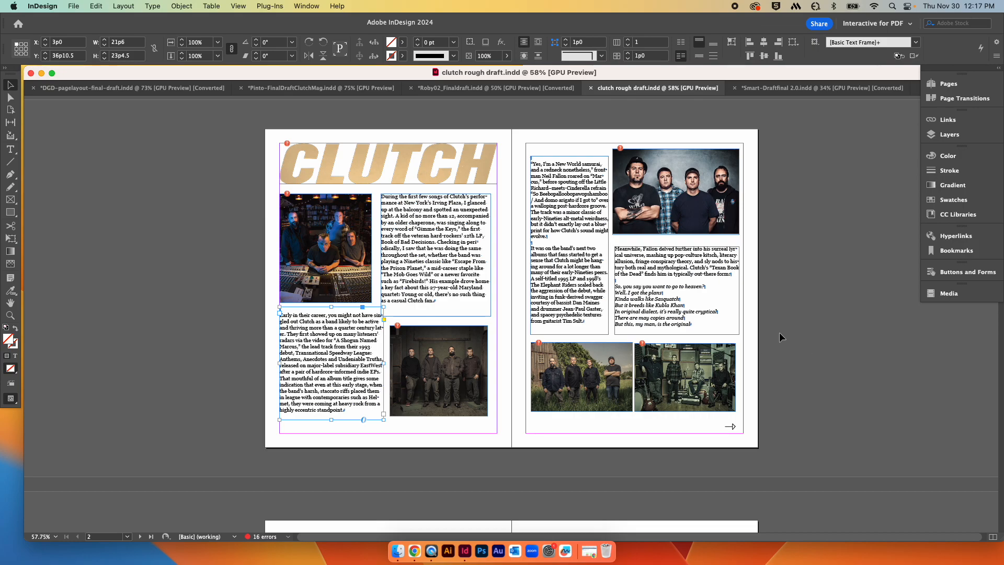
Step: Scroll through the Clutch spreads again to review pages 2 to 7
{"action": "scroll", "coordinate": [779, 333], "scroll_direction": "down", "scroll_amount": 5}
{"action": "scroll", "coordinate": [780, 333], "scroll_direction": "up", "scroll_amount": 5}
{"action": "scroll", "coordinate": [779, 337], "scroll_direction": "down", "scroll_amount": 1}
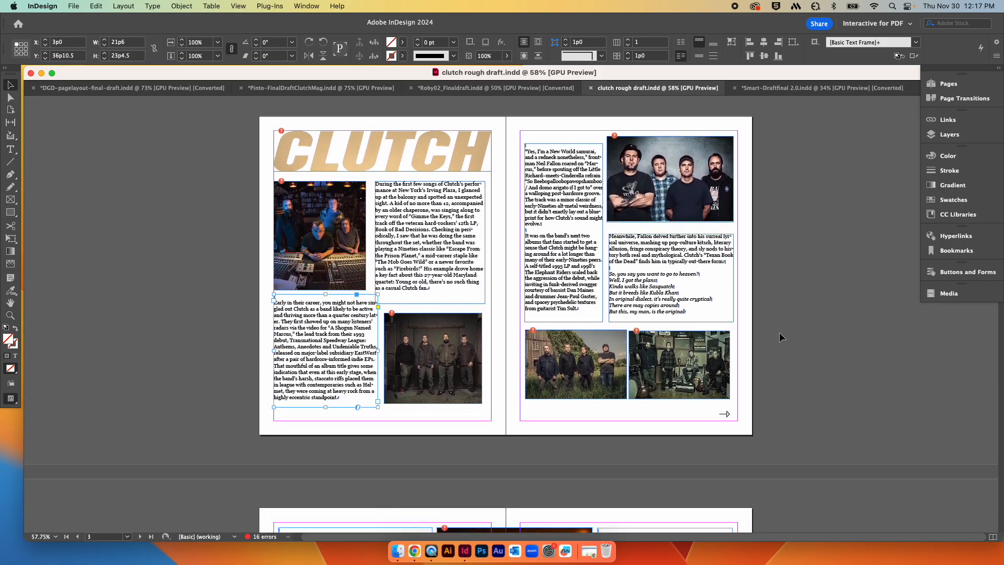
{"action": "scroll", "coordinate": [780, 333], "scroll_direction": "down", "scroll_amount": 10}
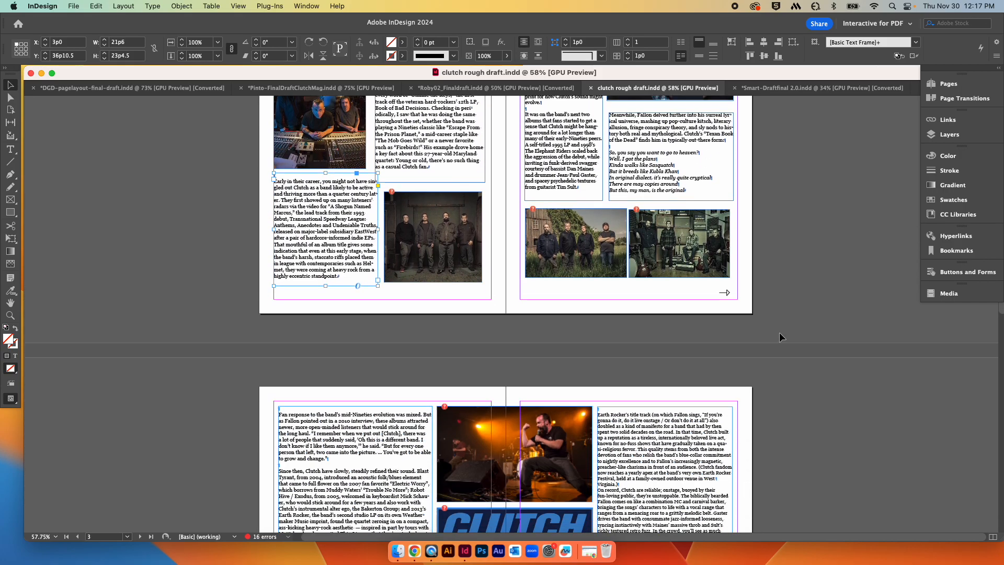
{"action": "scroll", "coordinate": [779, 333], "scroll_direction": "down", "scroll_amount": 5}
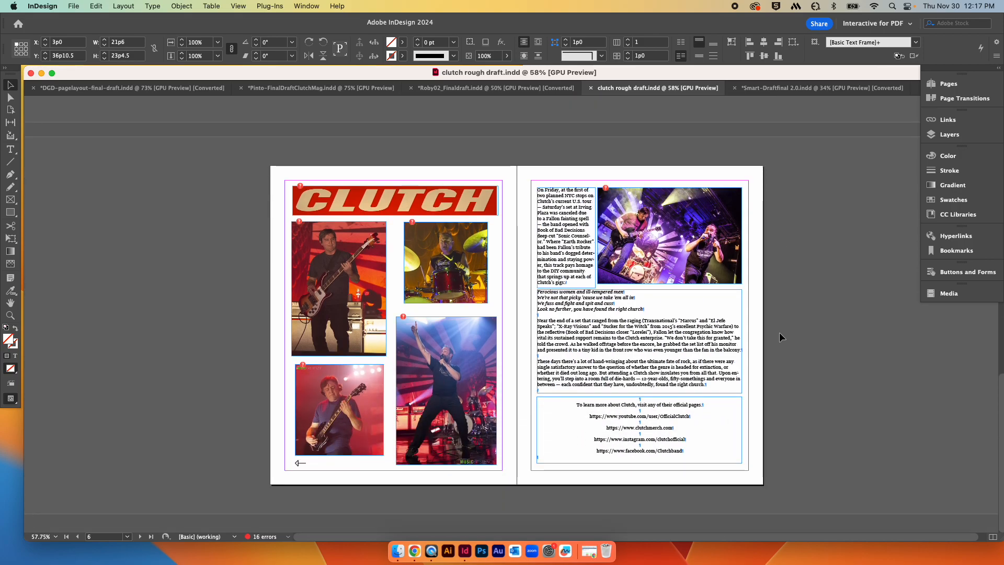
{"action": "scroll", "coordinate": [779, 336], "scroll_direction": "up", "scroll_amount": 8}
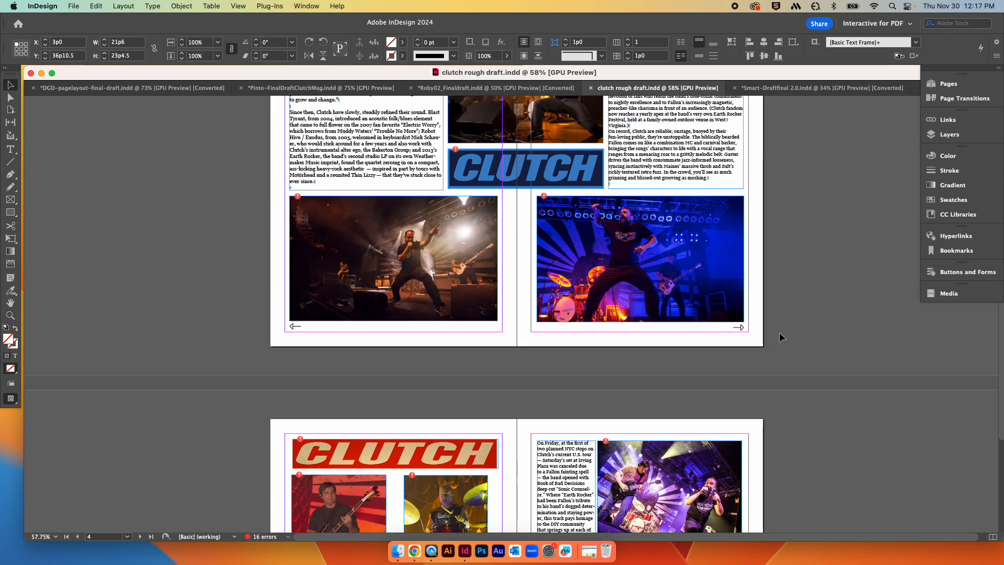
{"action": "scroll", "coordinate": [779, 337], "scroll_direction": "up", "scroll_amount": 8}
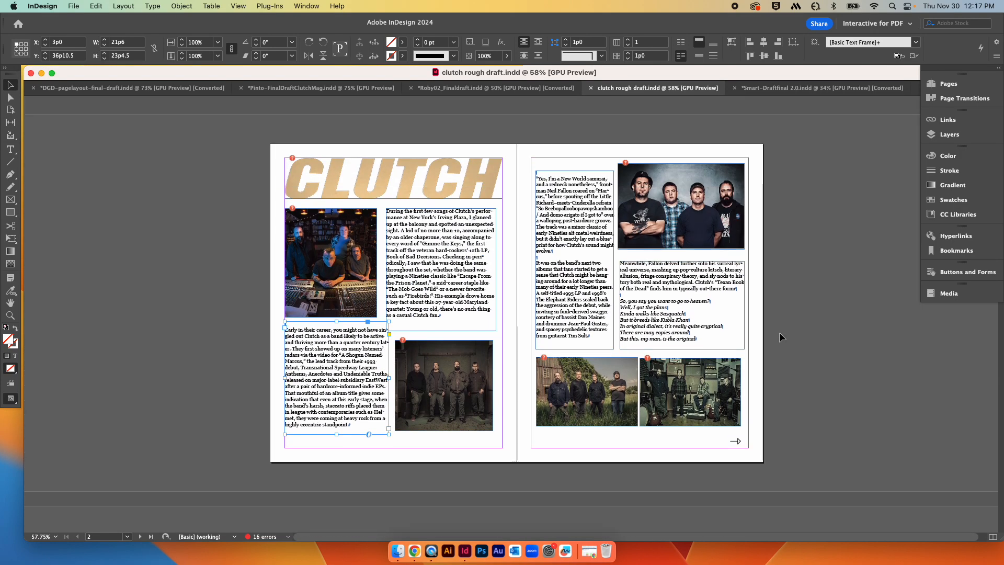
{"action": "scroll", "coordinate": [779, 332], "scroll_direction": "down", "scroll_amount": 1}
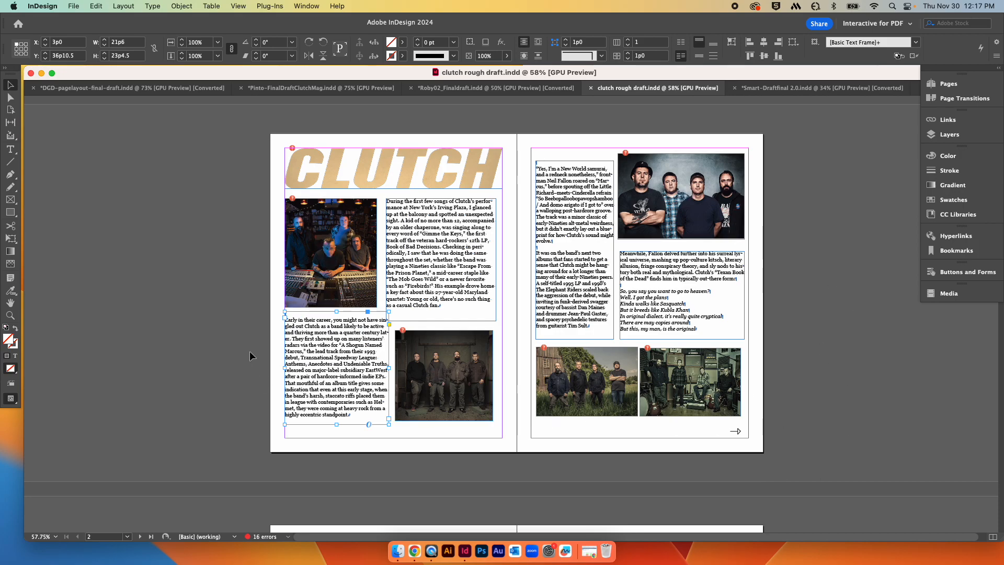
Step: Delete the lower band photo on page 2 and move the studio photo down into its place beside the lower text column
{"action": "left_click", "coordinate": [469, 357]}
{"action": "key", "text": "BackSpace"}
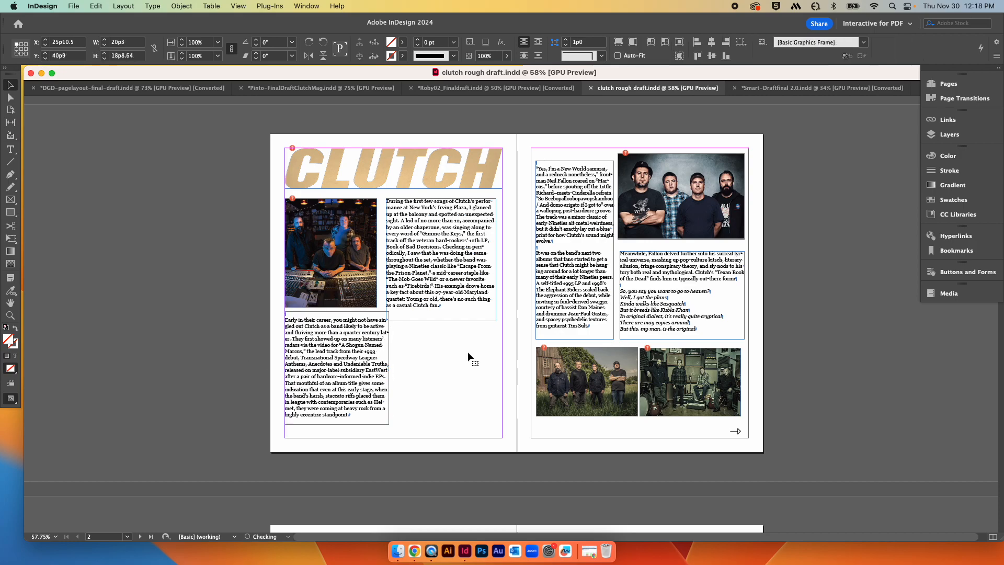
{"action": "left_click", "coordinate": [352, 228]}
{"action": "left_click_drag", "start_coordinate": [352, 226], "coordinate": [471, 350]}
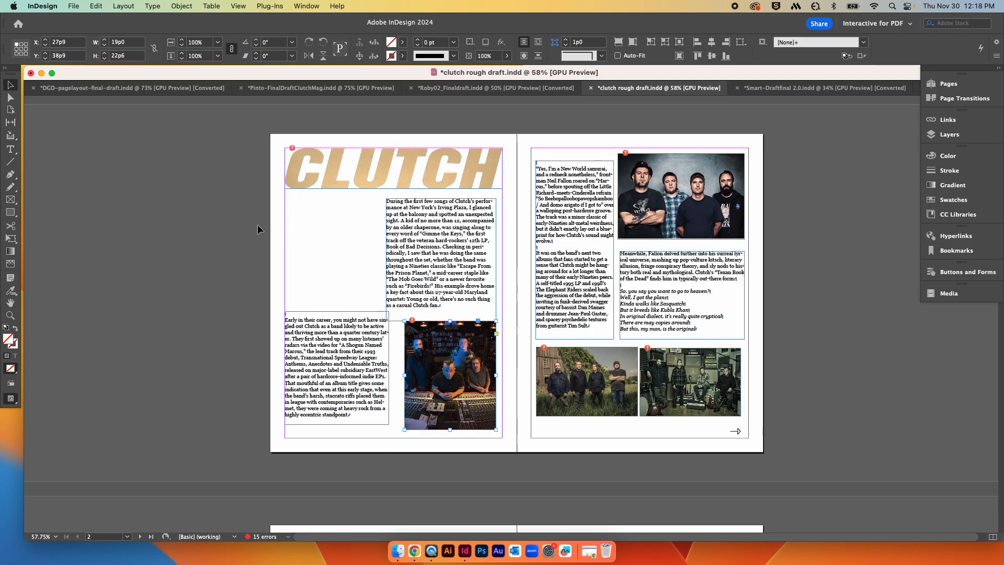
Step: Try moving the opening text frame on page 2 down over the lower column, then undo it
{"action": "left_click", "coordinate": [437, 246]}
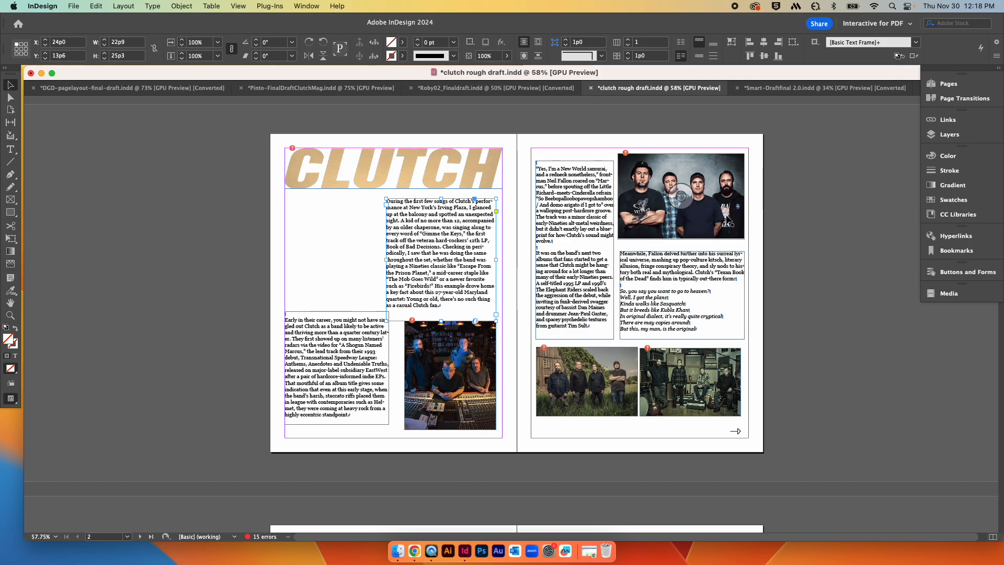
{"action": "scroll", "coordinate": [742, 254], "scroll_direction": "down", "scroll_amount": 10}
{"action": "scroll", "coordinate": [741, 255], "scroll_direction": "down", "scroll_amount": 8}
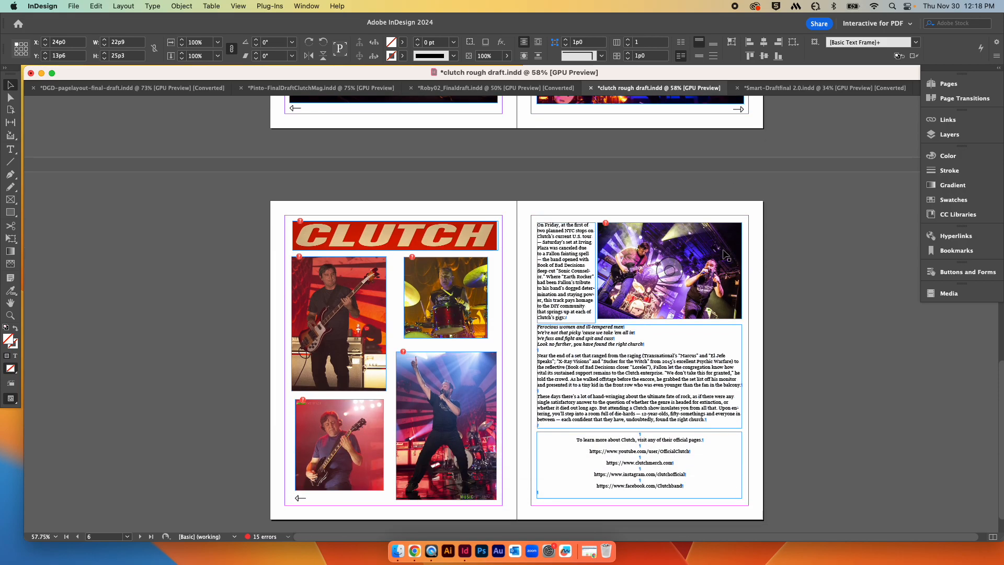
{"action": "scroll", "coordinate": [735, 283], "scroll_direction": "up", "scroll_amount": 15}
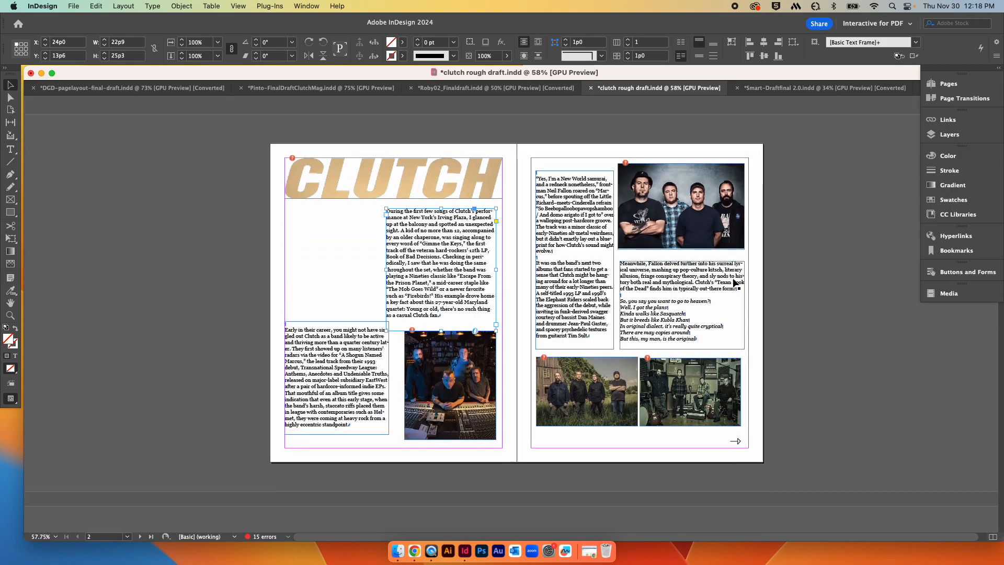
{"action": "scroll", "coordinate": [734, 282], "scroll_direction": "down", "scroll_amount": 2}
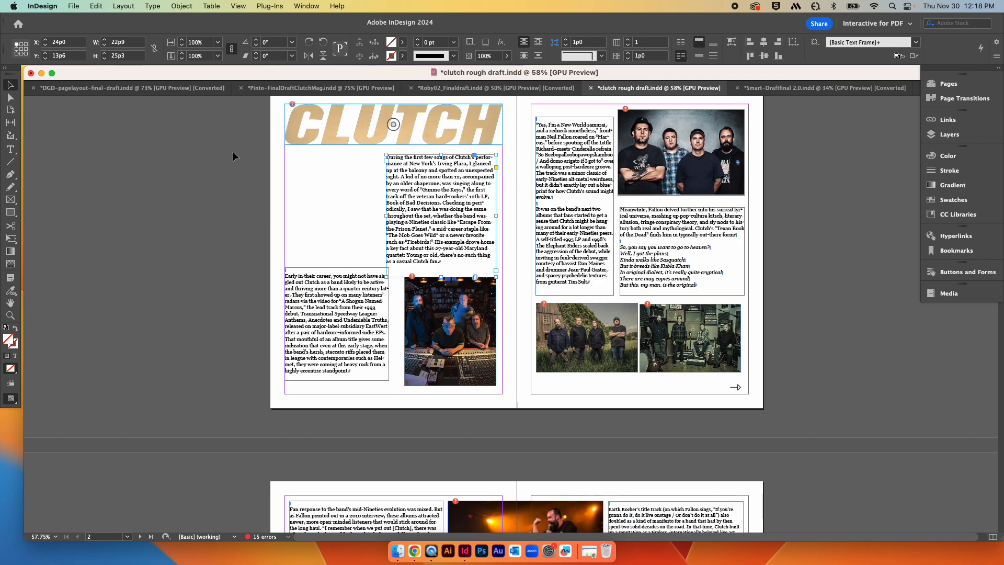
{"action": "left_click_drag", "start_coordinate": [441, 191], "coordinate": [437, 294]}
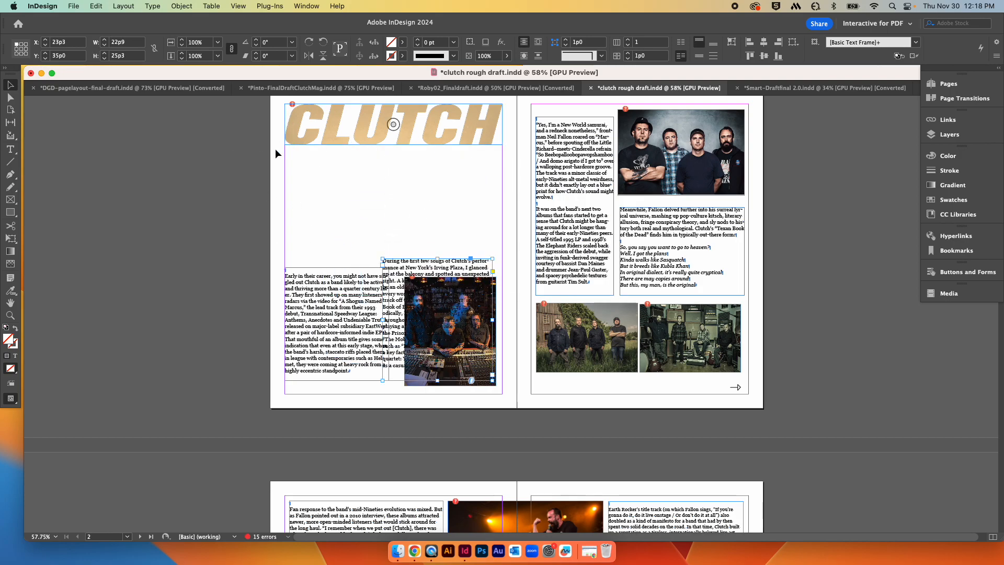
{"action": "key", "text": "super+z"}
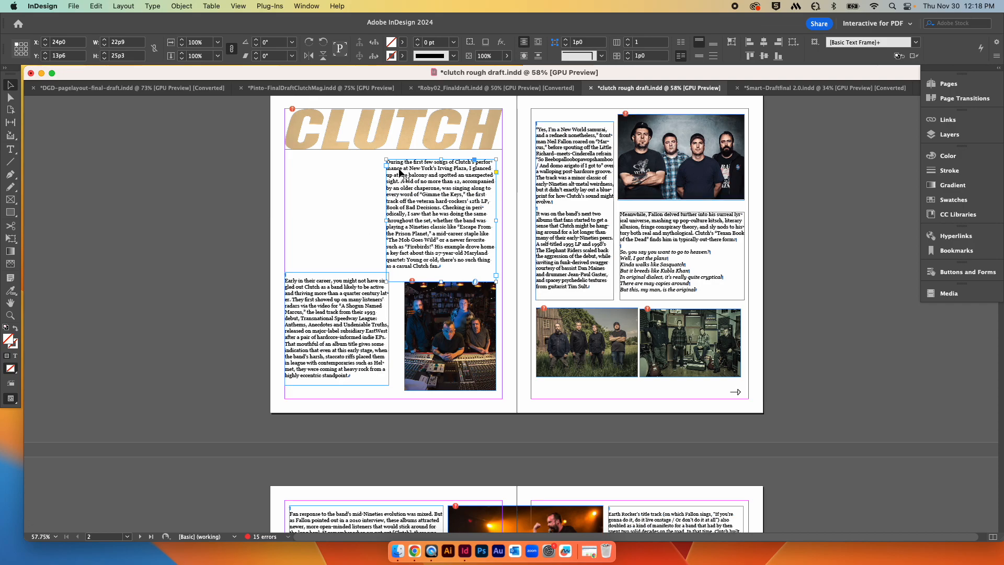
Step: Scroll through the Clutch spreads and select the blue CLUTCH heading on the page 4 spread
{"action": "scroll", "coordinate": [804, 327], "scroll_direction": "down", "scroll_amount": 10}
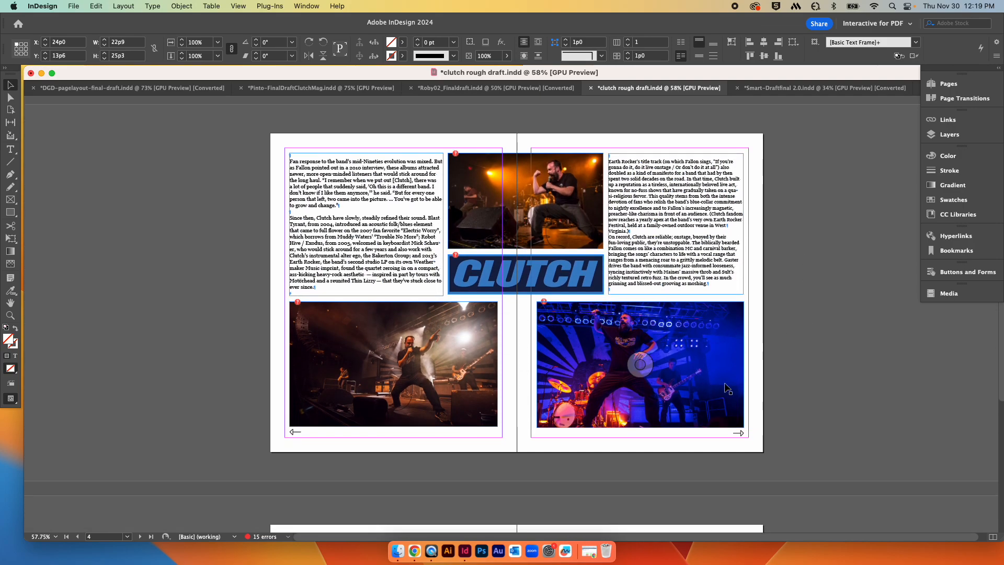
{"action": "scroll", "coordinate": [781, 359], "scroll_direction": "up", "scroll_amount": 1}
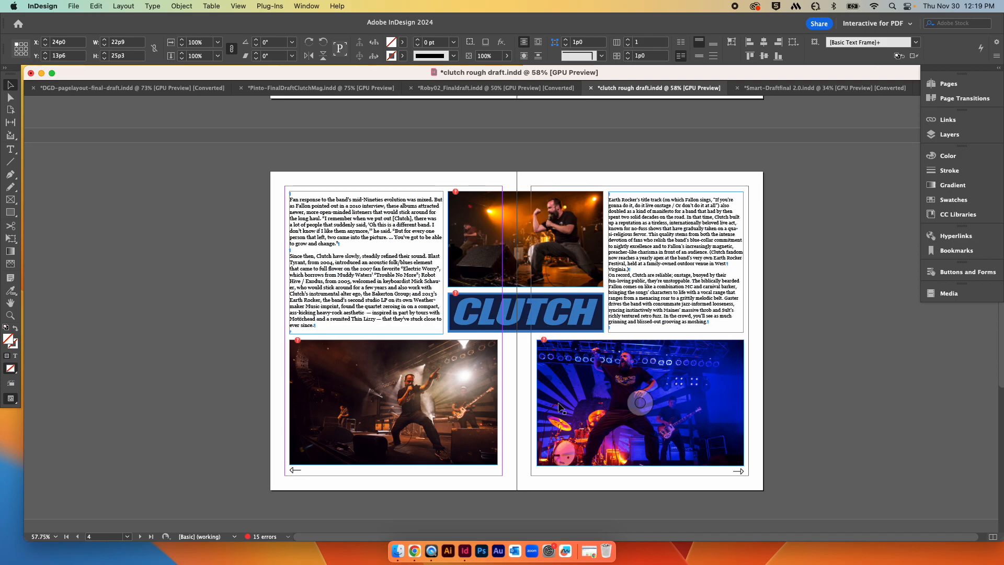
{"action": "left_click", "coordinate": [586, 321]}
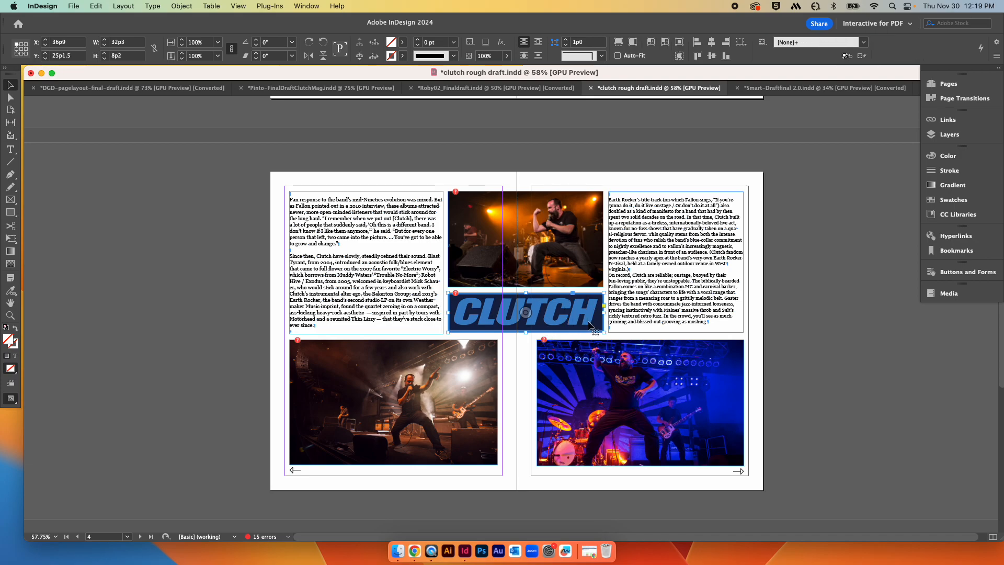
{"action": "scroll", "coordinate": [590, 325], "scroll_direction": "up", "scroll_amount": 2}
{"action": "scroll", "coordinate": [547, 367], "scroll_direction": "up", "scroll_amount": 15}
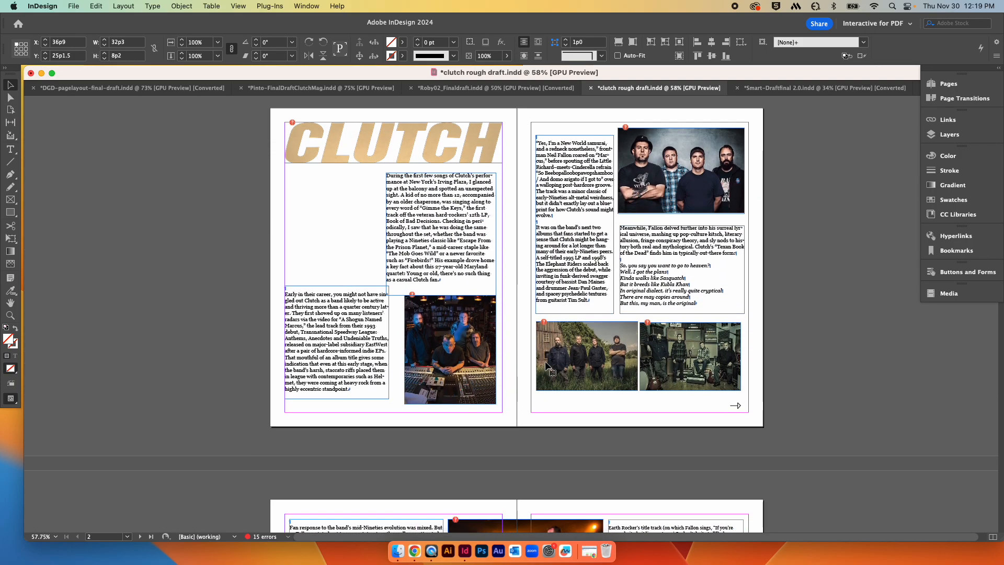
{"action": "scroll", "coordinate": [545, 364], "scroll_direction": "down", "scroll_amount": 15}
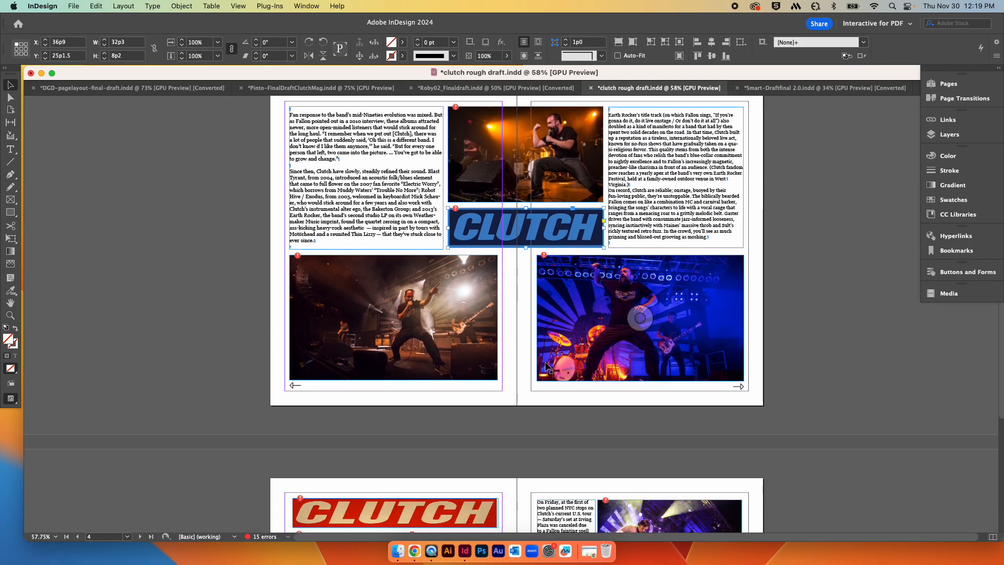
{"action": "scroll", "coordinate": [557, 392], "scroll_direction": "up", "scroll_amount": 3}
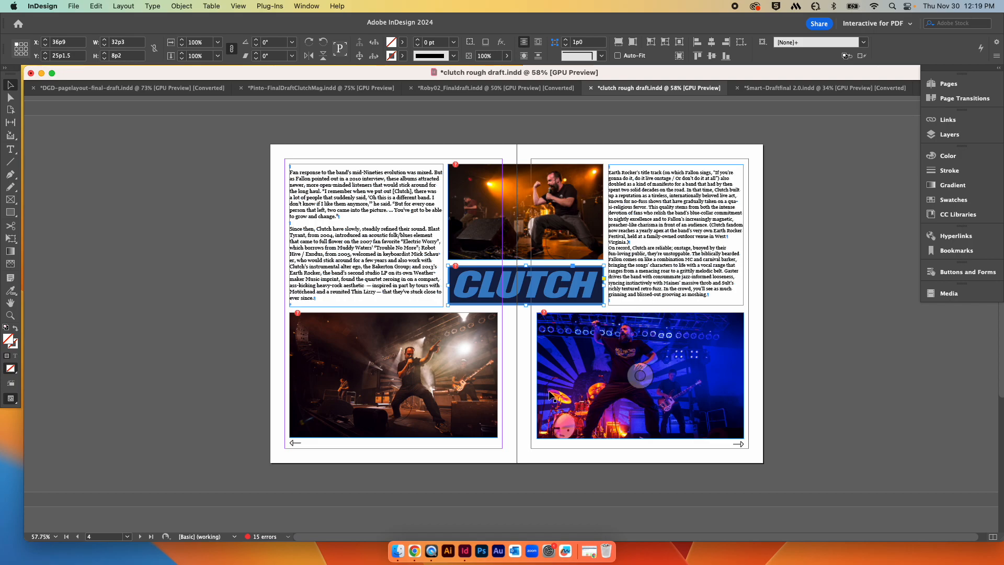
{"action": "scroll", "coordinate": [551, 395], "scroll_direction": "up", "scroll_amount": 1}
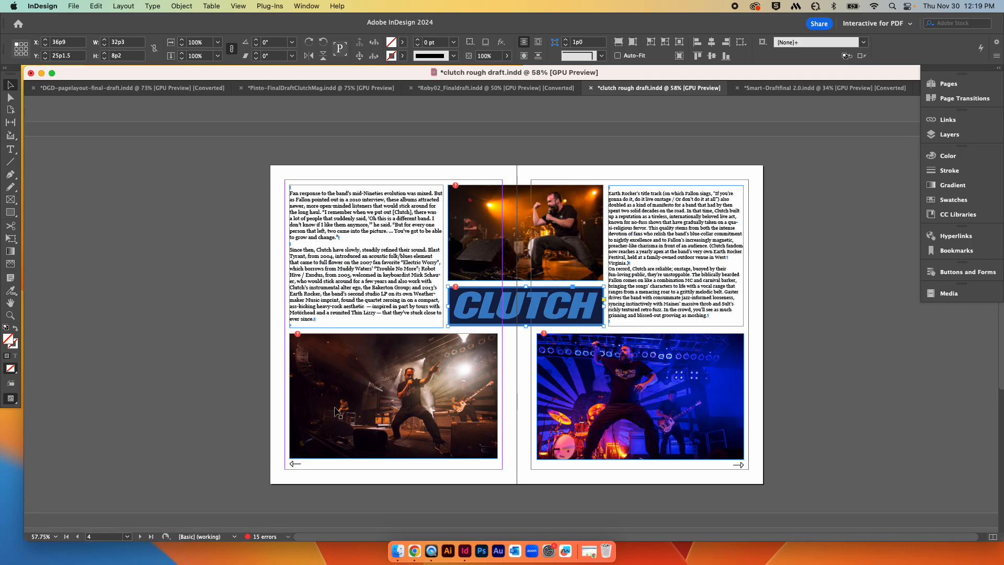
{"action": "scroll", "coordinate": [465, 273], "scroll_direction": "right", "scroll_amount": 1}
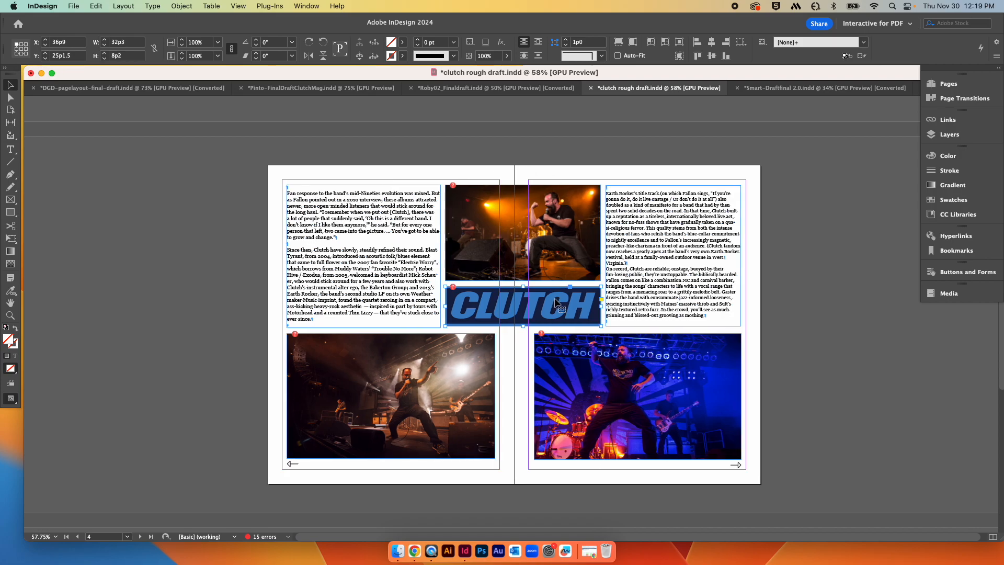
{"action": "scroll", "coordinate": [589, 380], "scroll_direction": "right", "scroll_amount": 1}
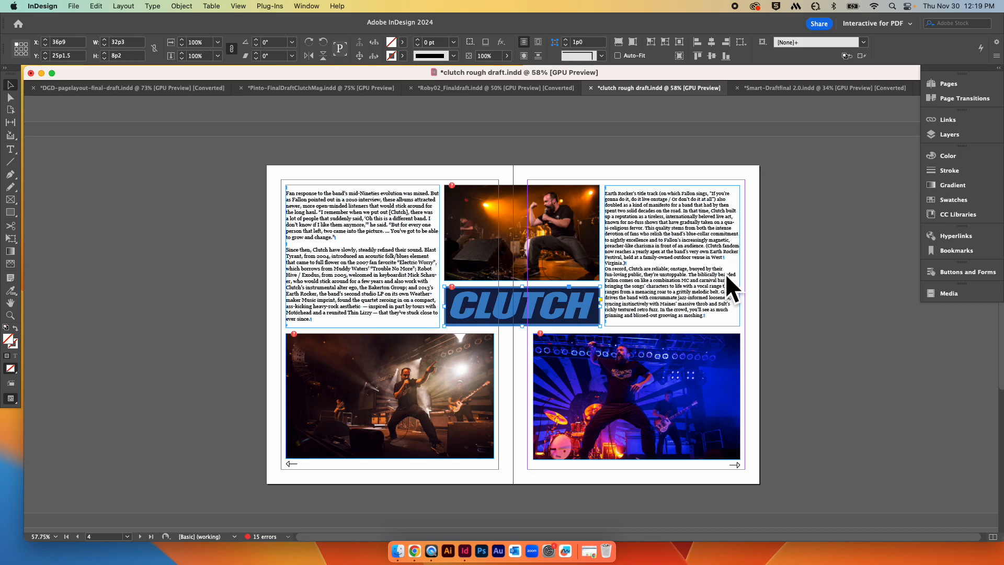
Step: Draw a tall rectangle frame on the pasteboard and fill it with a pale green of C 38, Y 29
{"action": "left_click", "coordinate": [11, 199]}
{"action": "left_click_drag", "start_coordinate": [142, 174], "coordinate": [226, 424]}
{"action": "key", "text": "v"}
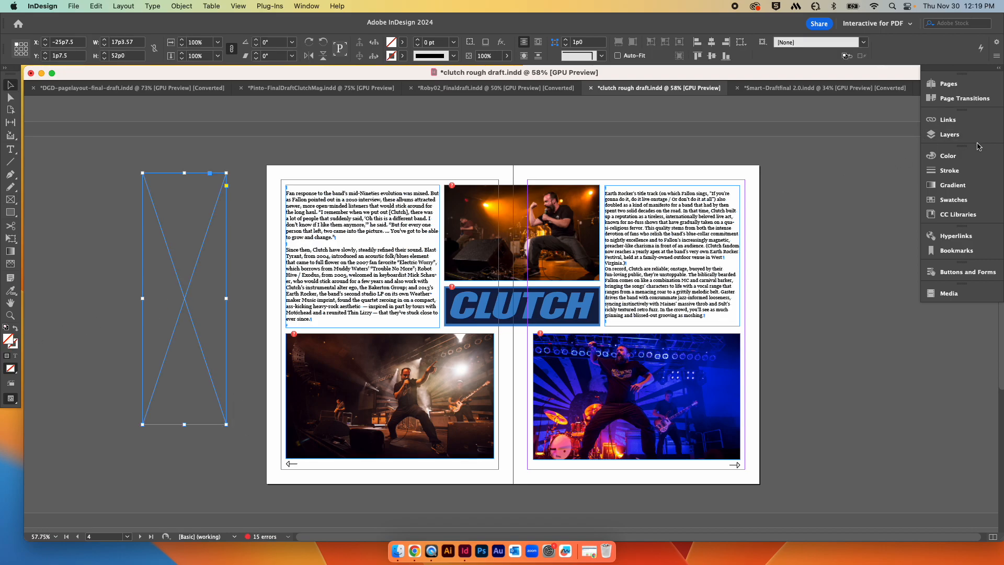
{"action": "left_click", "coordinate": [947, 156]}
{"action": "left_click", "coordinate": [842, 220]}
{"action": "left_click_drag", "start_coordinate": [188, 243], "coordinate": [213, 263]}
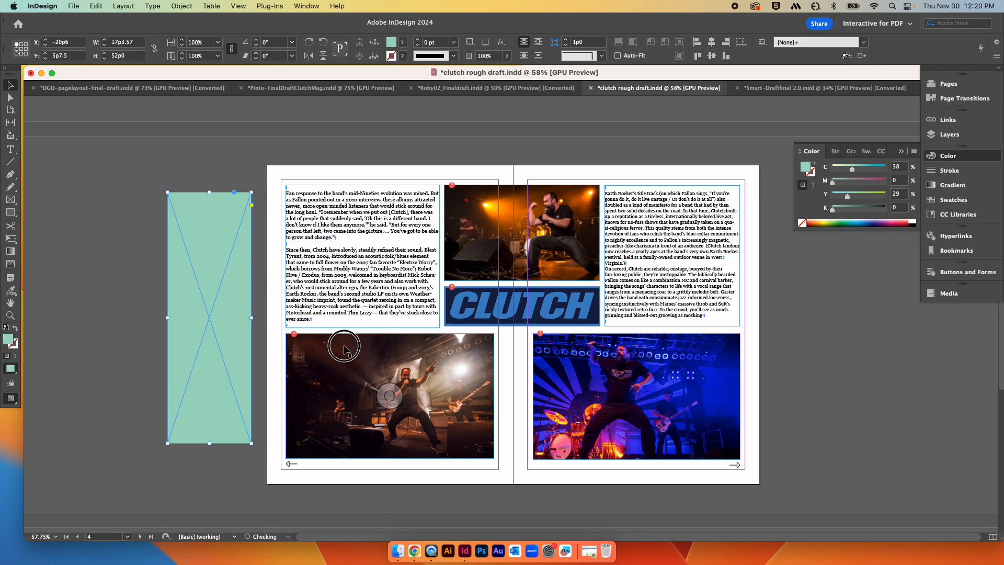
Step: Delete the two right-hand photos and the blue CLUTCH heading from the page 4 spread
{"action": "left_click", "coordinate": [612, 374]}
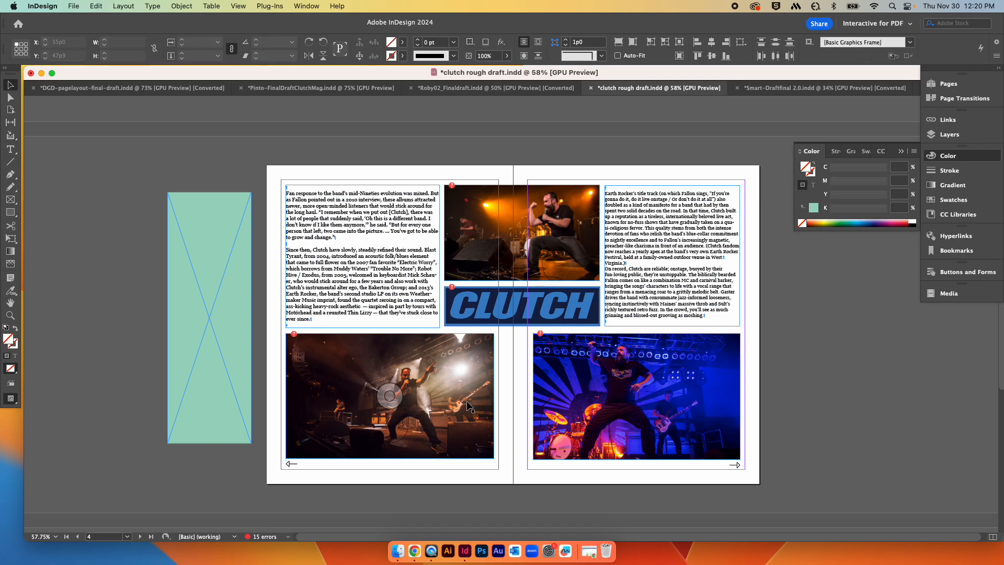
{"action": "left_click", "coordinate": [585, 404]}
{"action": "key", "text": "Delete"}
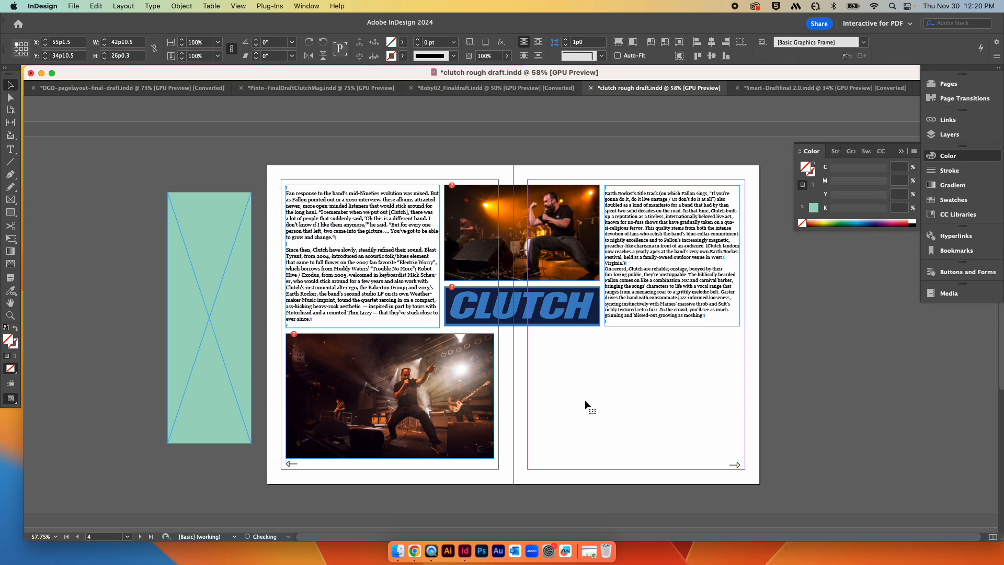
{"action": "left_click", "coordinate": [552, 254]}
{"action": "key", "text": "Delete"}
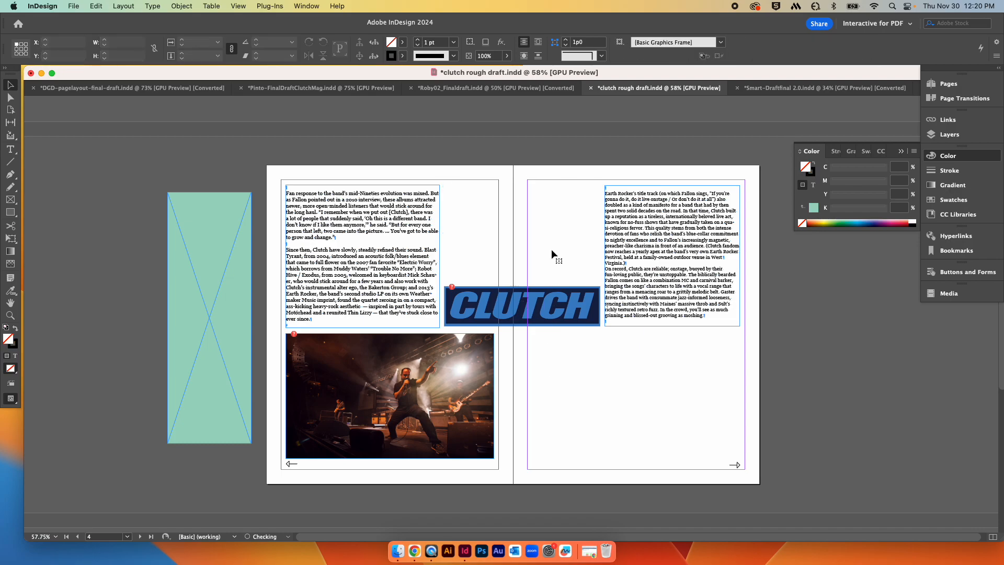
{"action": "left_click", "coordinate": [566, 298]}
{"action": "key", "text": "Delete"}
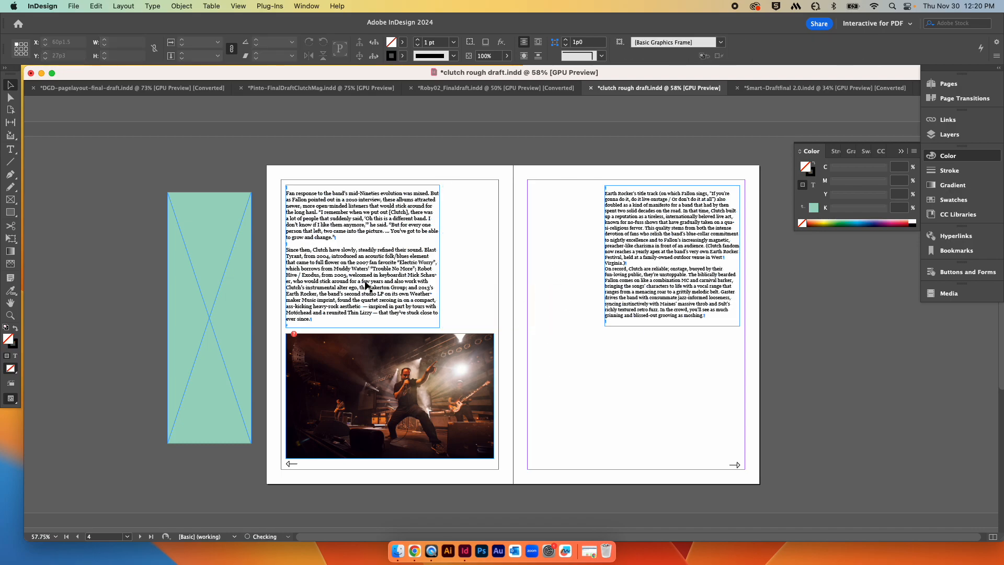
Step: Move and enlarge the concert photo so it spans the gutter across the top of the page 4 spread
{"action": "left_click", "coordinate": [366, 365]}
{"action": "left_click_drag", "start_coordinate": [429, 381], "coordinate": [558, 234]}
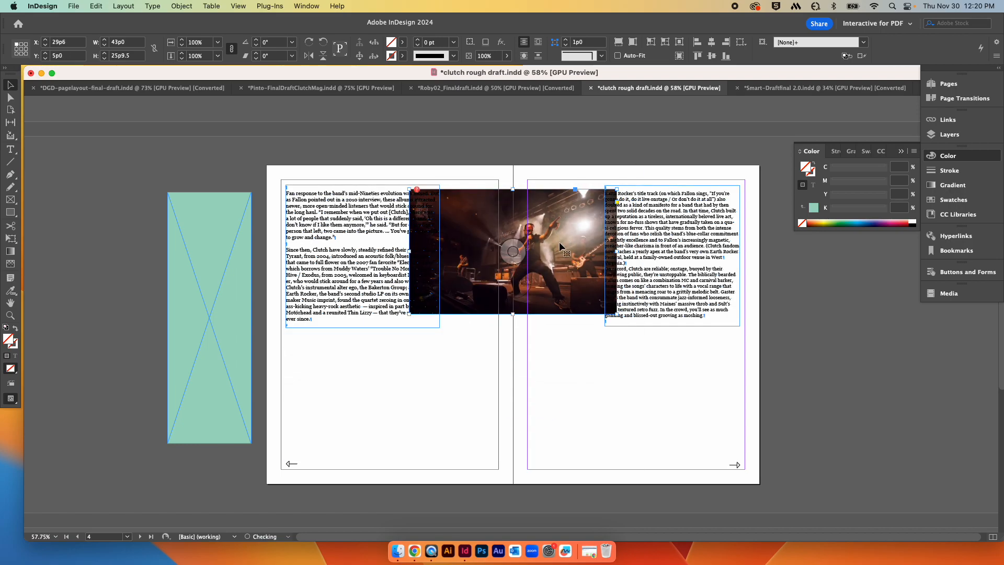
{"action": "left_click_drag", "start_coordinate": [614, 312], "coordinate": [656, 356]}
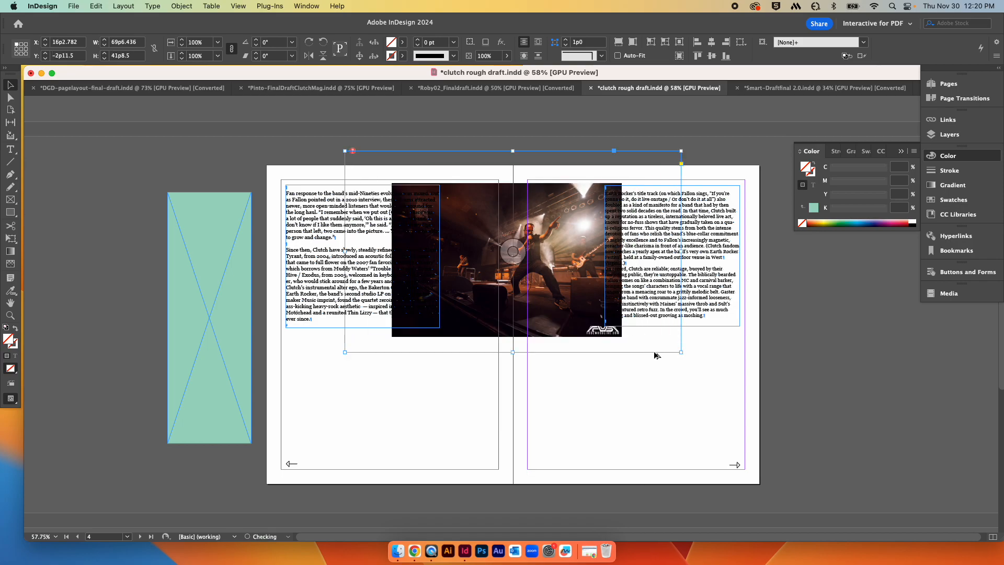
{"action": "left_click_drag", "start_coordinate": [566, 261], "coordinate": [566, 290]}
{"action": "left_click", "coordinate": [618, 41]}
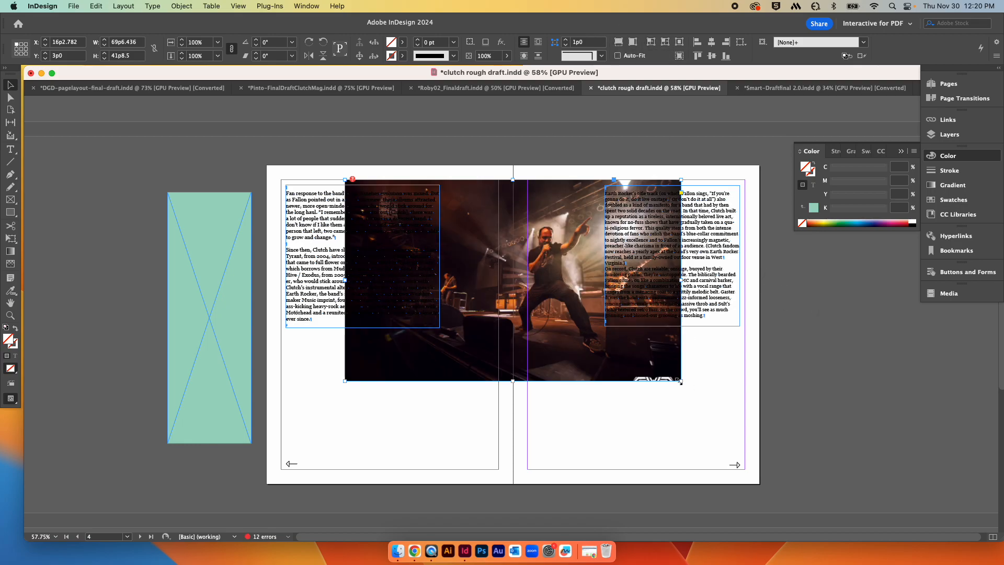
{"action": "left_click_drag", "start_coordinate": [682, 383], "coordinate": [672, 369]}
{"action": "left_click_drag", "start_coordinate": [561, 278], "coordinate": [559, 259]}
Step: Place the green frame along the left margin of page 4 and extend it down to the bottom margin
{"action": "left_click", "coordinate": [197, 337]}
{"action": "left_click_drag", "start_coordinate": [174, 296], "coordinate": [296, 286]}
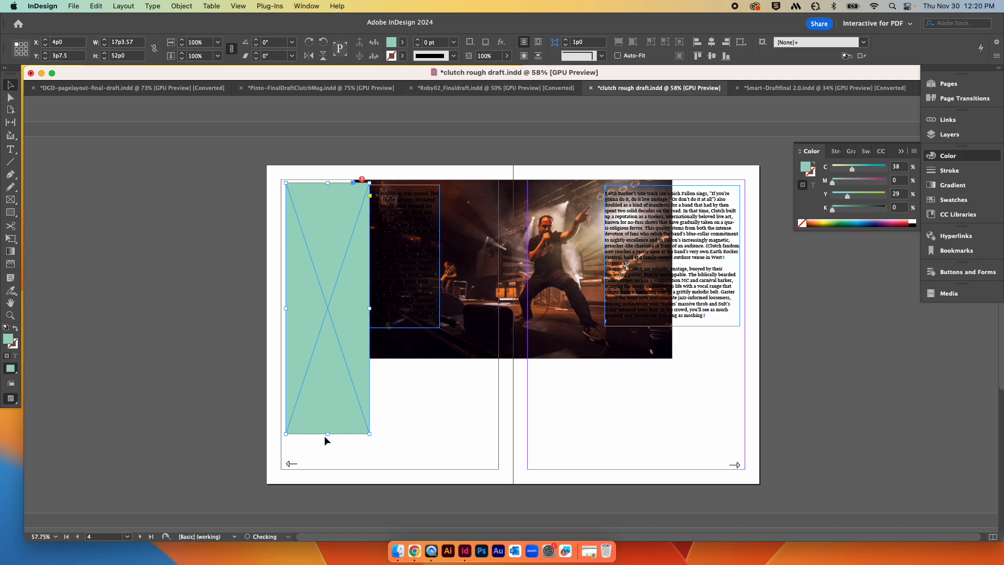
{"action": "left_click_drag", "start_coordinate": [327, 435], "coordinate": [327, 453]}
Step: Duplicate the green frame into two boxes under the concert photo and a tall column along the right page's edge
{"action": "left_click_drag", "start_coordinate": [325, 395], "coordinate": [410, 391]}
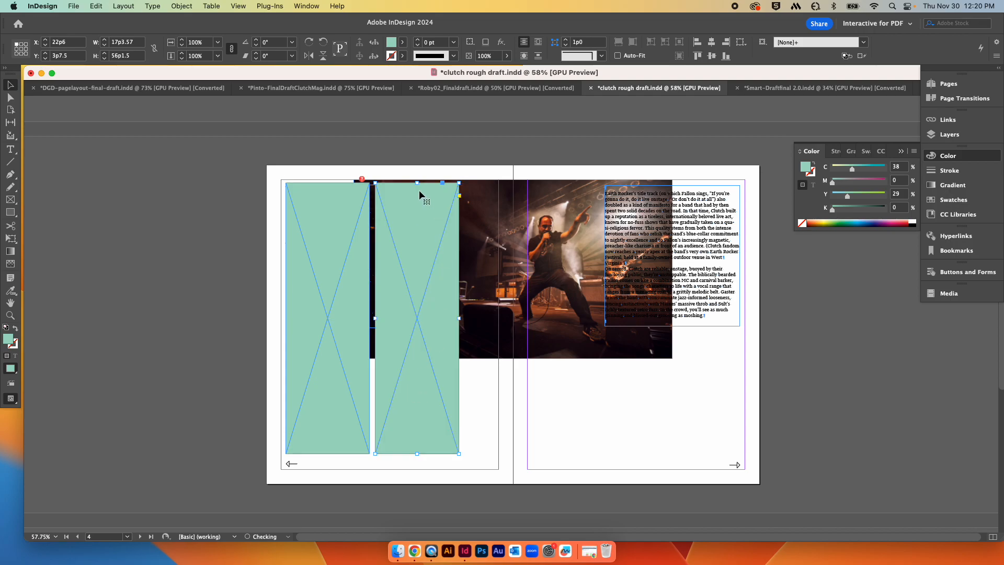
{"action": "left_click_drag", "start_coordinate": [417, 183], "coordinate": [426, 368]}
{"action": "left_click_drag", "start_coordinate": [460, 408], "coordinate": [601, 426]}
{"action": "left_click", "coordinate": [307, 403], "text": "shift"}
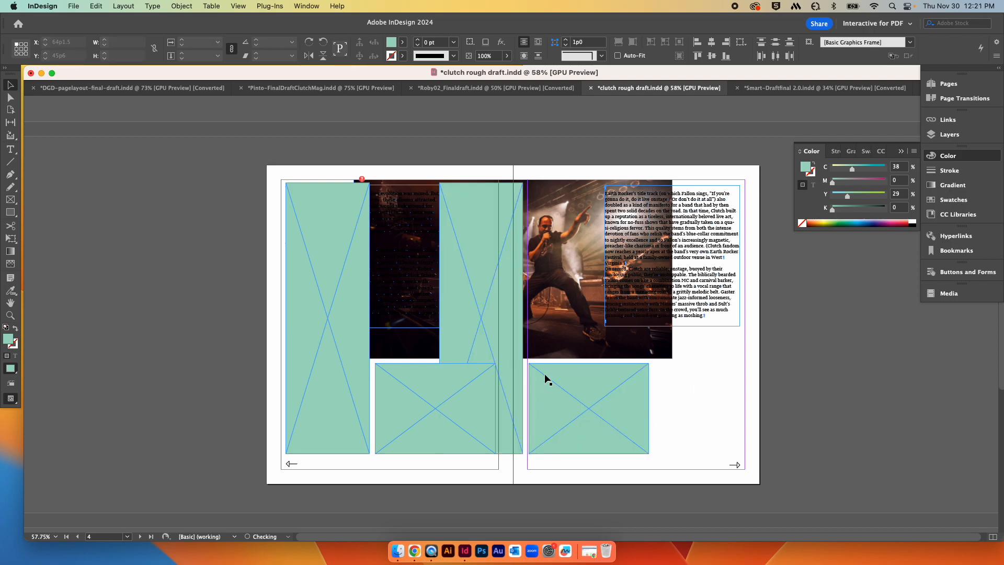
{"action": "left_click_drag", "start_coordinate": [492, 352], "coordinate": [716, 361]}
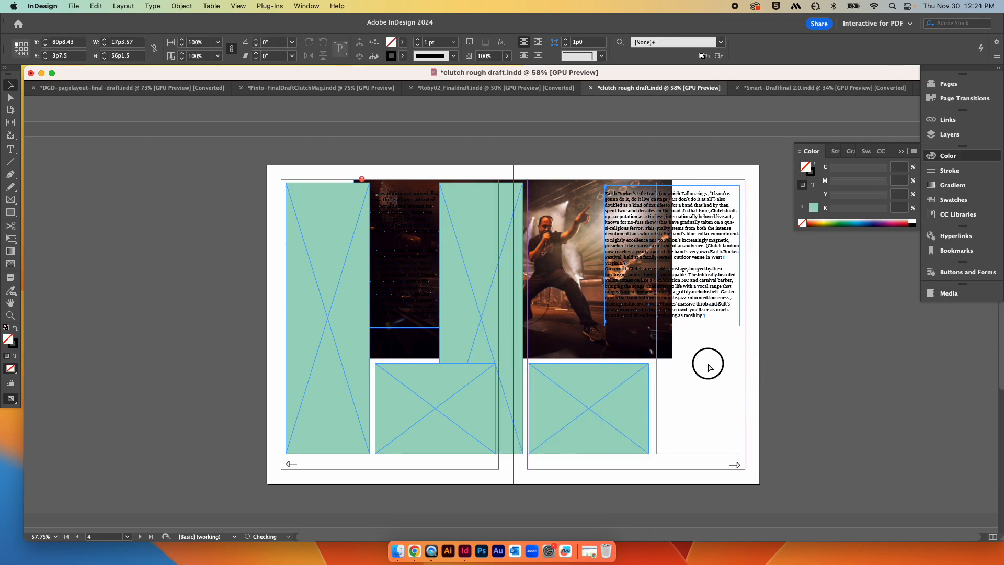
{"action": "left_click", "coordinate": [799, 349]}
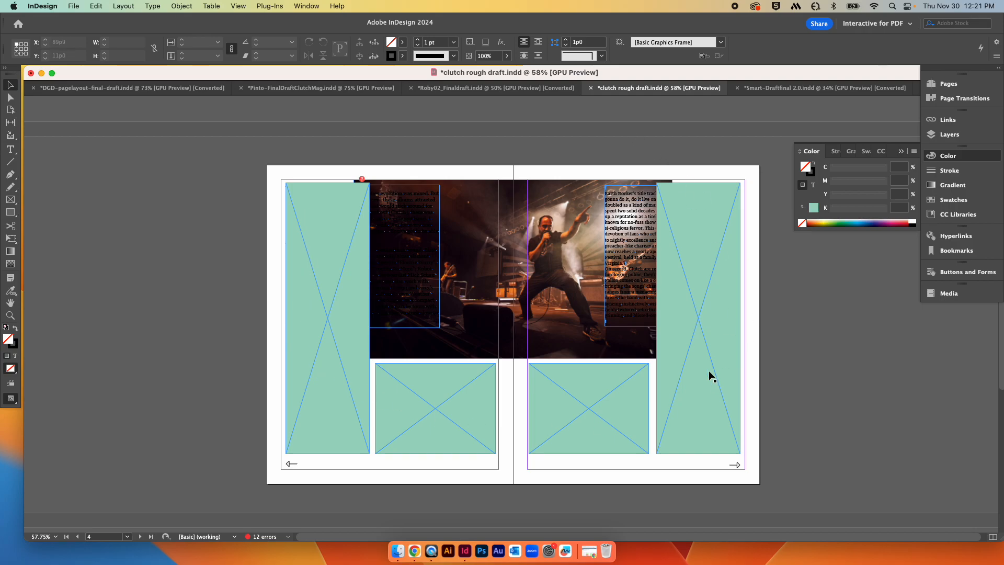
Step: Scroll down to review the following Clutch spread and back
{"action": "scroll", "coordinate": [852, 378], "scroll_direction": "down", "scroll_amount": 3}
{"action": "scroll", "coordinate": [852, 384], "scroll_direction": "down", "scroll_amount": 2}
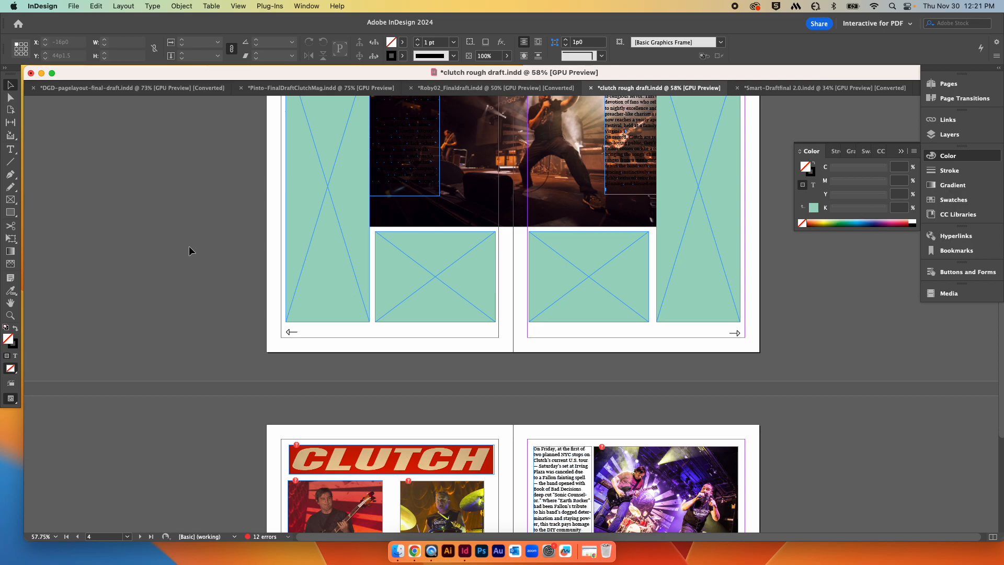
{"action": "scroll", "coordinate": [227, 275], "scroll_direction": "down", "scroll_amount": 9}
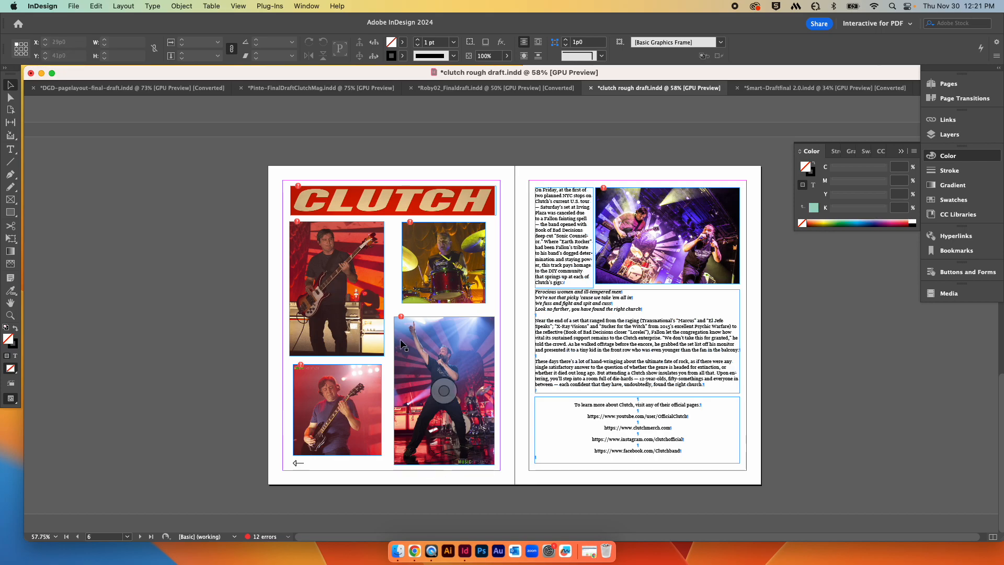
{"action": "scroll", "coordinate": [437, 413], "scroll_direction": "right", "scroll_amount": 1}
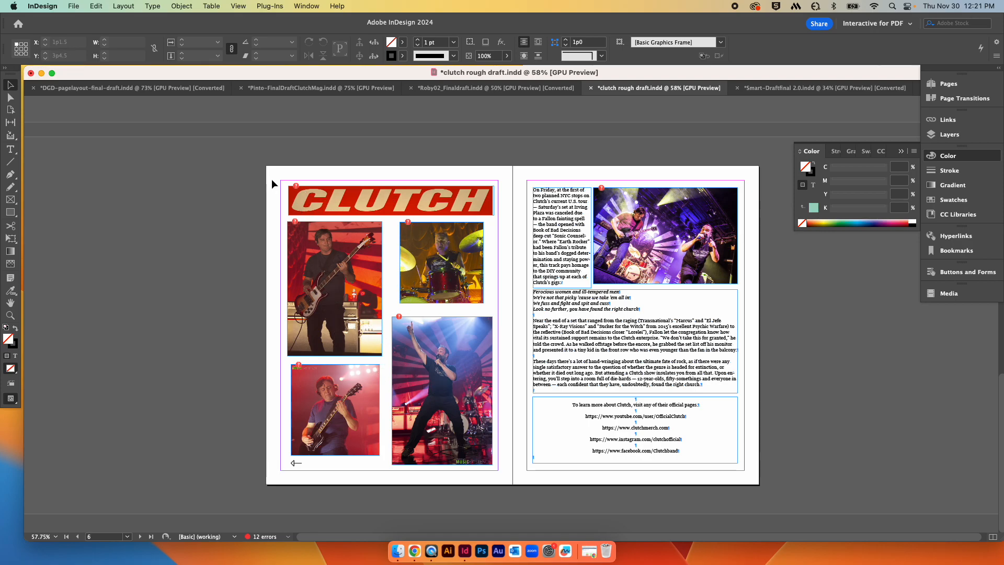
{"action": "scroll", "coordinate": [371, 328], "scroll_direction": "up", "scroll_amount": 15}
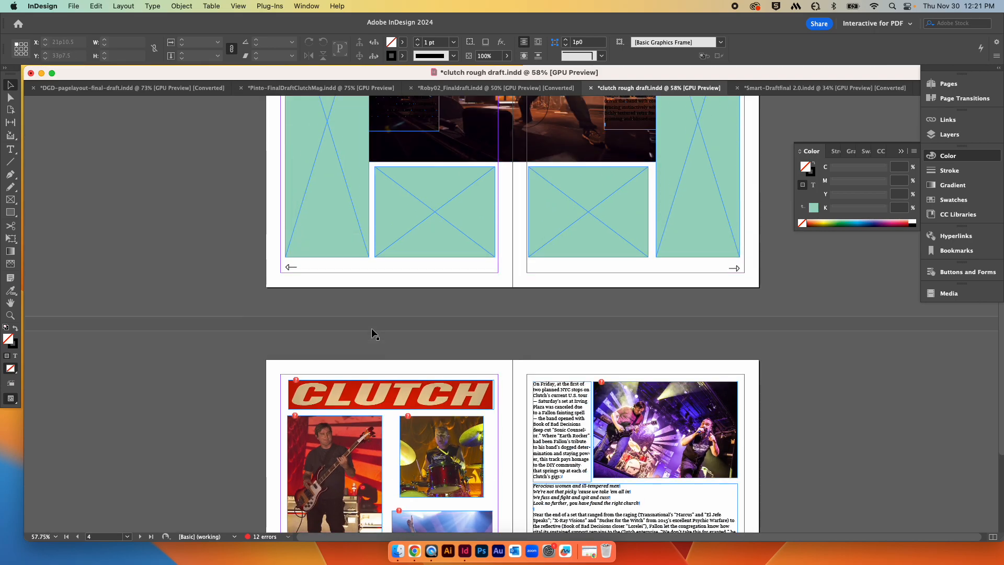
Step: Scroll through the Clutch spreads to review the layouts of pages 3 through 7
{"action": "scroll", "coordinate": [371, 328], "scroll_direction": "up", "scroll_amount": 1}
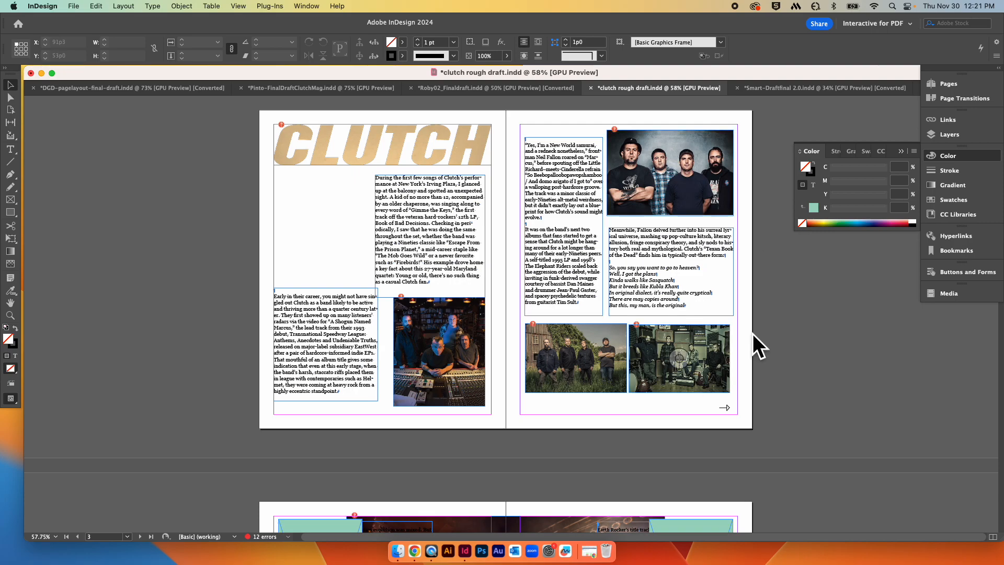
{"action": "scroll", "coordinate": [723, 276], "scroll_direction": "down", "scroll_amount": 14}
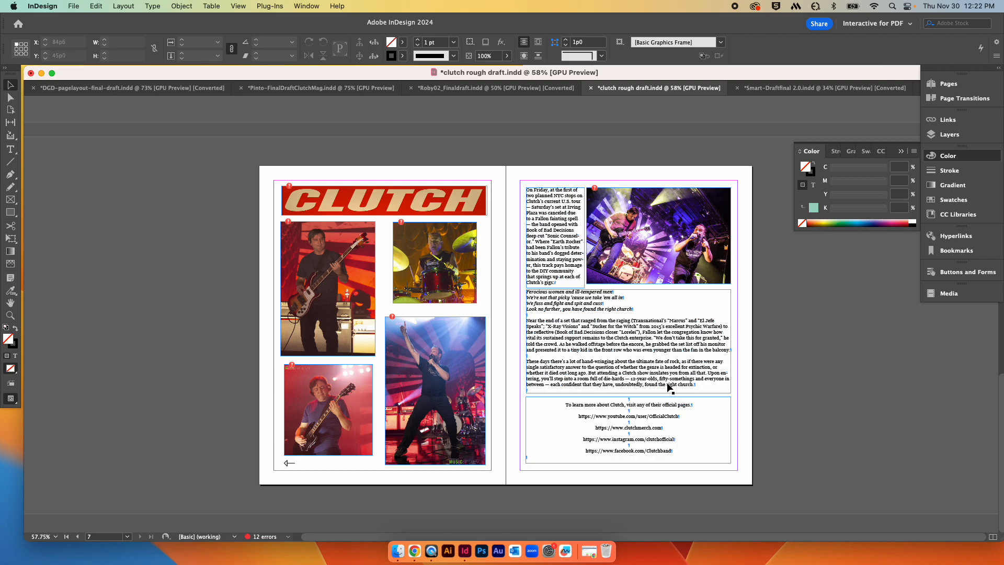
{"action": "scroll", "coordinate": [667, 383], "scroll_direction": "up", "scroll_amount": 15}
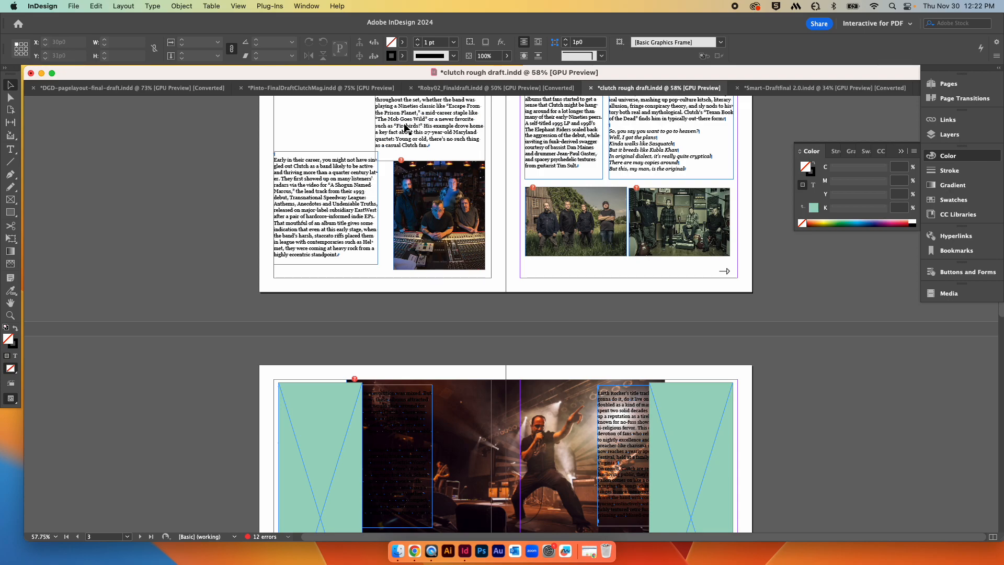
{"action": "left_click", "coordinate": [580, 137]}
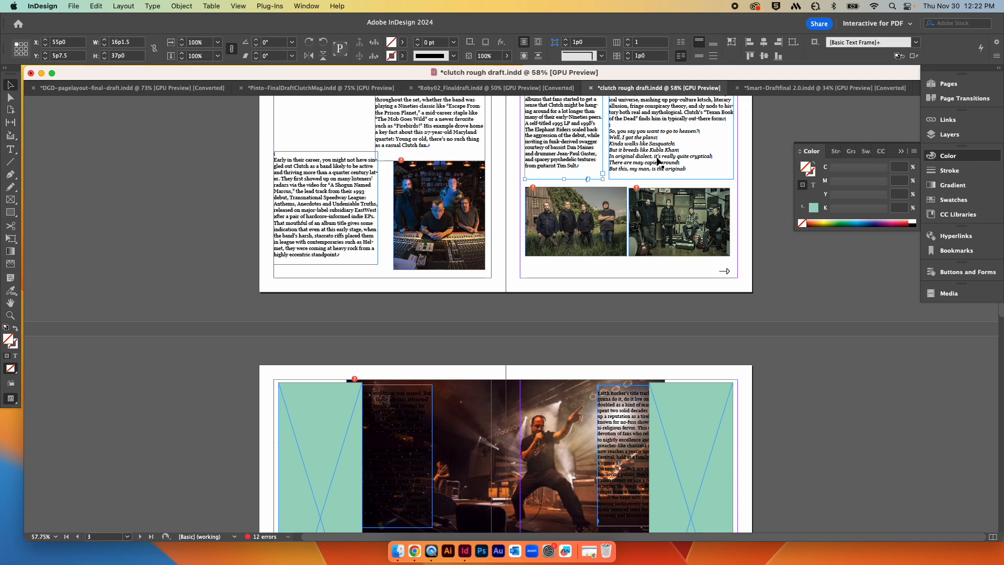
{"action": "scroll", "coordinate": [730, 329], "scroll_direction": "down", "scroll_amount": 15}
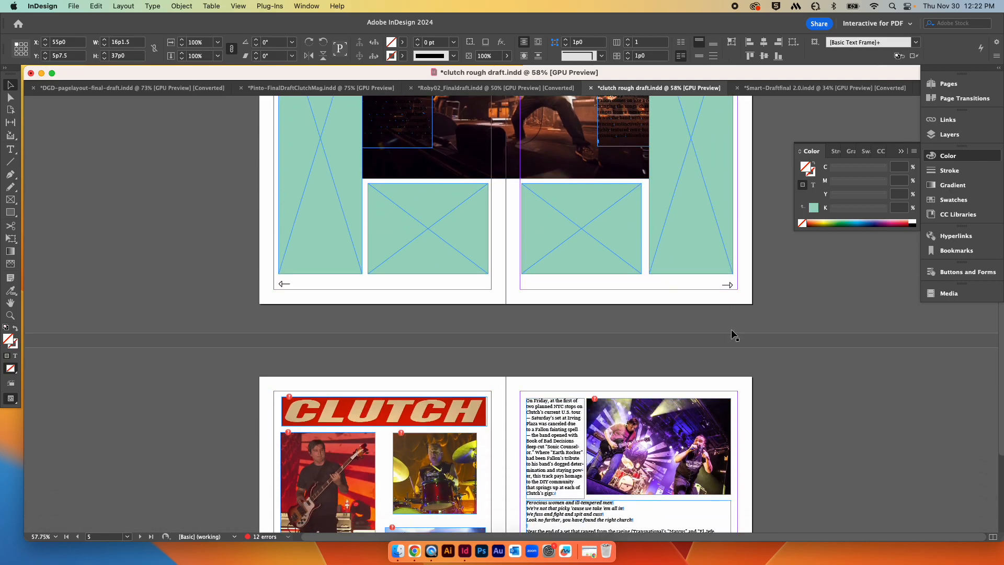
{"action": "scroll", "coordinate": [696, 366], "scroll_direction": "down", "scroll_amount": 8}
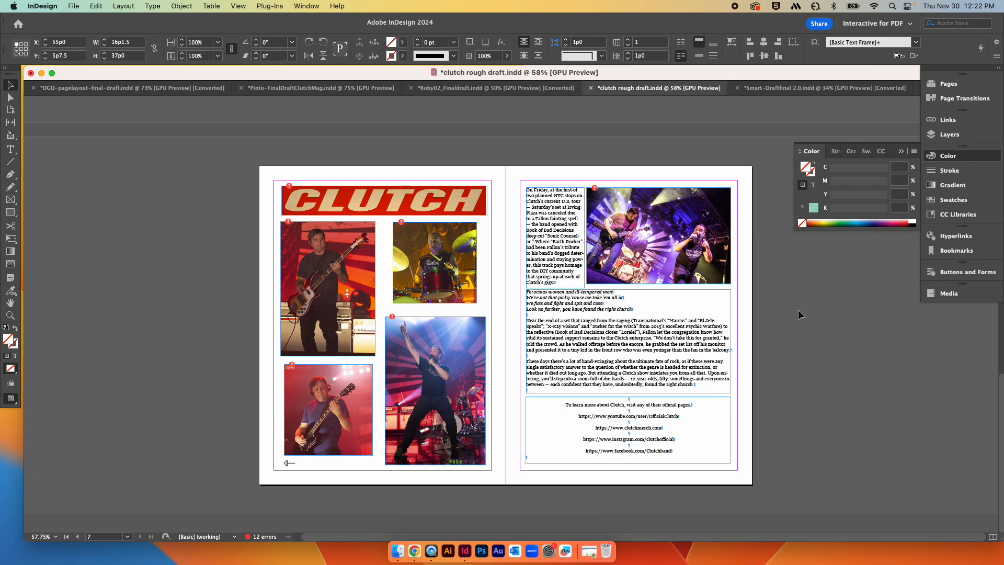
{"action": "scroll", "coordinate": [802, 309], "scroll_direction": "up", "scroll_amount": 6}
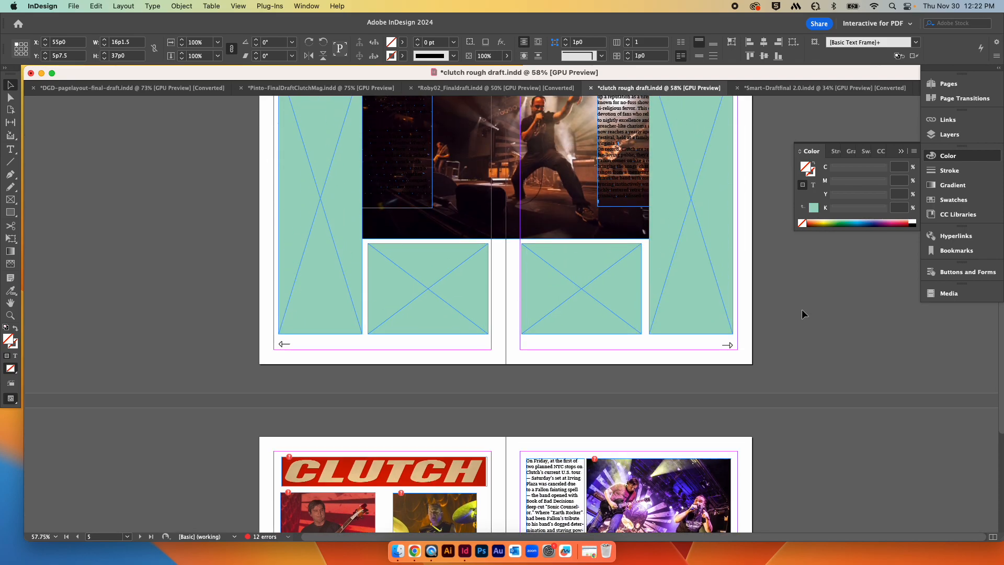
{"action": "scroll", "coordinate": [801, 309], "scroll_direction": "up", "scroll_amount": 7}
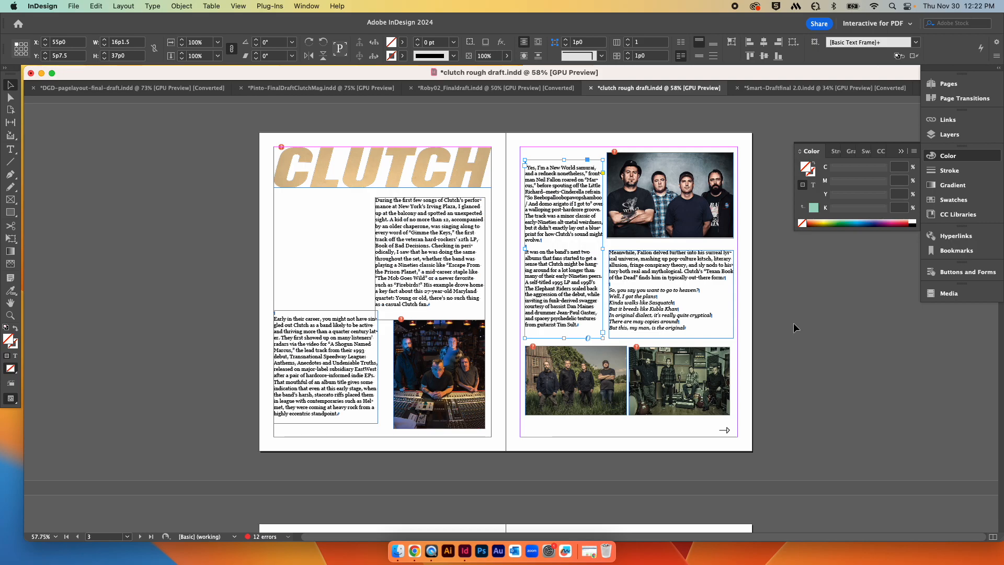
{"action": "scroll", "coordinate": [789, 338], "scroll_direction": "down", "scroll_amount": 7}
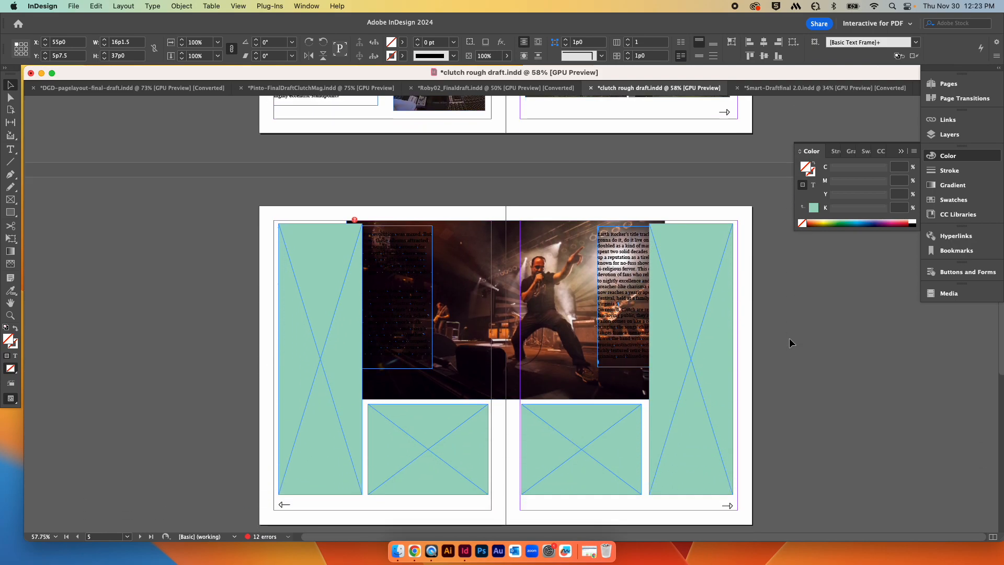
{"action": "scroll", "coordinate": [789, 338], "scroll_direction": "down", "scroll_amount": 7}
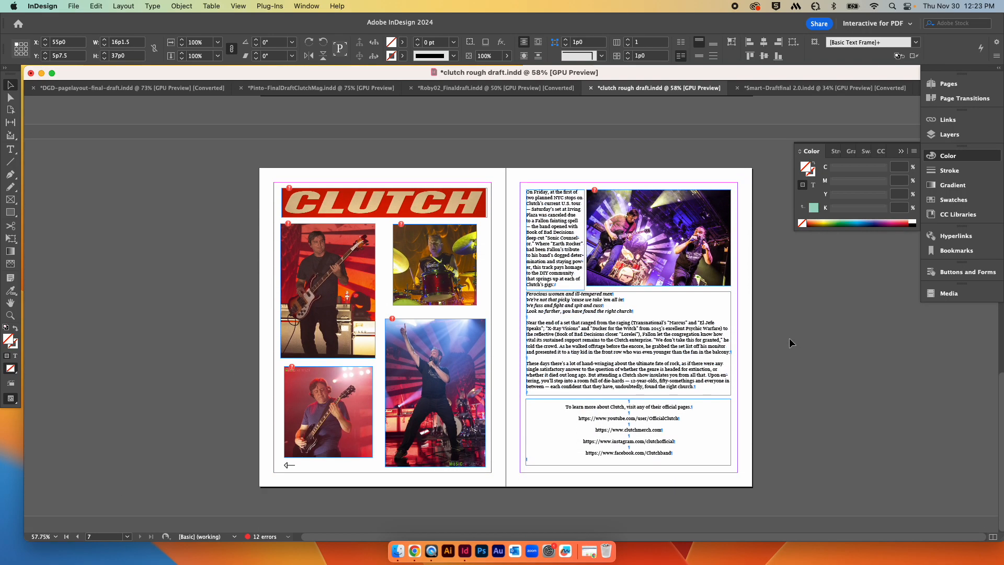
{"action": "scroll", "coordinate": [788, 338], "scroll_direction": "up", "scroll_amount": 2}
{"action": "scroll", "coordinate": [789, 337], "scroll_direction": "down", "scroll_amount": 2}
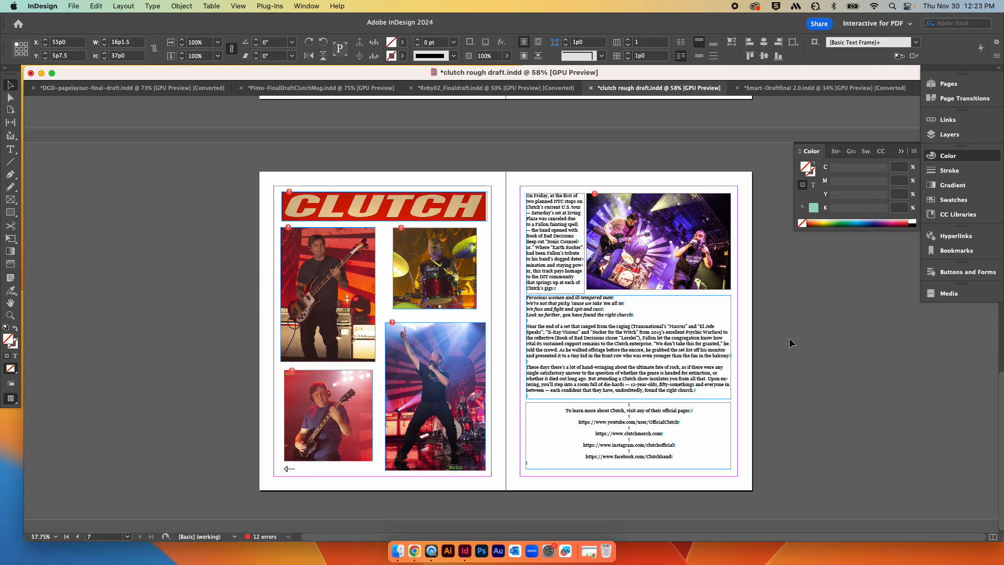
{"action": "scroll", "coordinate": [789, 338], "scroll_direction": "up", "scroll_amount": 7}
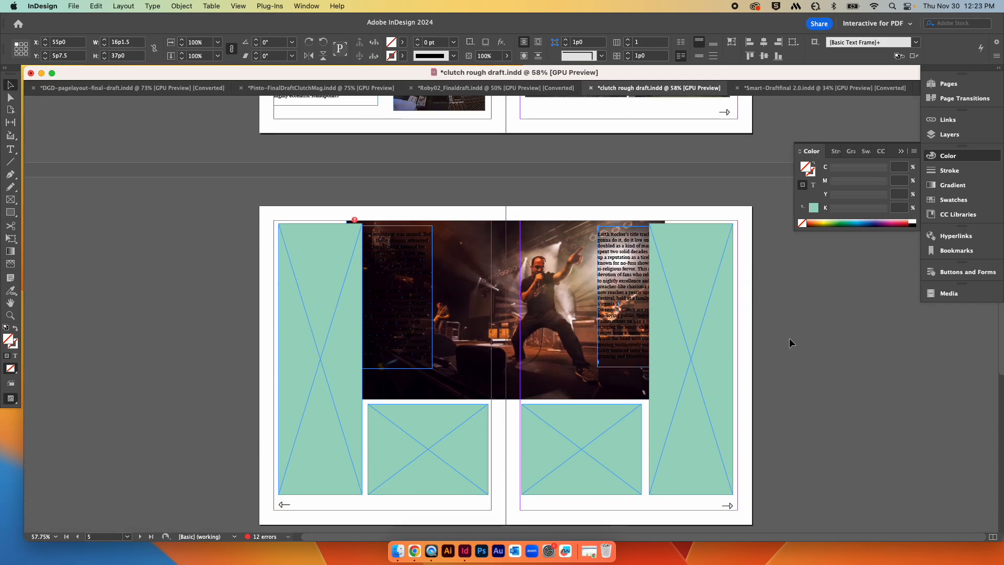
{"action": "scroll", "coordinate": [789, 338], "scroll_direction": "up", "scroll_amount": 7}
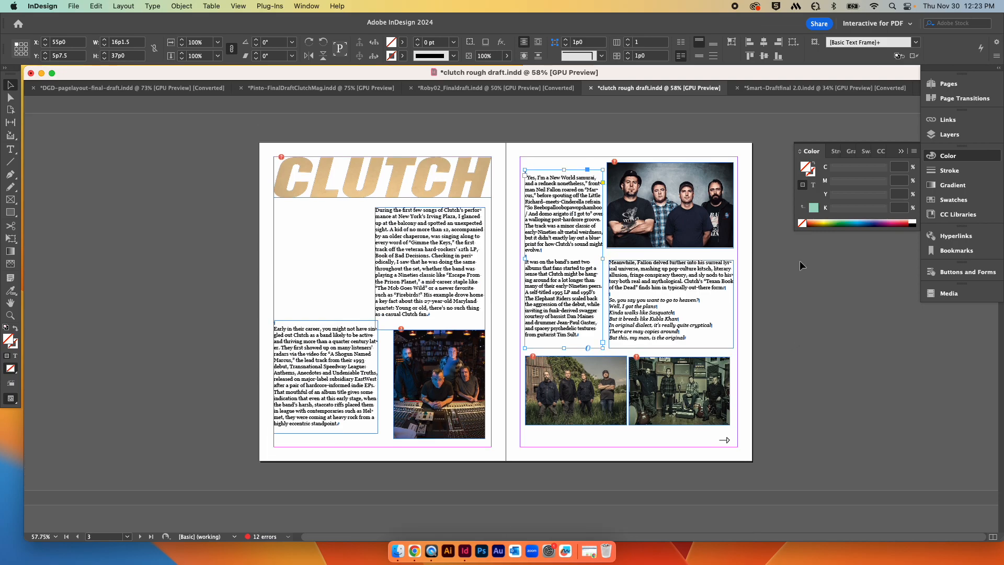
Step: Switch to the Smart-Draftfinal 2.0 document and scroll through its spreads
{"action": "left_click", "coordinate": [776, 88]}
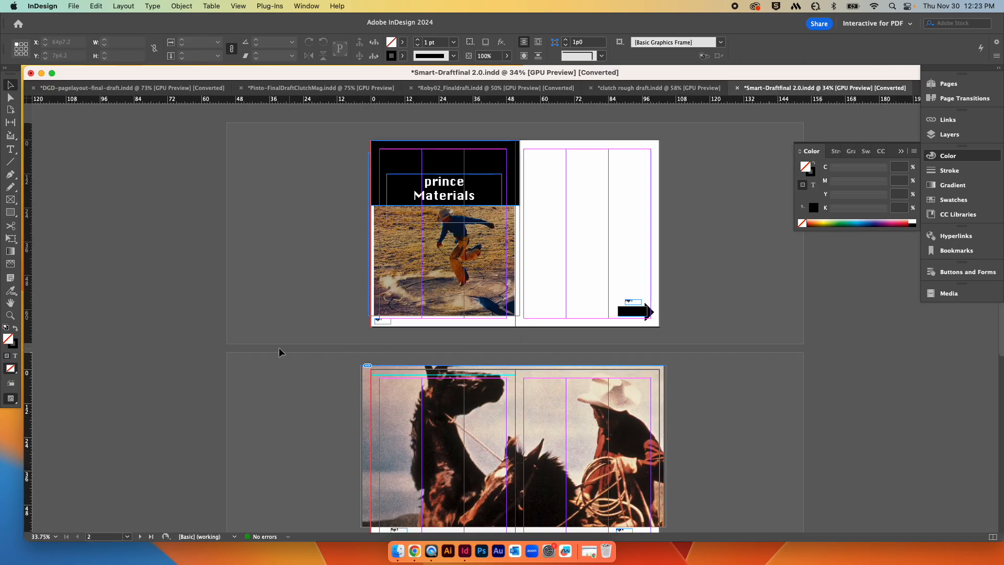
{"action": "scroll", "coordinate": [313, 355], "scroll_direction": "down", "scroll_amount": 4}
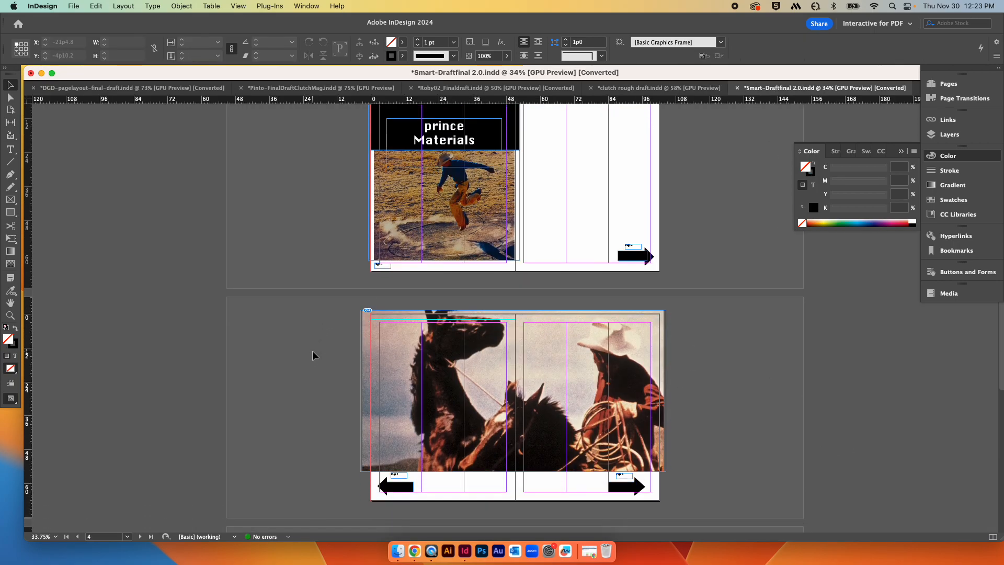
{"action": "scroll", "coordinate": [312, 356], "scroll_direction": "down", "scroll_amount": 10}
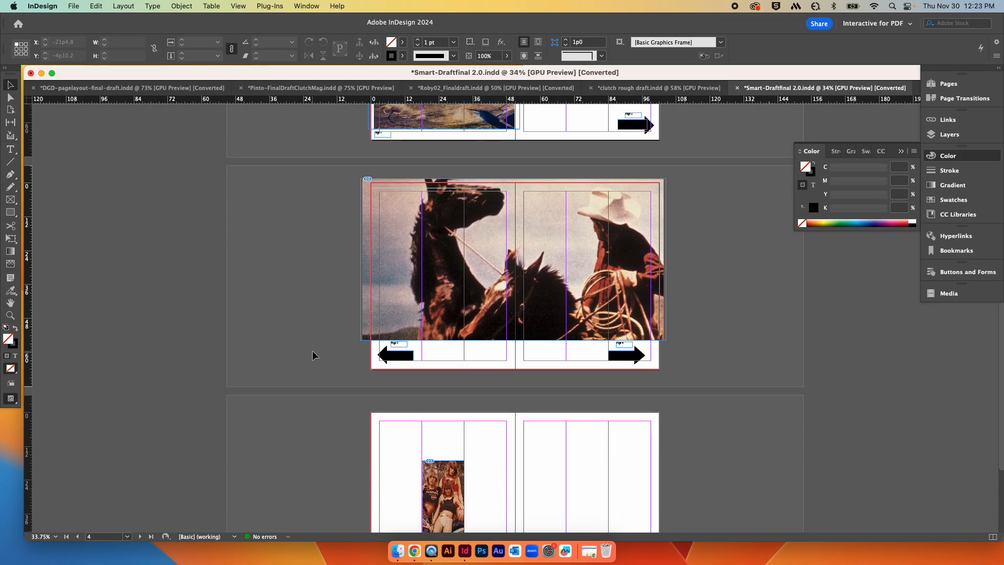
{"action": "scroll", "coordinate": [313, 356], "scroll_direction": "up", "scroll_amount": 12}
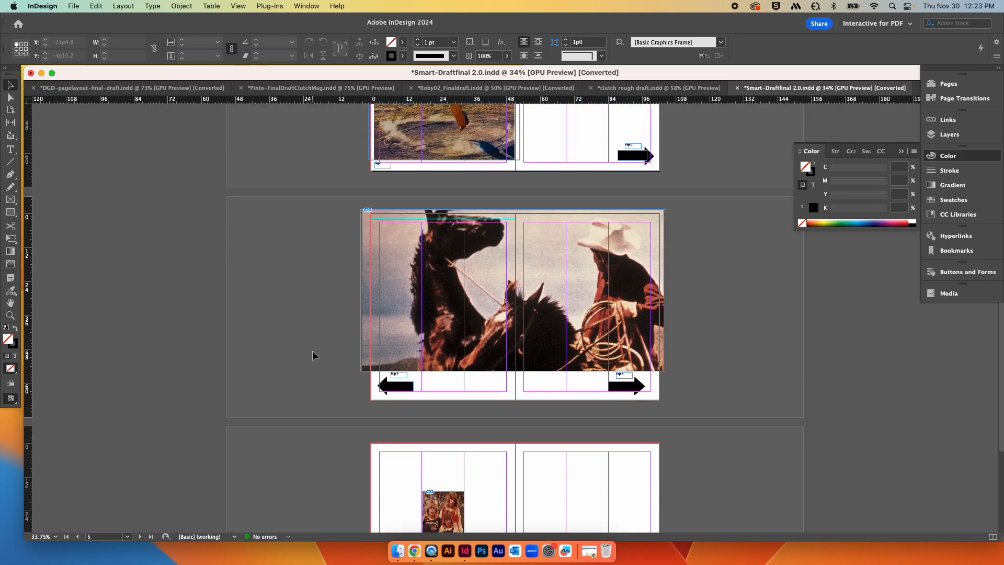
{"action": "scroll", "coordinate": [313, 356], "scroll_direction": "up", "scroll_amount": 1}
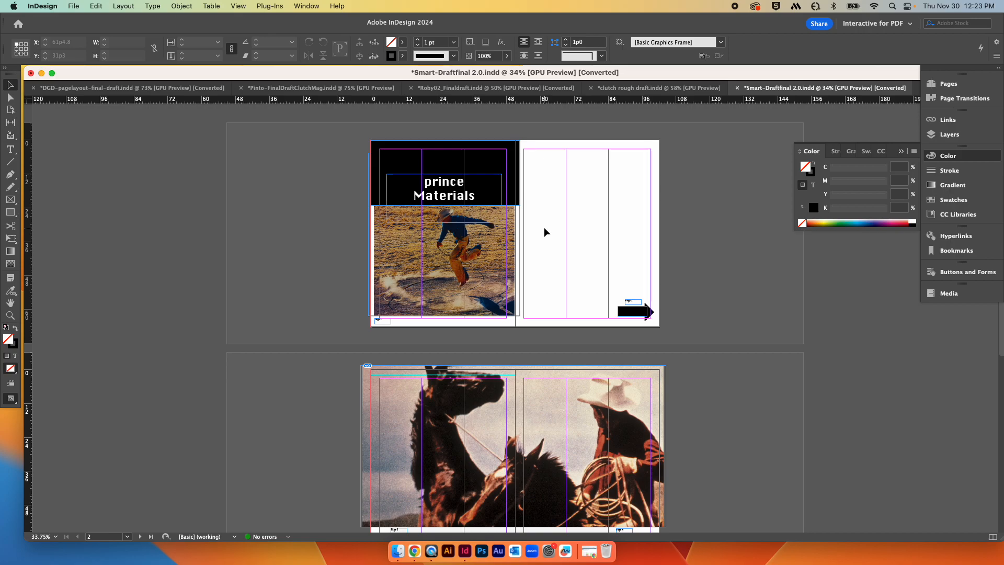
Step: Zoom in on the first spread to examine the prince Materials heading and cowboy photo
{"action": "scroll", "coordinate": [543, 227], "scroll_direction": "down", "scroll_amount": 1}
{"action": "key", "text": "super+equal"}
{"action": "key", "text": "super+equal"}
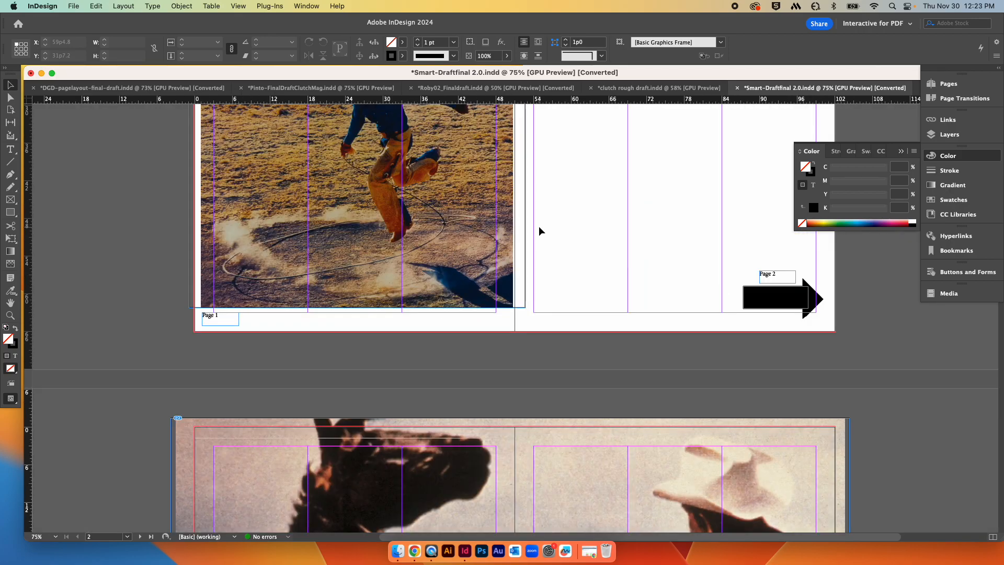
{"action": "scroll", "coordinate": [545, 235], "scroll_direction": "up", "scroll_amount": 5}
{"action": "scroll", "coordinate": [545, 238], "scroll_direction": "down", "scroll_amount": 2}
{"action": "scroll", "coordinate": [545, 238], "scroll_direction": "up", "scroll_amount": 1}
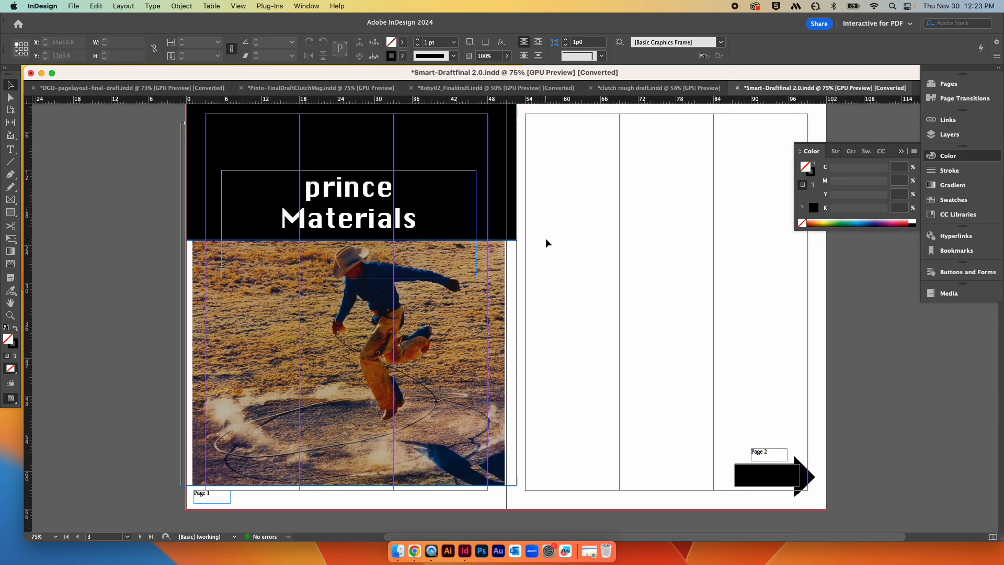
{"action": "scroll", "coordinate": [546, 238], "scroll_direction": "left", "scroll_amount": 2}
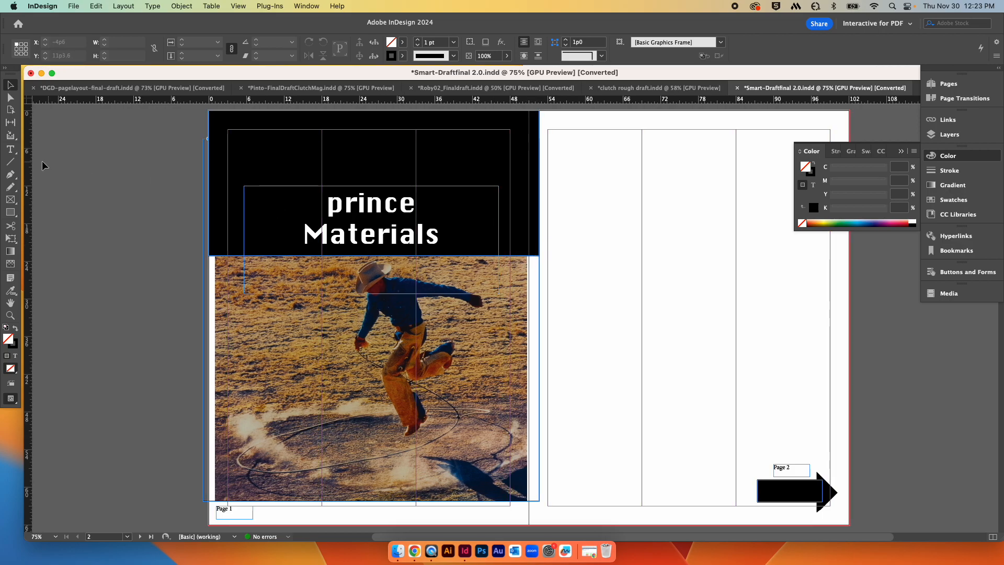
{"action": "scroll", "coordinate": [43, 165], "scroll_direction": "up", "scroll_amount": 2}
{"action": "left_click", "coordinate": [519, 212]}
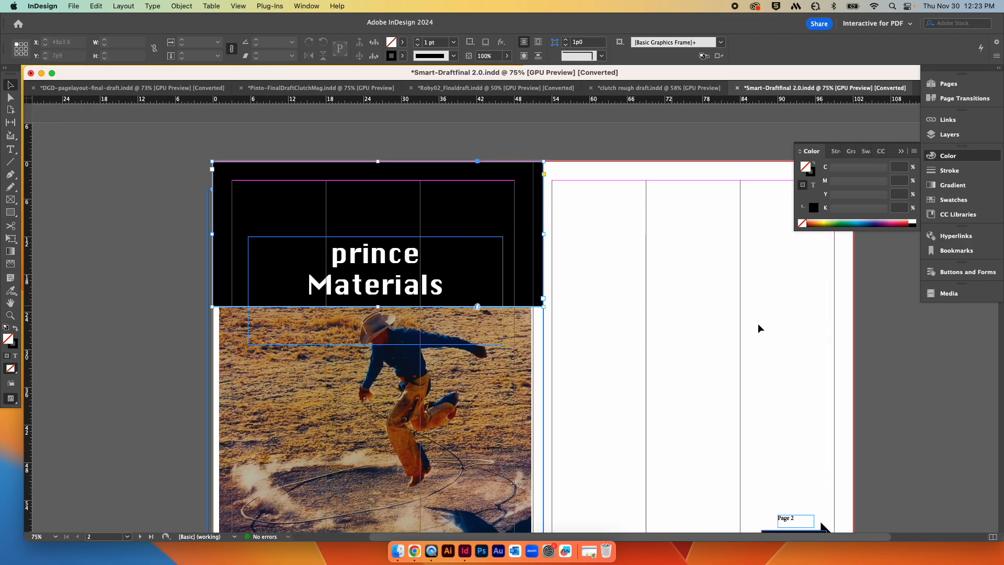
{"action": "left_click", "coordinate": [893, 309]}
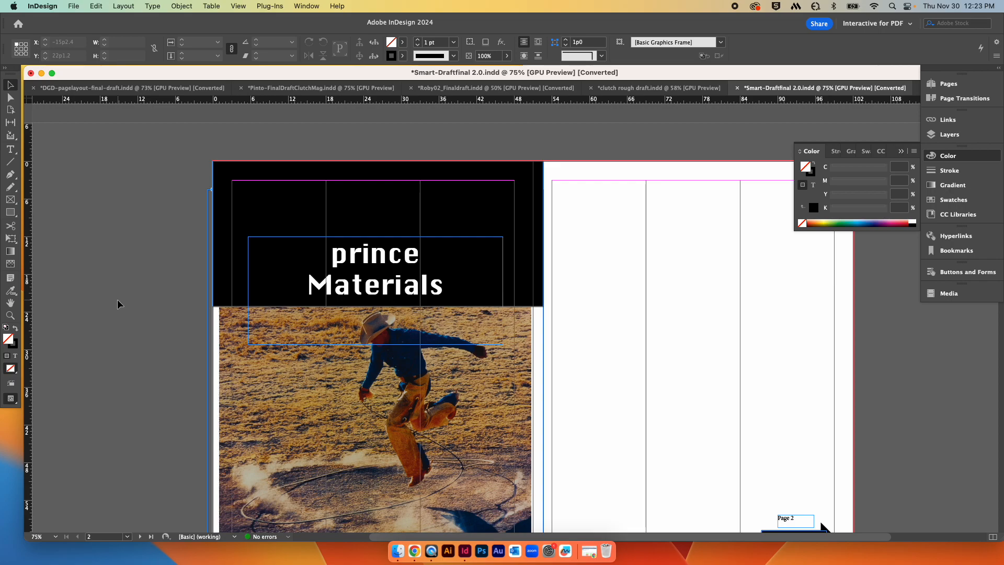
{"action": "scroll", "coordinate": [828, 358], "scroll_direction": "right", "scroll_amount": 5}
{"action": "scroll", "coordinate": [823, 357], "scroll_direction": "down", "scroll_amount": 2}
{"action": "scroll", "coordinate": [789, 362], "scroll_direction": "up", "scroll_amount": 2}
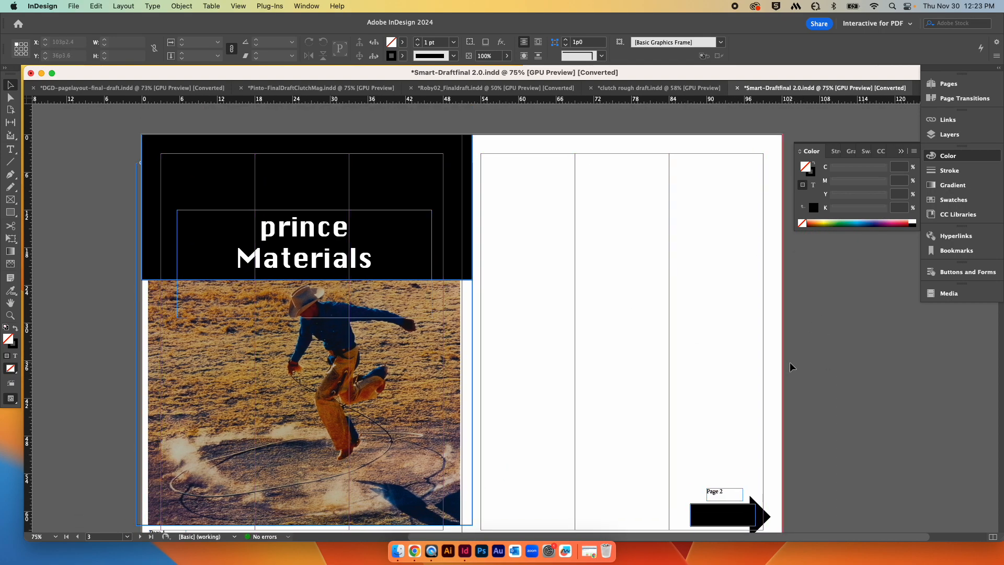
Step: Inspect the document setup and the ruler unit options, closing both without changes
{"action": "left_click", "coordinate": [74, 6]}
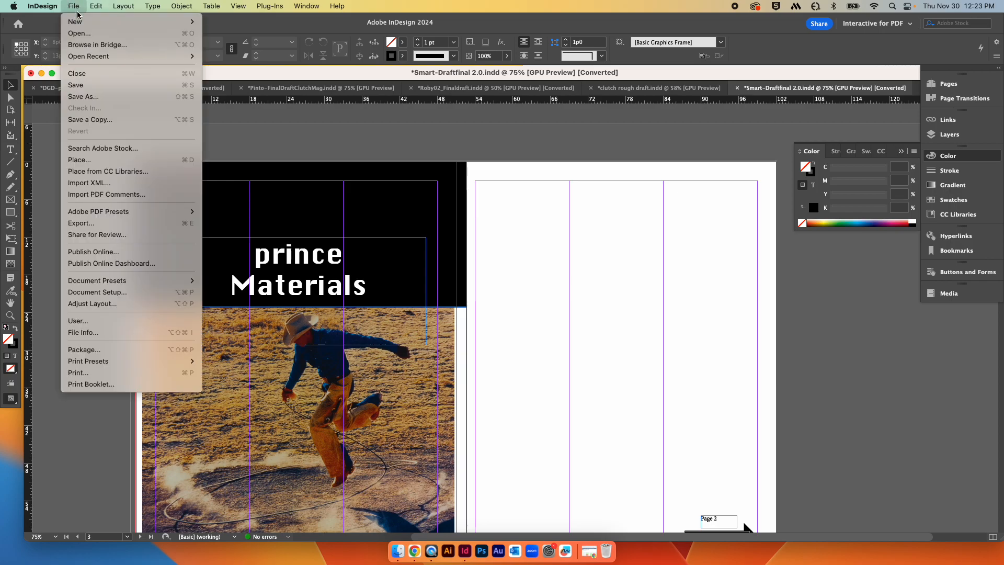
{"action": "left_click", "coordinate": [121, 291]}
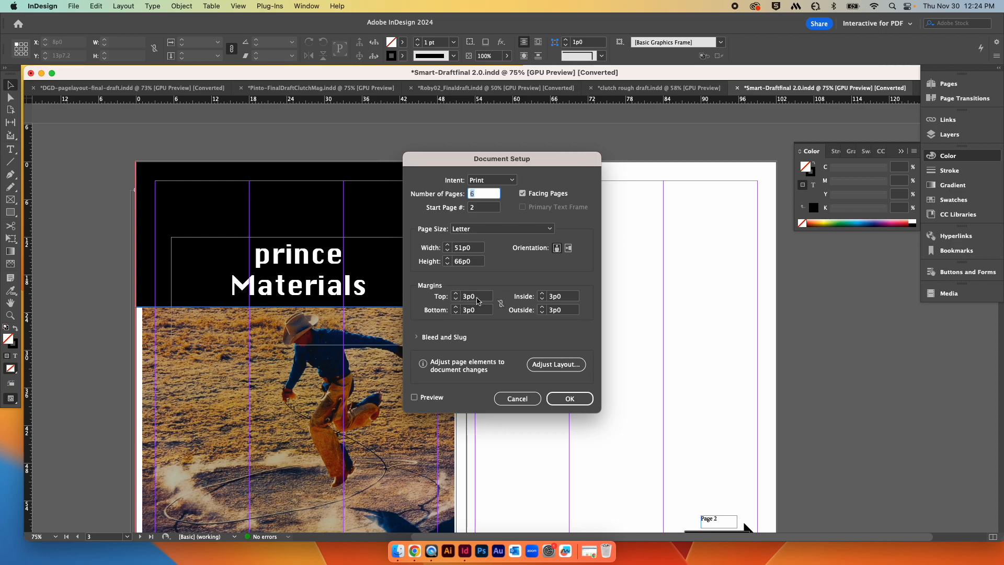
{"action": "left_click", "coordinate": [531, 403]}
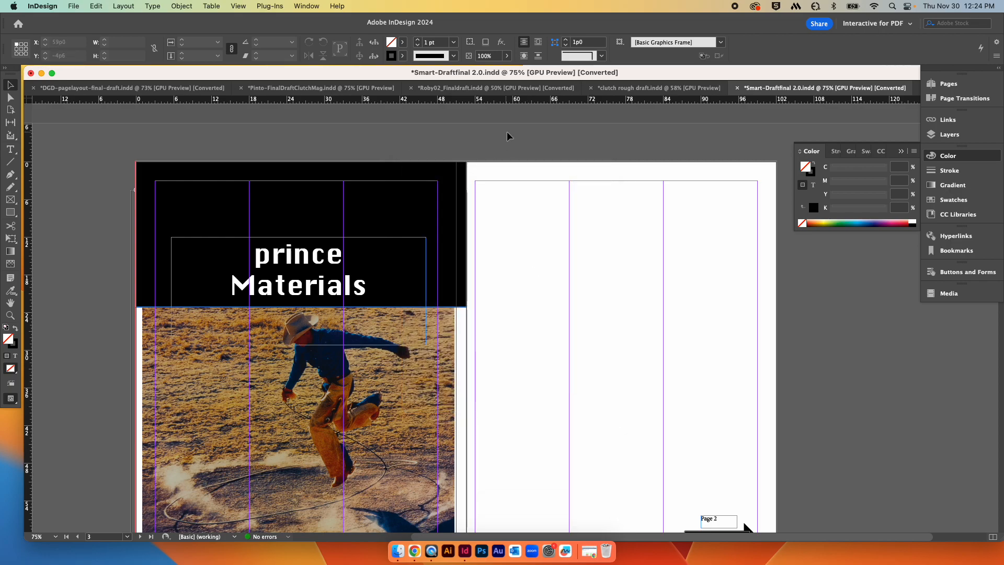
{"action": "right_click", "coordinate": [506, 101]}
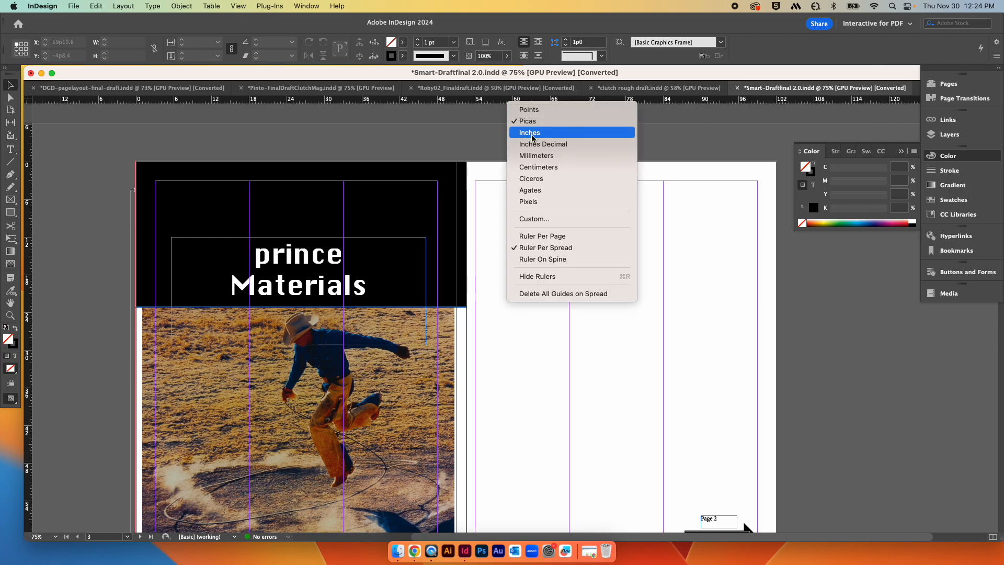
{"action": "left_click", "coordinate": [676, 127]}
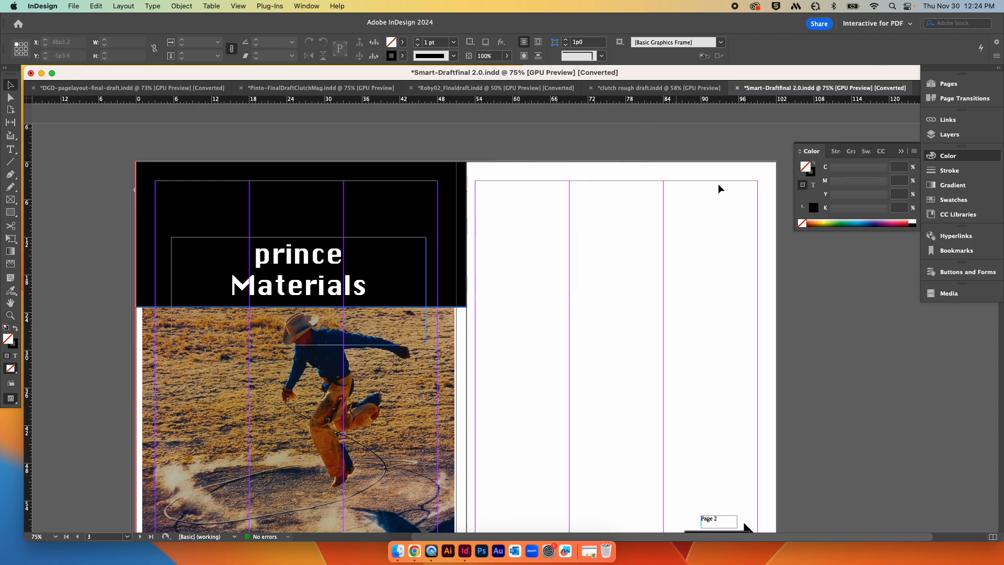
Step: Shift the cowboy photo down inside its frame on the first spread
{"action": "scroll", "coordinate": [826, 322], "scroll_direction": "down", "scroll_amount": 2}
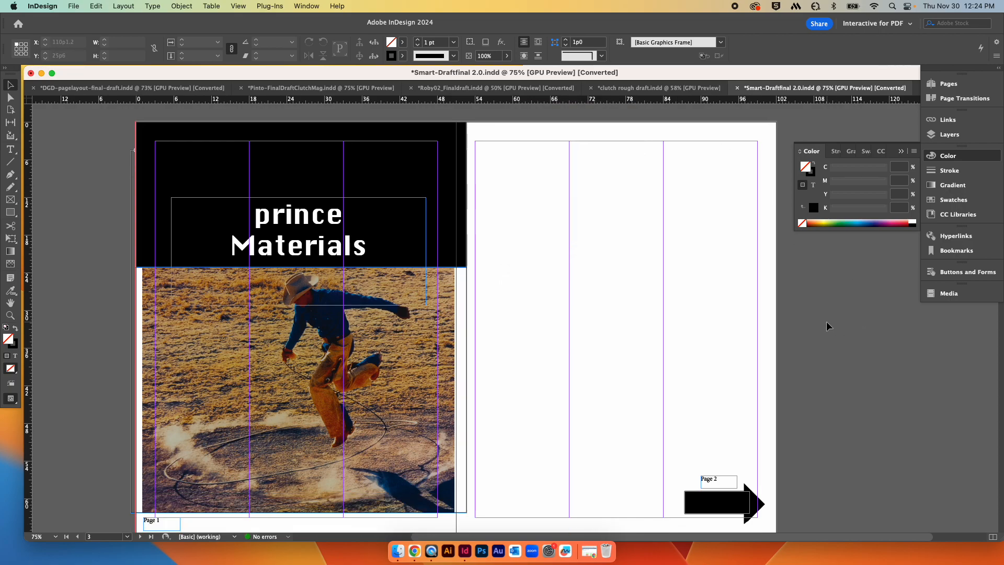
{"action": "key", "text": "super+minus"}
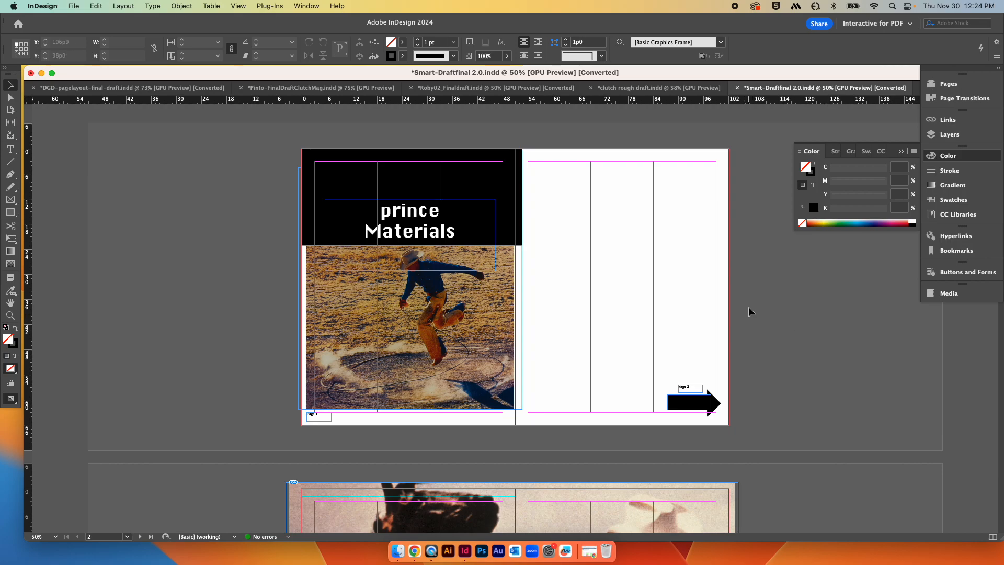
{"action": "scroll", "coordinate": [748, 306], "scroll_direction": "down", "scroll_amount": 1}
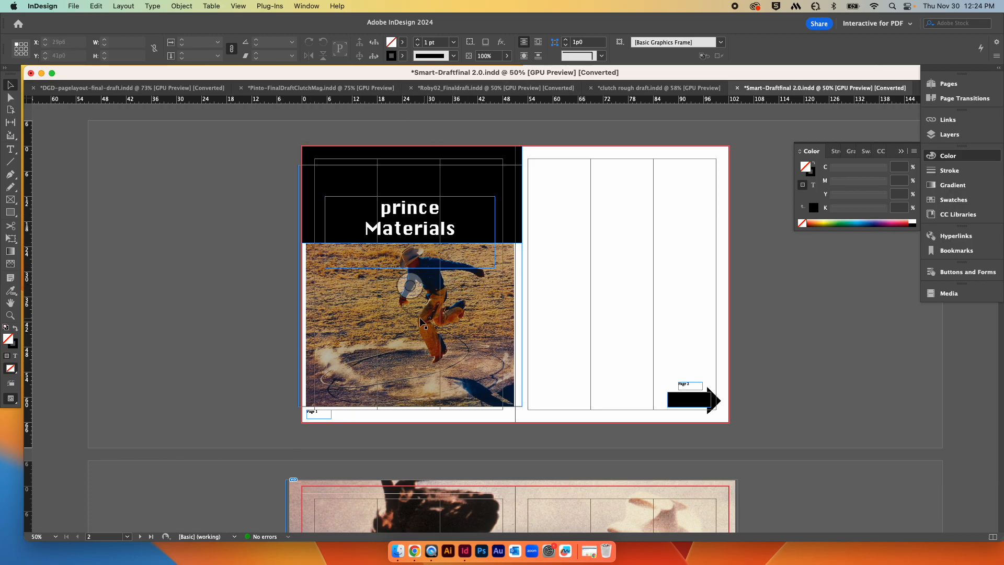
{"action": "left_click", "coordinate": [468, 307]}
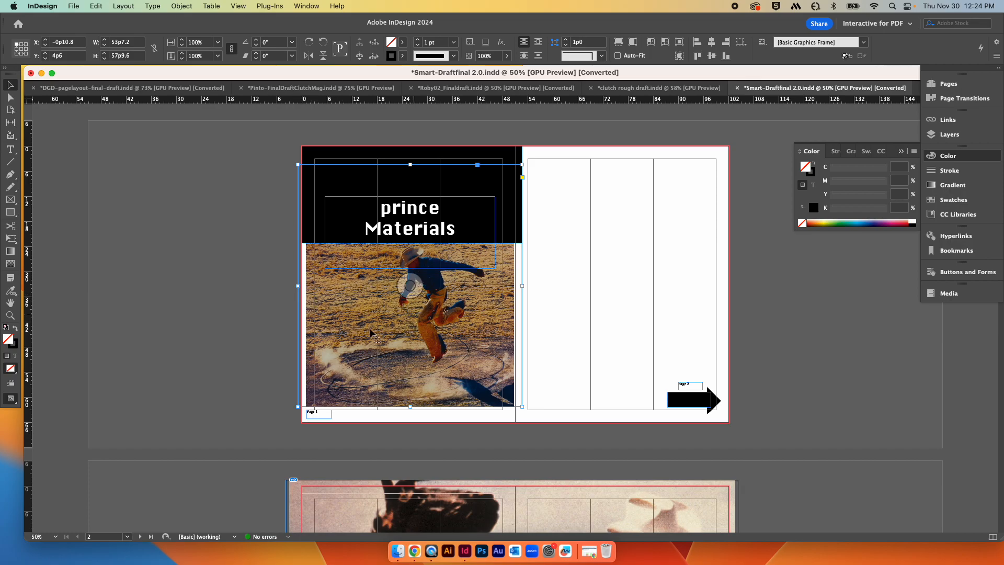
{"action": "scroll", "coordinate": [319, 392], "scroll_direction": "down", "scroll_amount": 1}
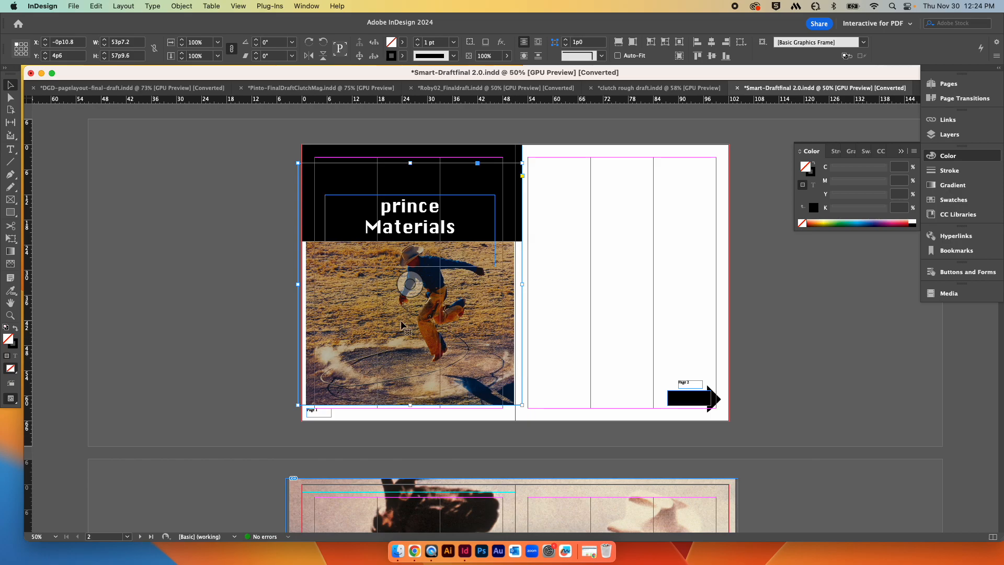
{"action": "left_click_drag", "start_coordinate": [411, 285], "coordinate": [414, 326]}
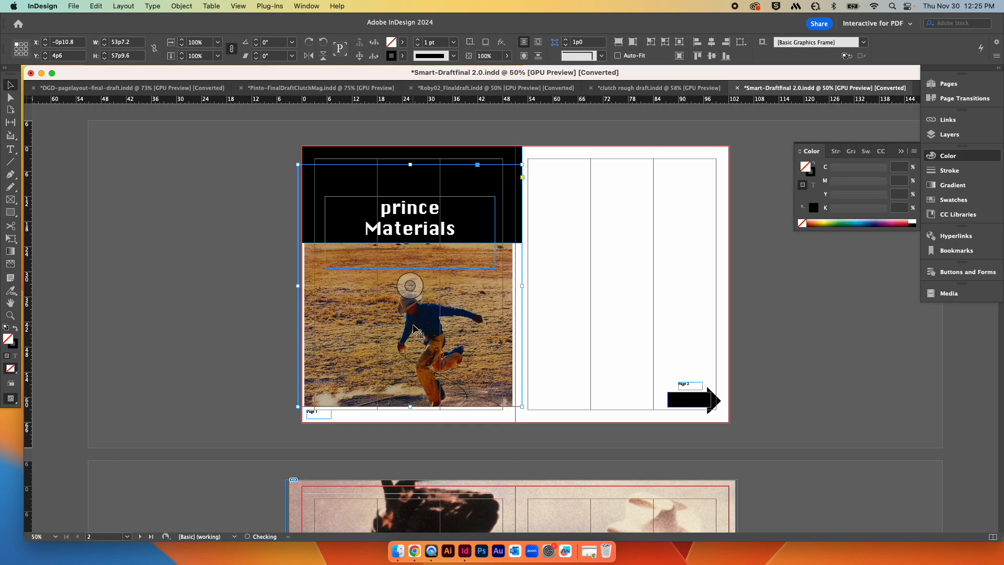
Step: Try repositioning the cowboy photo inside its frame on the first spread, then undo the moves
{"action": "mouse_move", "coordinate": [411, 292]}
{"action": "left_mouse_down"}
{"action": "mouse_move", "coordinate": [411, 272]}
{"action": "mouse_move", "coordinate": [417, 292]}
{"action": "left_mouse_up"}
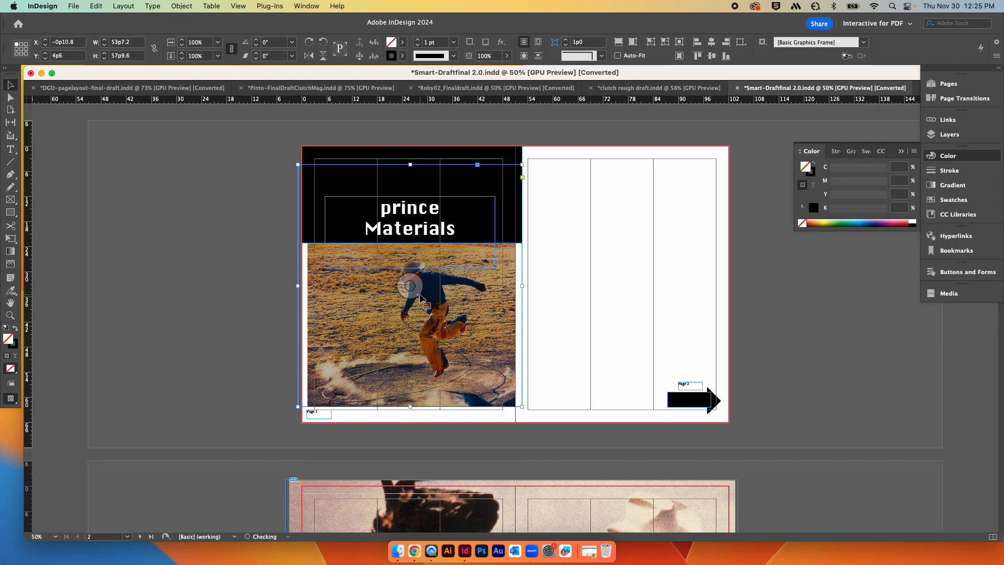
{"action": "left_click", "coordinate": [409, 306]}
{"action": "left_click_drag", "start_coordinate": [418, 295], "coordinate": [395, 314]}
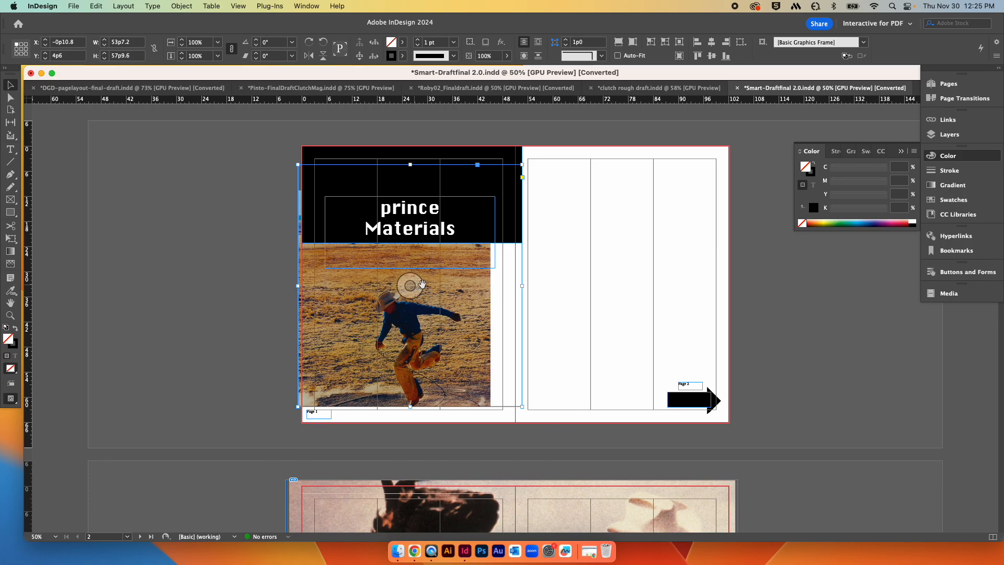
{"action": "left_click_drag", "start_coordinate": [415, 287], "coordinate": [428, 246]}
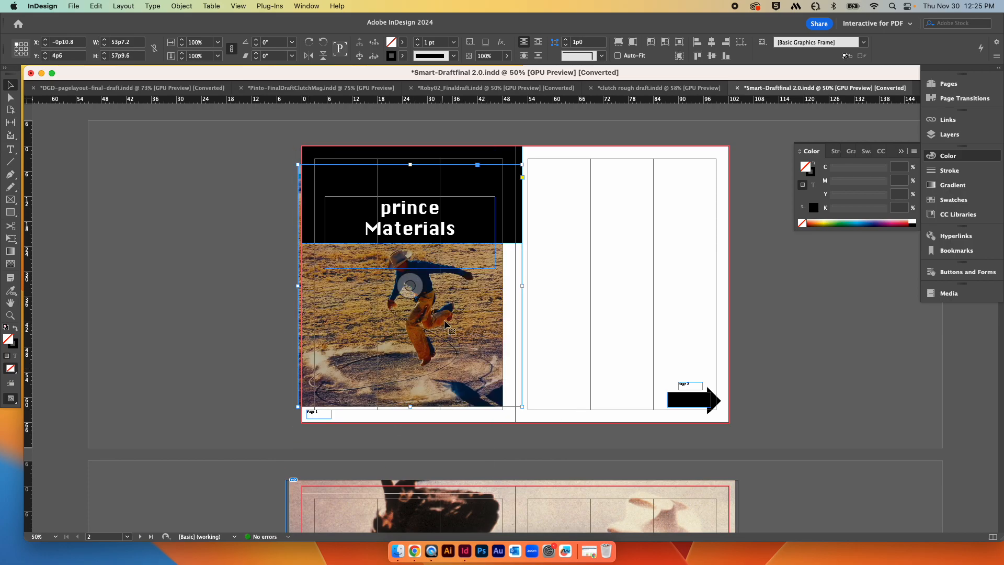
{"action": "left_click_drag", "start_coordinate": [425, 289], "coordinate": [424, 276]}
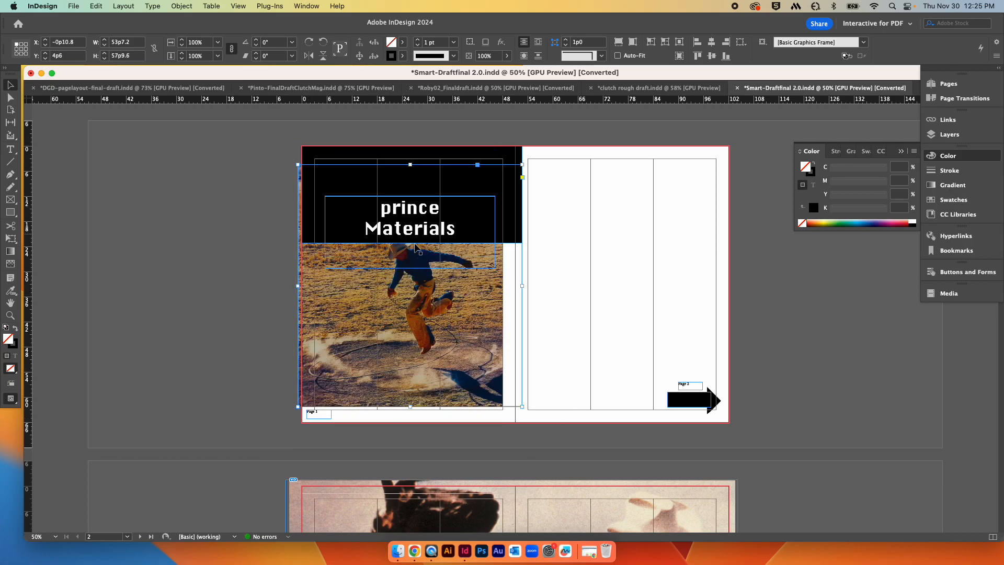
{"action": "left_click_drag", "start_coordinate": [416, 288], "coordinate": [428, 305]}
{"action": "key", "text": "super+z"}
{"action": "key", "text": "super+z"}
{"action": "key", "text": "super+z"}
{"action": "key", "text": "super+z"}
{"action": "key", "text": "super+z"}
{"action": "key", "text": "super+z"}
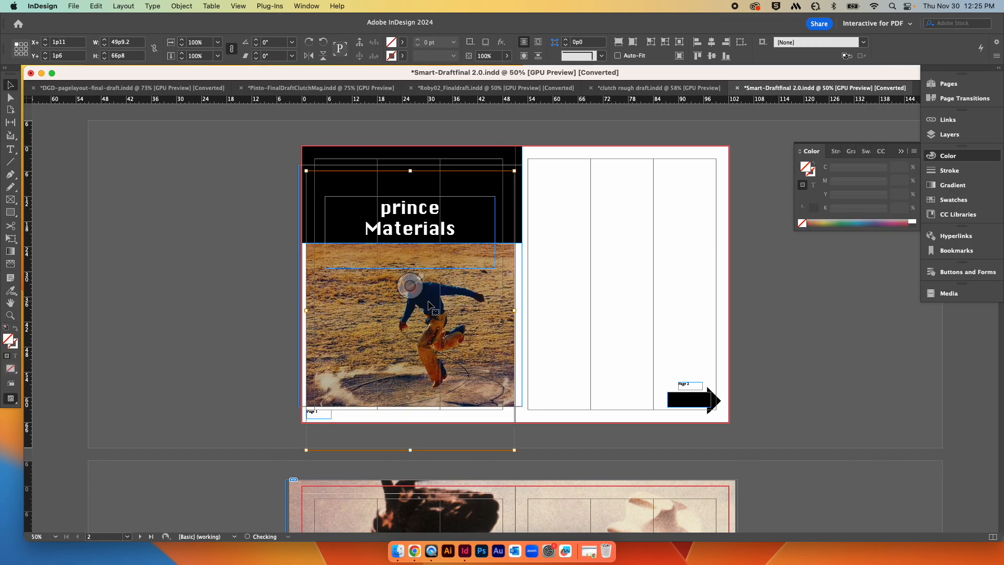
{"action": "key", "text": "super+z"}
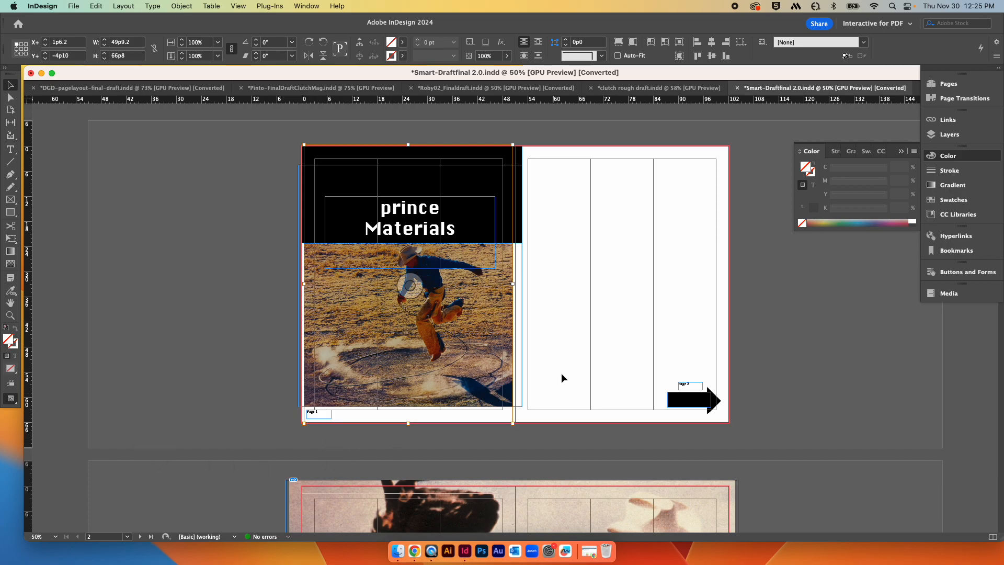
Step: Scroll through the first and second spreads to review their layouts
{"action": "scroll", "coordinate": [686, 424], "scroll_direction": "down", "scroll_amount": 5}
{"action": "scroll", "coordinate": [686, 424], "scroll_direction": "down", "scroll_amount": 5}
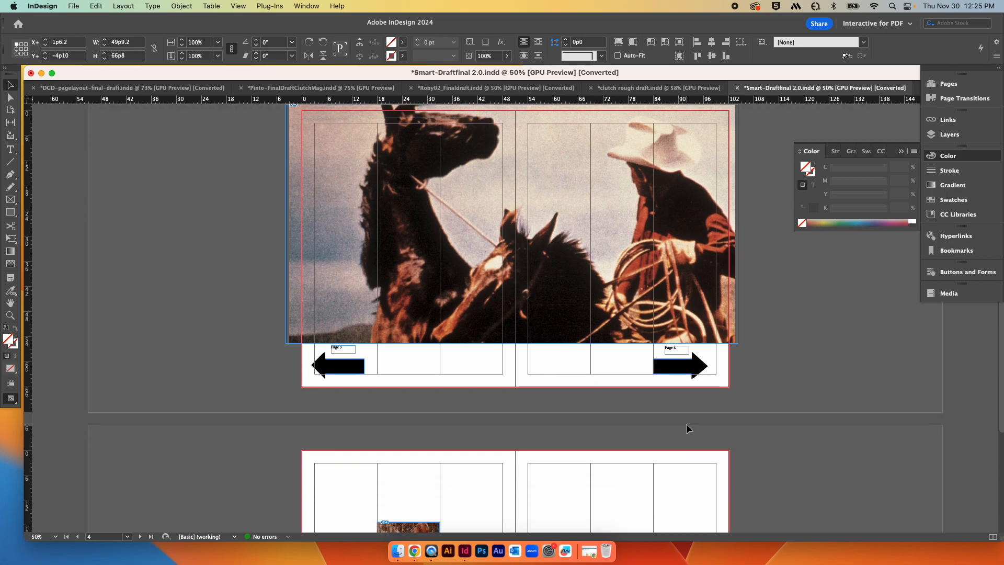
{"action": "scroll", "coordinate": [493, 403], "scroll_direction": "up", "scroll_amount": 2}
{"action": "scroll", "coordinate": [472, 380], "scroll_direction": "up", "scroll_amount": 5}
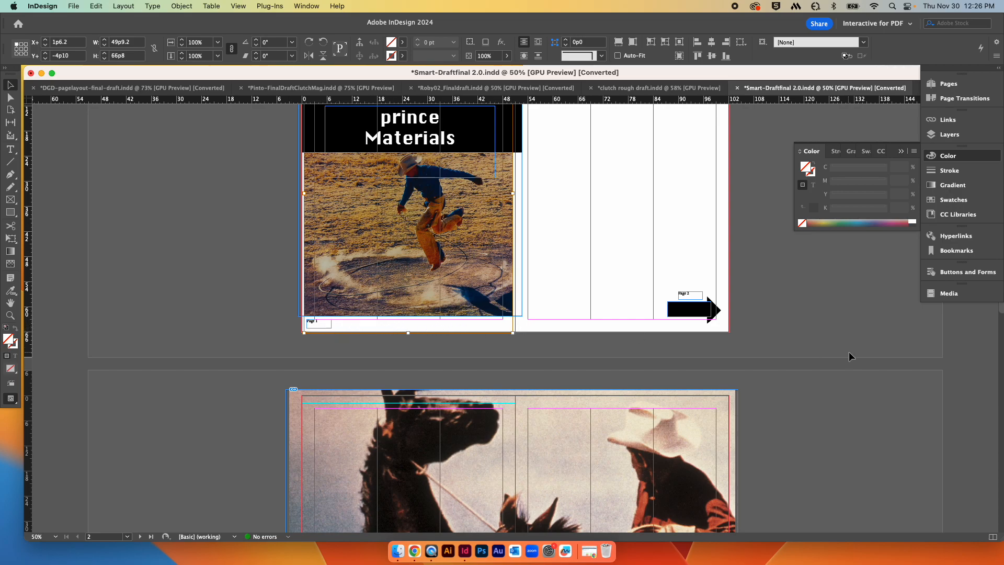
{"action": "scroll", "coordinate": [842, 342], "scroll_direction": "down", "scroll_amount": 2}
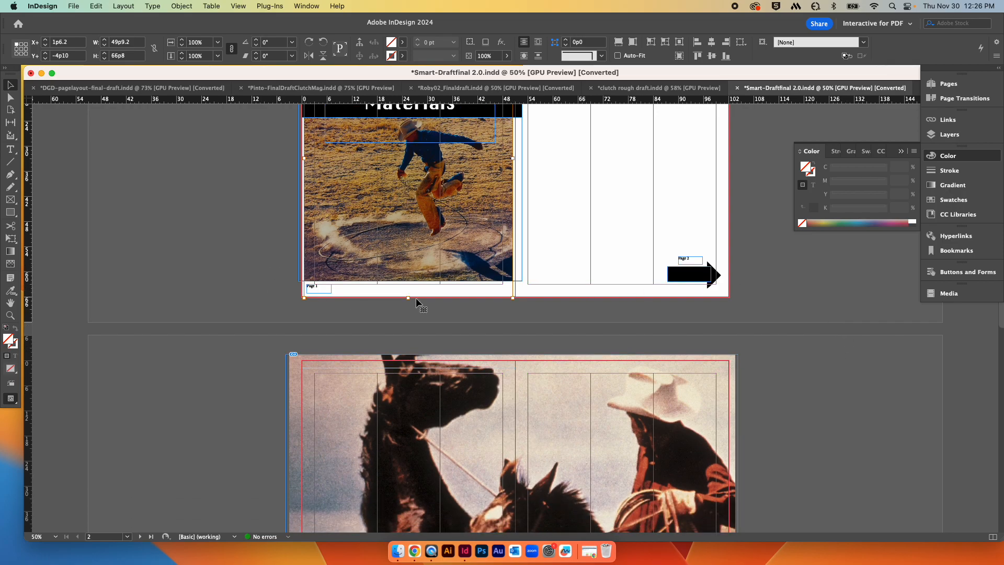
{"action": "scroll", "coordinate": [792, 296], "scroll_direction": "down", "scroll_amount": 4}
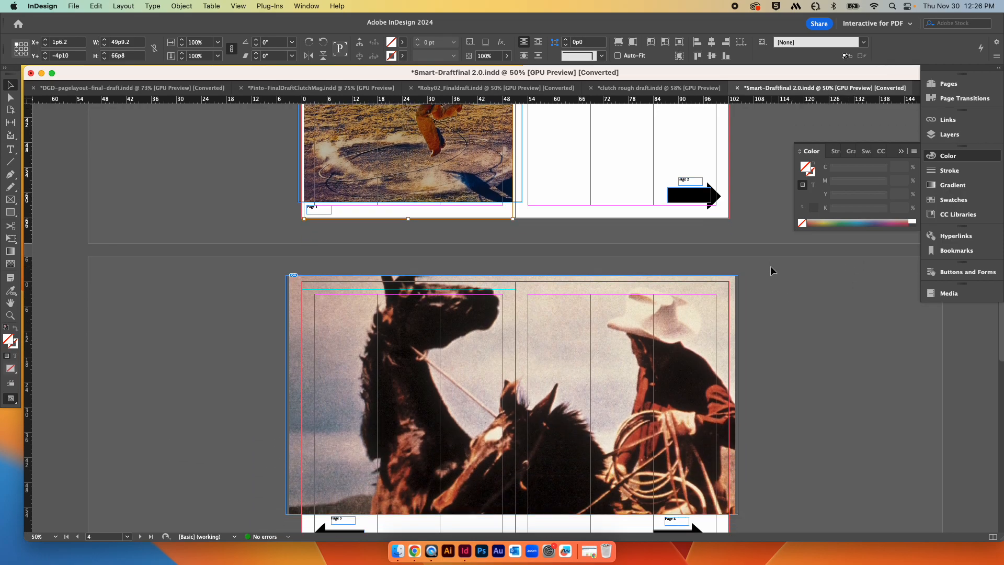
{"action": "scroll", "coordinate": [770, 265], "scroll_direction": "down", "scroll_amount": 6}
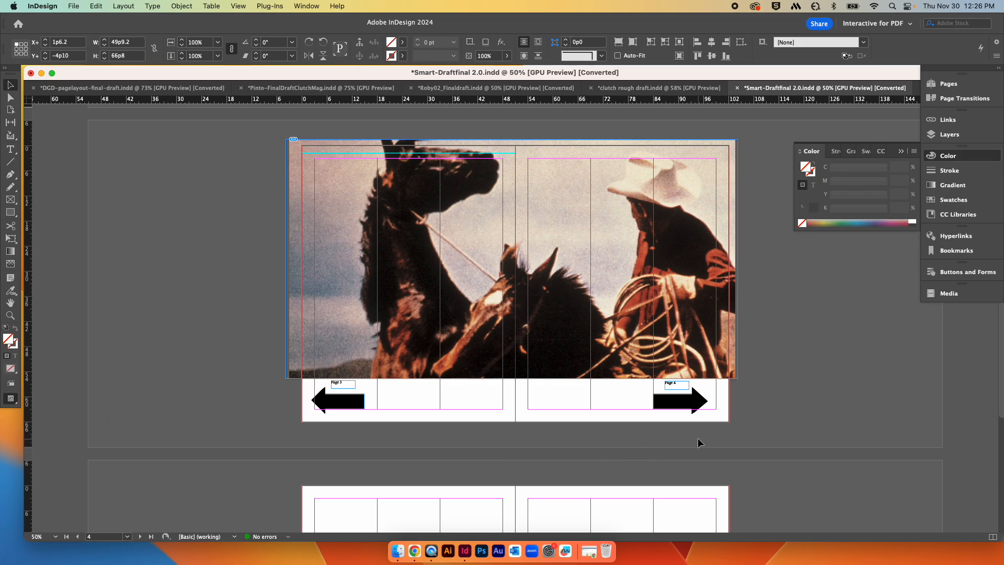
{"action": "scroll", "coordinate": [670, 301], "scroll_direction": "up", "scroll_amount": 7}
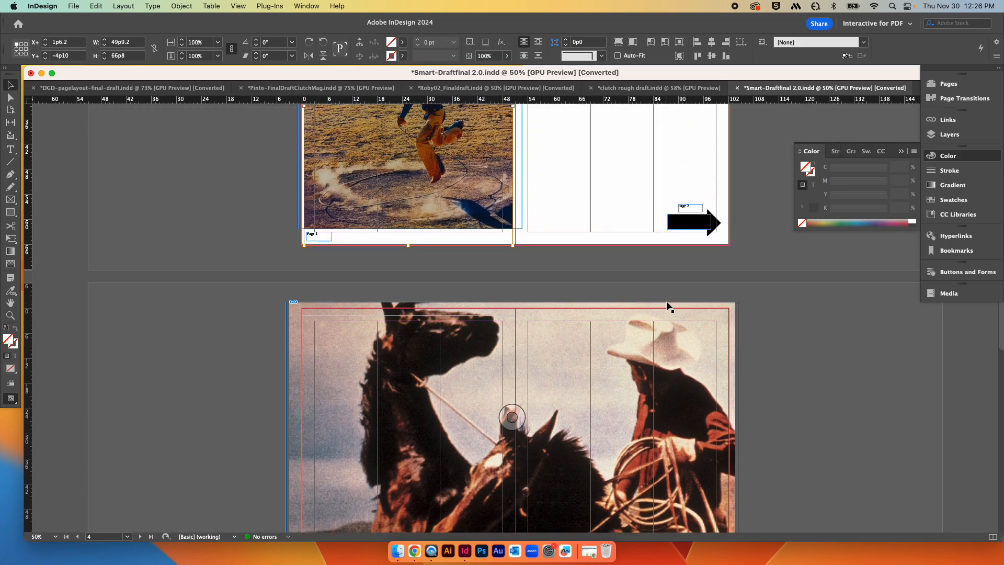
Step: Select the black arrow shape on the first spread's right page and open the Buttons and Forms panel
{"action": "left_click", "coordinate": [692, 222]}
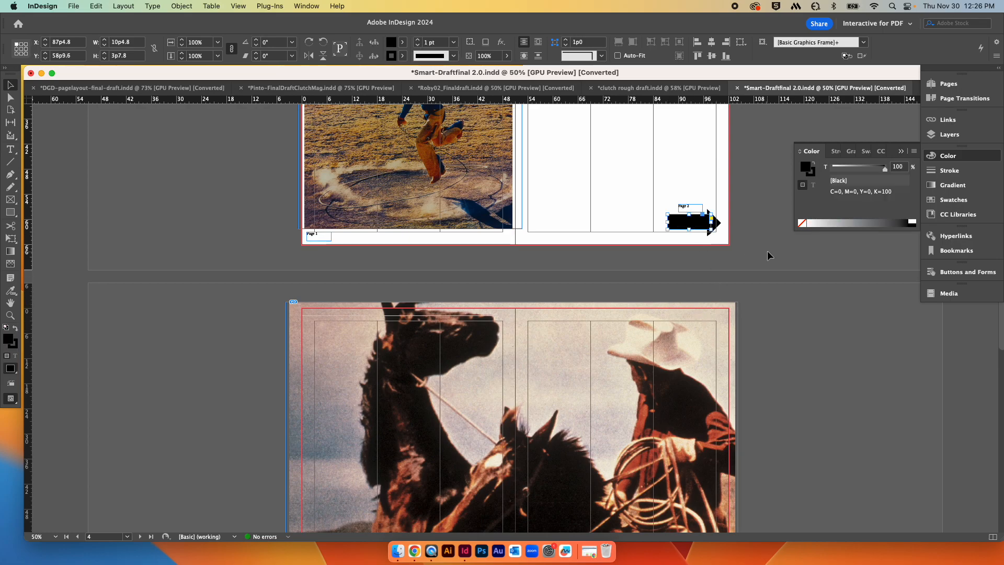
{"action": "scroll", "coordinate": [751, 239], "scroll_direction": "up", "scroll_amount": 2}
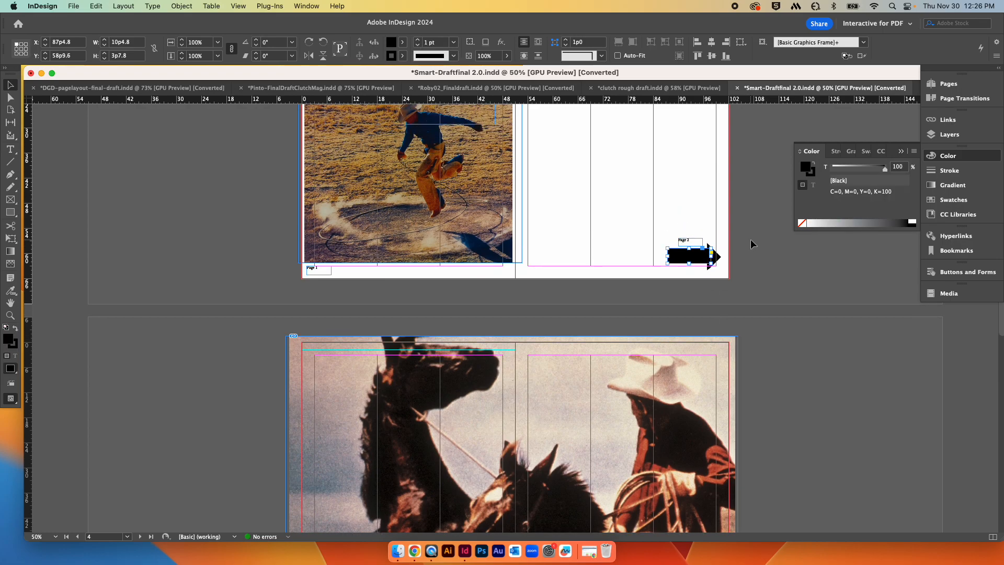
{"action": "key", "text": "super+equal"}
{"action": "key", "text": "super+equal"}
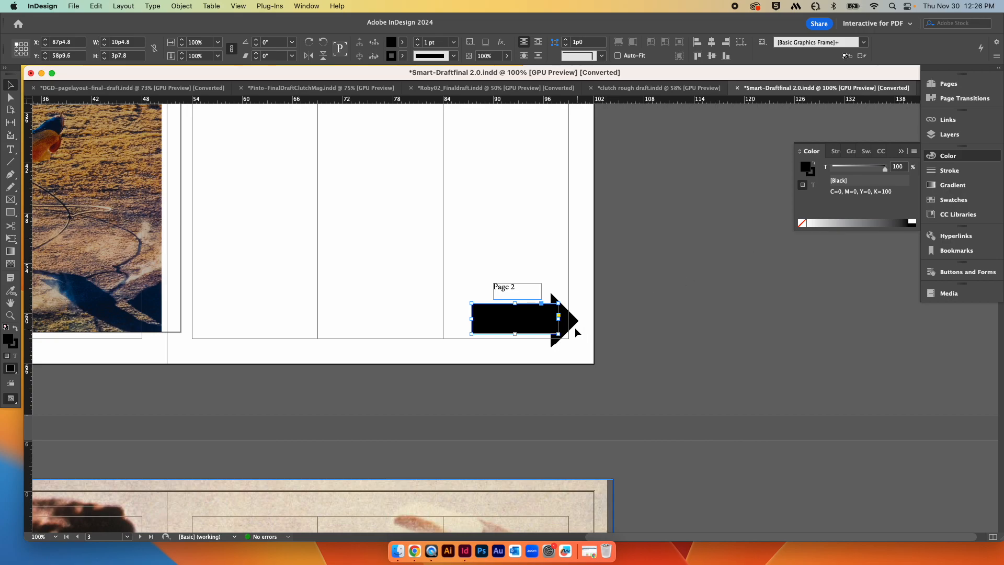
{"action": "left_click", "coordinate": [573, 320], "text": "shift"}
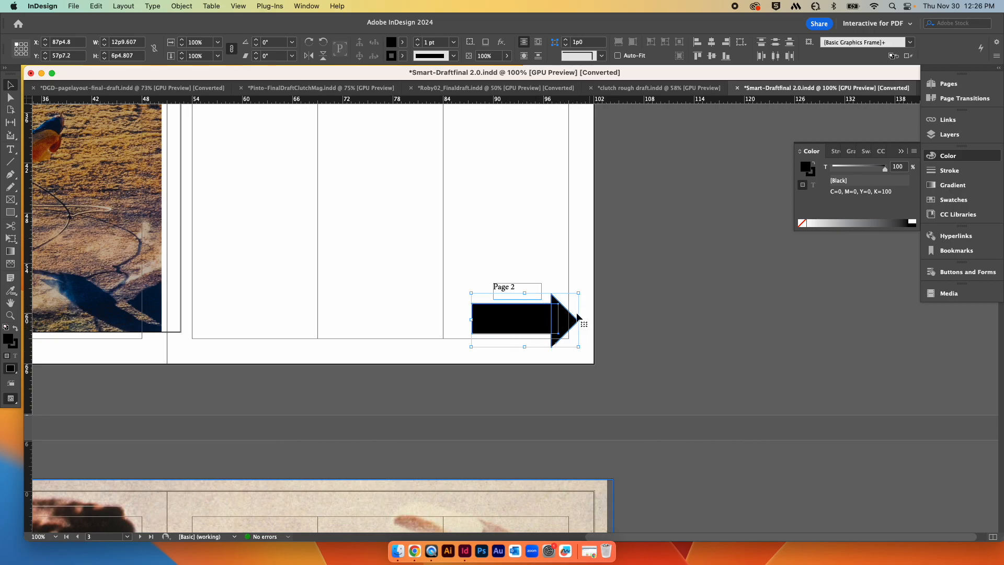
{"action": "left_click", "coordinate": [667, 298]}
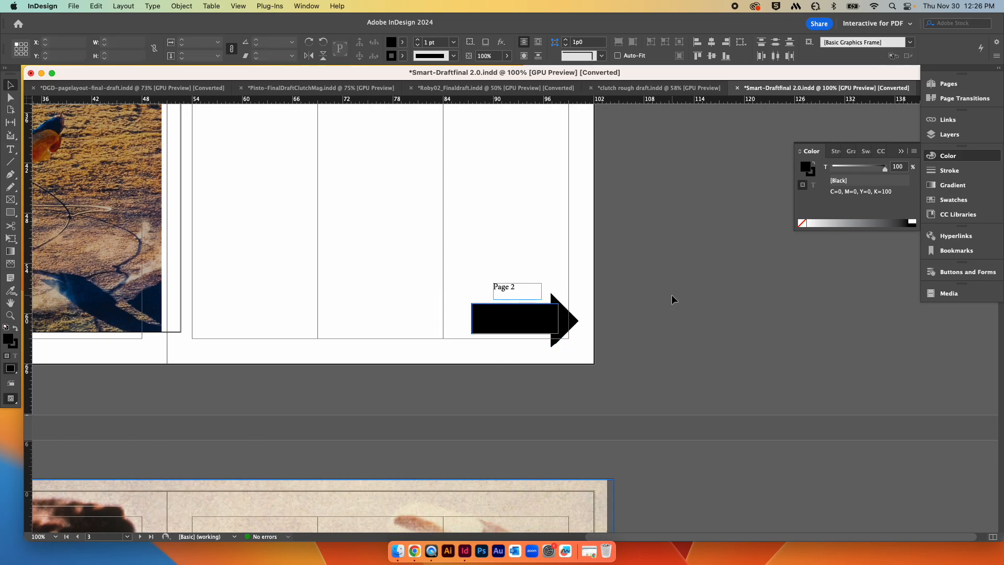
{"action": "left_click", "coordinate": [510, 317]}
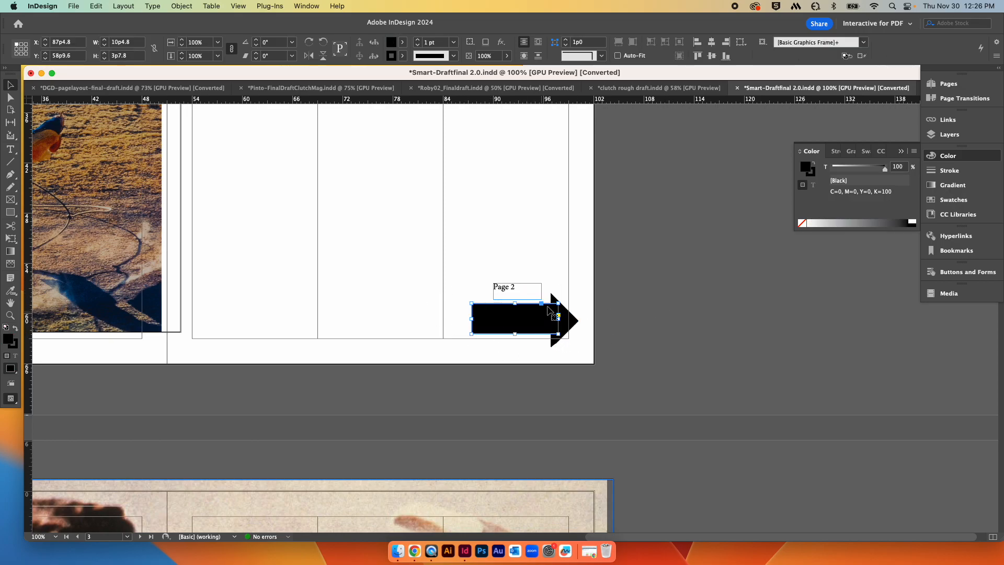
{"action": "left_click", "coordinate": [949, 273]}
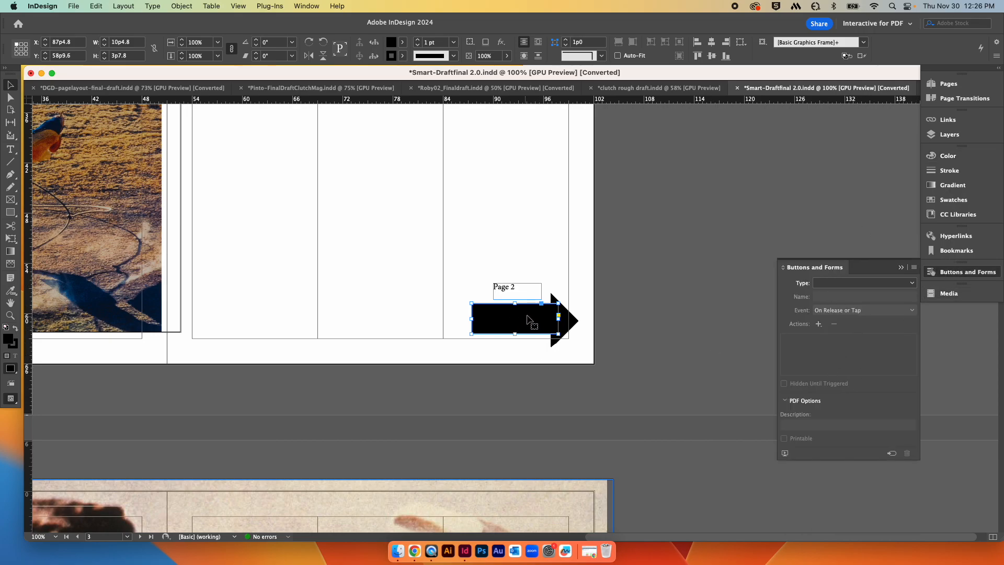
{"action": "left_click", "coordinate": [640, 310]}
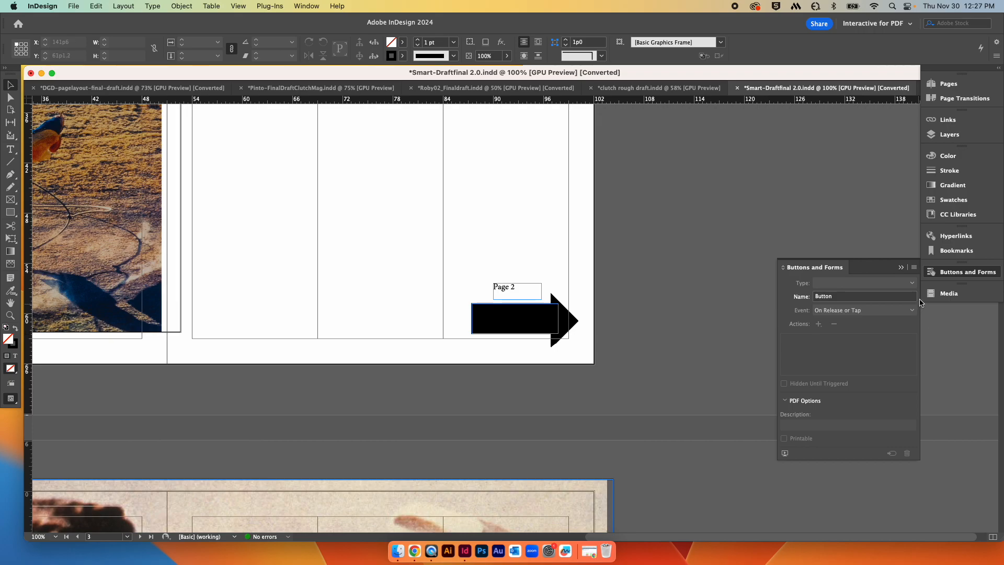
Step: Place sample arrow button 152 from Sample Buttons And Forms on the pasteboard, then delete it
{"action": "left_click", "coordinate": [915, 268]}
{"action": "left_click", "coordinate": [879, 275]}
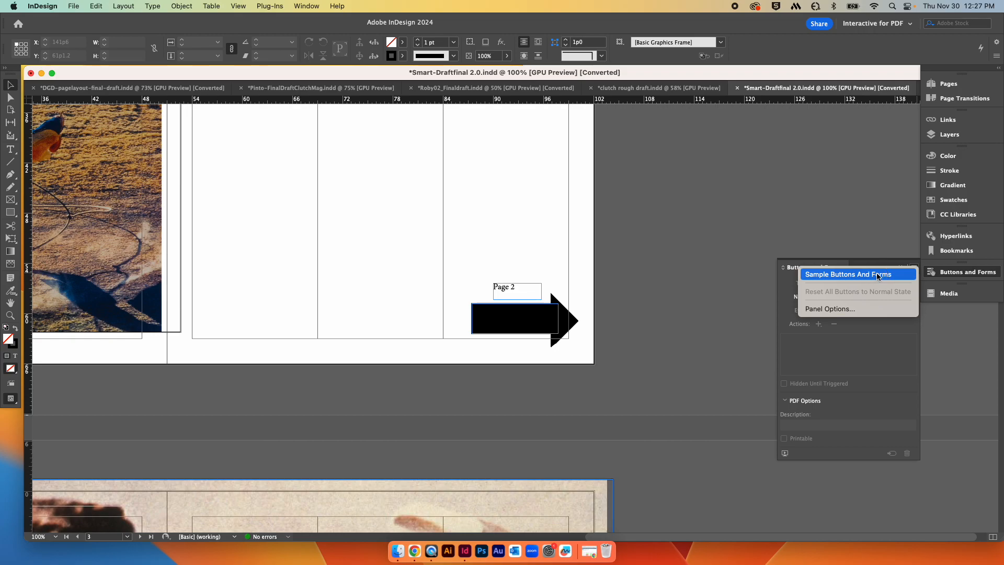
{"action": "scroll", "coordinate": [465, 366], "scroll_direction": "down", "scroll_amount": 15}
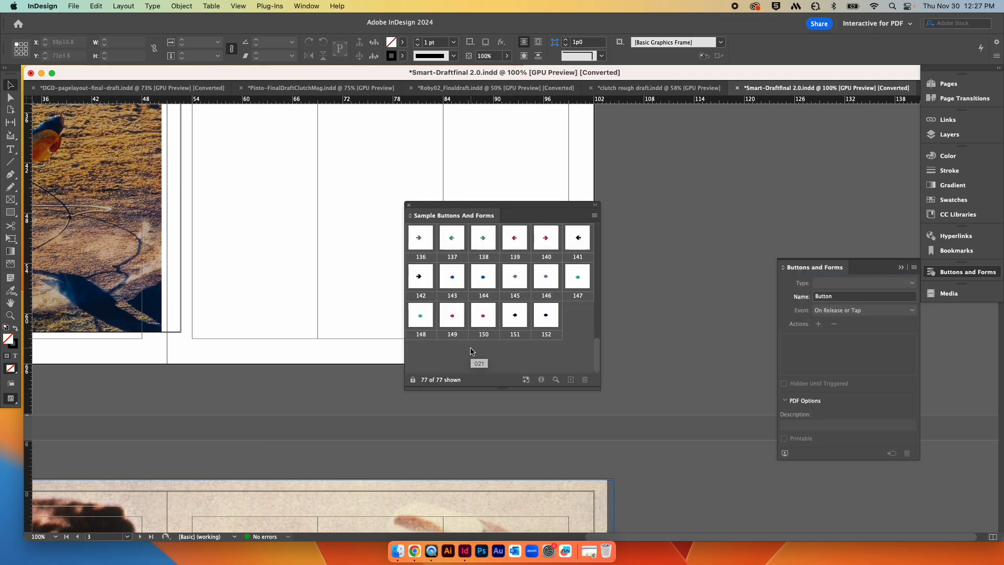
{"action": "left_click", "coordinate": [568, 316]}
{"action": "left_click_drag", "start_coordinate": [568, 316], "coordinate": [731, 324]}
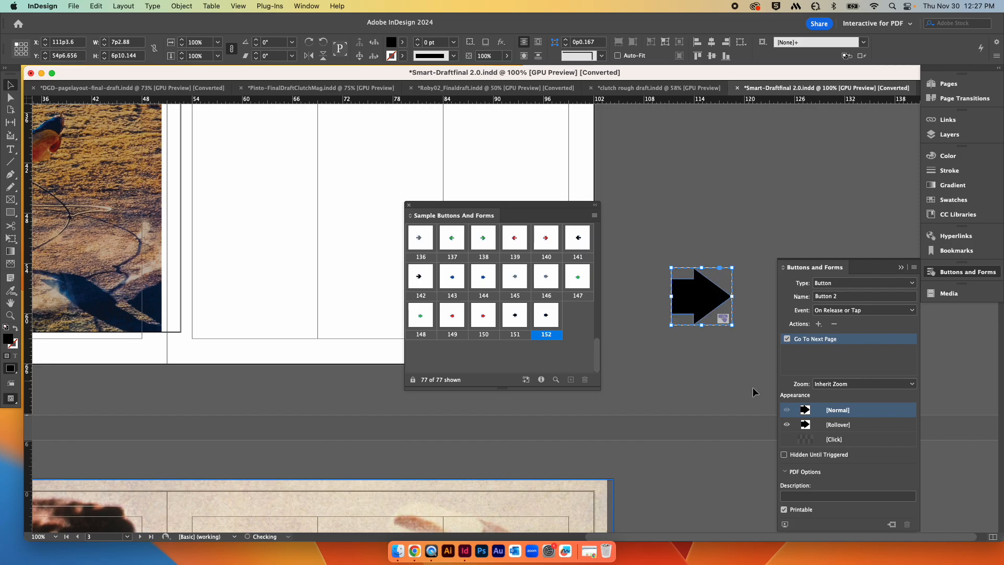
{"action": "left_click", "coordinate": [718, 364]}
{"action": "left_click", "coordinate": [717, 309]}
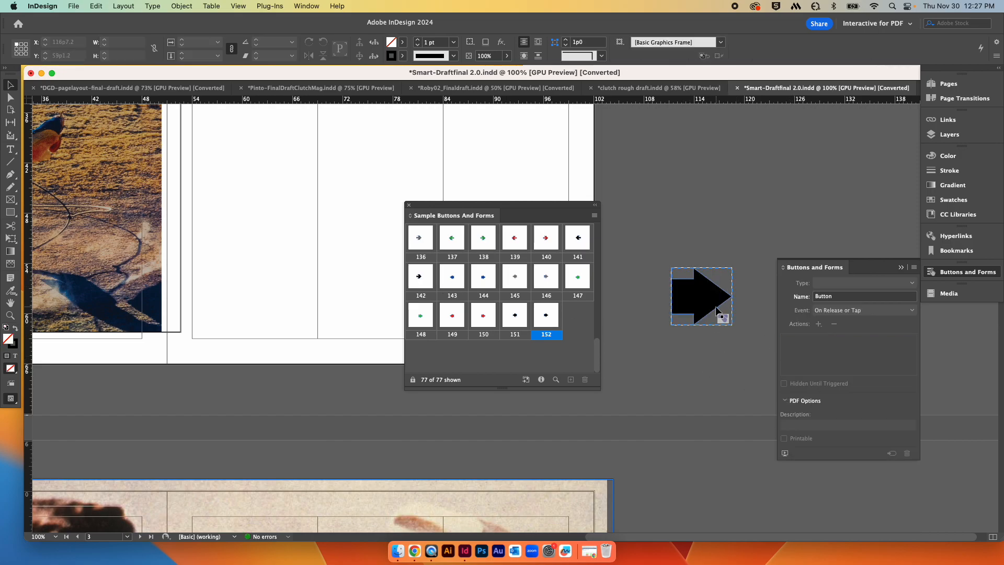
{"action": "left_click", "coordinate": [409, 206]}
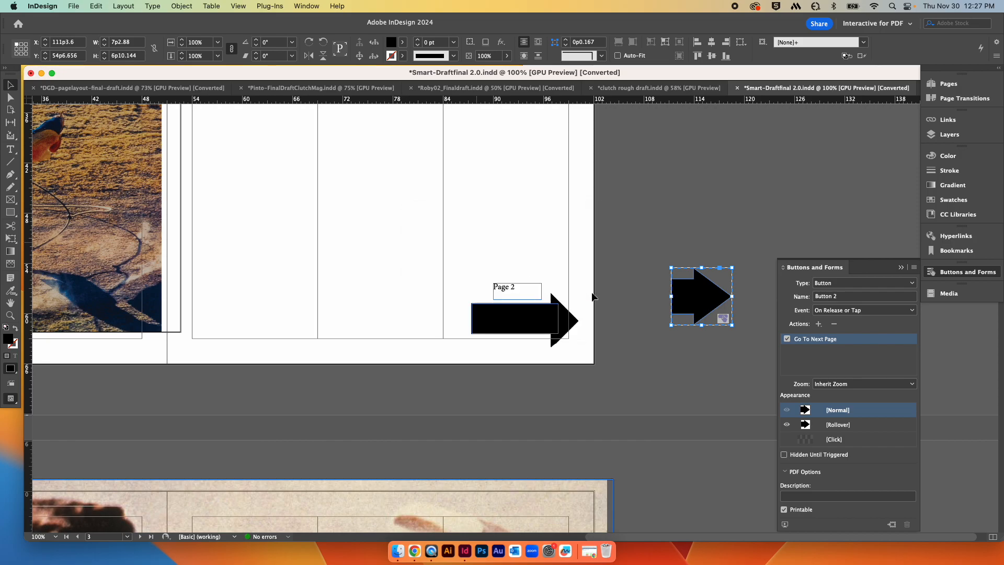
{"action": "left_click_drag", "start_coordinate": [670, 326], "coordinate": [647, 281]}
{"action": "key", "text": "Delete"}
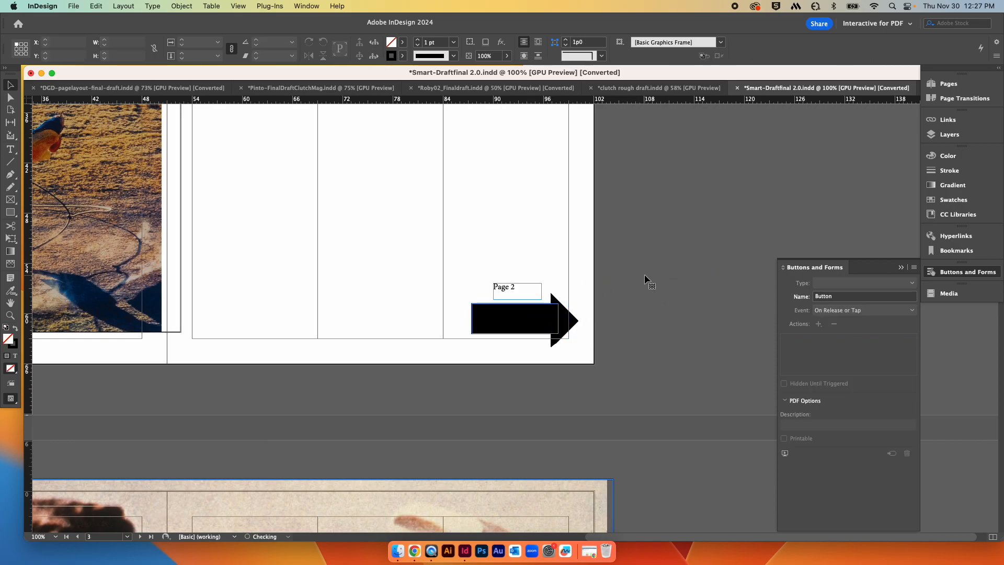
Step: Trim the second spread's horse-and-rider photo frame to the page edges and turn on Auto-Fit
{"action": "key", "text": "super+minus"}
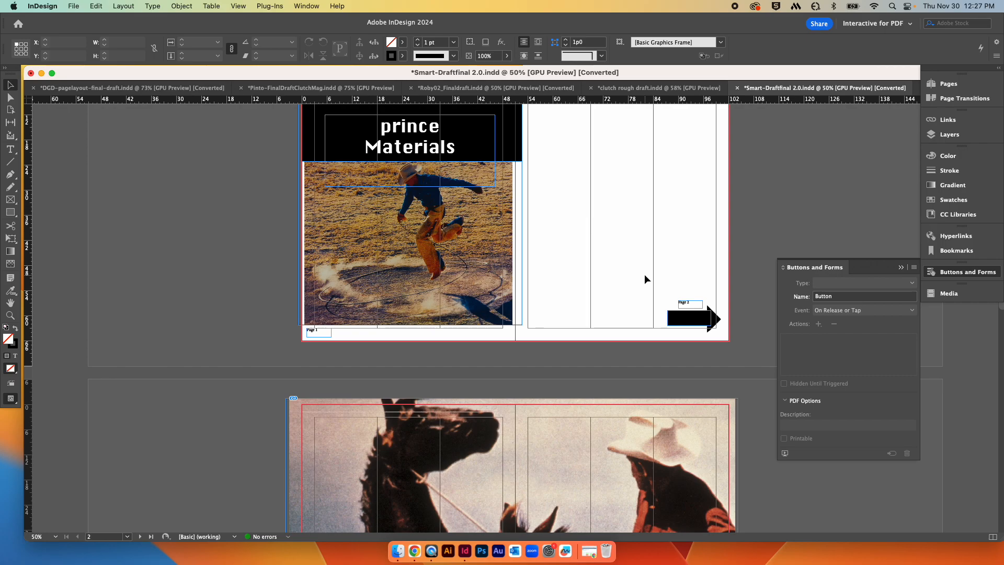
{"action": "scroll", "coordinate": [650, 286], "scroll_direction": "down", "scroll_amount": 5}
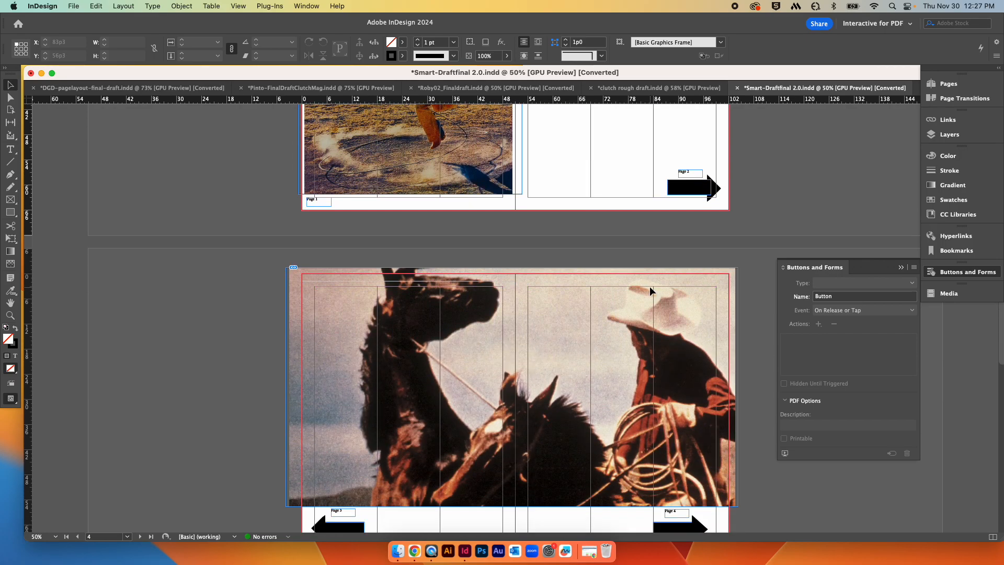
{"action": "scroll", "coordinate": [649, 287], "scroll_direction": "down", "scroll_amount": 15}
{"action": "scroll", "coordinate": [649, 286], "scroll_direction": "up", "scroll_amount": 8}
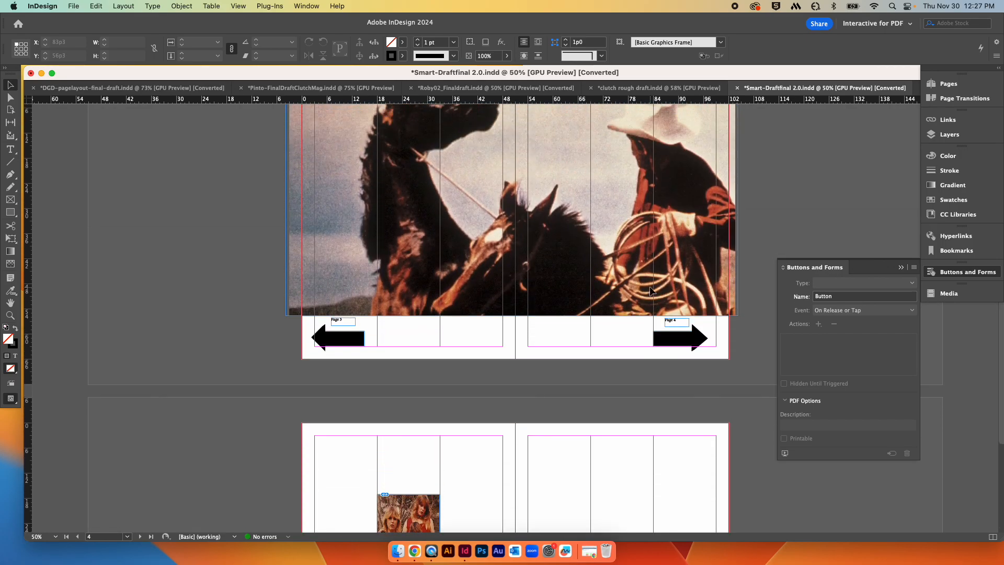
{"action": "scroll", "coordinate": [650, 286], "scroll_direction": "up", "scroll_amount": 7}
{"action": "scroll", "coordinate": [649, 287], "scroll_direction": "down", "scroll_amount": 4}
{"action": "left_click", "coordinate": [596, 290]}
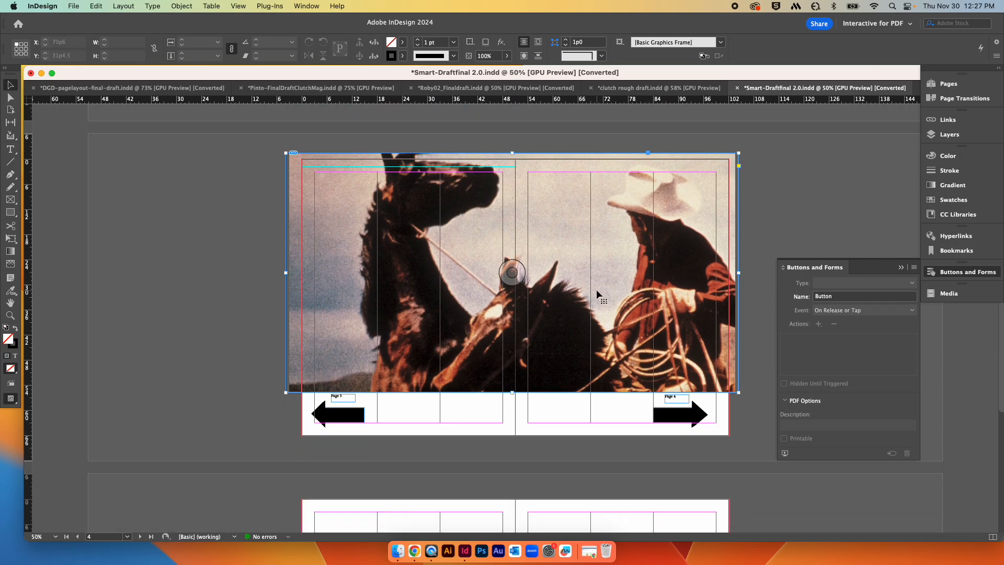
{"action": "left_click", "coordinate": [596, 289]}
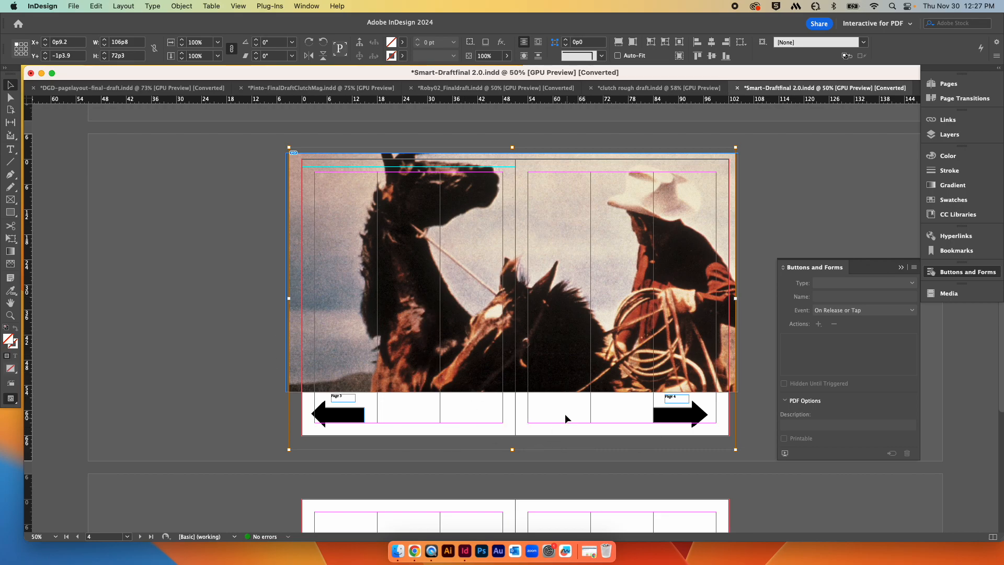
{"action": "left_click", "coordinate": [565, 393]}
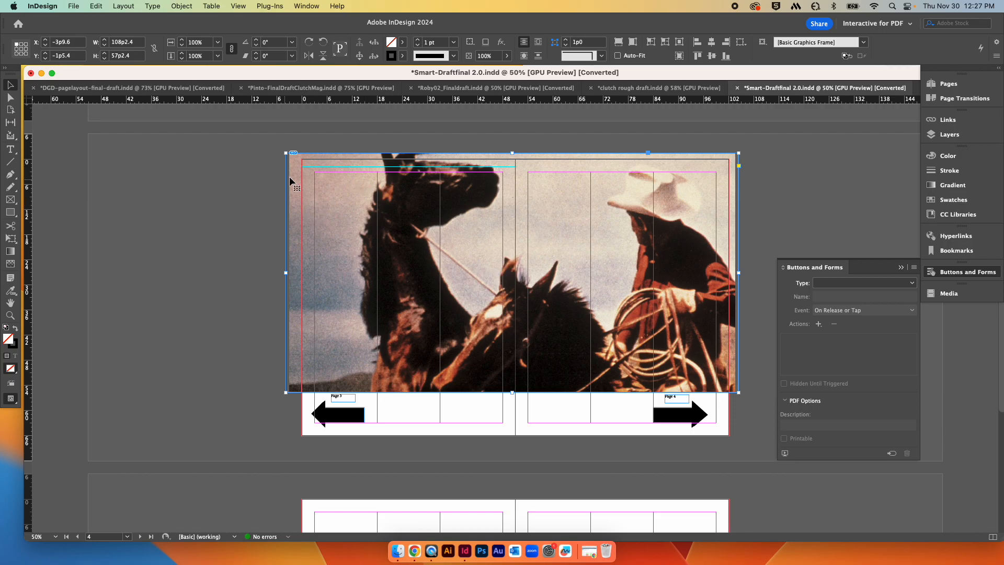
{"action": "left_click_drag", "start_coordinate": [285, 153], "coordinate": [301, 158]}
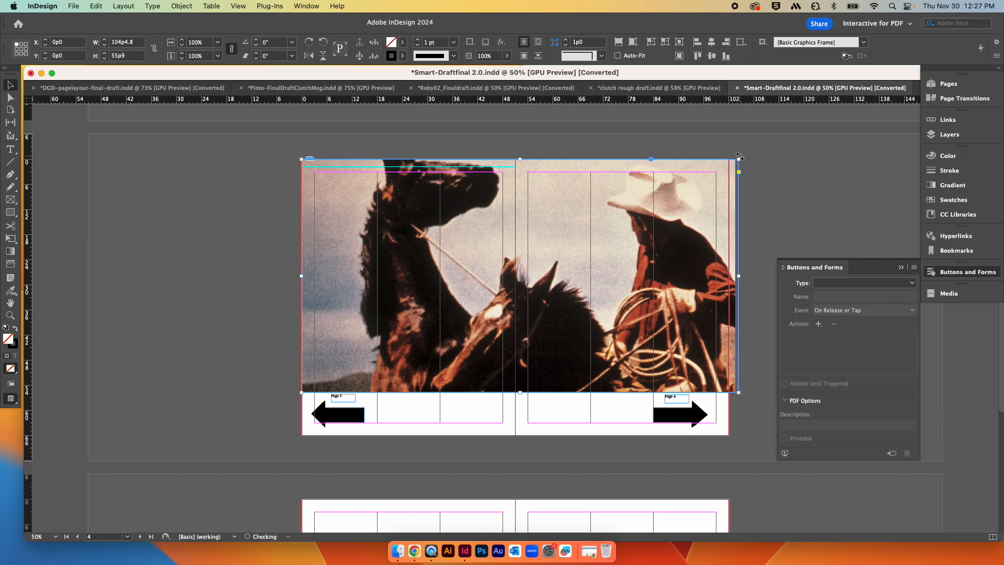
{"action": "left_click_drag", "start_coordinate": [738, 159], "coordinate": [729, 163]}
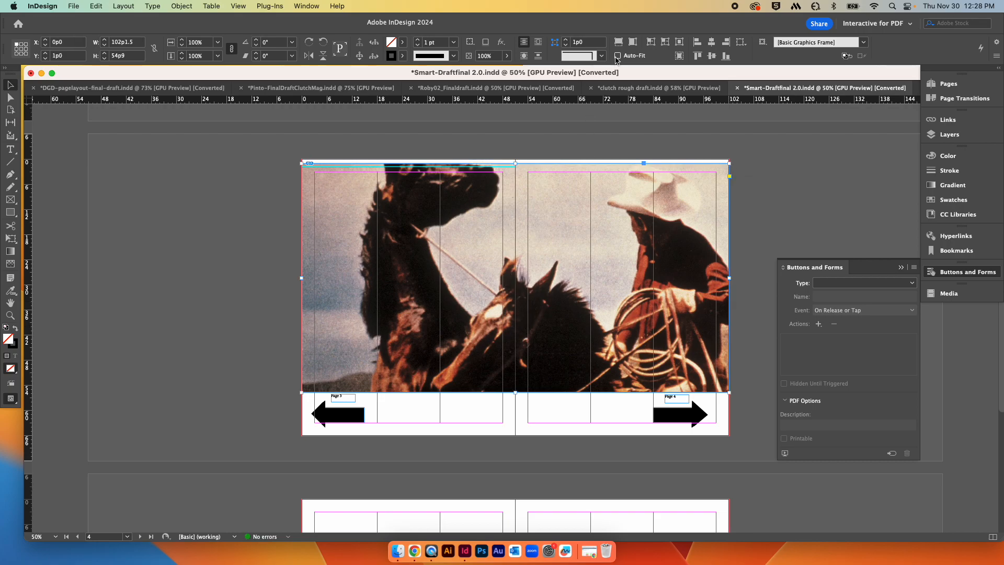
{"action": "left_click", "coordinate": [619, 42]}
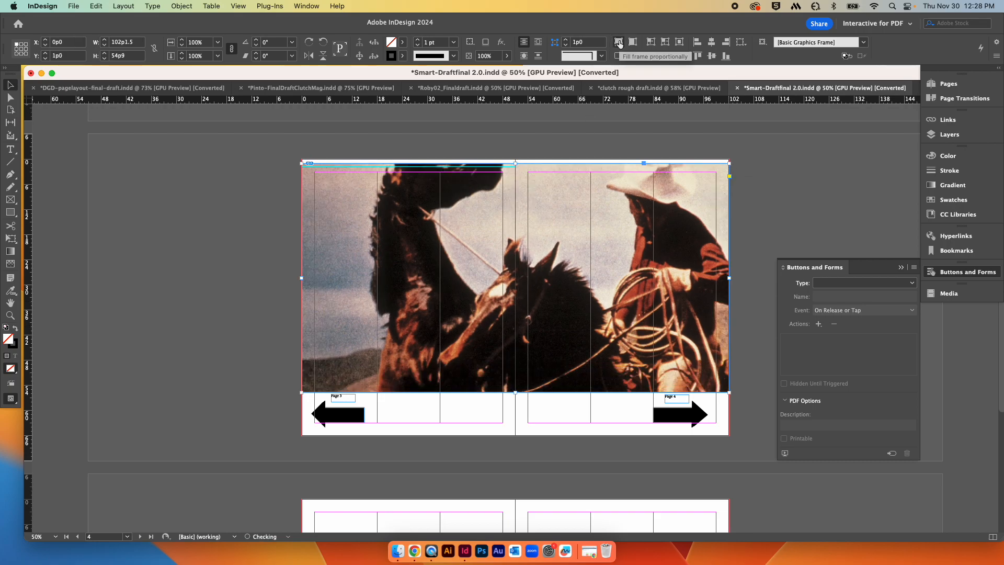
Step: Try to scale down and reposition the horse-and-rider photo so it fits within the second spread
{"action": "left_click", "coordinate": [773, 204]}
{"action": "left_click", "coordinate": [510, 276]}
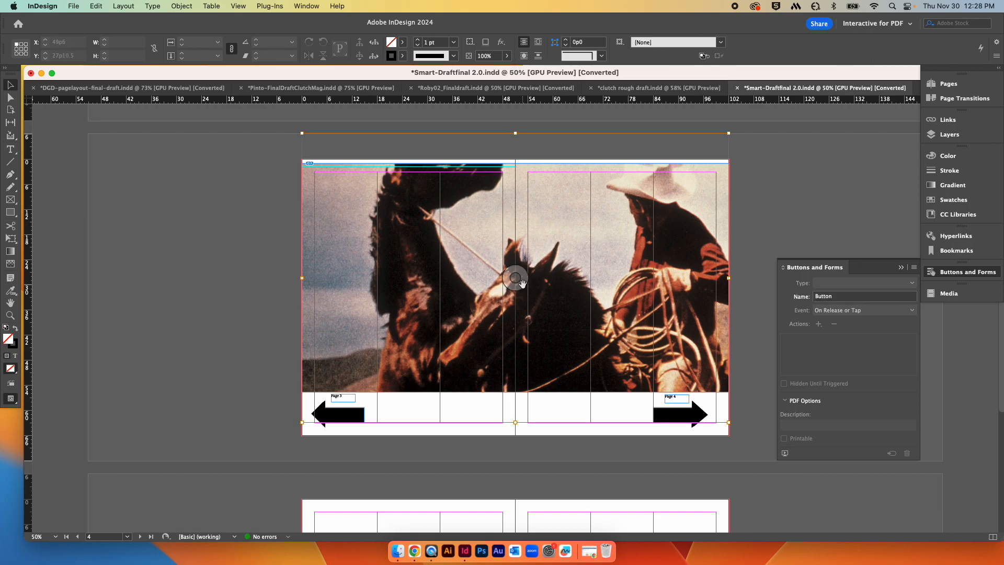
{"action": "left_click_drag", "start_coordinate": [728, 133], "coordinate": [661, 180]}
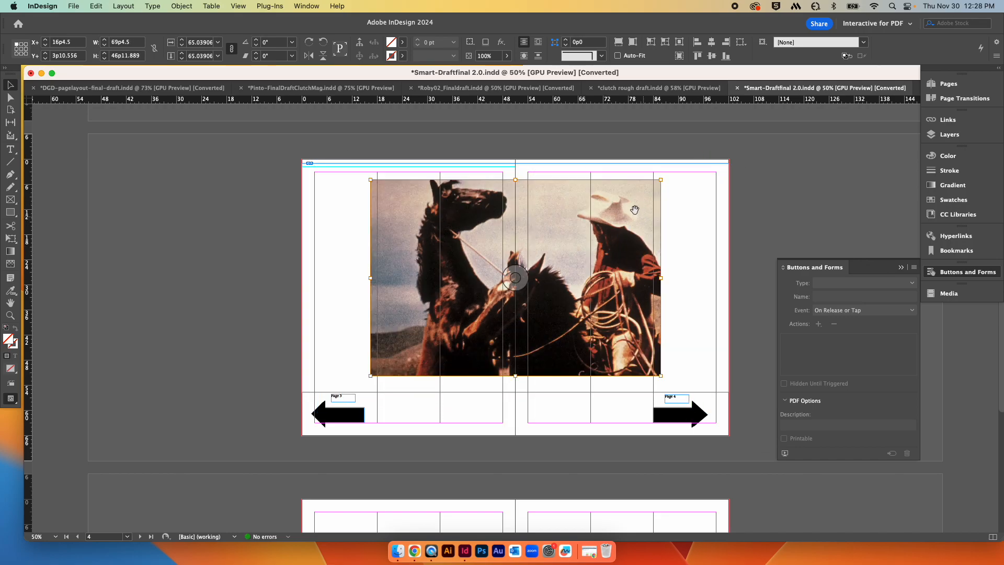
{"action": "left_click_drag", "start_coordinate": [610, 199], "coordinate": [610, 179]}
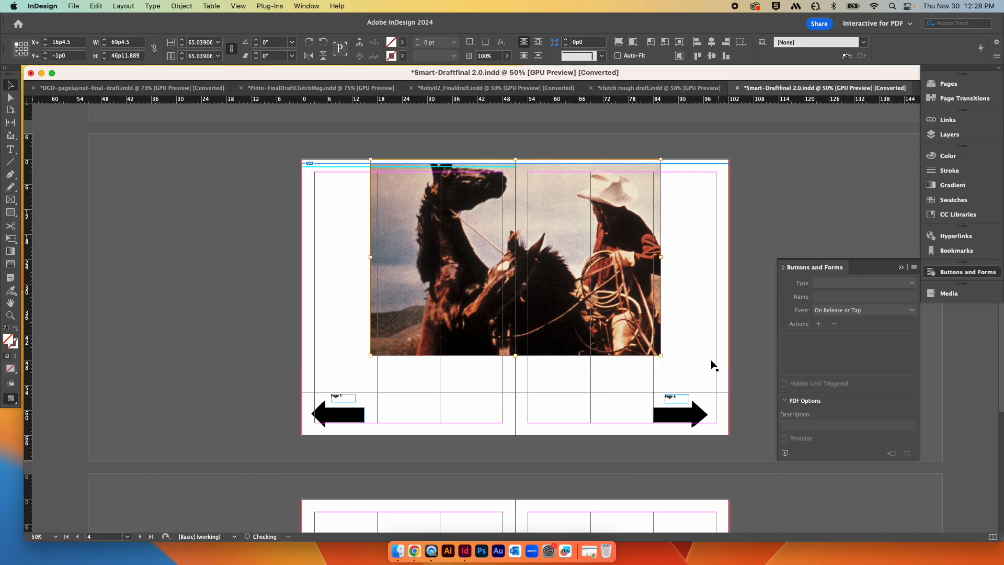
{"action": "left_click_drag", "start_coordinate": [660, 356], "coordinate": [729, 396]}
{"action": "left_click_drag", "start_coordinate": [622, 263], "coordinate": [623, 306]}
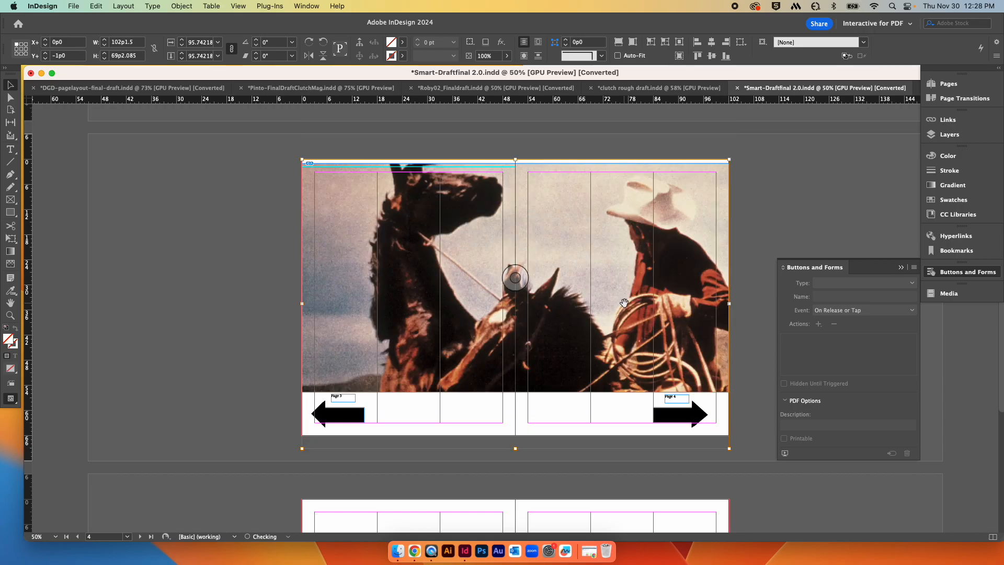
{"action": "left_click", "coordinate": [558, 392]}
{"action": "left_click_drag", "start_coordinate": [516, 392], "coordinate": [517, 435]}
Step: Undo the recent photo changes, returning the horse-and-rider image to its original oversized full-bleed frame
{"action": "key", "text": "super+z"}
{"action": "key", "text": "super+z"}
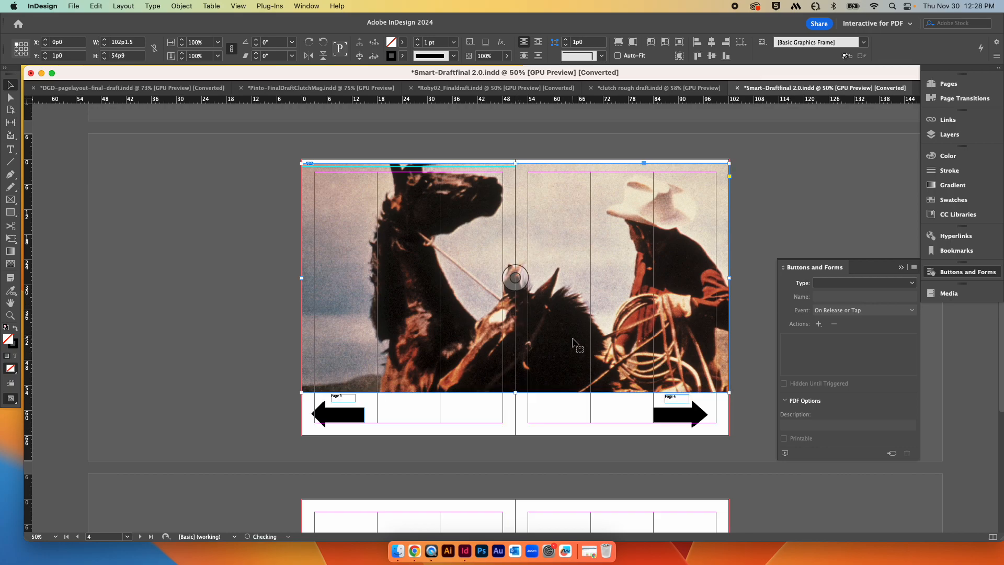
{"action": "key", "text": "super+z"}
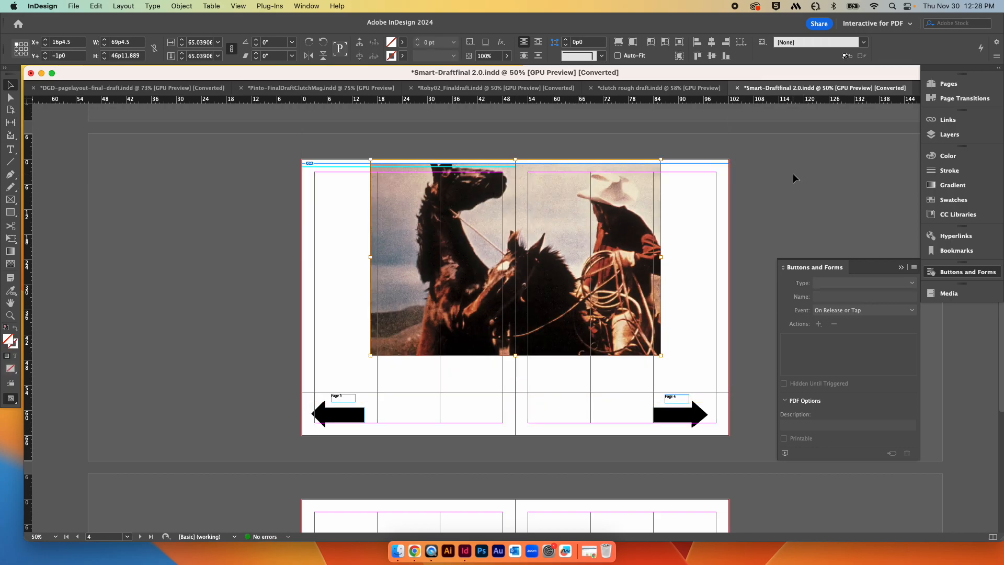
{"action": "key", "text": "super+z"}
{"action": "key", "text": "super+z"}
{"action": "key", "text": "super+z"}
{"action": "key", "text": "super+z"}
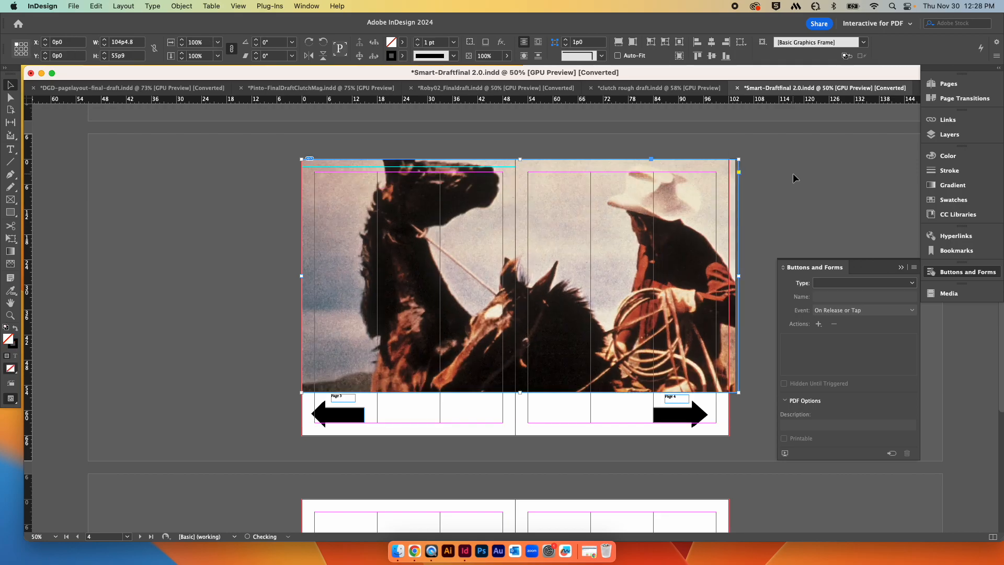
{"action": "key", "text": "super+z"}
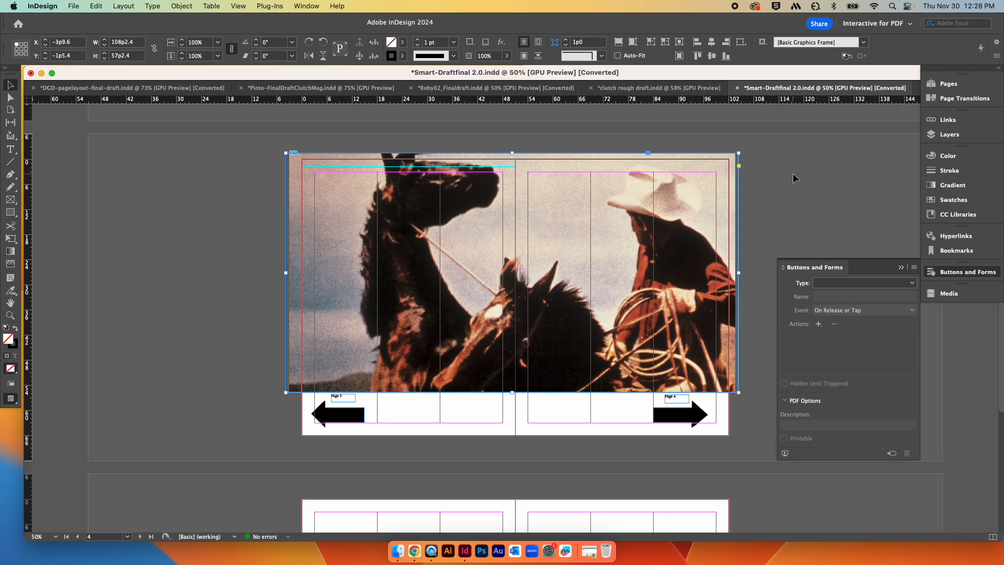
Step: Scroll through the first three spreads to review the photos and arrow navigation buttons
{"action": "scroll", "coordinate": [833, 180], "scroll_direction": "up", "scroll_amount": 10}
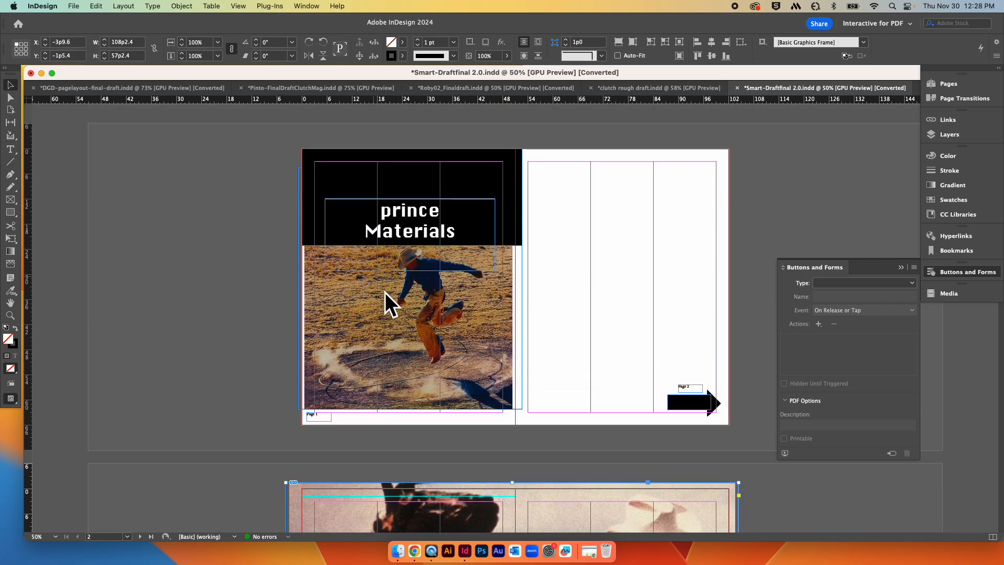
{"action": "scroll", "coordinate": [749, 243], "scroll_direction": "down", "scroll_amount": 10}
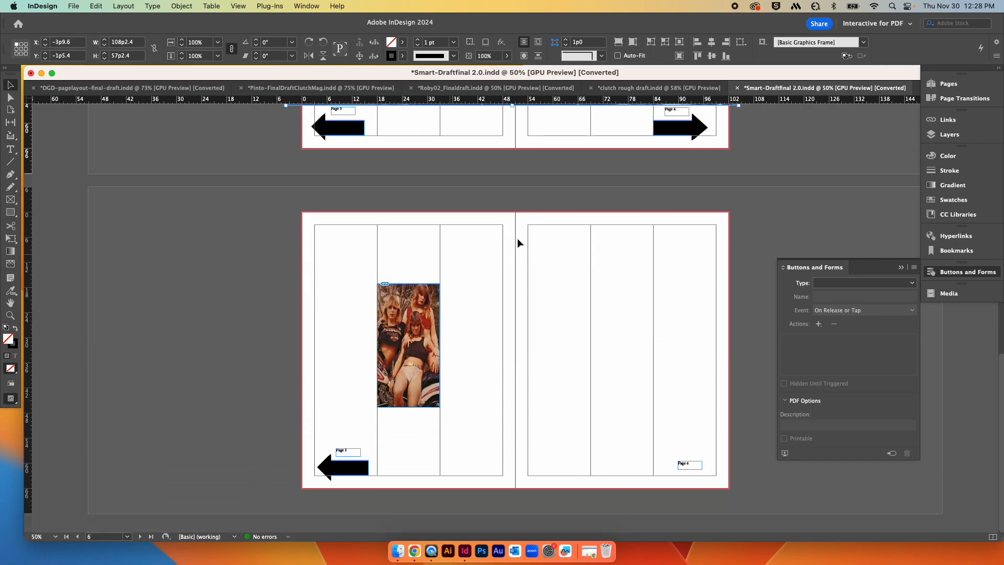
{"action": "scroll", "coordinate": [509, 243], "scroll_direction": "up", "scroll_amount": 6}
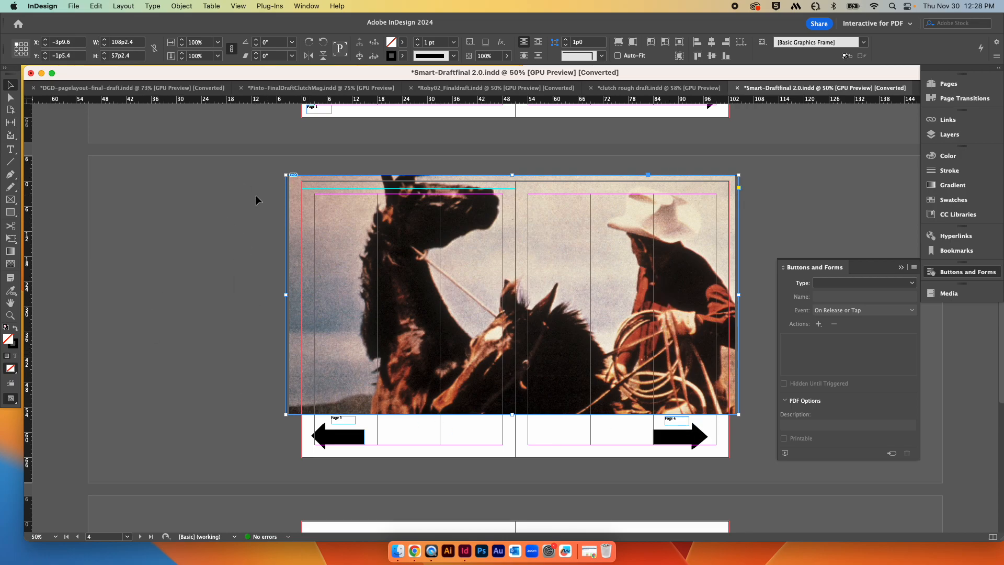
{"action": "scroll", "coordinate": [499, 209], "scroll_direction": "up", "scroll_amount": 1}
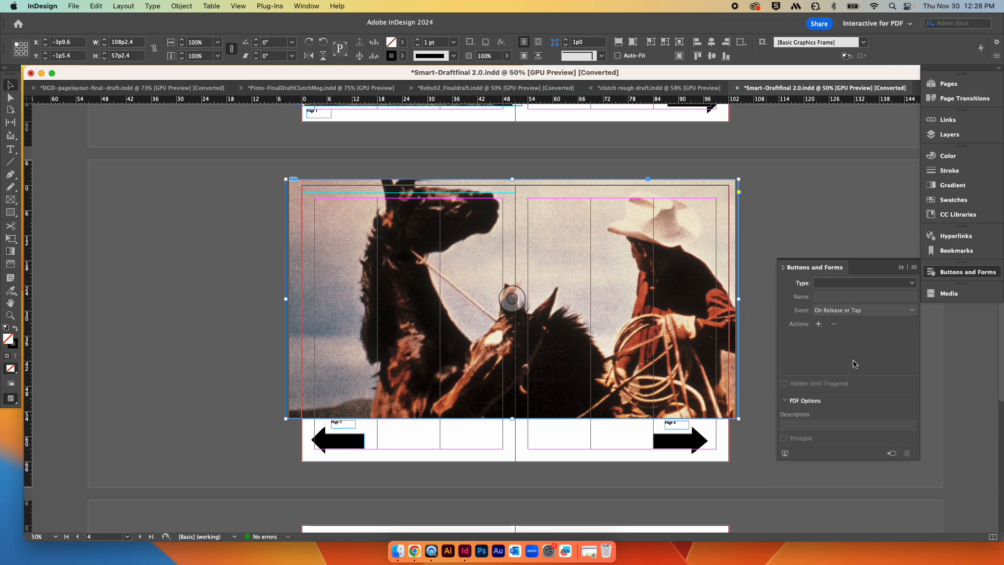
{"action": "scroll", "coordinate": [654, 257], "scroll_direction": "down", "scroll_amount": 5}
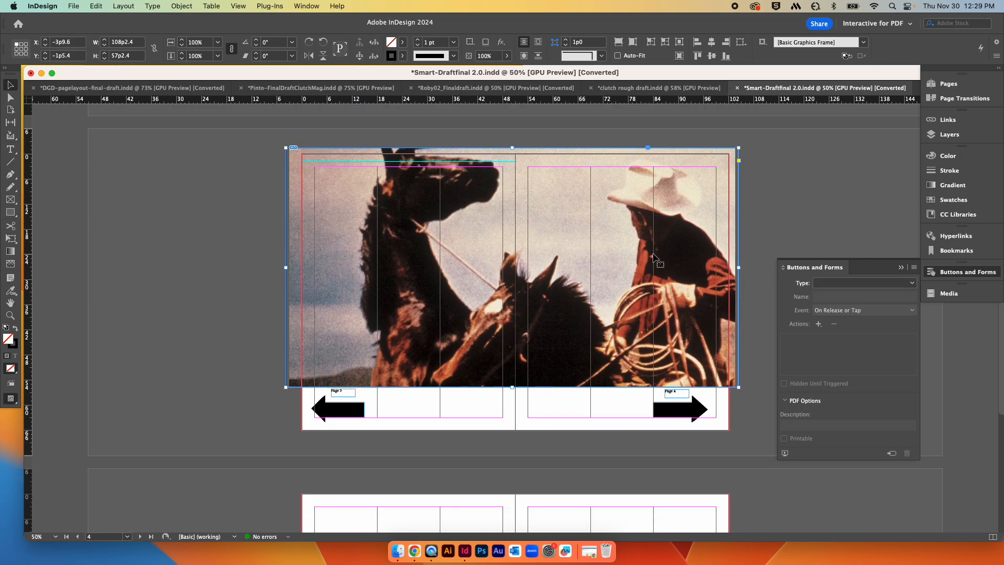
{"action": "scroll", "coordinate": [654, 257], "scroll_direction": "up", "scroll_amount": 4}
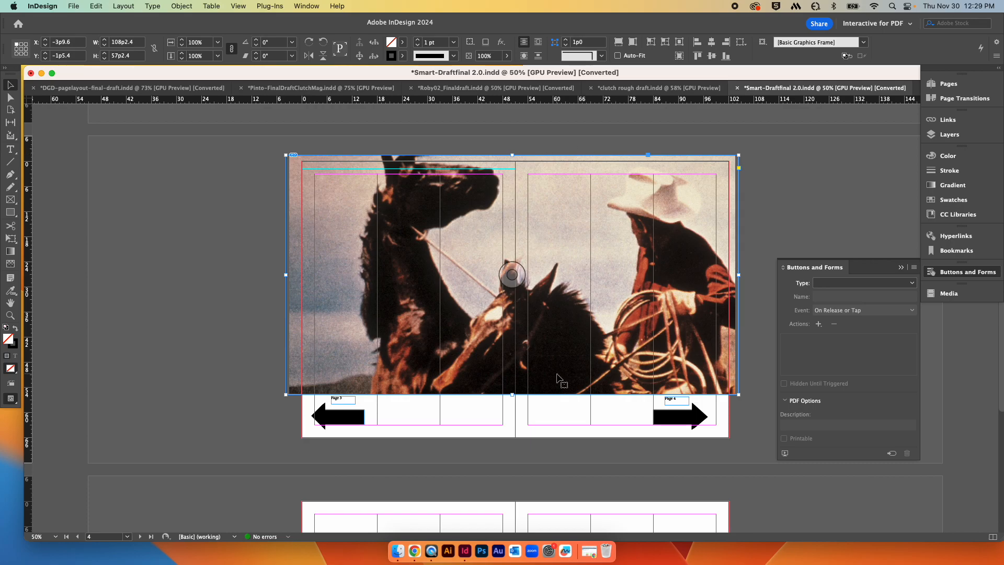
{"action": "scroll", "coordinate": [553, 417], "scroll_direction": "down", "scroll_amount": 8}
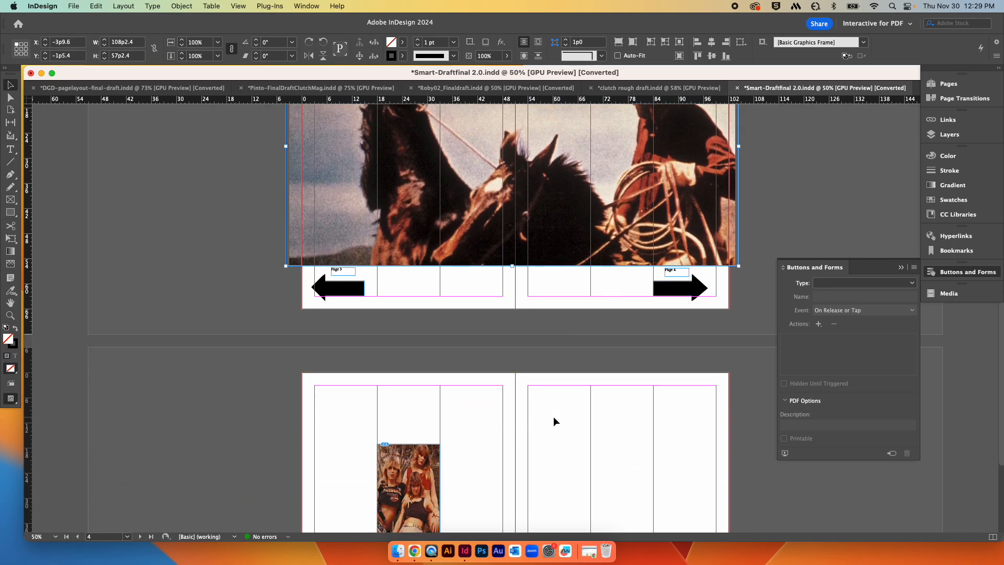
{"action": "scroll", "coordinate": [553, 416], "scroll_direction": "up", "scroll_amount": 15}
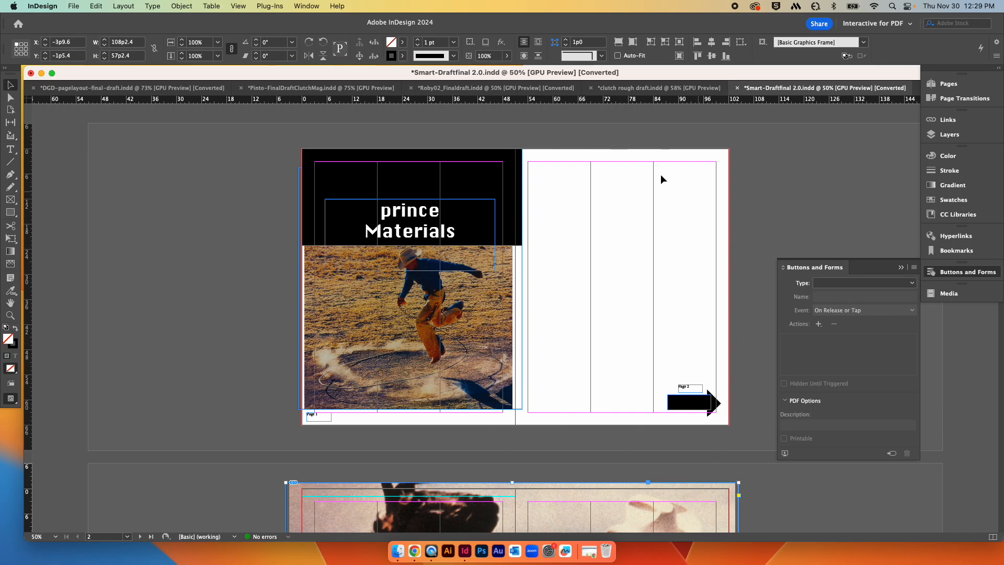
{"action": "scroll", "coordinate": [686, 301], "scroll_direction": "down", "scroll_amount": 15}
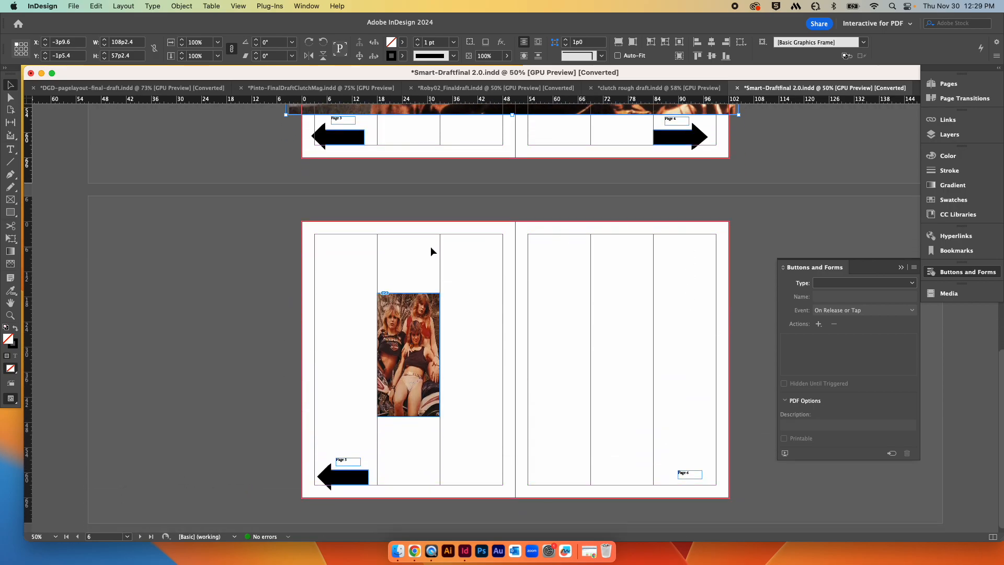
{"action": "scroll", "coordinate": [473, 236], "scroll_direction": "up", "scroll_amount": 15}
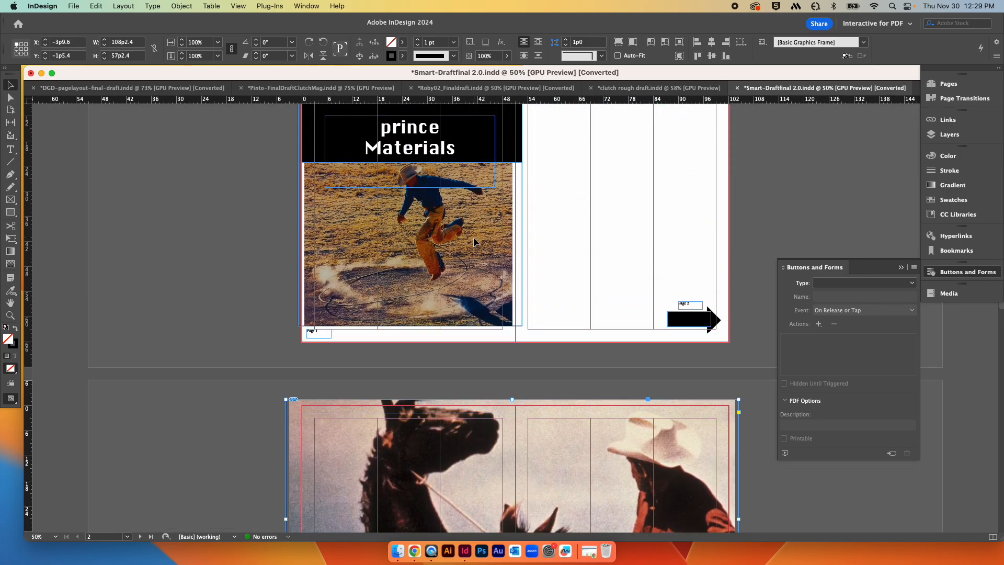
{"action": "scroll", "coordinate": [651, 229], "scroll_direction": "up", "scroll_amount": 3}
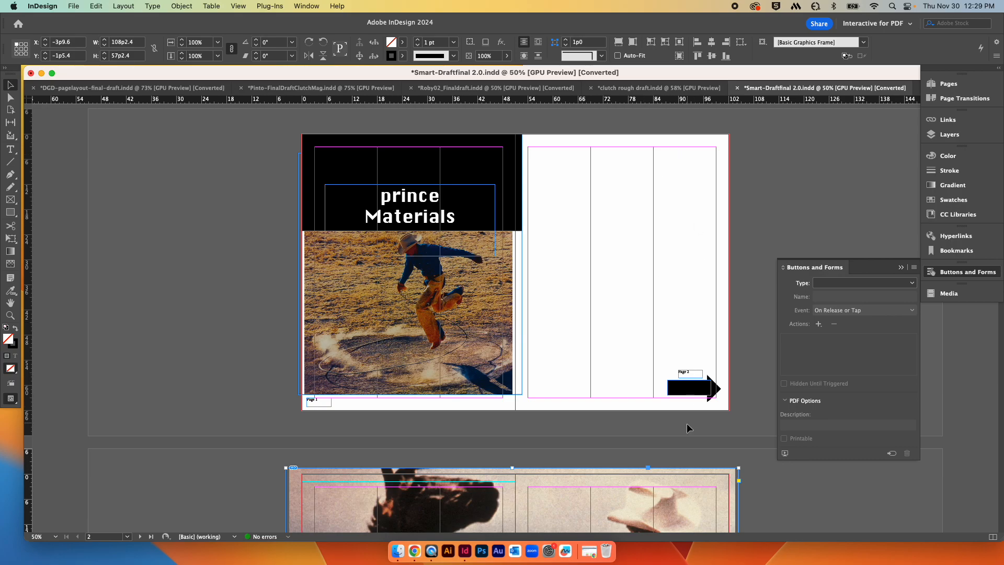
{"action": "scroll", "coordinate": [687, 428], "scroll_direction": "down", "scroll_amount": 20}
{"action": "scroll", "coordinate": [687, 427], "scroll_direction": "down", "scroll_amount": 2}
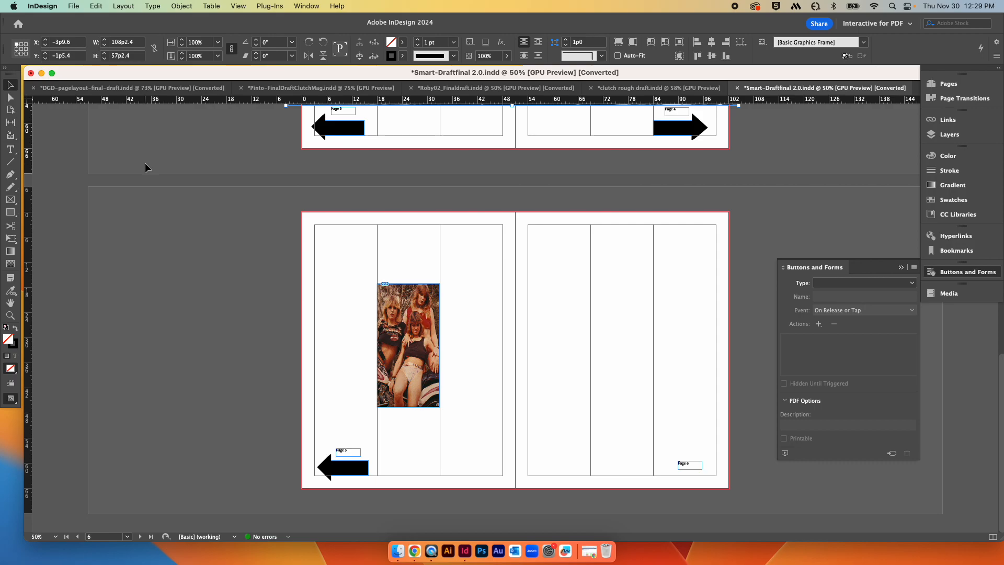
{"action": "scroll", "coordinate": [169, 149], "scroll_direction": "up", "scroll_amount": 10}
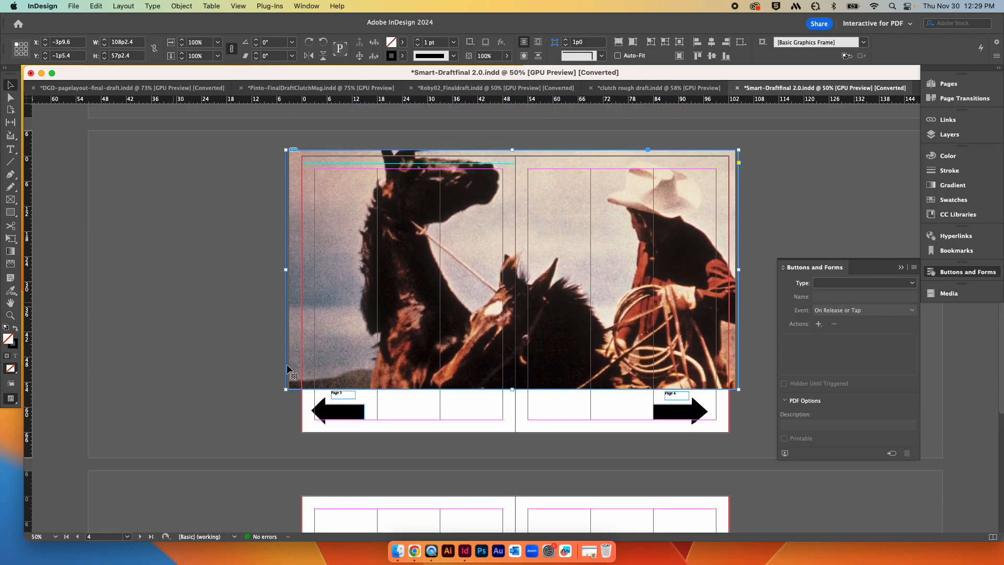
{"action": "scroll", "coordinate": [599, 278], "scroll_direction": "down", "scroll_amount": 7}
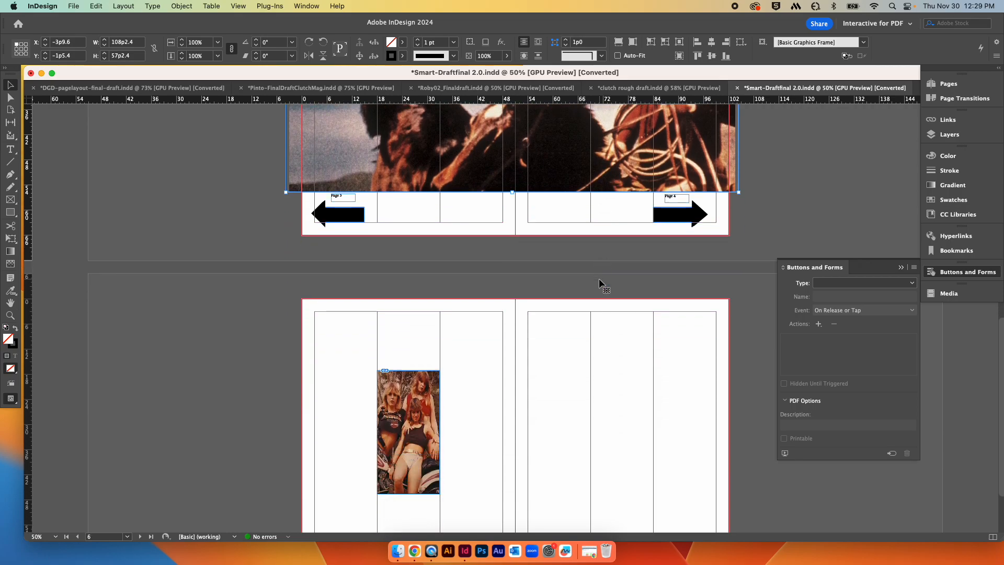
{"action": "scroll", "coordinate": [599, 279], "scroll_direction": "down", "scroll_amount": 3}
{"action": "scroll", "coordinate": [601, 277], "scroll_direction": "up", "scroll_amount": 18}
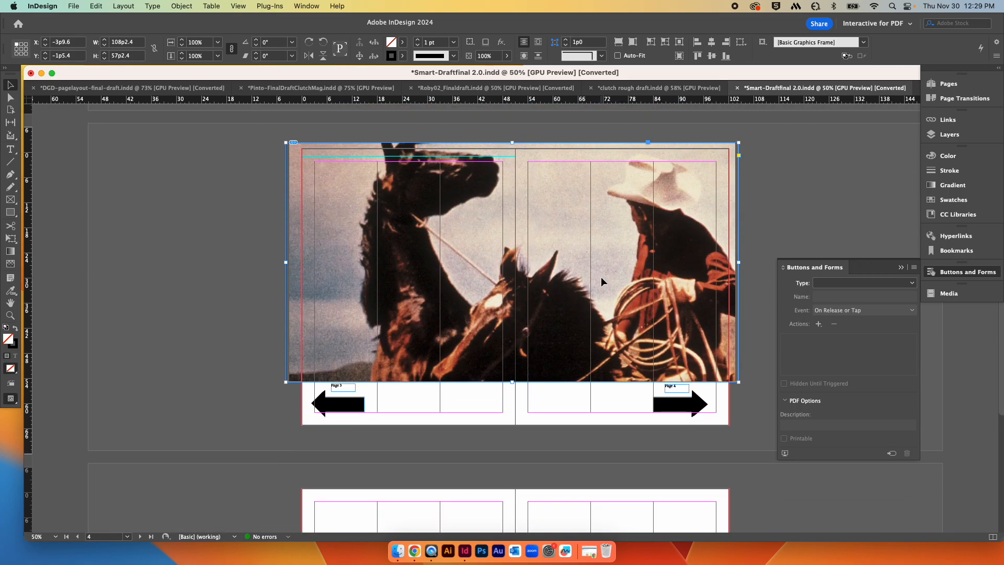
{"action": "scroll", "coordinate": [601, 277], "scroll_direction": "down", "scroll_amount": 18}
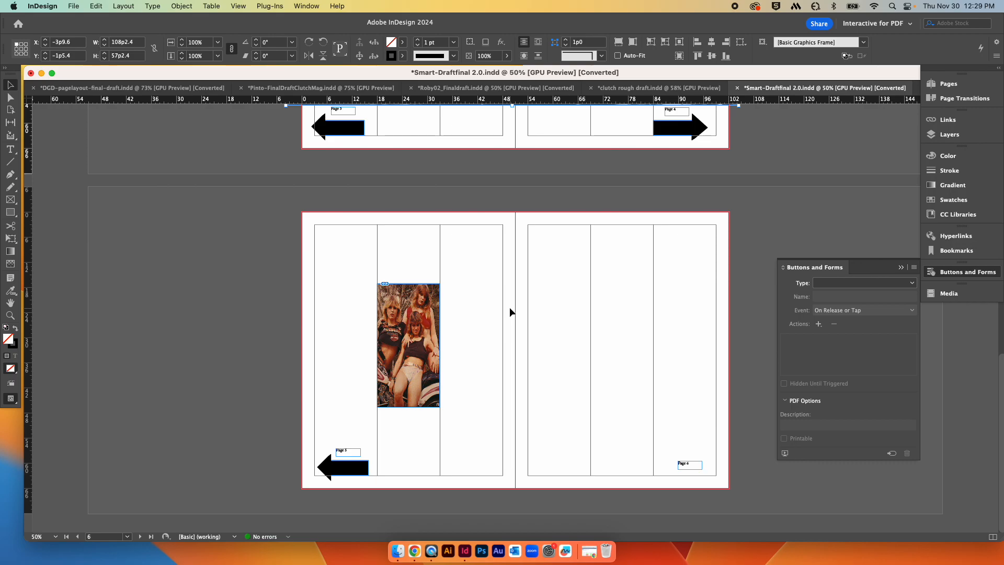
{"action": "scroll", "coordinate": [520, 303], "scroll_direction": "up", "scroll_amount": 10}
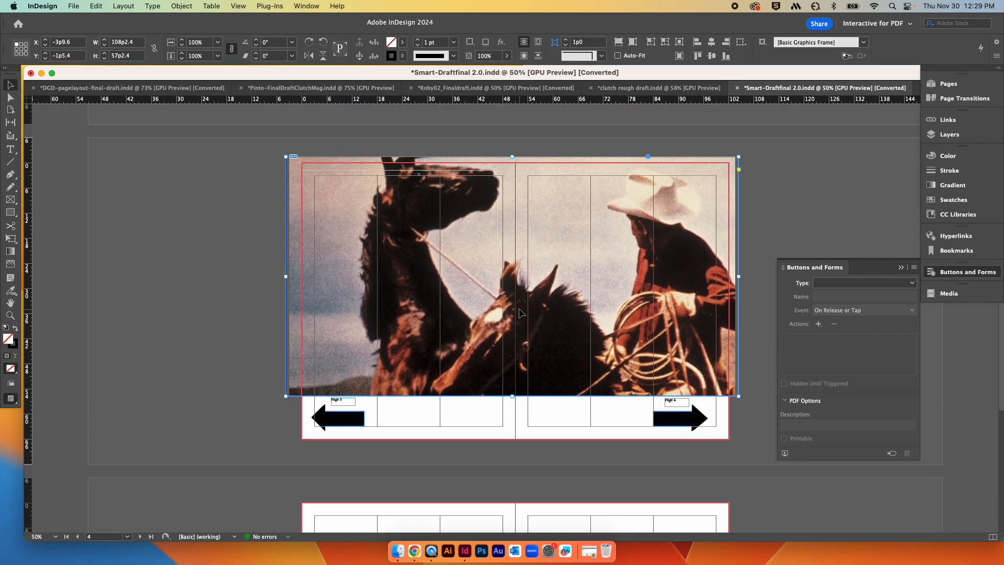
{"action": "scroll", "coordinate": [520, 313], "scroll_direction": "up", "scroll_amount": 4}
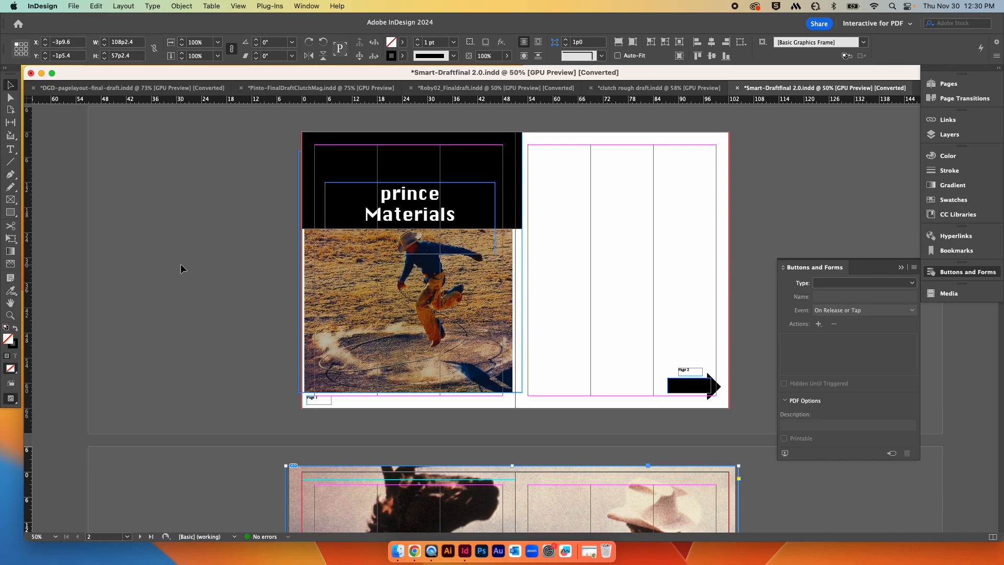
{"action": "scroll", "coordinate": [181, 262], "scroll_direction": "down", "scroll_amount": 5}
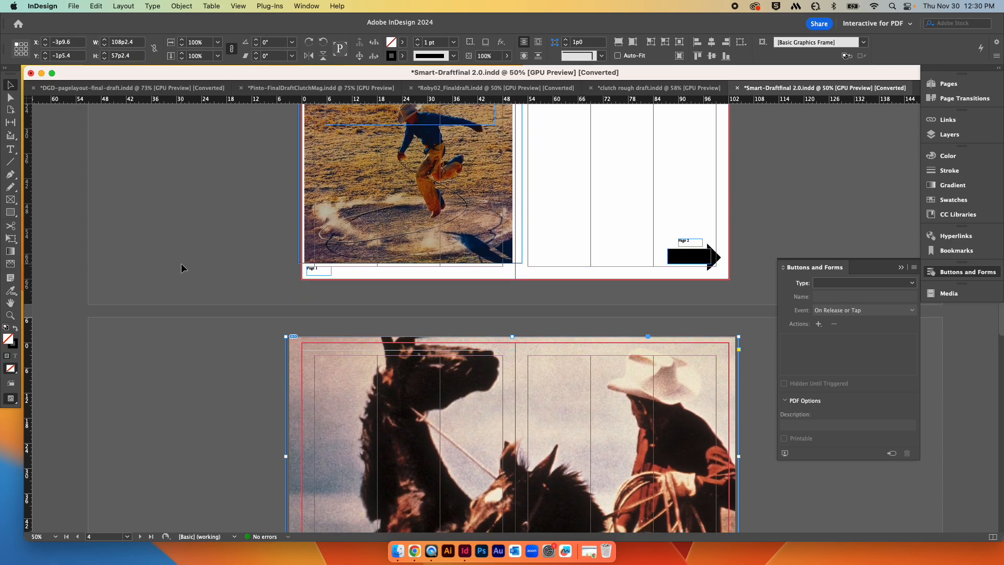
{"action": "scroll", "coordinate": [181, 263], "scroll_direction": "down", "scroll_amount": 5}
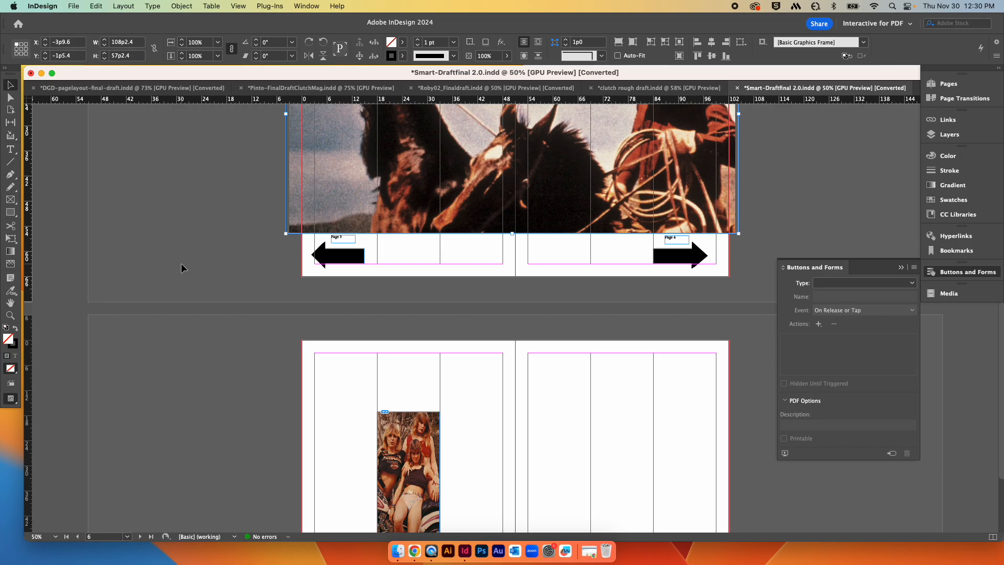
{"action": "scroll", "coordinate": [181, 267], "scroll_direction": "down", "scroll_amount": 2}
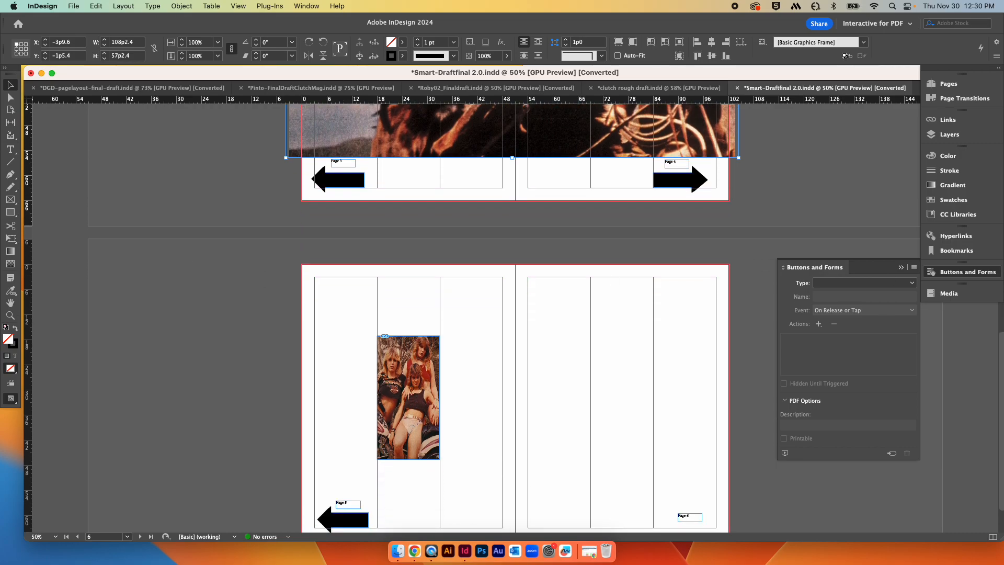
Step: Collapse the Buttons and Forms panel and clear the current selection
{"action": "left_click", "coordinate": [948, 271]}
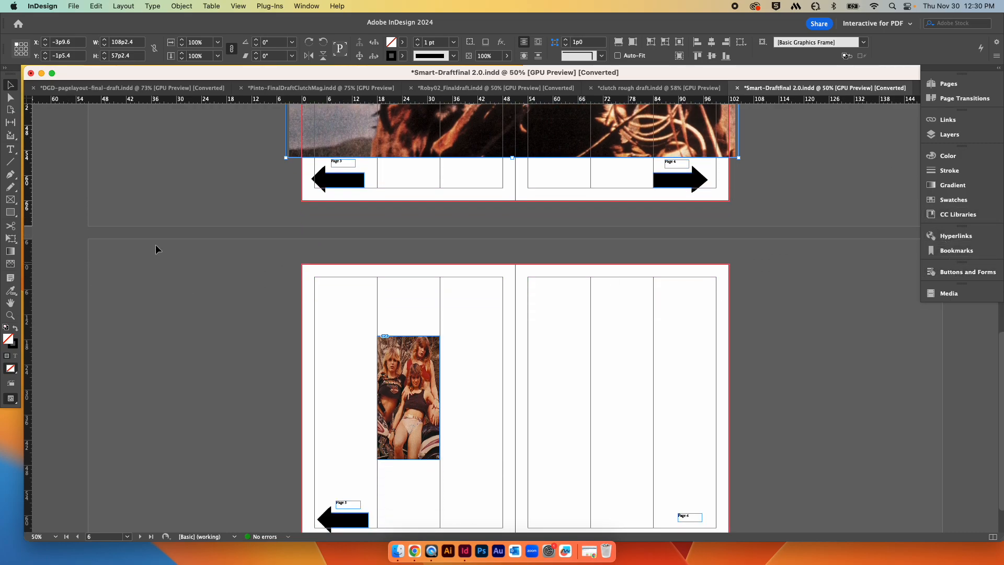
{"action": "left_click", "coordinate": [235, 226]}
{"action": "scroll", "coordinate": [234, 225], "scroll_direction": "up", "scroll_amount": 8}
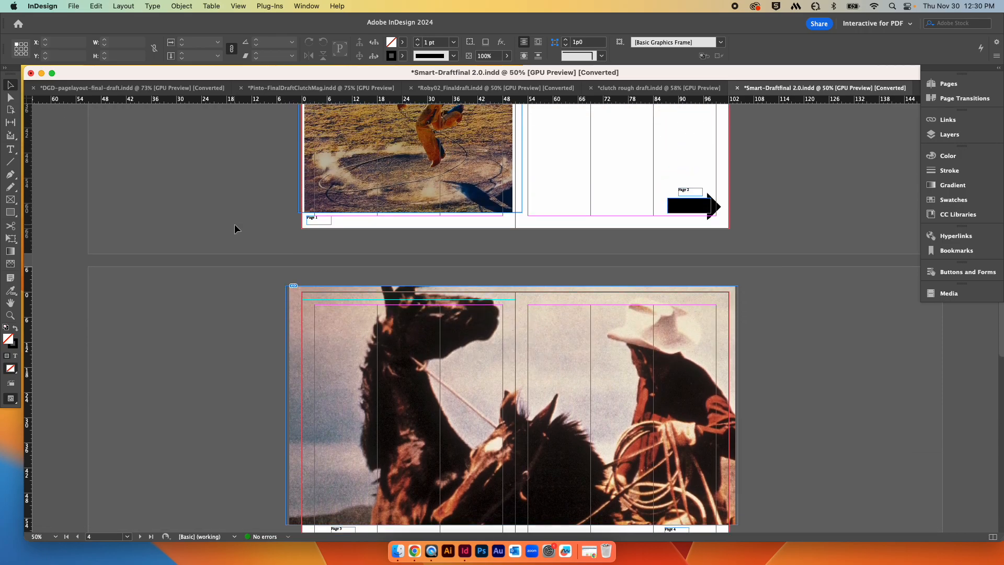
{"action": "scroll", "coordinate": [234, 225], "scroll_direction": "up", "scroll_amount": 5}
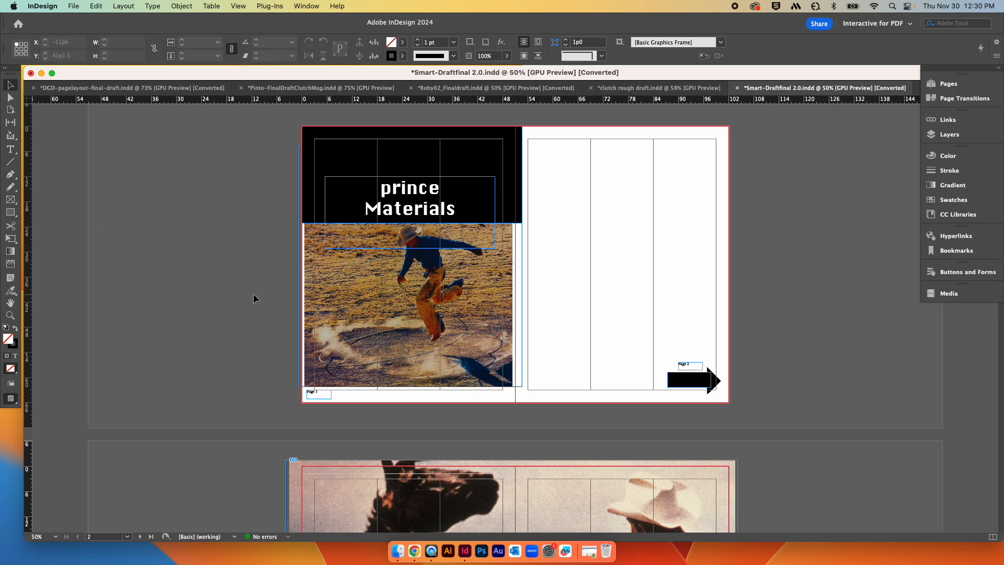
{"action": "scroll", "coordinate": [252, 298], "scroll_direction": "down", "scroll_amount": 5}
{"action": "scroll", "coordinate": [253, 296], "scroll_direction": "down", "scroll_amount": 10}
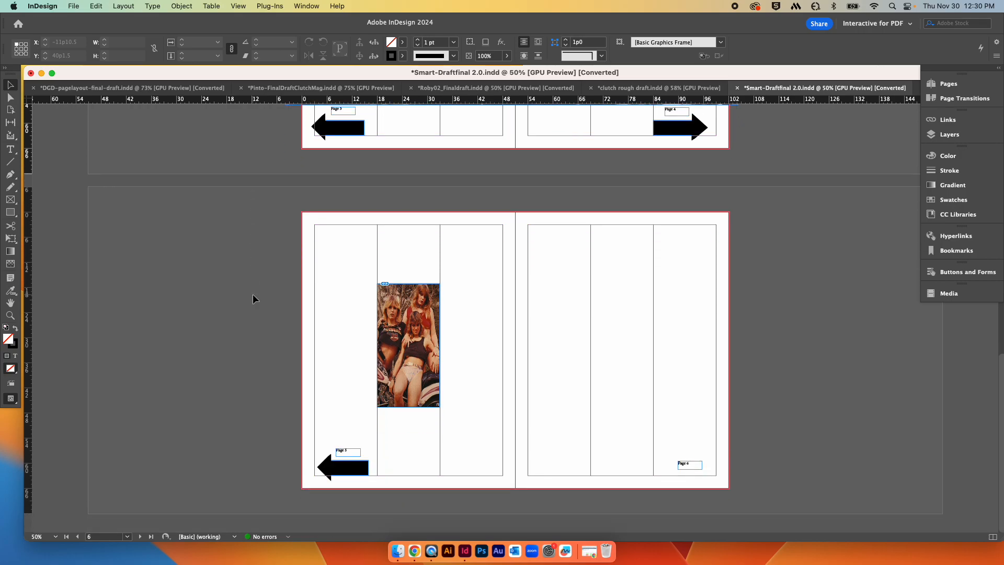
{"action": "scroll", "coordinate": [253, 294], "scroll_direction": "up", "scroll_amount": 15}
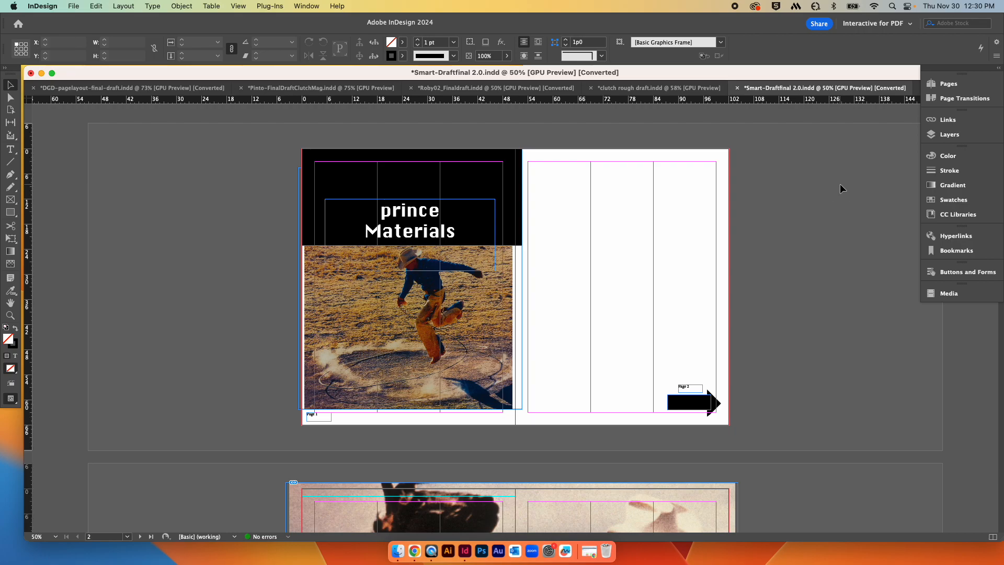
Step: Quit InDesign
{"action": "left_click", "coordinate": [43, 6]}
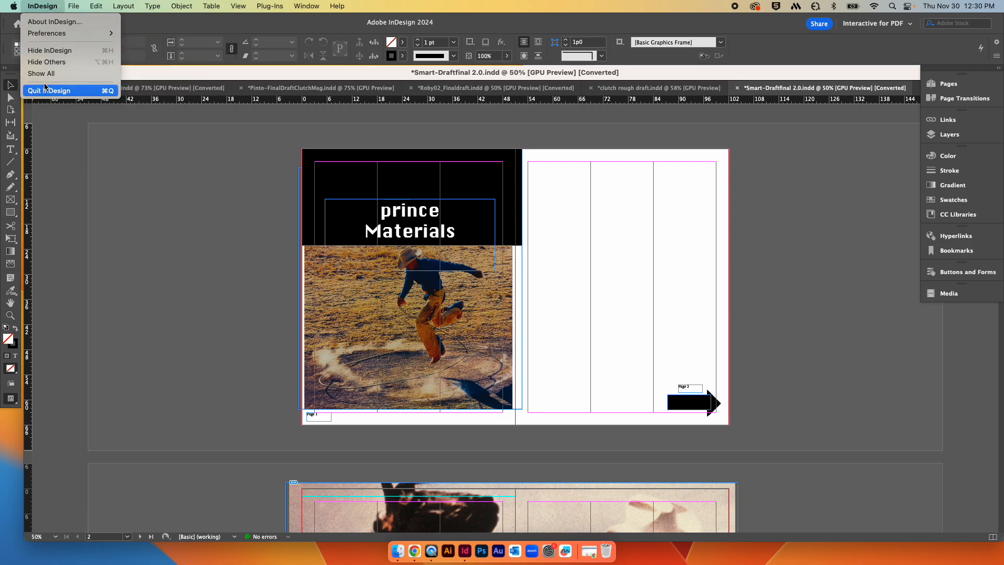
{"action": "left_click", "coordinate": [48, 50]}
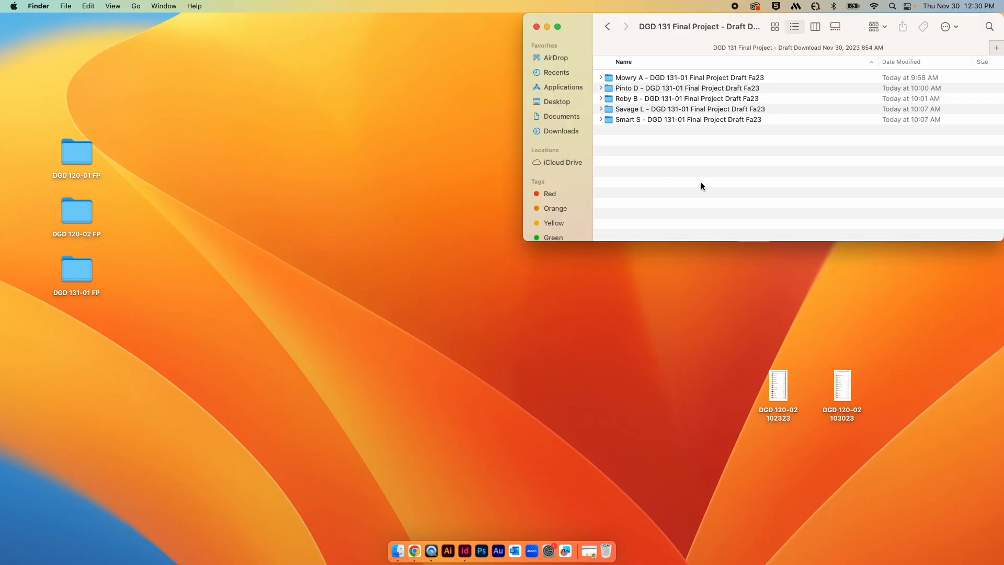